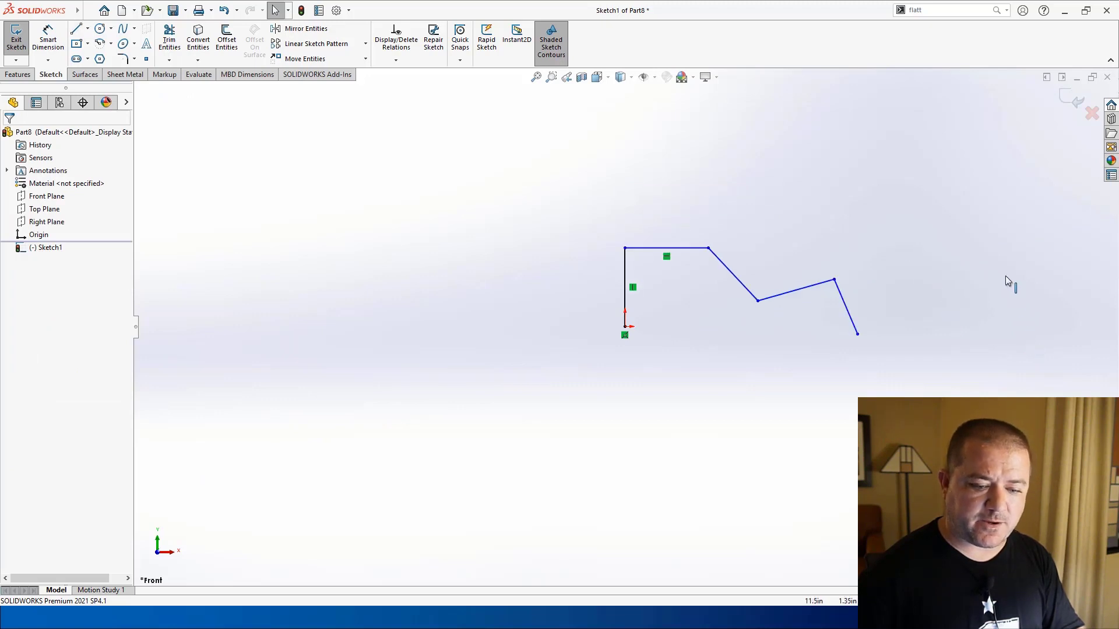
Create a blind base flange 3.80 in deep from the open profile sketch, with 0.029 in thickness and 0.01 in bend radius
{"action": "left_click", "coordinate": [134, 77]}
{"action": "left_click", "coordinate": [23, 37]}
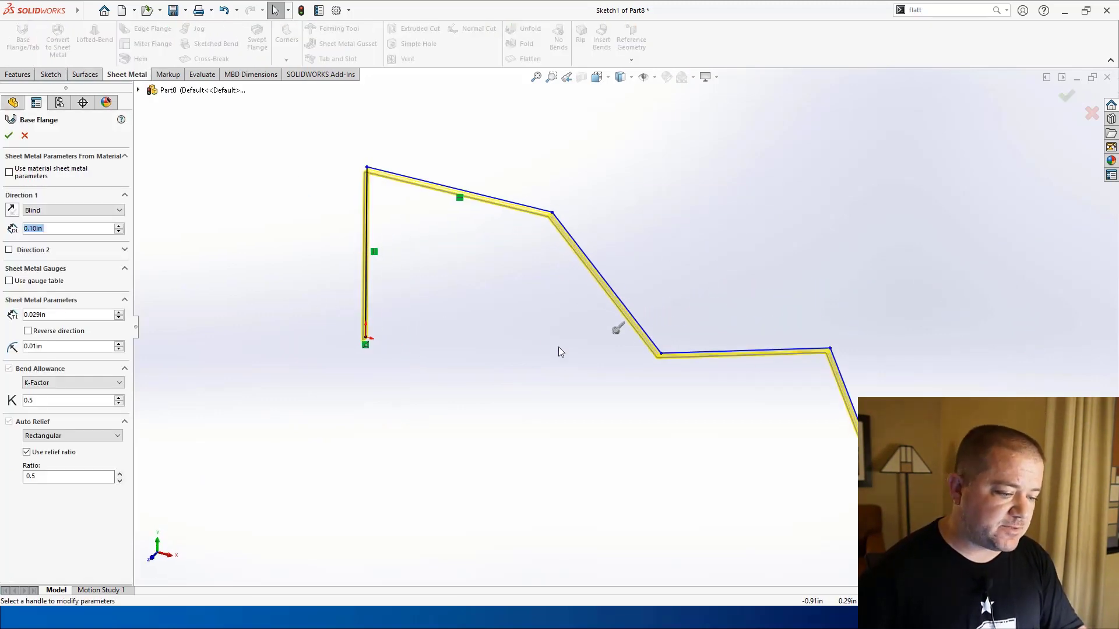
{"action": "left_click_drag", "start_coordinate": [611, 345], "coordinate": [474, 427]}
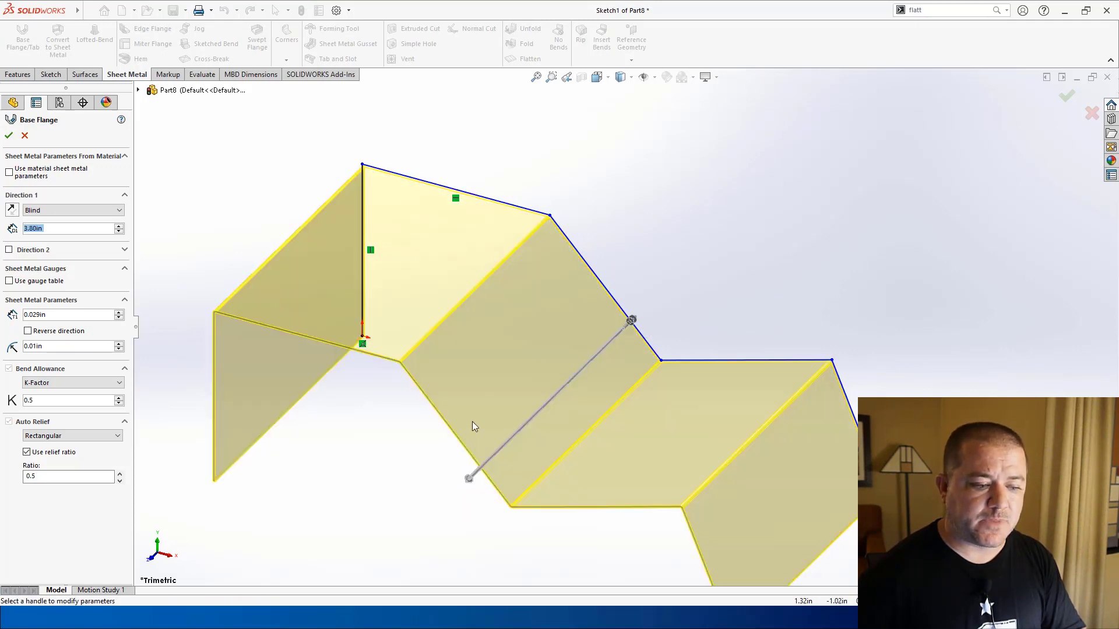
{"action": "middle_click_drag", "start_coordinate": [472, 426], "coordinate": [431, 235]}
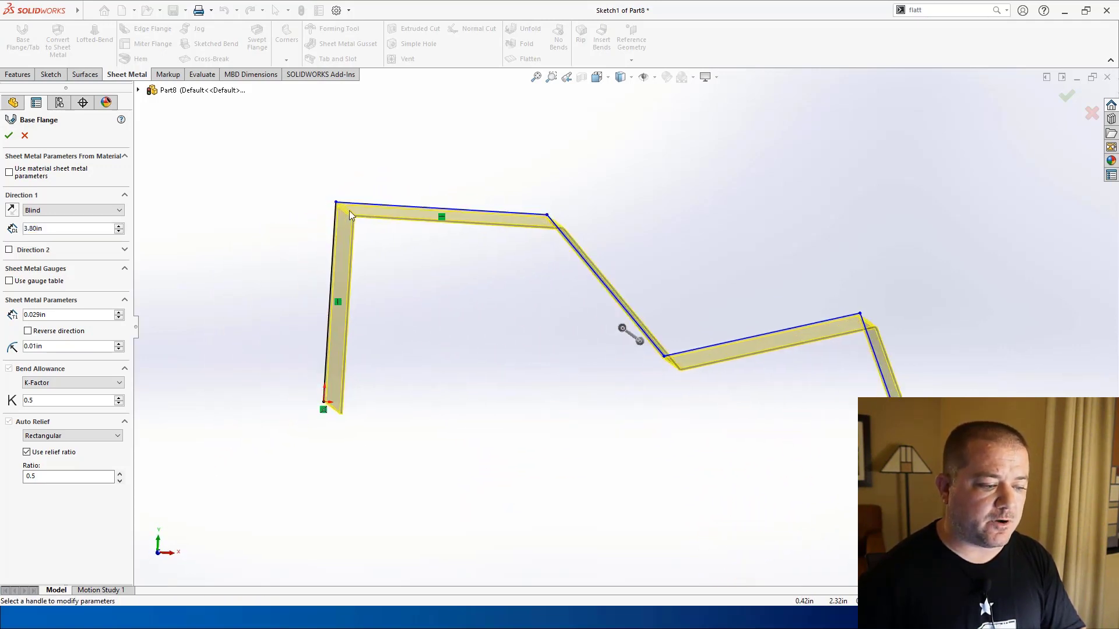
{"action": "scroll", "coordinate": [350, 215], "scroll_direction": "down", "scroll_amount": 6}
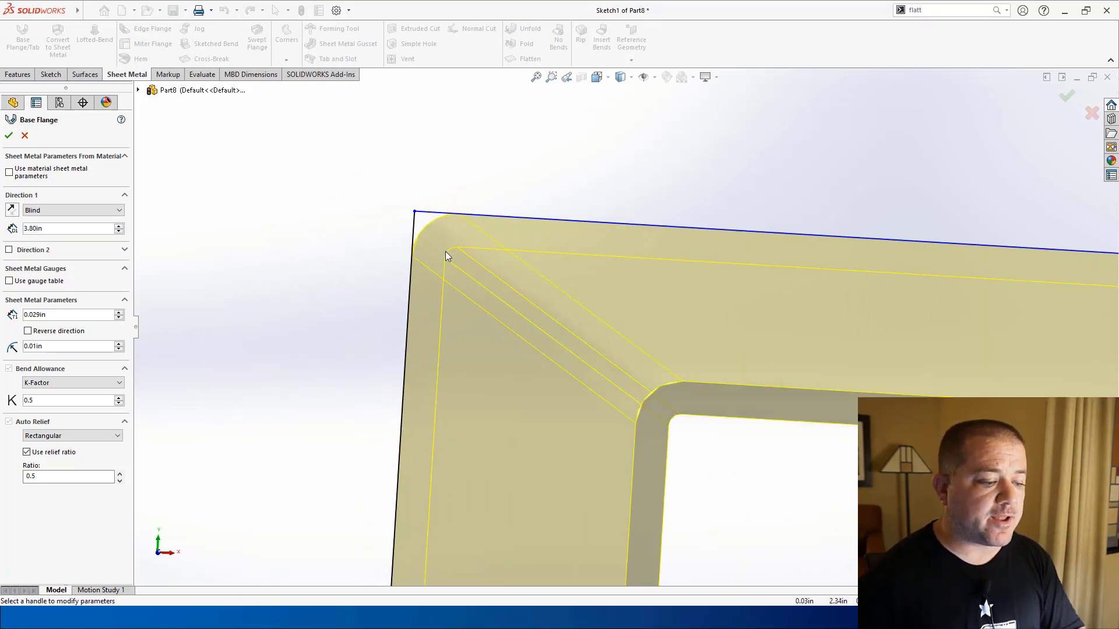
{"action": "scroll", "coordinate": [466, 239], "scroll_direction": "down", "scroll_amount": 2}
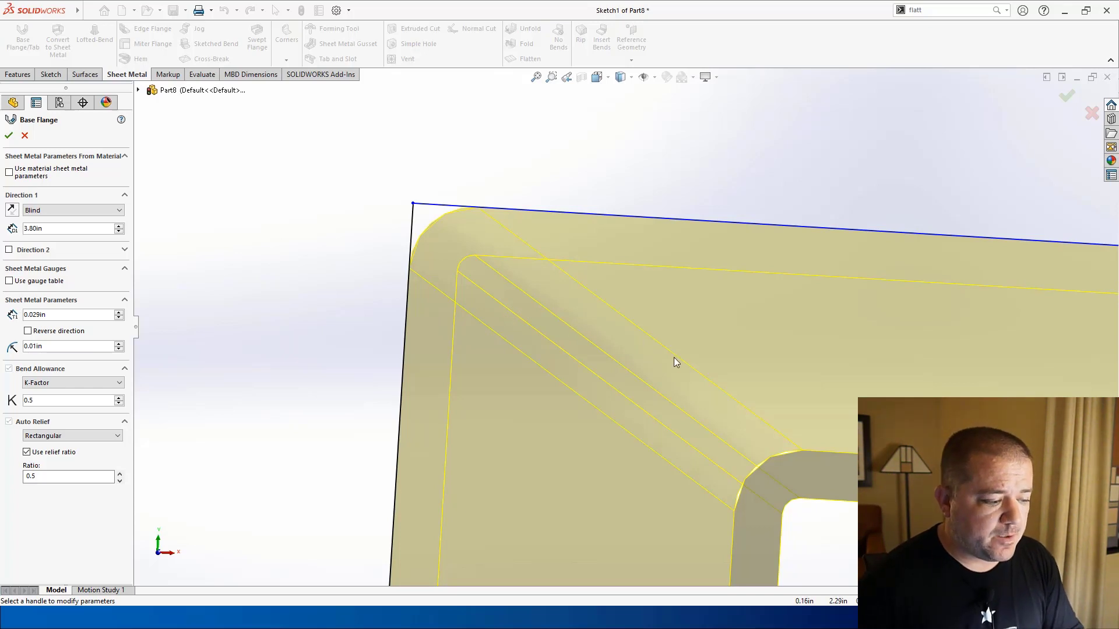
{"action": "scroll", "coordinate": [674, 358], "scroll_direction": "up", "scroll_amount": 10}
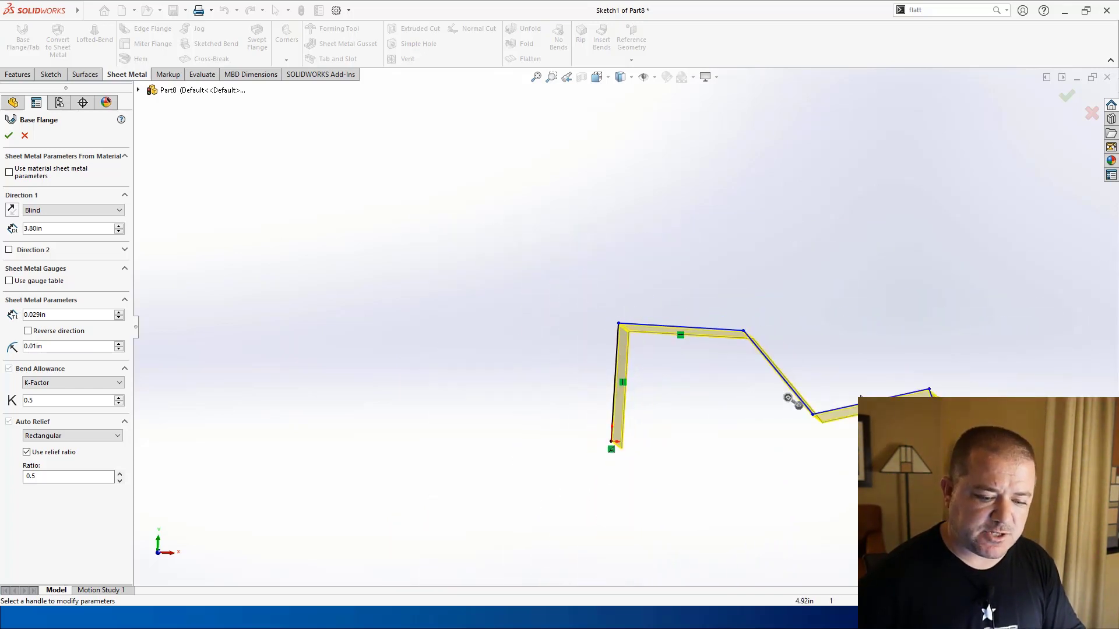
{"action": "scroll", "coordinate": [904, 409], "scroll_direction": "down", "scroll_amount": 2}
{"action": "middle_click_drag", "start_coordinate": [905, 423], "coordinate": [836, 450]}
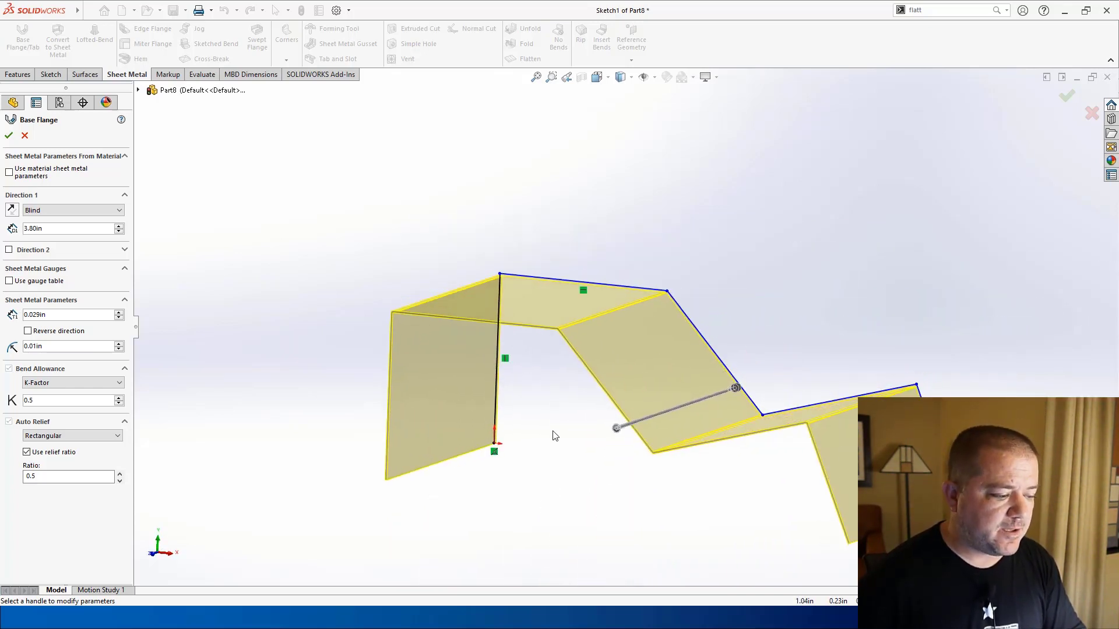
{"action": "left_click", "coordinate": [14, 135]}
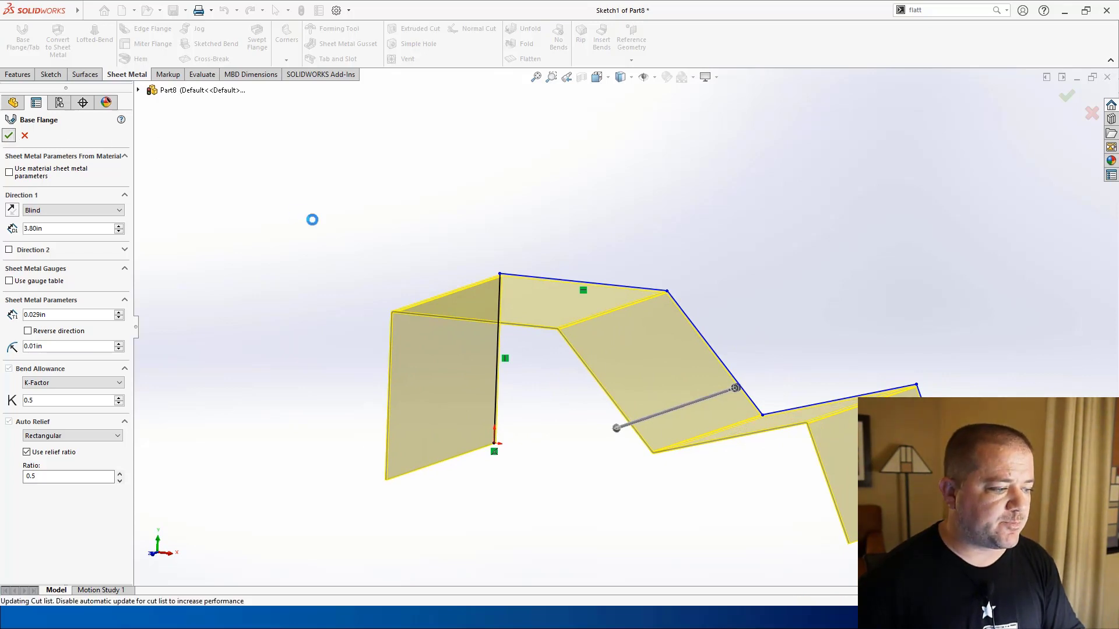
Flatten the sheet metal part to view its flat pattern, and return it to the folded state
{"action": "middle_click_drag", "start_coordinate": [620, 283], "coordinate": [736, 312]}
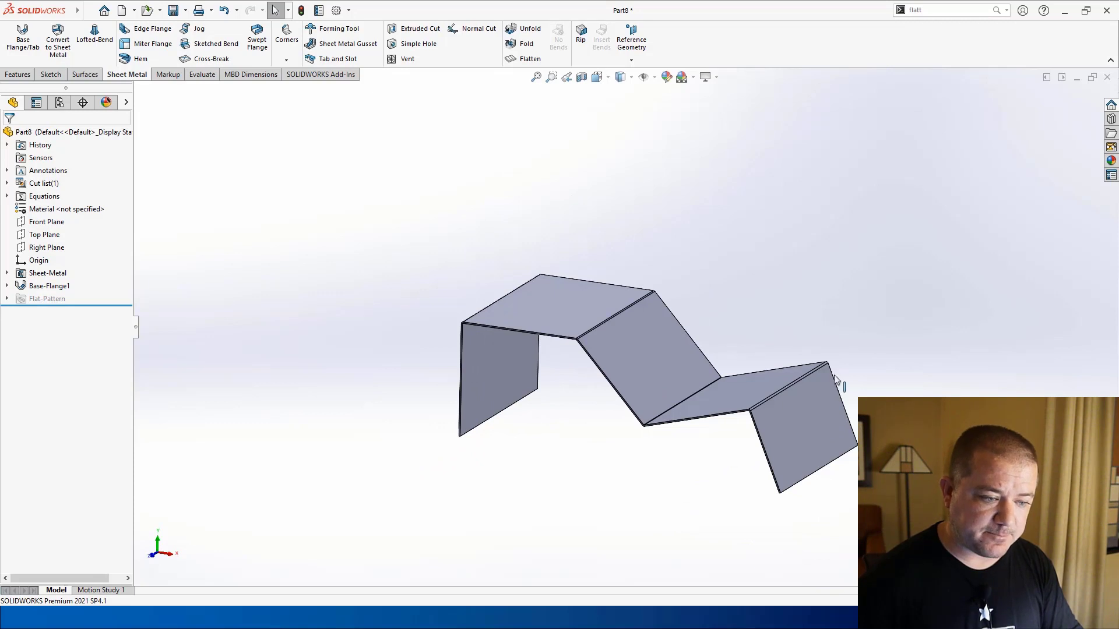
{"action": "left_click", "coordinate": [513, 60]}
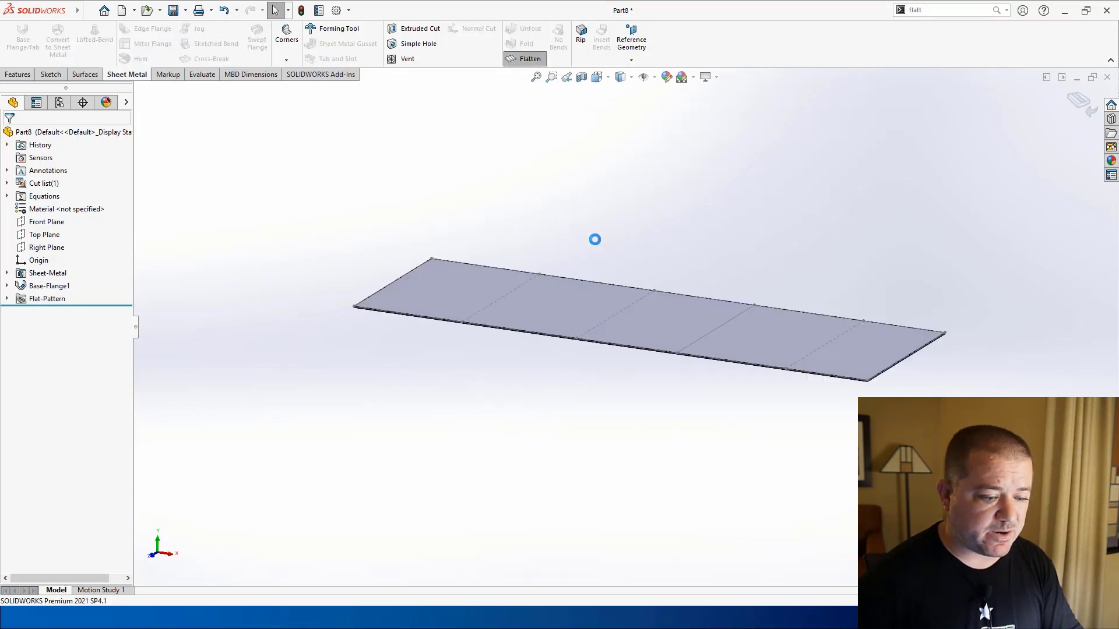
{"action": "middle_click_drag", "start_coordinate": [600, 222], "coordinate": [610, 257]}
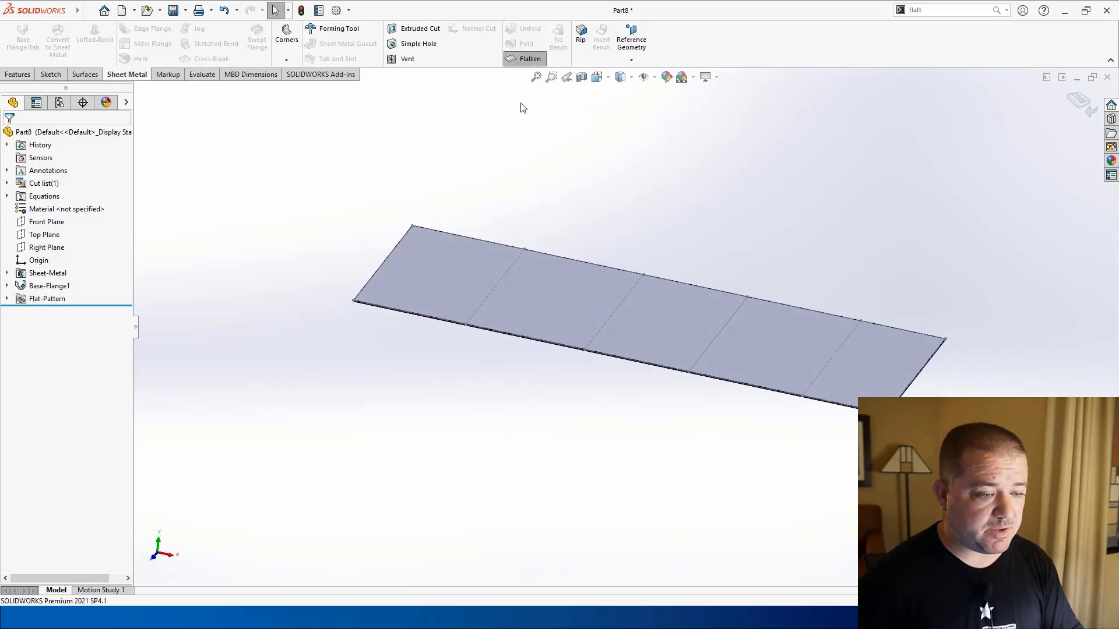
{"action": "left_click", "coordinate": [520, 60]}
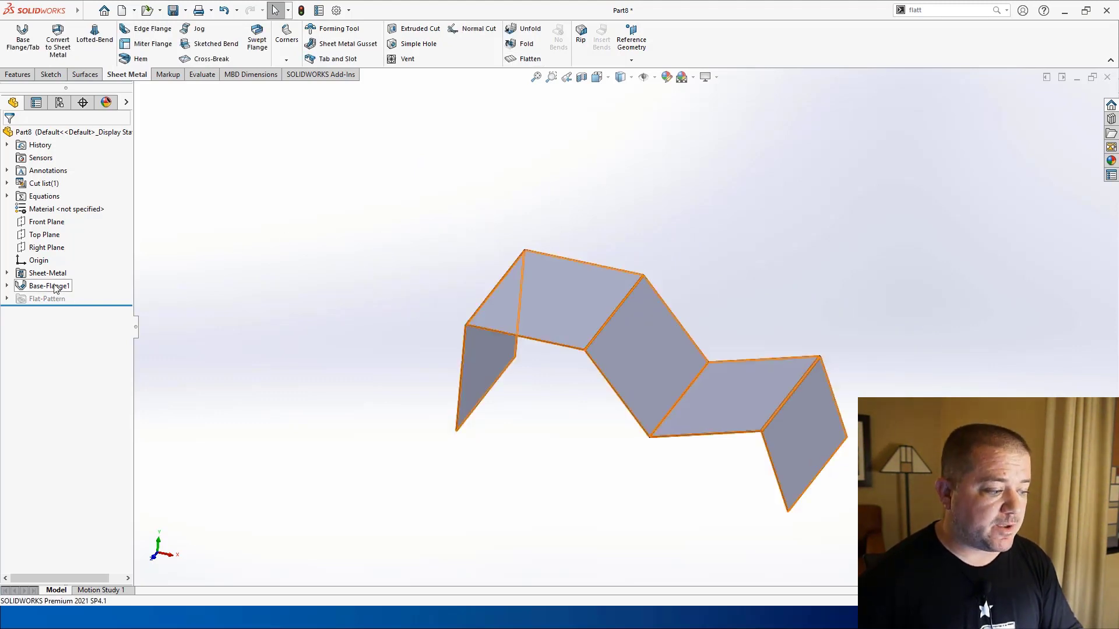
Flatten the part and change the flat pattern's fixed face to the vertical end wall beside the top face
{"action": "left_click", "coordinate": [524, 60]}
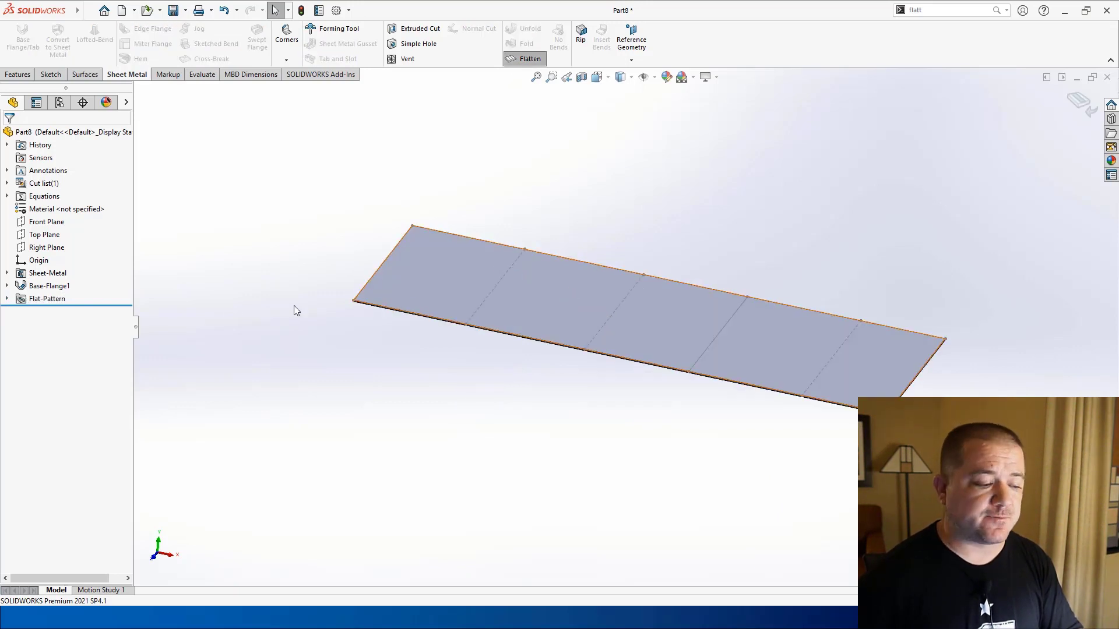
{"action": "left_click", "coordinate": [23, 299]}
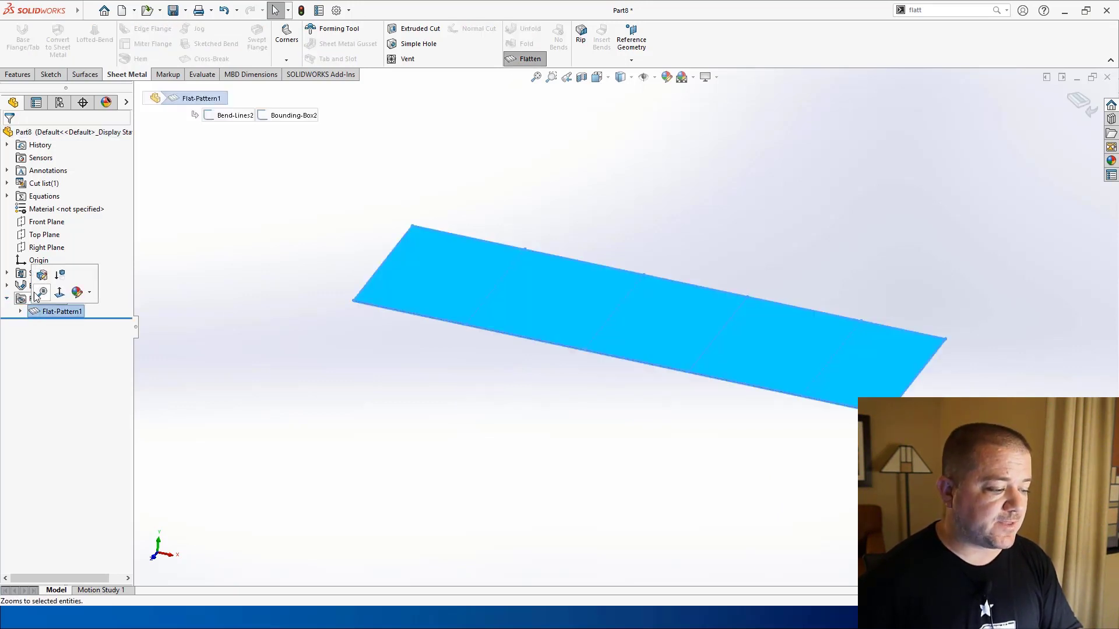
{"action": "left_click", "coordinate": [23, 285]}
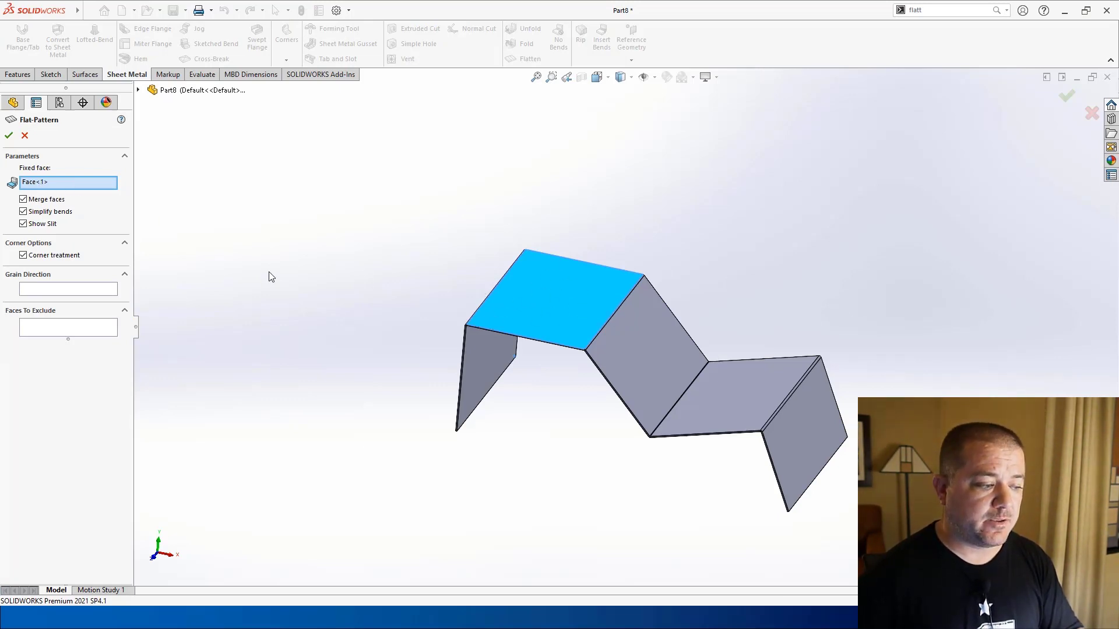
{"action": "middle_click_drag", "start_coordinate": [270, 277], "coordinate": [558, 342]}
{"action": "left_click", "coordinate": [554, 345]}
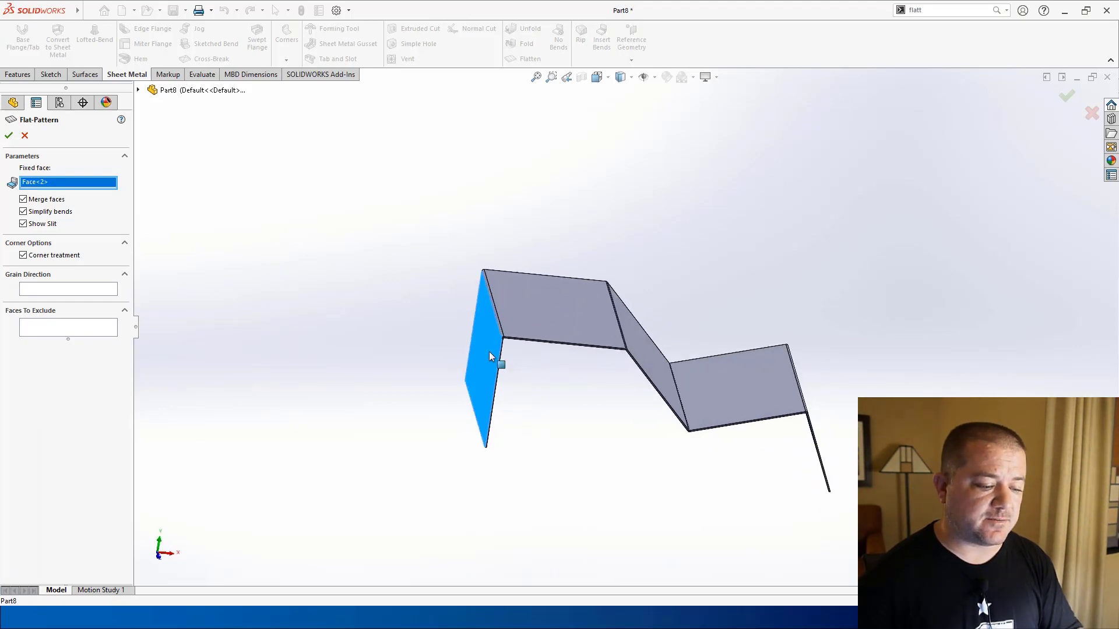
{"action": "left_click", "coordinate": [9, 134]}
{"action": "middle_click_drag", "start_coordinate": [327, 286], "coordinate": [201, 223]}
Set the flat pattern's fixed face back to the horizontal top face, and fold the part again
{"action": "left_click", "coordinate": [53, 312]}
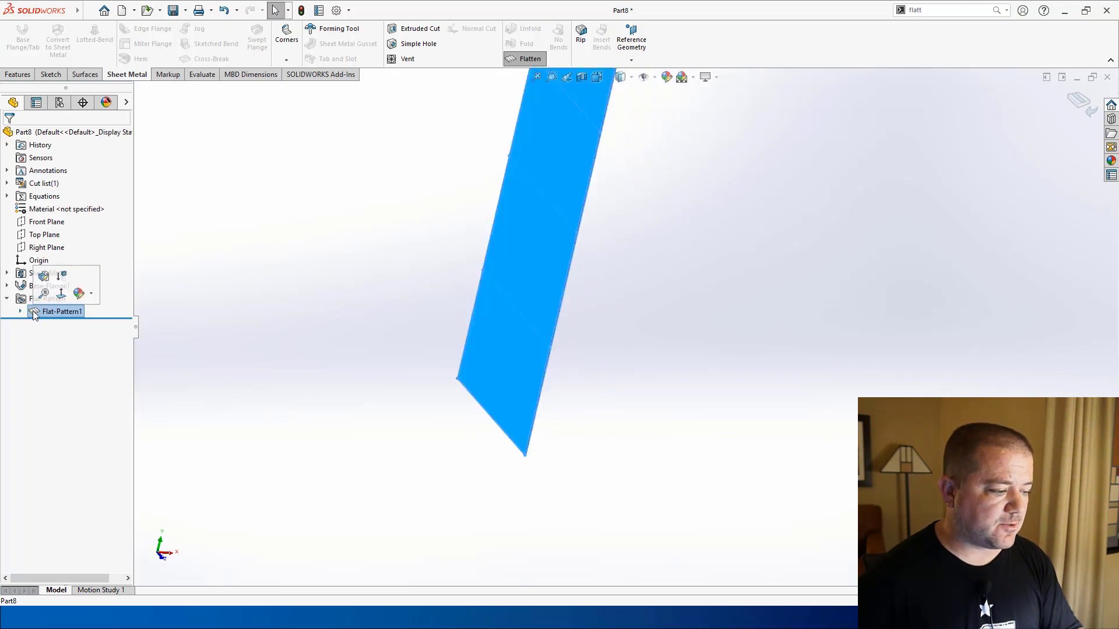
{"action": "left_click", "coordinate": [36, 277]}
{"action": "left_click", "coordinate": [570, 296]}
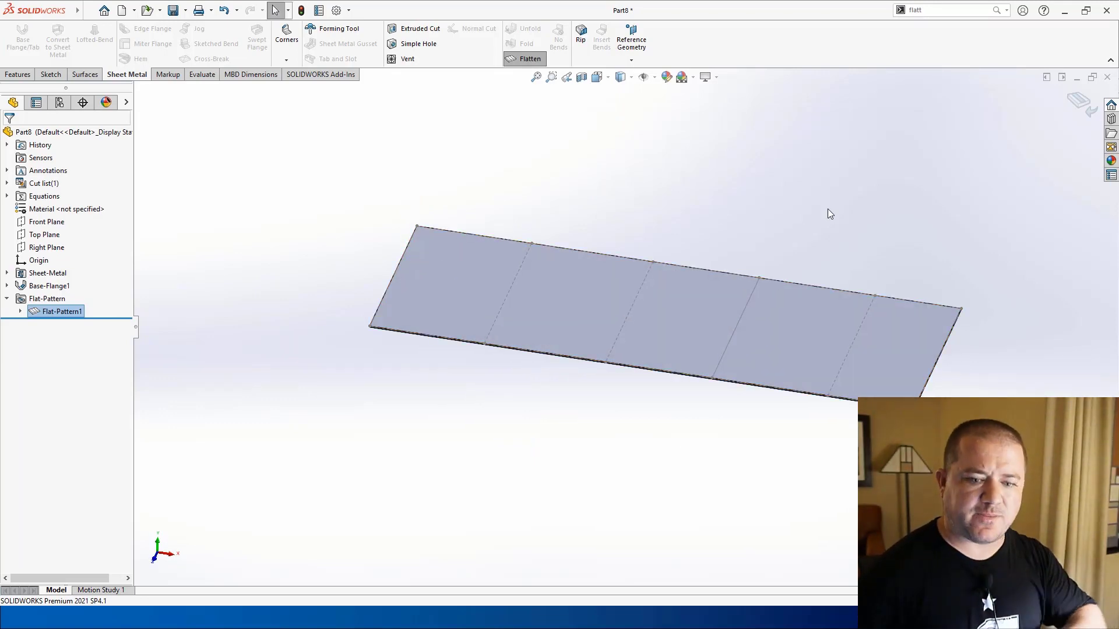
{"action": "left_click", "coordinate": [1072, 112]}
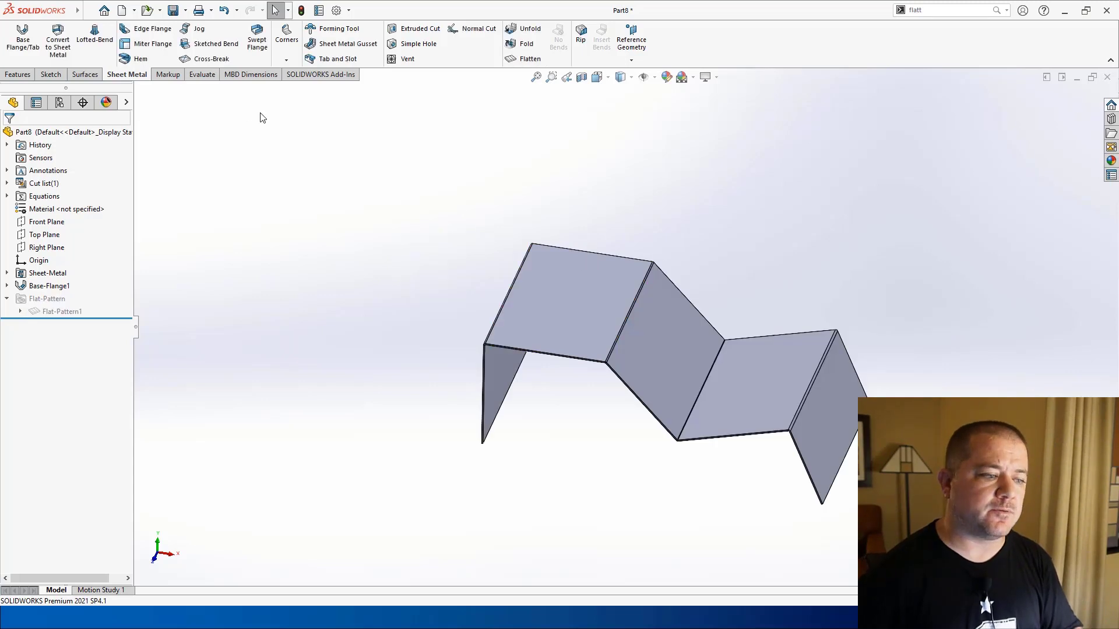
Add a 90-degree edge flange about 1.55 in long, pointing down from the back edge of the top face
{"action": "left_click", "coordinate": [147, 29]}
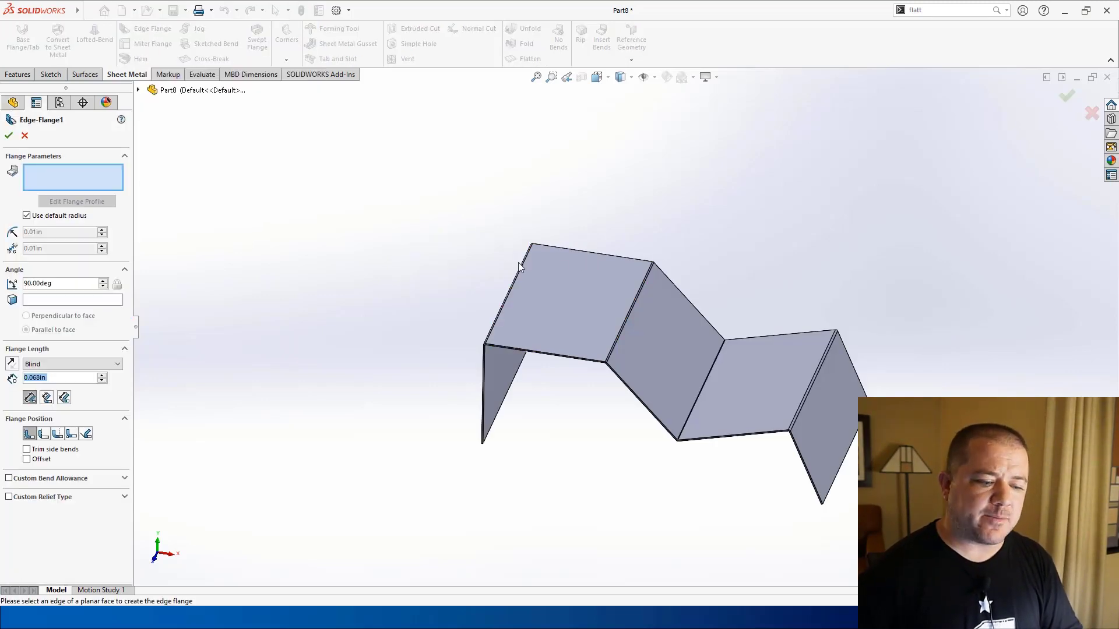
{"action": "left_click", "coordinate": [587, 253]}
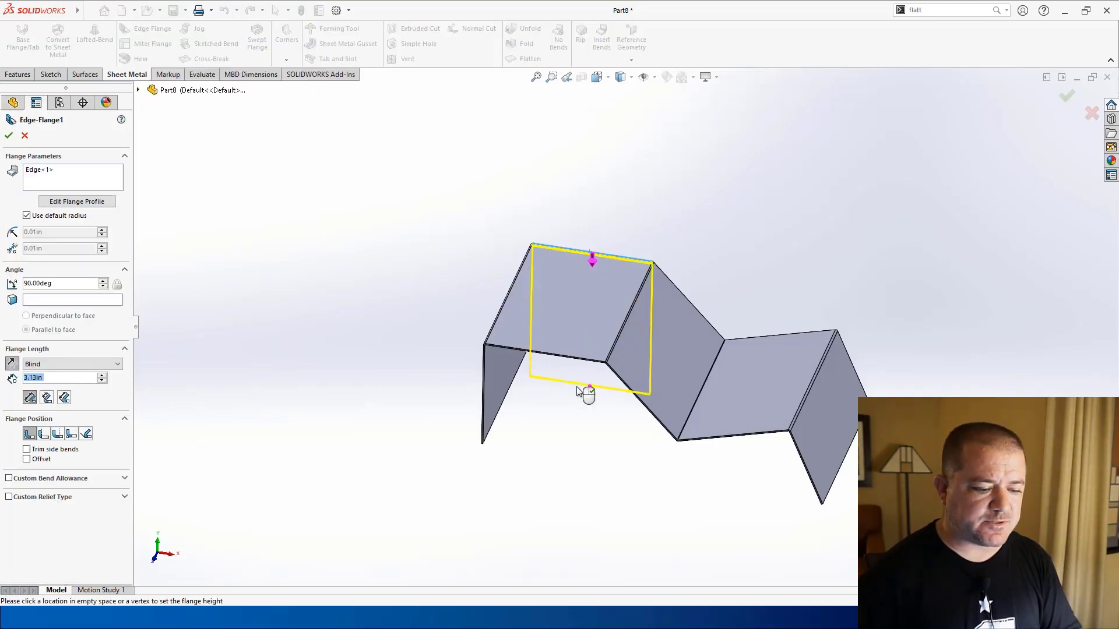
{"action": "middle_click_drag", "start_coordinate": [581, 377], "coordinate": [581, 324]}
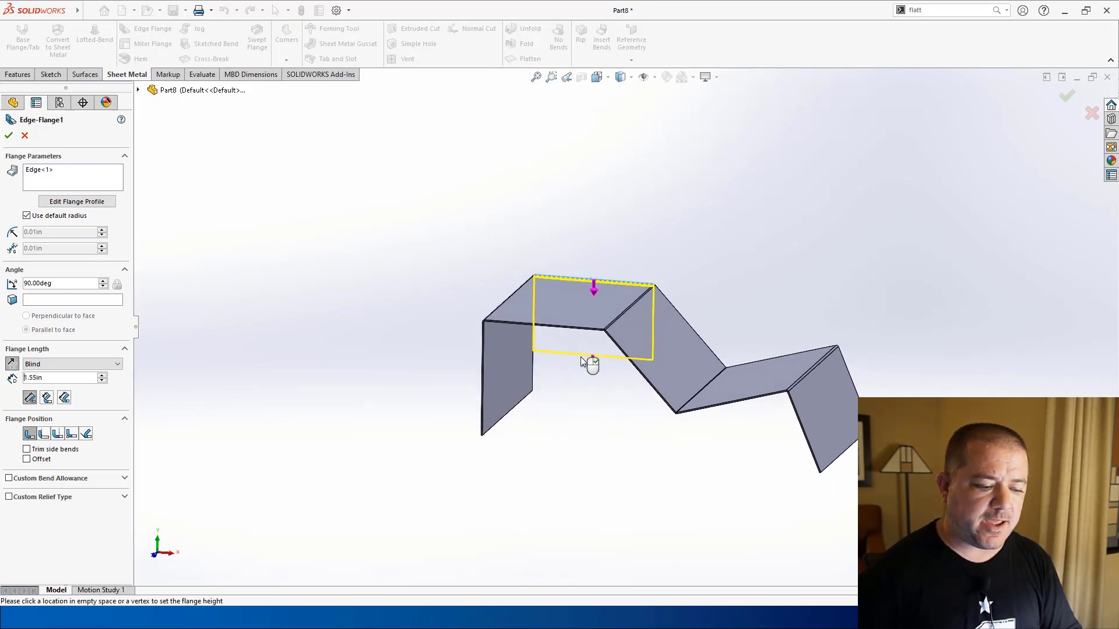
{"action": "left_click", "coordinate": [581, 362]}
{"action": "right_click", "coordinate": [581, 362]}
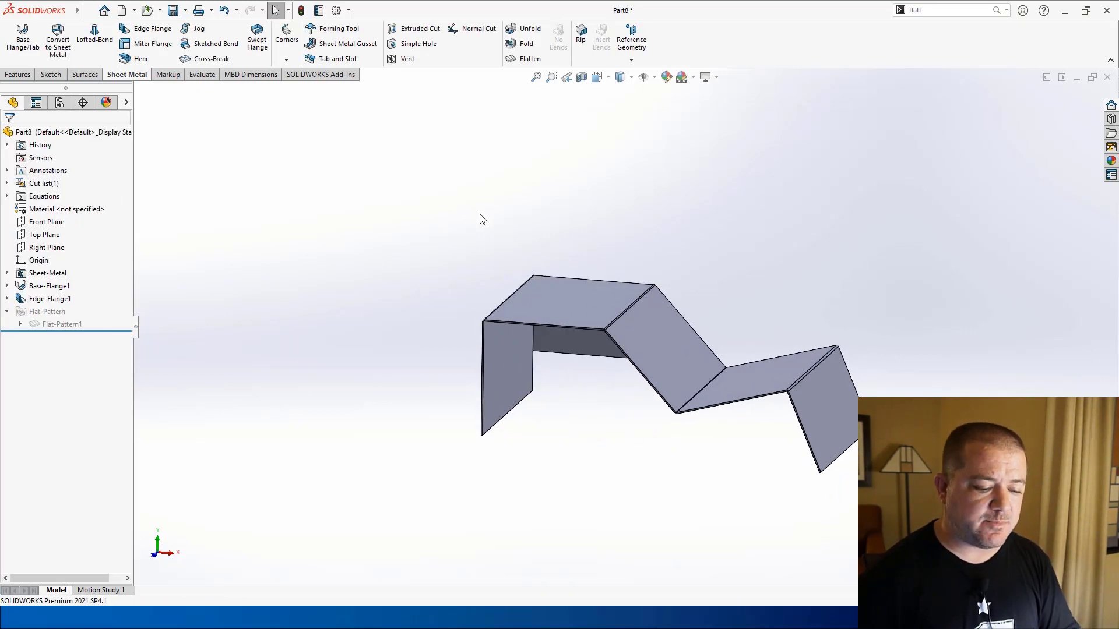
Edit the edge flange's profile sketch: delete the side line's vertical relation, place its free corner on the adjacent sloped wall, and rebuild despite the warning
{"action": "middle_click_drag", "start_coordinate": [482, 218], "coordinate": [486, 197]}
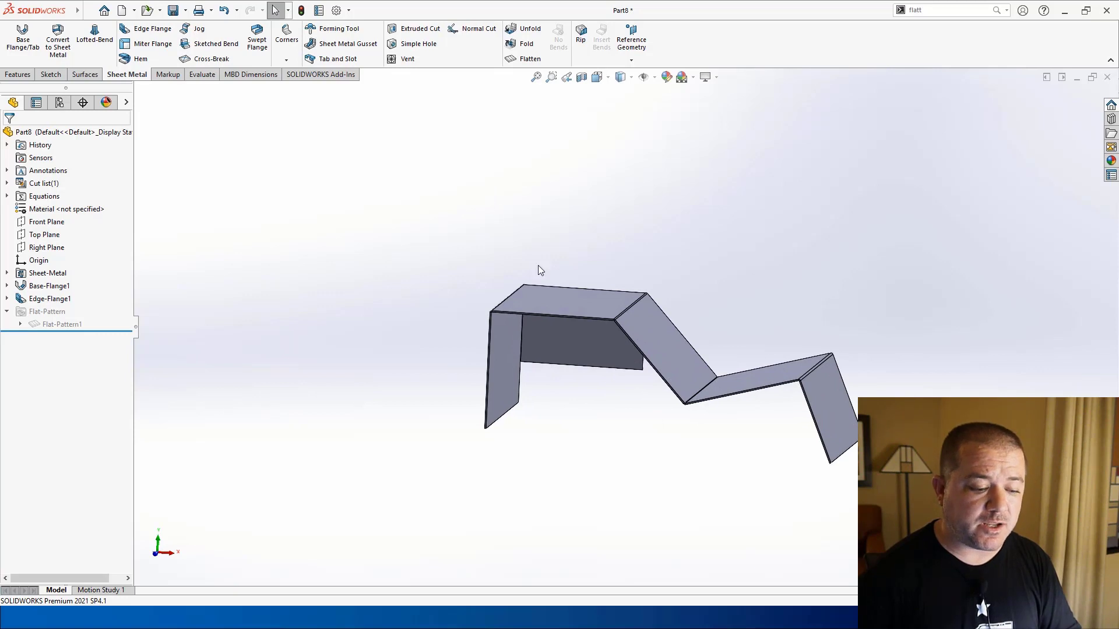
{"action": "left_click", "coordinate": [553, 326]}
{"action": "left_click", "coordinate": [606, 294]}
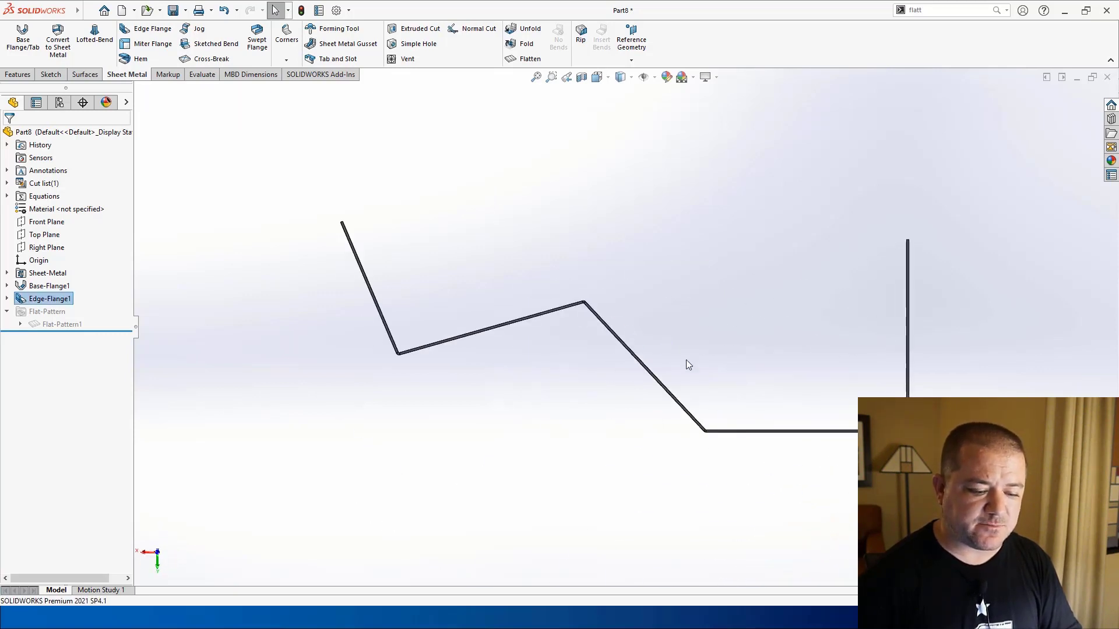
{"action": "left_click", "coordinate": [716, 369]}
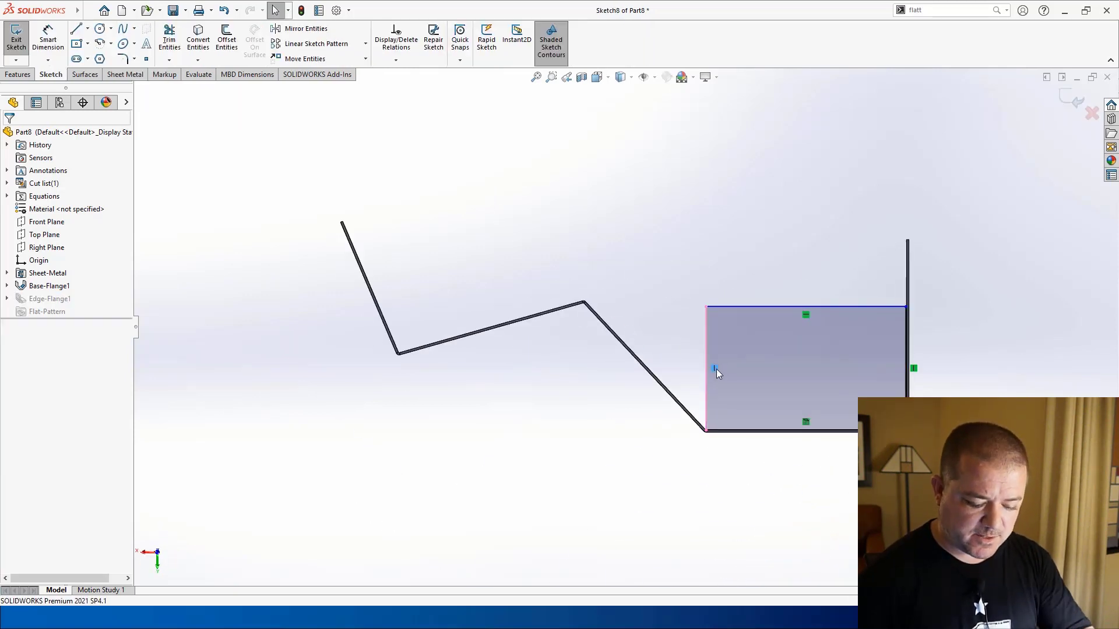
{"action": "key", "text": "Delete"}
{"action": "left_click_drag", "start_coordinate": [705, 307], "coordinate": [635, 336]}
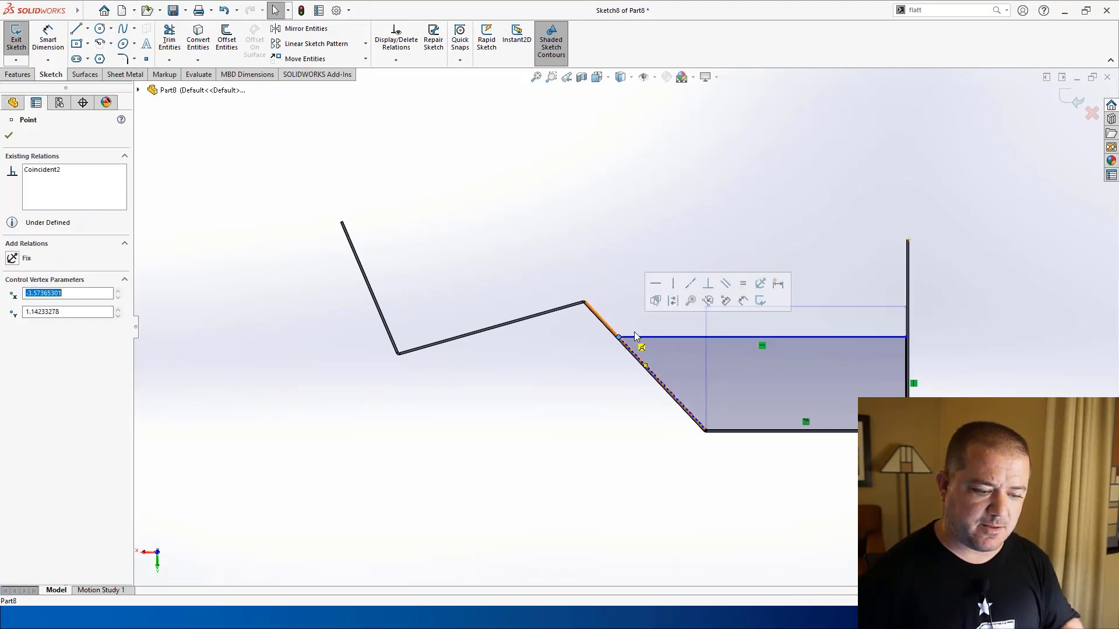
{"action": "left_click", "coordinate": [1075, 100]}
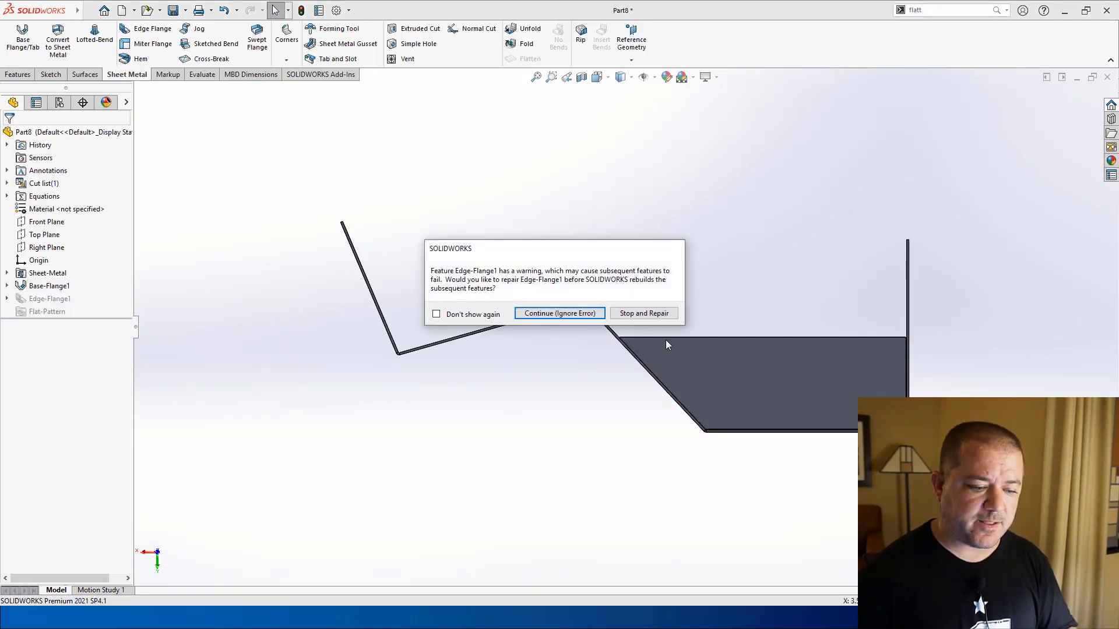
{"action": "left_click", "coordinate": [585, 315]}
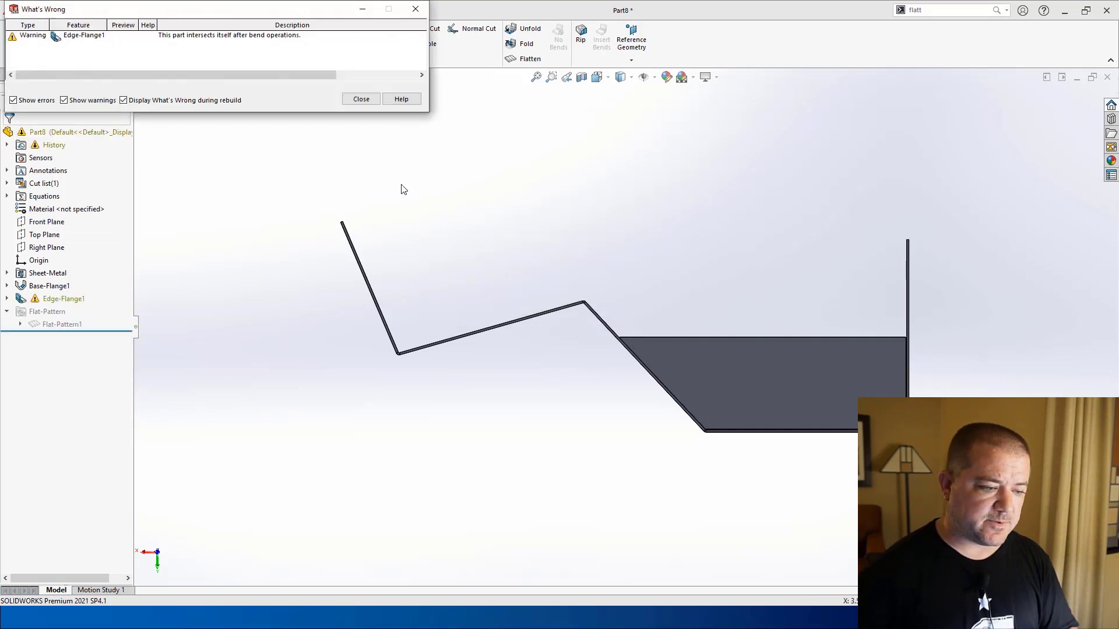
{"action": "left_click", "coordinate": [361, 99]}
Edit the edge flange's sketch again, pull the corner slightly off the sloped wall to leave a small gap, and rebuild
{"action": "middle_click_drag", "start_coordinate": [605, 385], "coordinate": [479, 541]}
{"action": "scroll", "coordinate": [686, 327], "scroll_direction": "down", "scroll_amount": 10}
{"action": "scroll", "coordinate": [454, 507], "scroll_direction": "down", "scroll_amount": 5}
{"action": "left_click", "coordinate": [467, 332]}
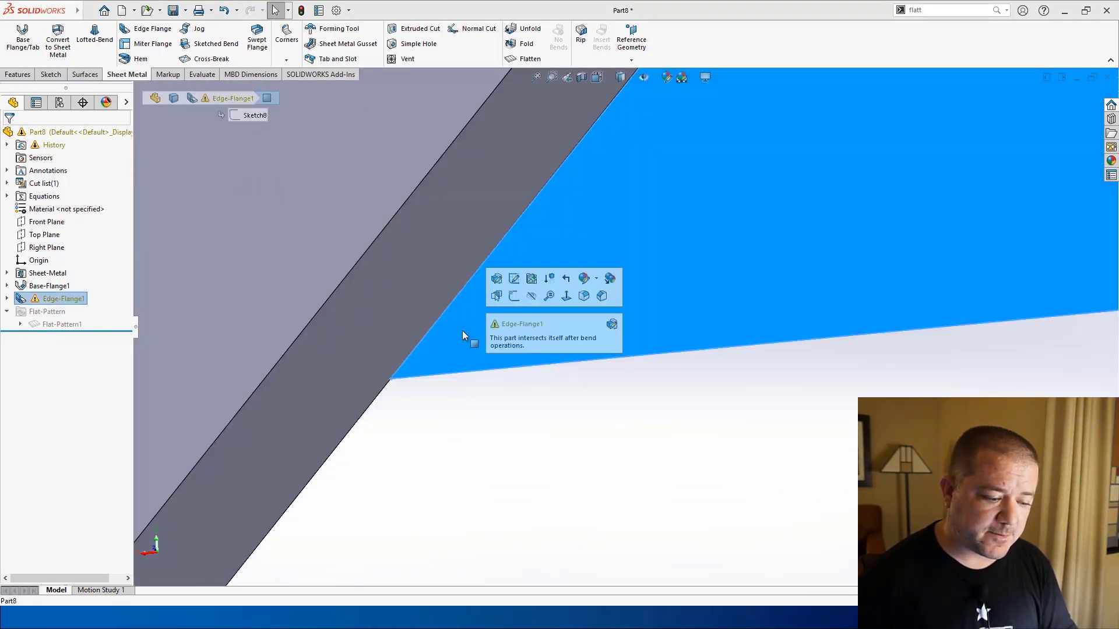
{"action": "key", "text": "Escape"}
{"action": "left_click", "coordinate": [7, 298]}
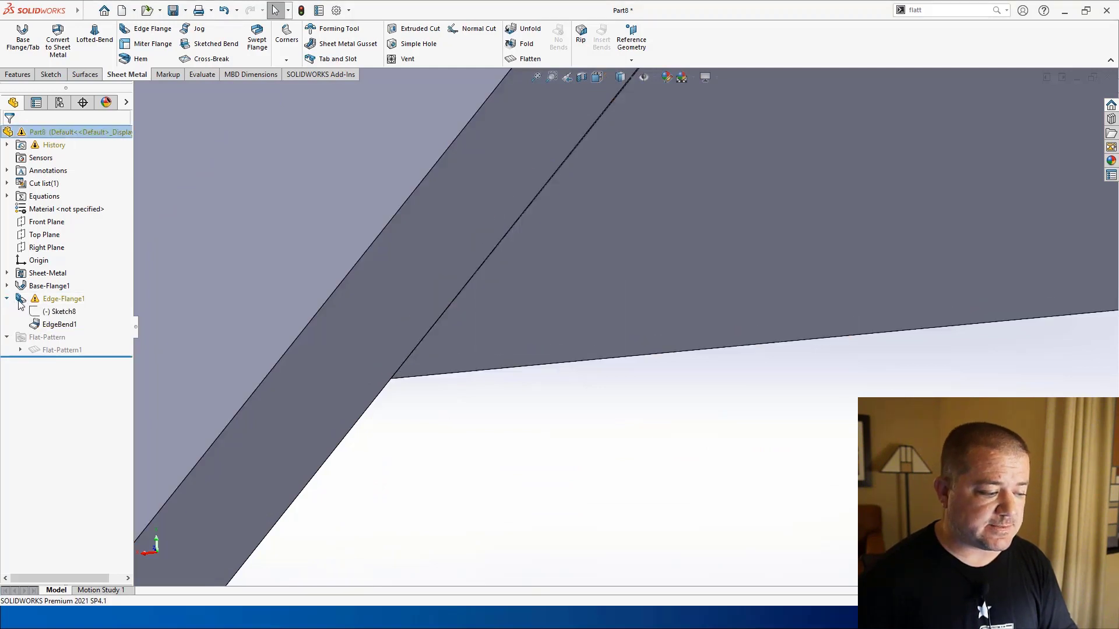
{"action": "left_click", "coordinate": [40, 315]}
{"action": "left_click", "coordinate": [50, 281]}
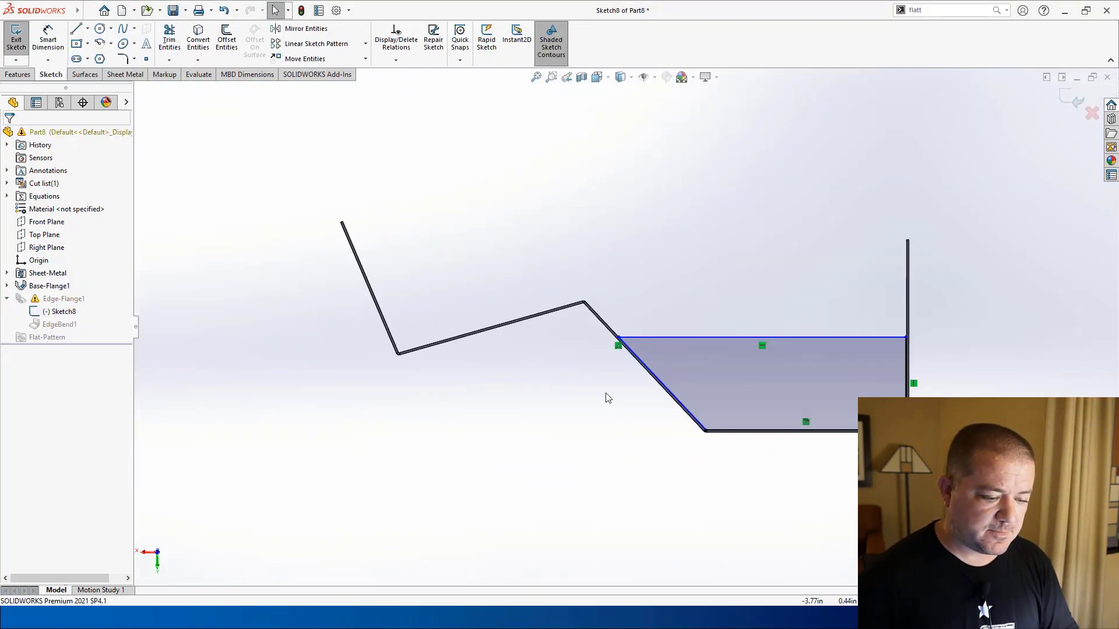
{"action": "scroll", "coordinate": [636, 340], "scroll_direction": "down", "scroll_amount": 4}
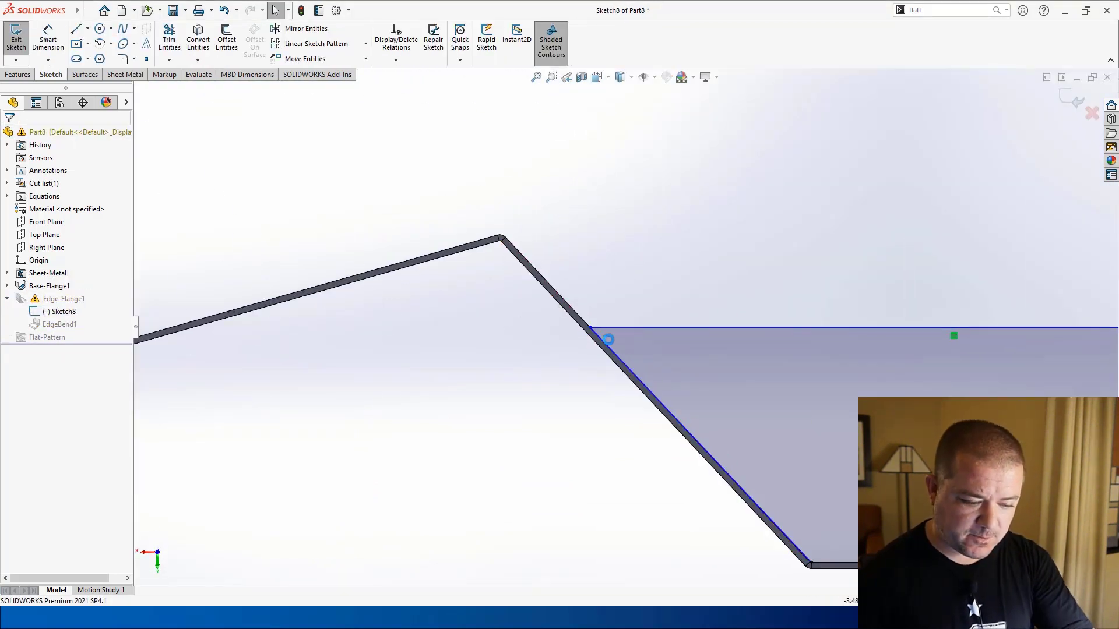
{"action": "mouse_move", "coordinate": [591, 330]}
{"action": "left_mouse_down"}
{"action": "mouse_move", "coordinate": [610, 325]}
{"action": "mouse_move", "coordinate": [597, 330]}
{"action": "left_mouse_up"}
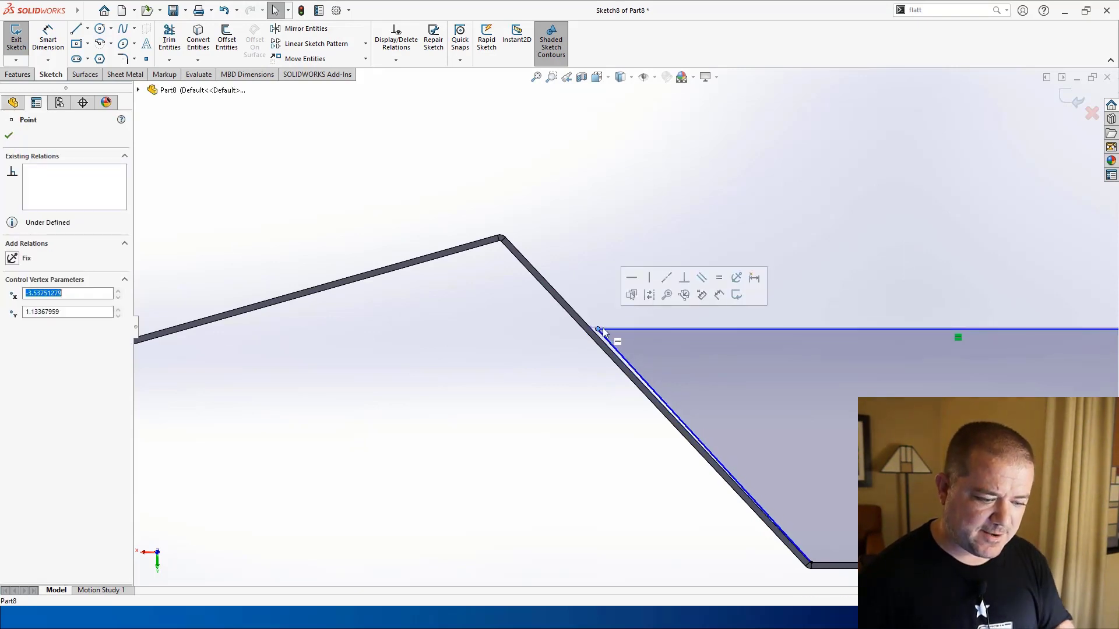
{"action": "left_click", "coordinate": [874, 176]}
{"action": "left_click", "coordinate": [1073, 99]}
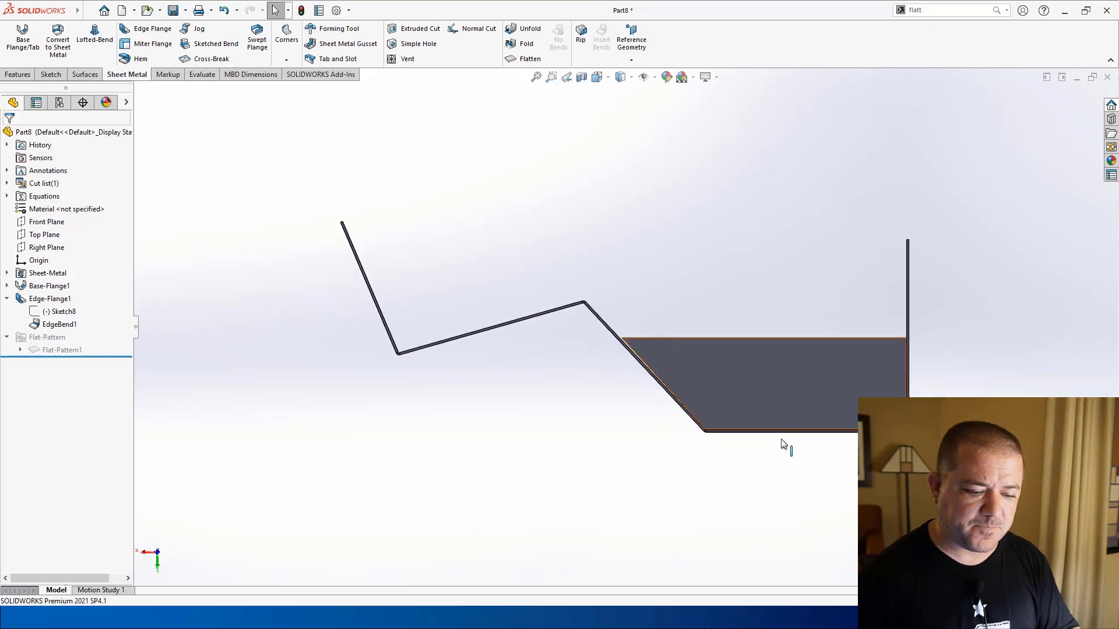
Flatten the part to check the reshaped edge flange in the flat pattern, and fold it again
{"action": "middle_click_drag", "start_coordinate": [733, 397], "coordinate": [663, 438]}
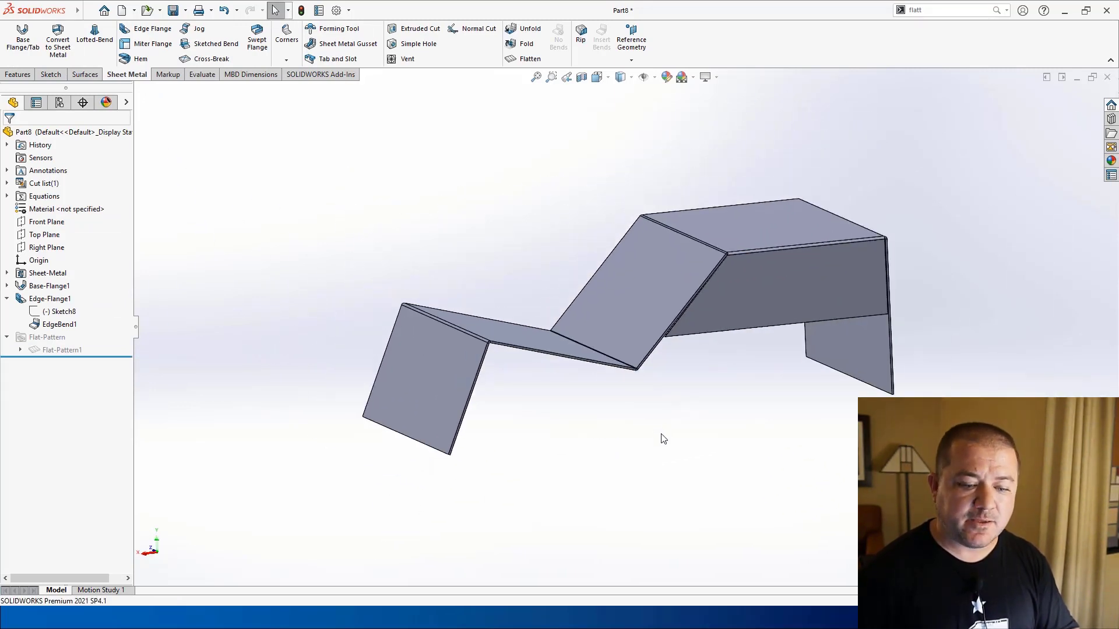
{"action": "left_click", "coordinate": [523, 60]}
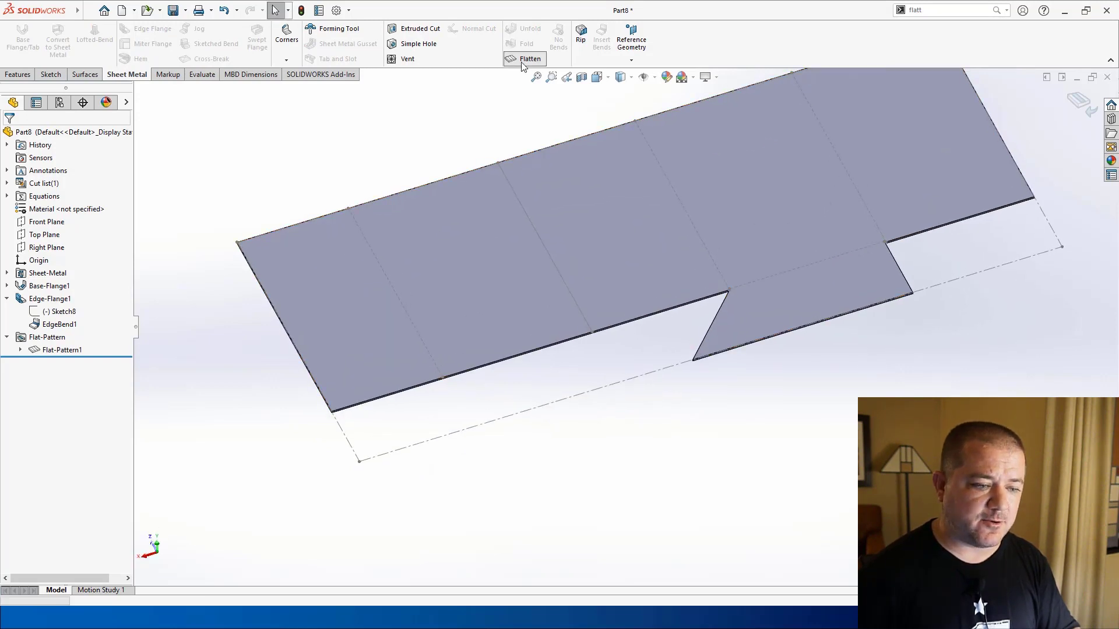
{"action": "left_click", "coordinate": [523, 60]}
Start a miter flange on the front edge of the vertical end wall, with its profile sketch plane at the edge's lower end
{"action": "middle_click_drag", "start_coordinate": [611, 173], "coordinate": [787, 181]}
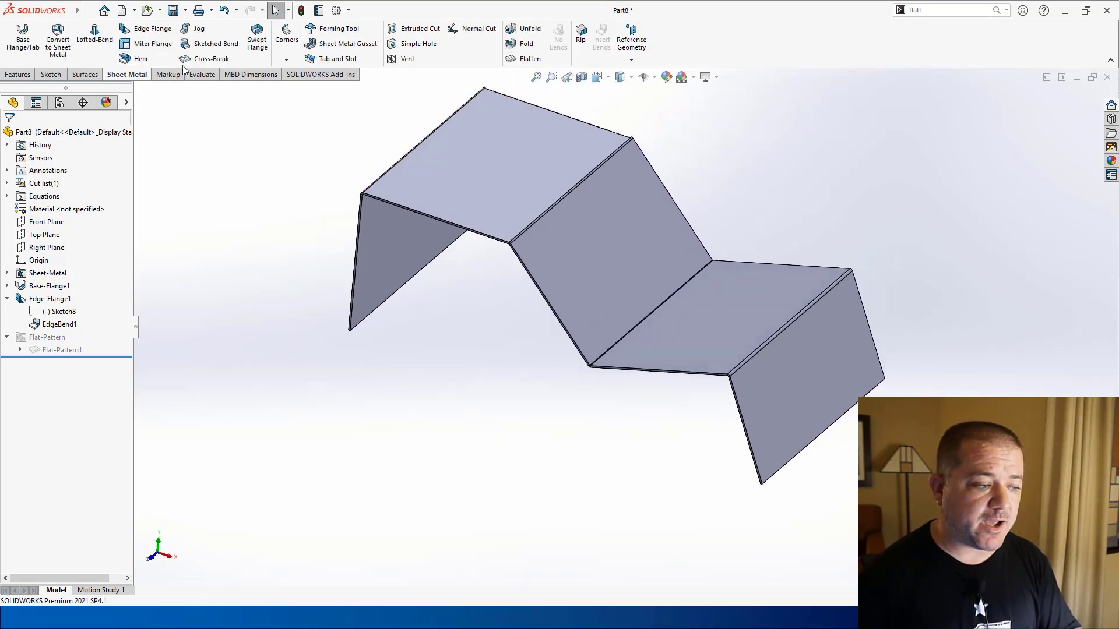
{"action": "middle_click_drag", "start_coordinate": [318, 286], "coordinate": [356, 322]}
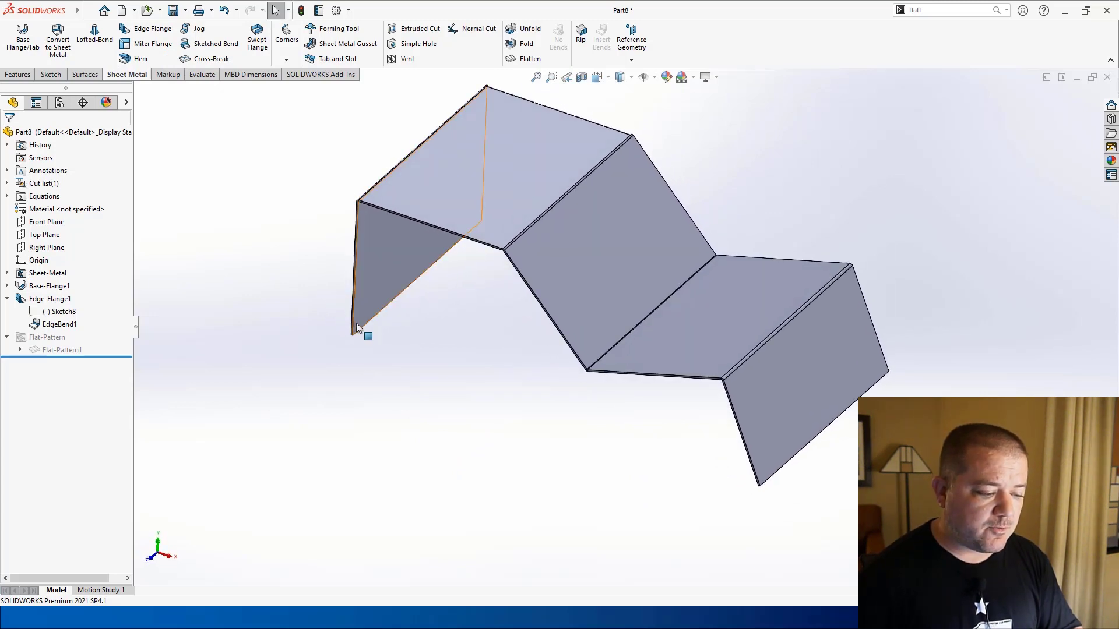
{"action": "left_click", "coordinate": [355, 325]}
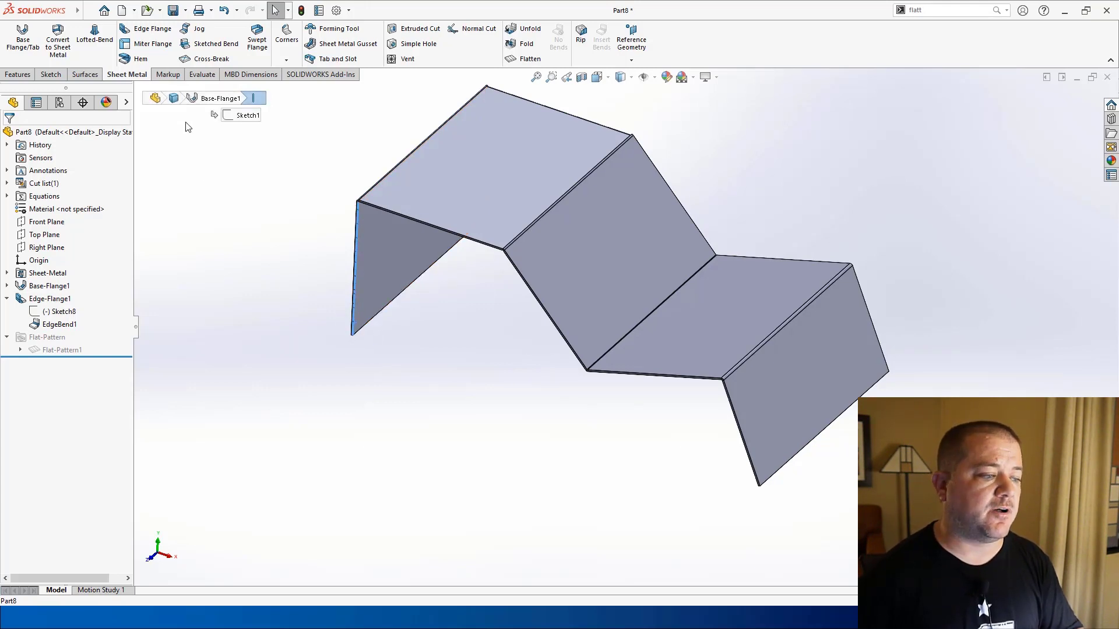
{"action": "left_click", "coordinate": [153, 47]}
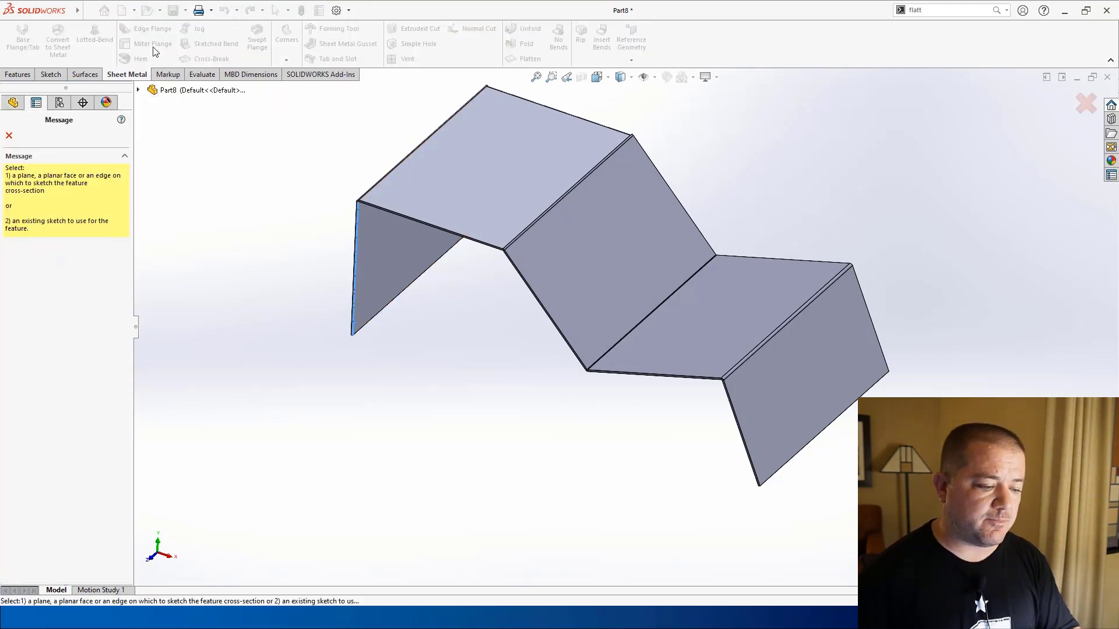
{"action": "left_click", "coordinate": [358, 322]}
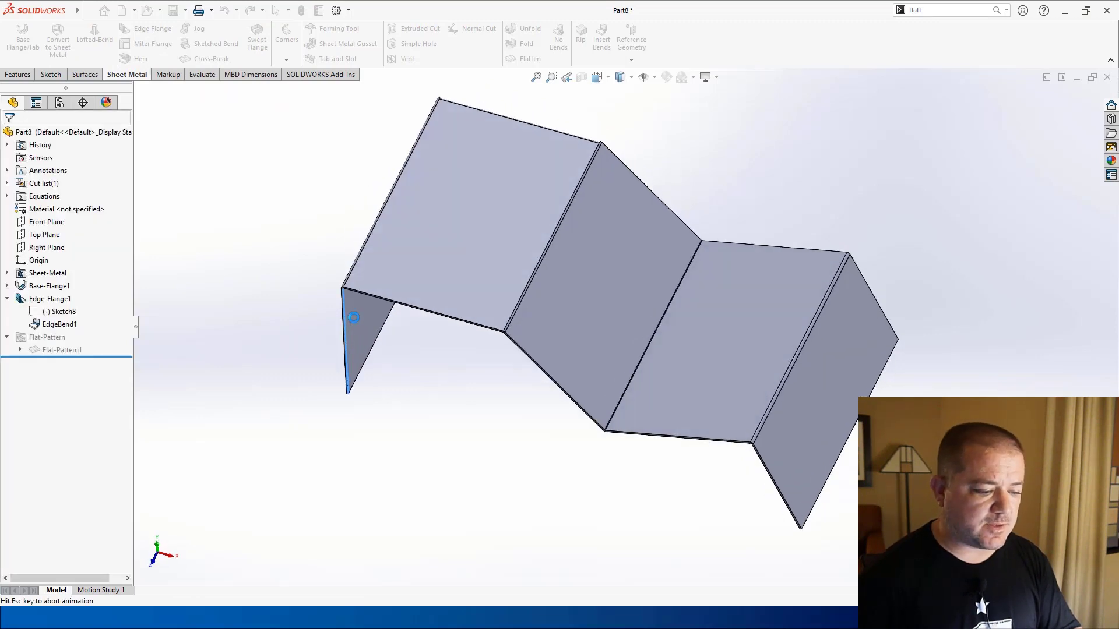
{"action": "mouse_move", "coordinate": [448, 448]}
{"action": "middle_mouse_down"}
{"action": "mouse_move", "coordinate": [443, 292]}
{"action": "mouse_move", "coordinate": [430, 255]}
{"action": "mouse_move", "coordinate": [417, 260]}
{"action": "middle_mouse_up"}
{"action": "scroll", "coordinate": [391, 372], "scroll_direction": "down", "scroll_amount": 4}
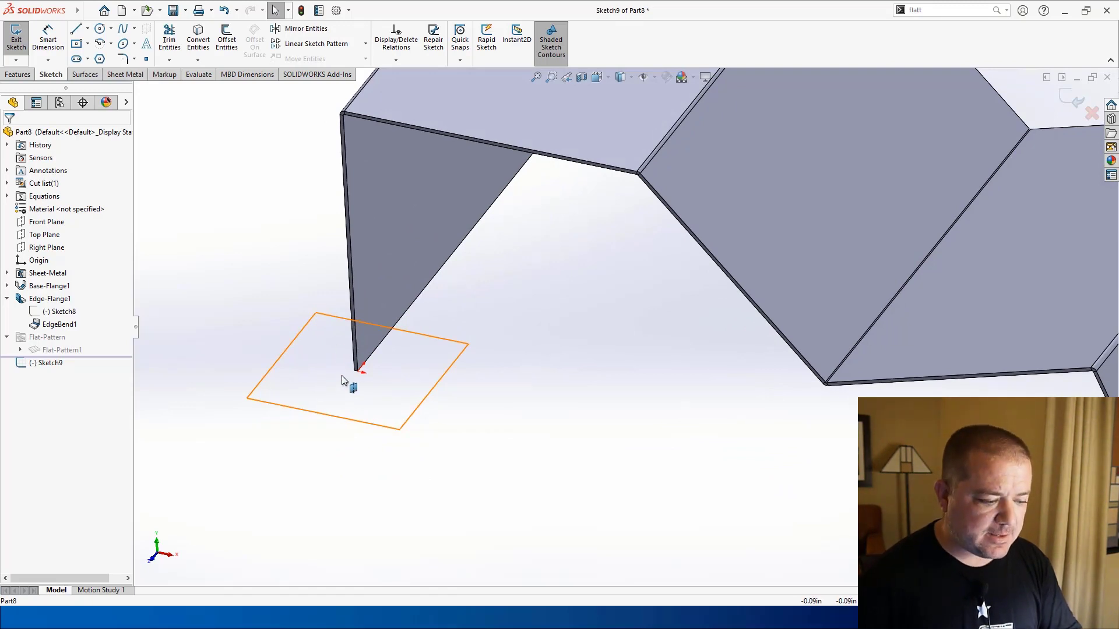
{"action": "scroll", "coordinate": [362, 375], "scroll_direction": "down", "scroll_amount": 5}
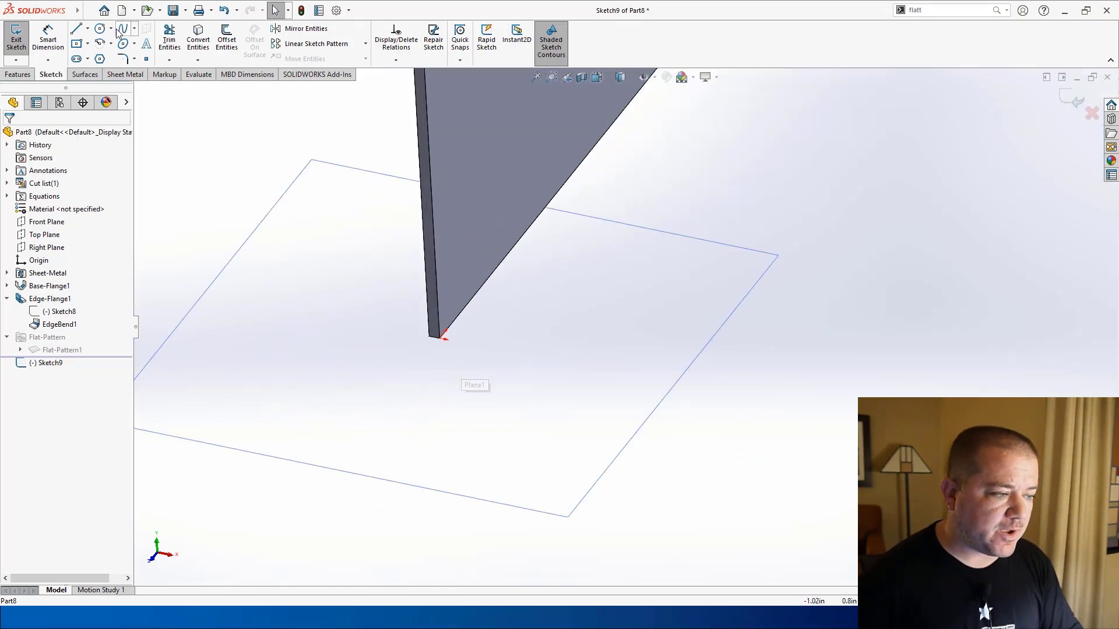
Sketch an open three-line stepped profile from the wall's lower corner: a line about 0.43 in long, an angled line and a short horizontal line
{"action": "left_click", "coordinate": [79, 33]}
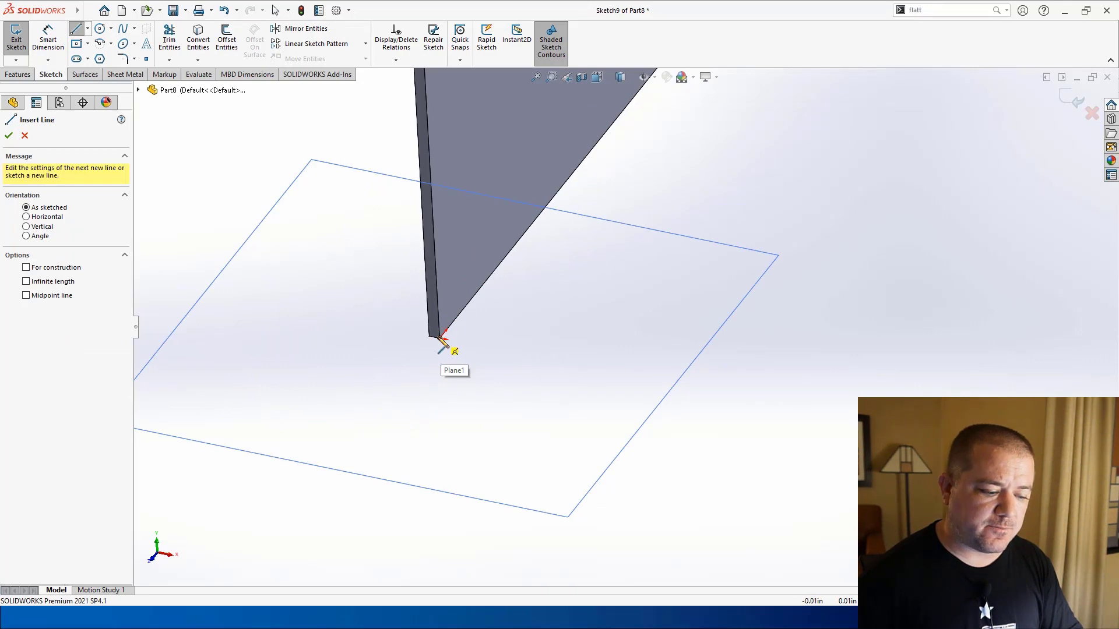
{"action": "mouse_move", "coordinate": [440, 338]}
{"action": "left_mouse_down"}
{"action": "mouse_move", "coordinate": [570, 357]}
{"action": "mouse_move", "coordinate": [605, 376]}
{"action": "mouse_move", "coordinate": [598, 367]}
{"action": "left_mouse_up"}
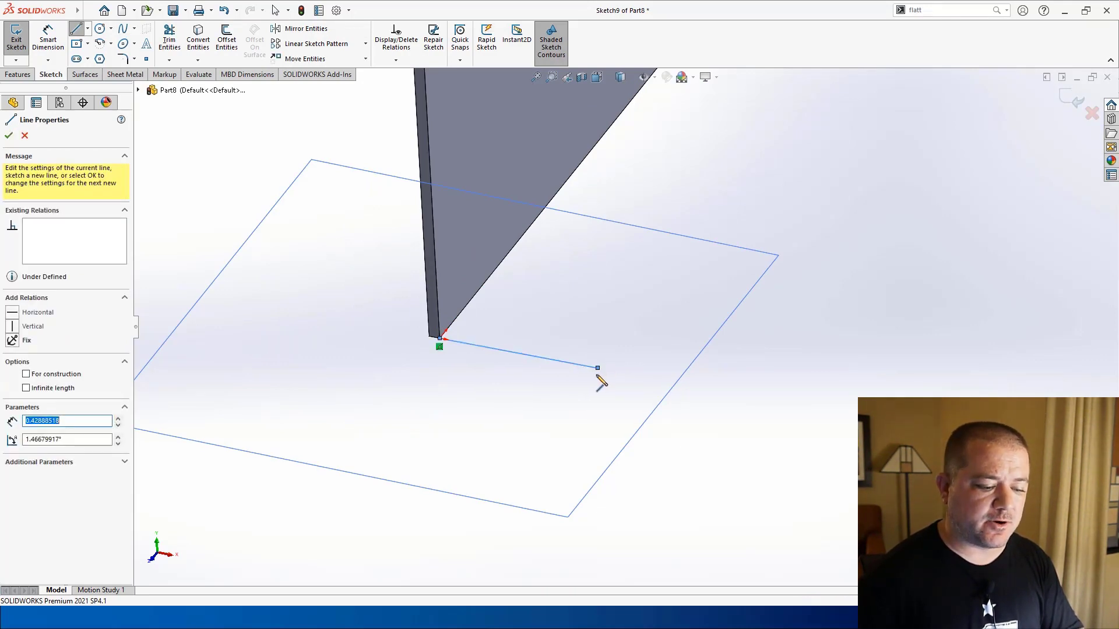
{"action": "left_click", "coordinate": [597, 370]}
{"action": "left_click", "coordinate": [617, 455]}
{"action": "scroll", "coordinate": [671, 522], "scroll_direction": "up", "scroll_amount": 2}
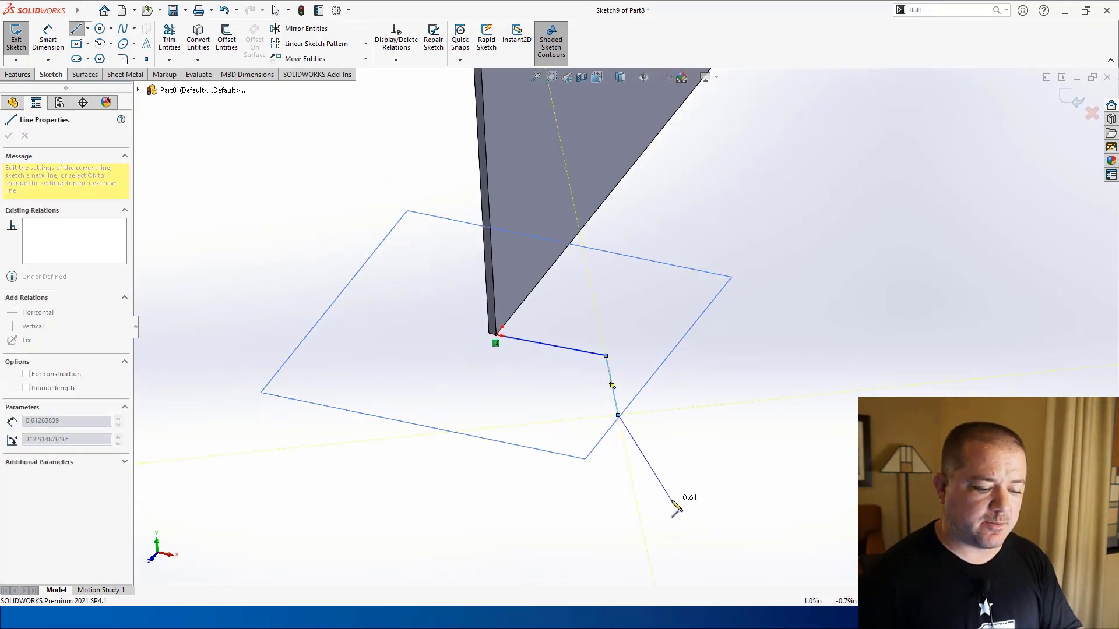
{"action": "left_click", "coordinate": [658, 423]}
{"action": "key", "text": "Escape"}
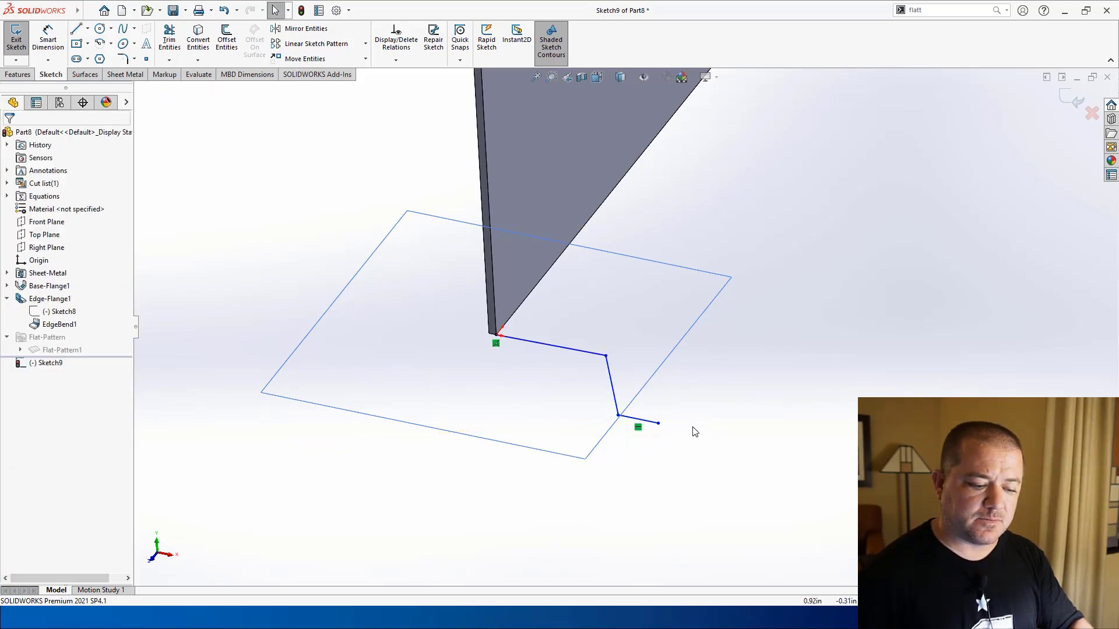
{"action": "scroll", "coordinate": [694, 431], "scroll_direction": "up", "scroll_amount": 3}
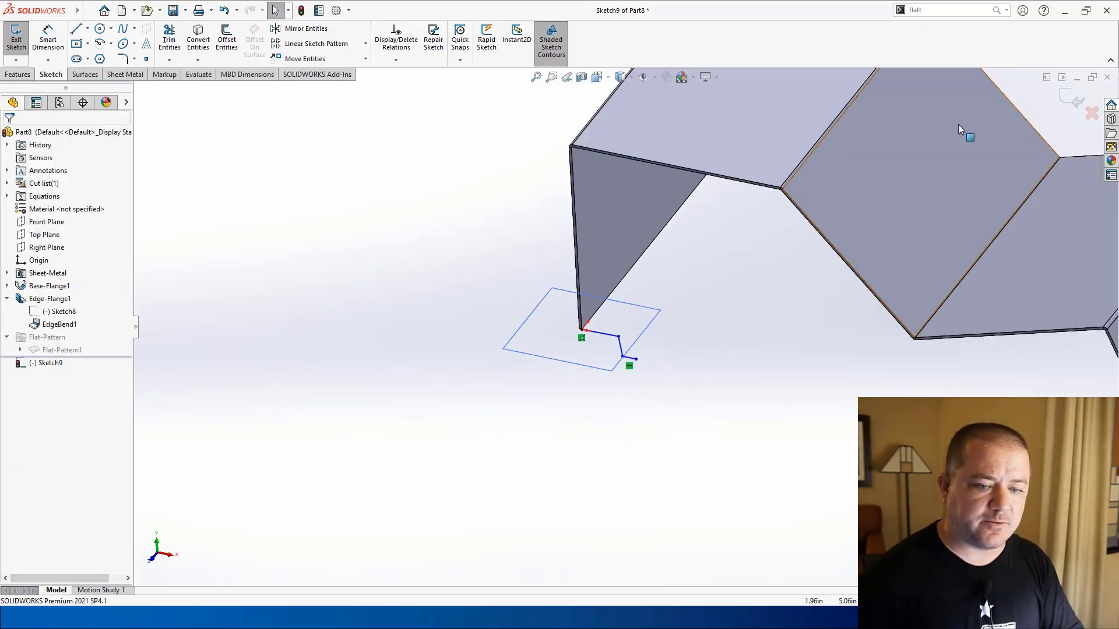
Finish the profile sketch, propagate the miter flange along all connected front edges of the part, and create it
{"action": "left_click", "coordinate": [1073, 98]}
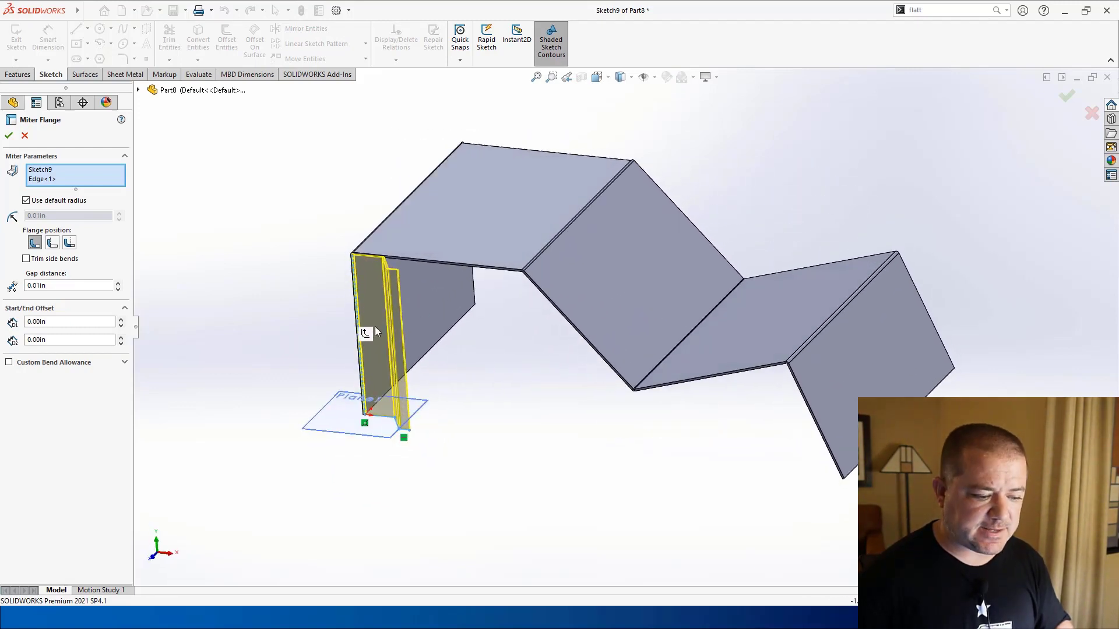
{"action": "left_click", "coordinate": [359, 334]}
{"action": "left_click", "coordinate": [360, 335]}
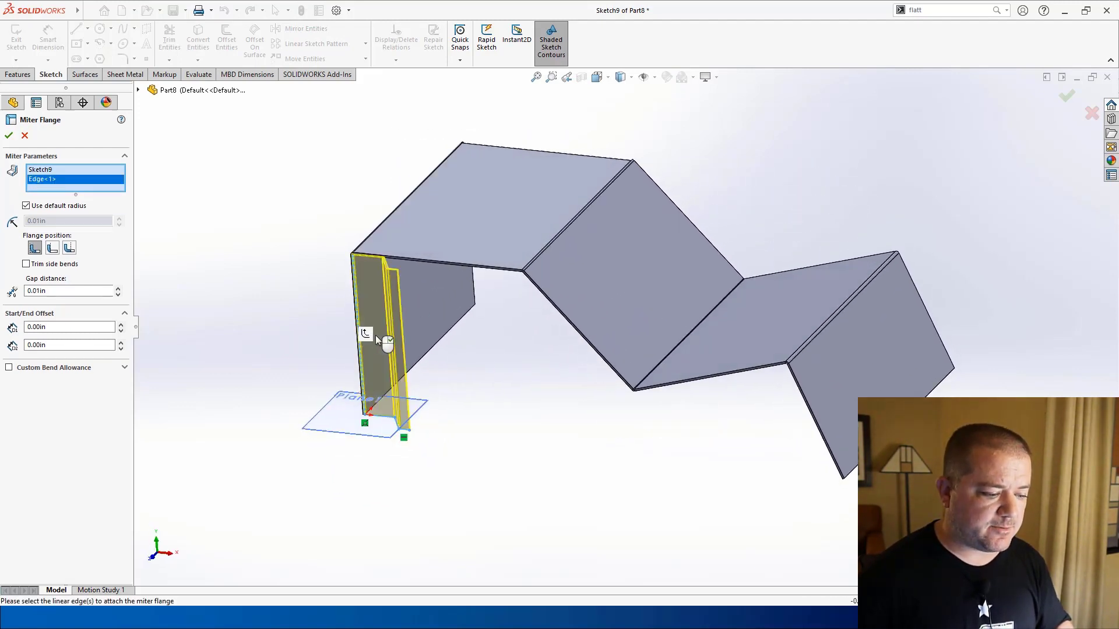
{"action": "left_click", "coordinate": [366, 333]}
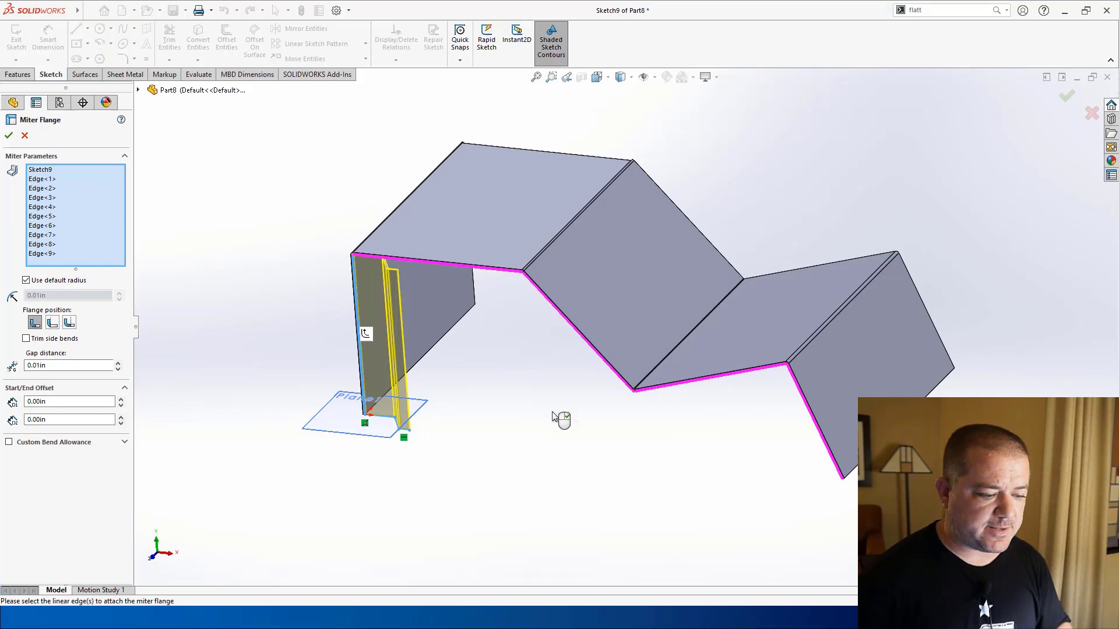
{"action": "middle_click_drag", "start_coordinate": [559, 431], "coordinate": [443, 397]}
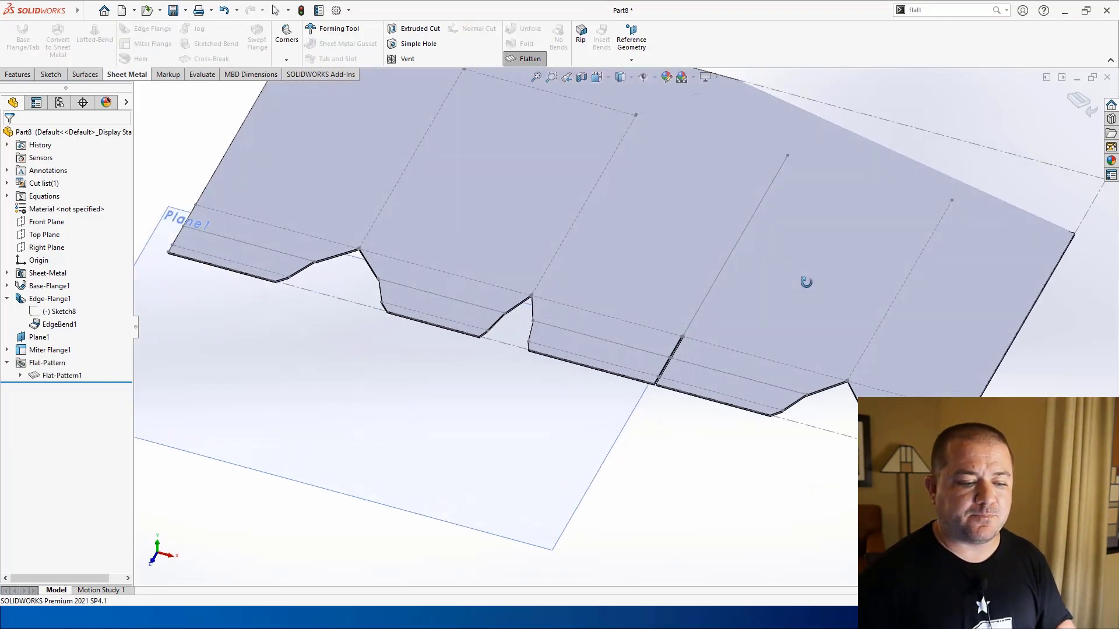
Examine the mitered corner cutouts in the flat pattern, and fold the part again
{"action": "middle_click_drag", "start_coordinate": [769, 240], "coordinate": [681, 186]}
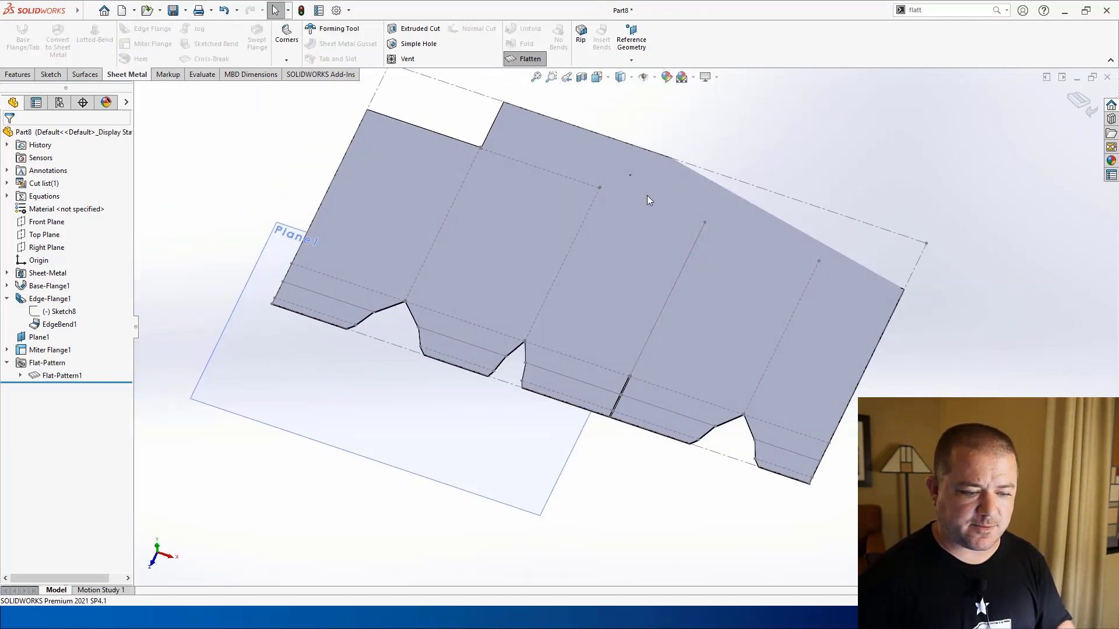
{"action": "left_click", "coordinate": [652, 239]}
{"action": "left_click", "coordinate": [838, 138]}
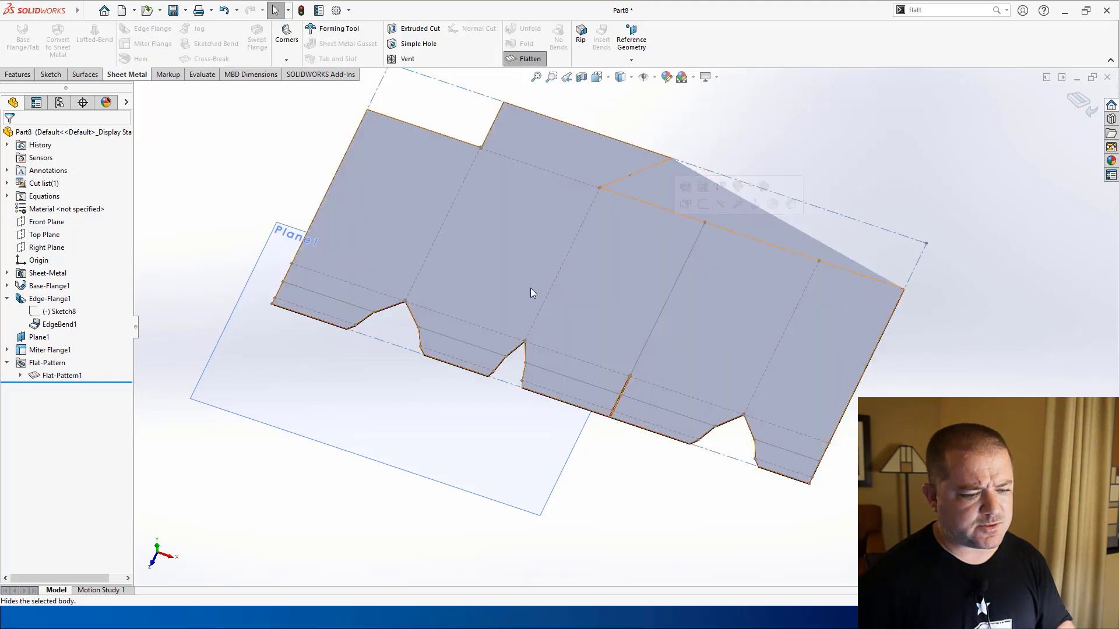
{"action": "left_click", "coordinate": [528, 61]}
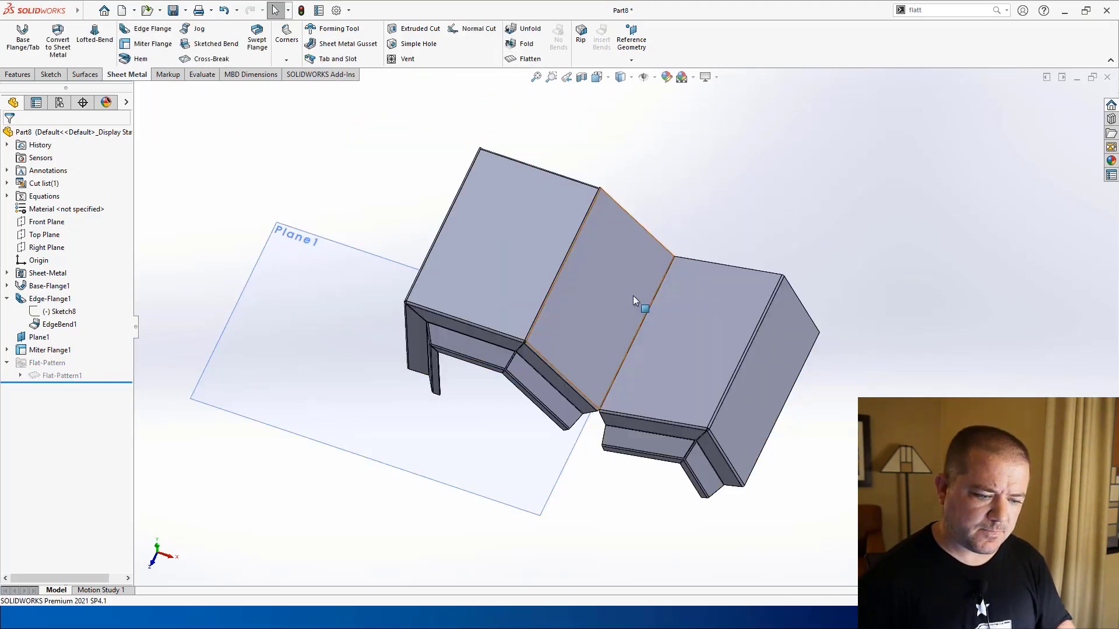
Make the sloped side line in the edge flange's sketch vertical, rebuild, and check the flat pattern before folding the part again
{"action": "middle_click_drag", "start_coordinate": [628, 154], "coordinate": [437, 219]}
{"action": "left_click", "coordinate": [695, 302]}
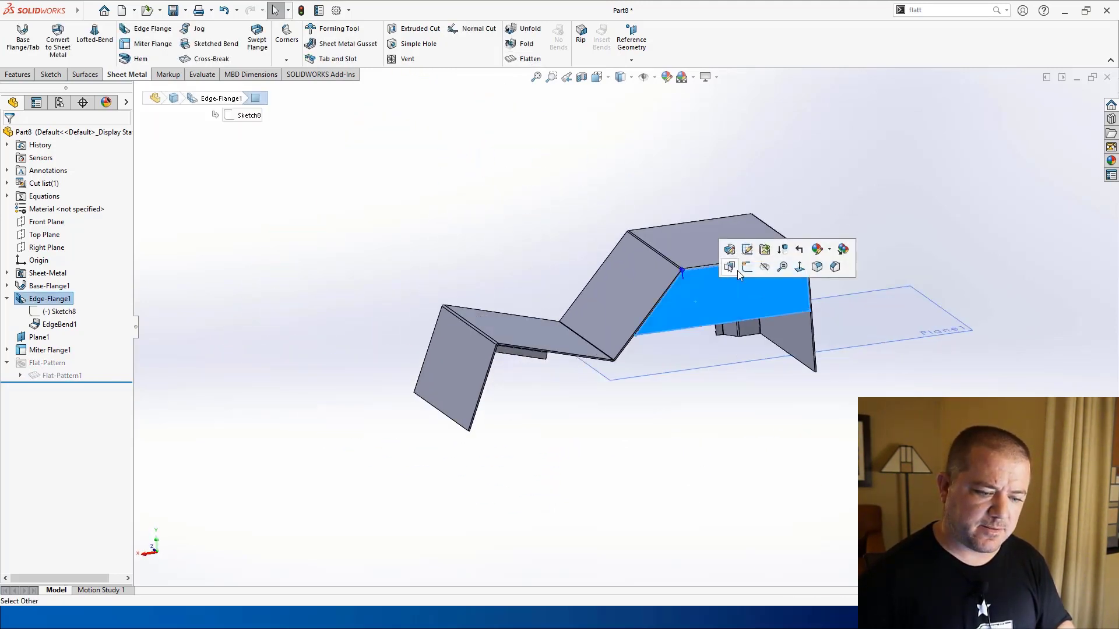
{"action": "left_click", "coordinate": [747, 267]}
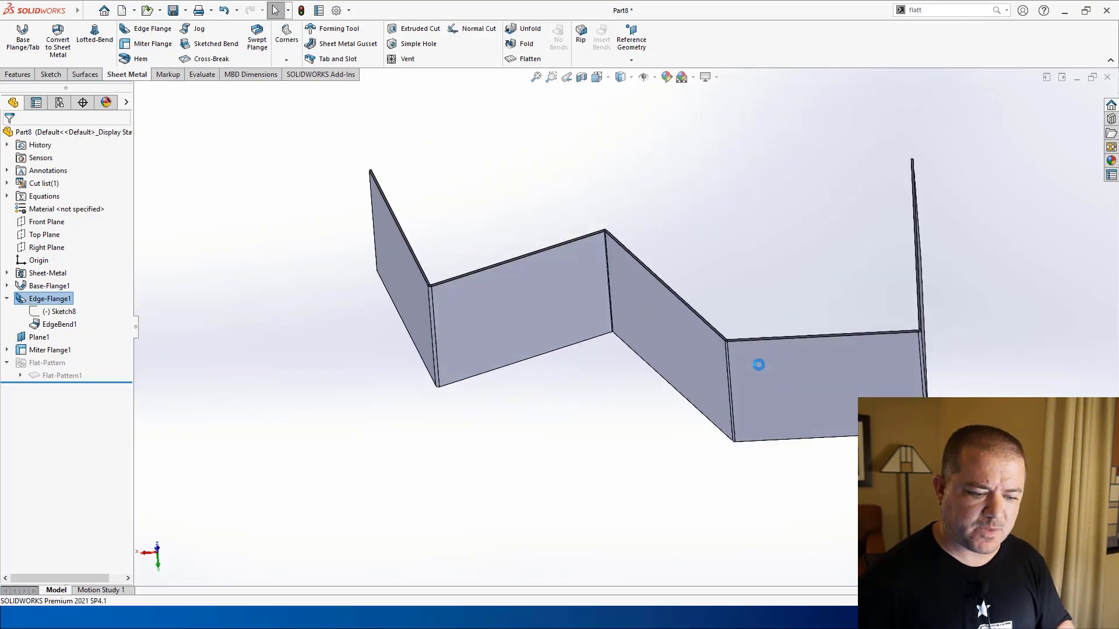
{"action": "left_click", "coordinate": [649, 369]}
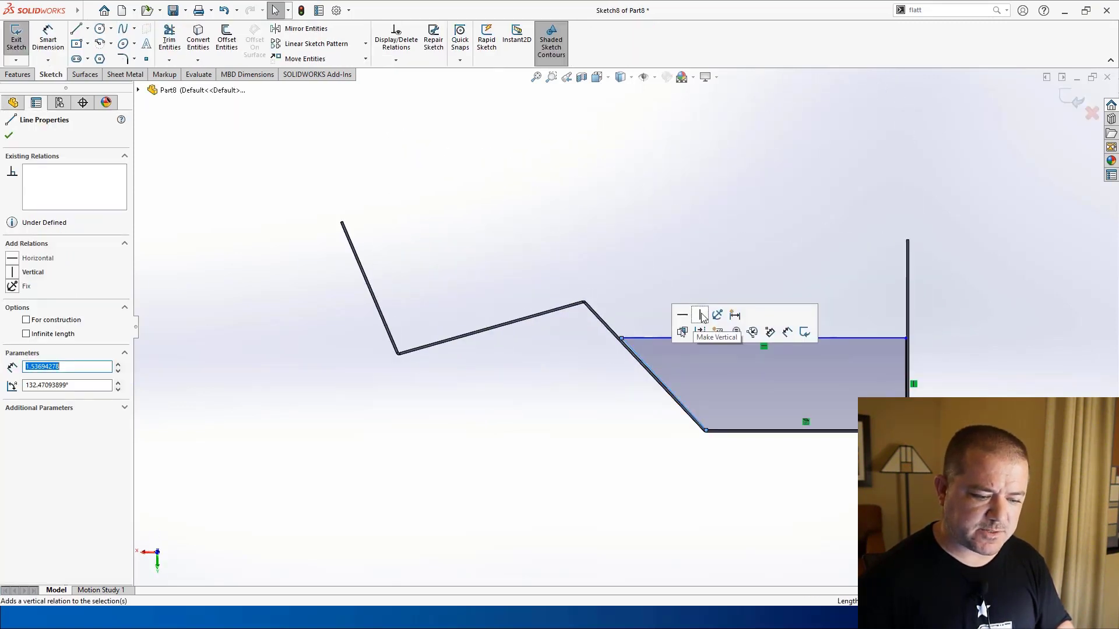
{"action": "left_click", "coordinate": [707, 318]}
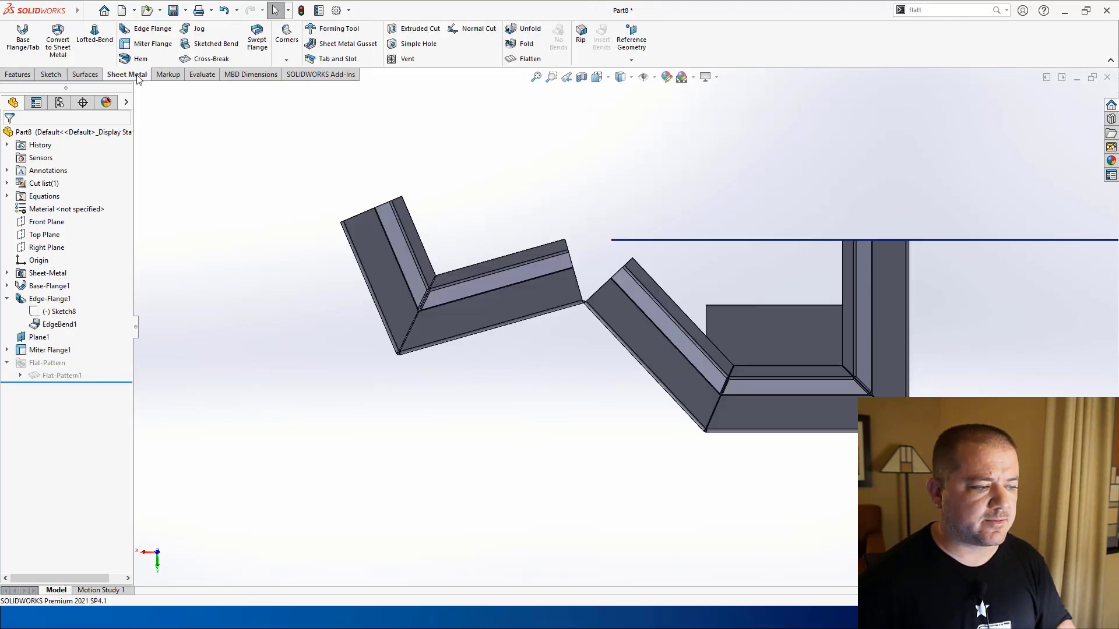
{"action": "left_click", "coordinate": [526, 59]}
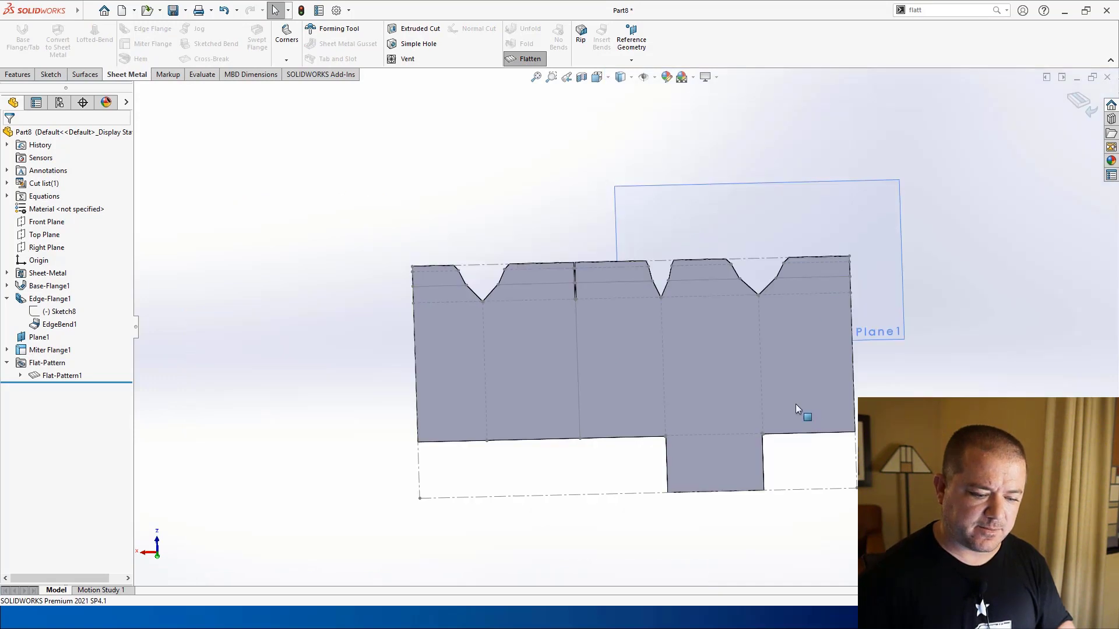
{"action": "left_click", "coordinate": [526, 59]}
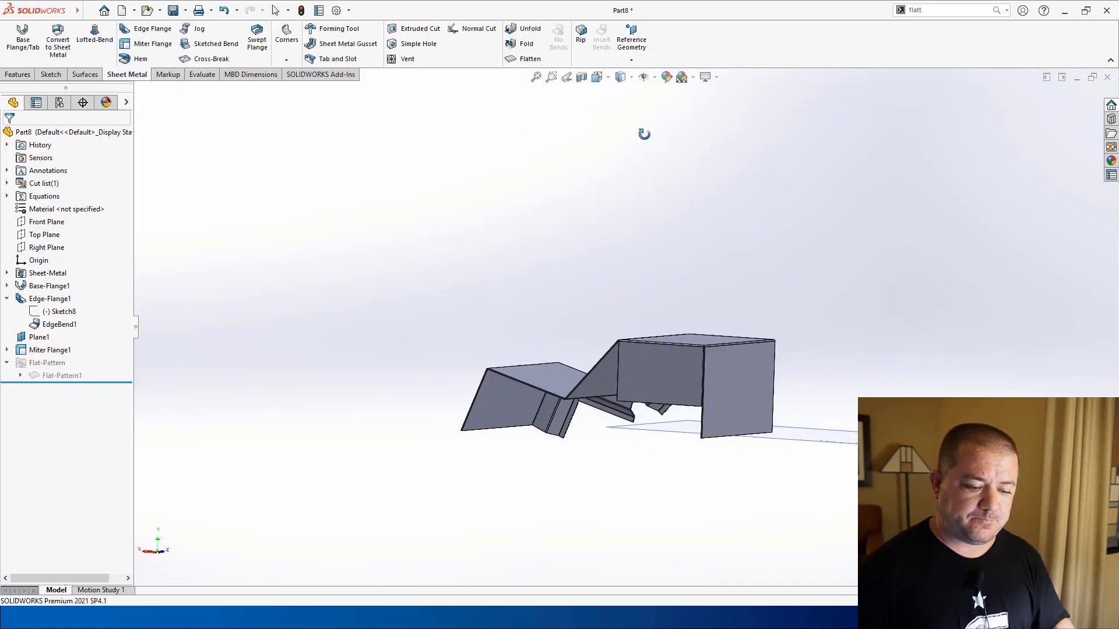
Create a mid plane between the horizontal top face and the adjacent vertical end wall's outer face
{"action": "left_click", "coordinate": [725, 357]}
{"action": "scroll", "coordinate": [744, 405], "scroll_direction": "down", "scroll_amount": 3}
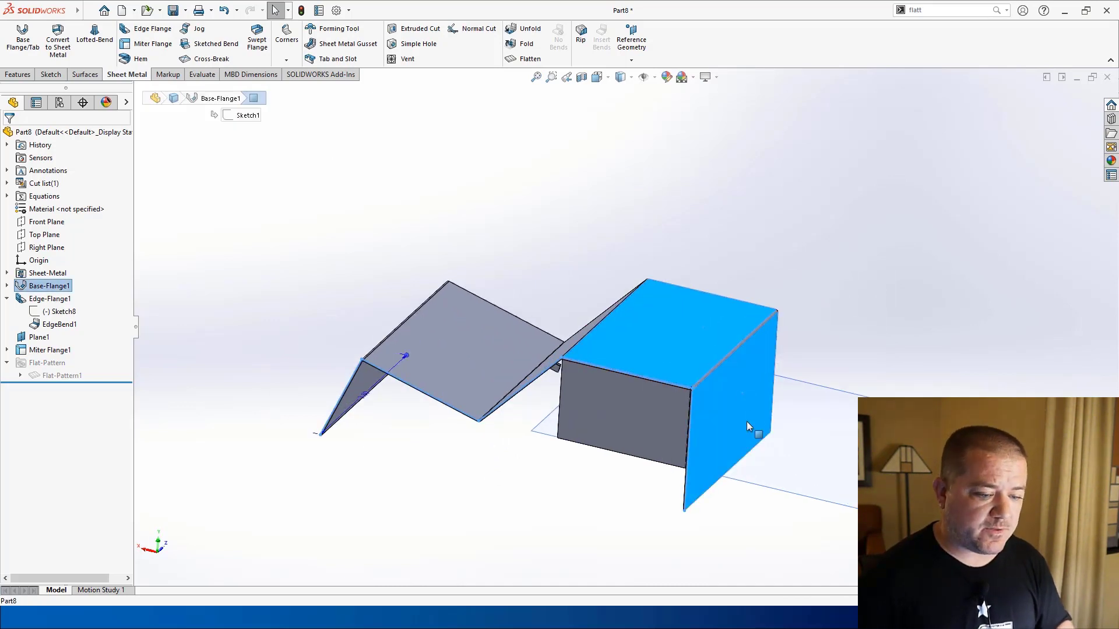
{"action": "scroll", "coordinate": [746, 421], "scroll_direction": "down", "scroll_amount": 2}
{"action": "left_click", "coordinate": [633, 58]}
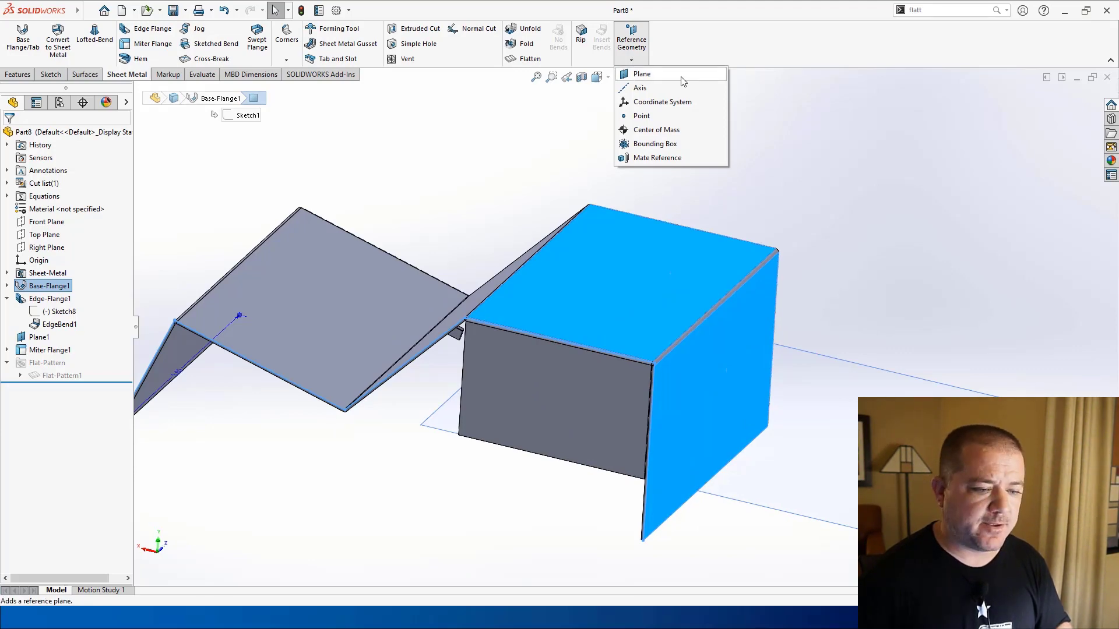
{"action": "left_click", "coordinate": [683, 81]}
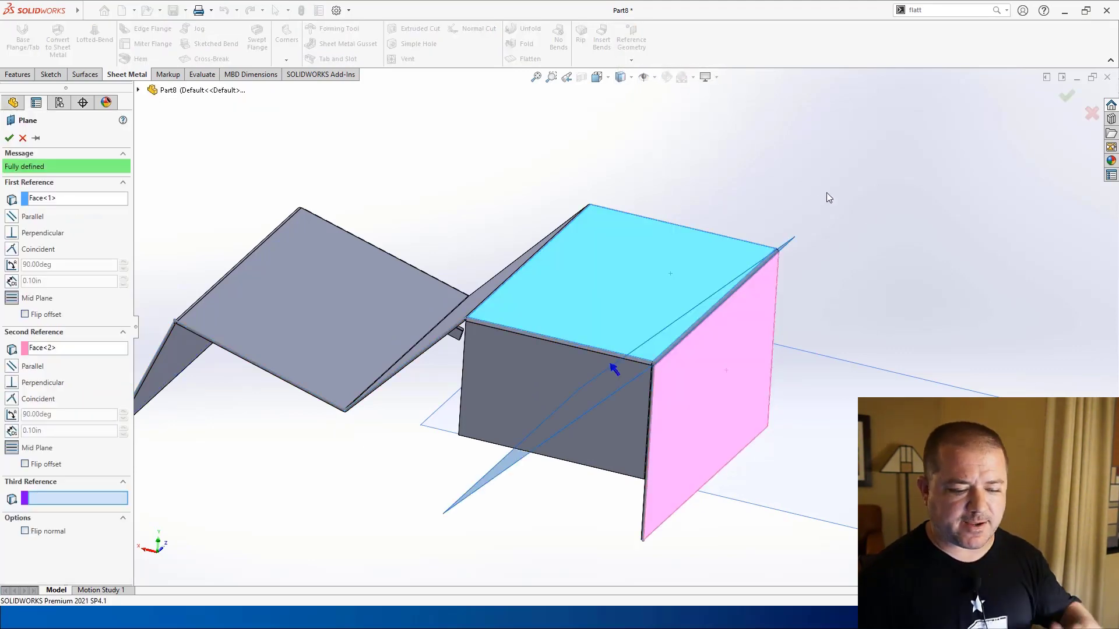
{"action": "middle_click_drag", "start_coordinate": [827, 192], "coordinate": [591, 270]}
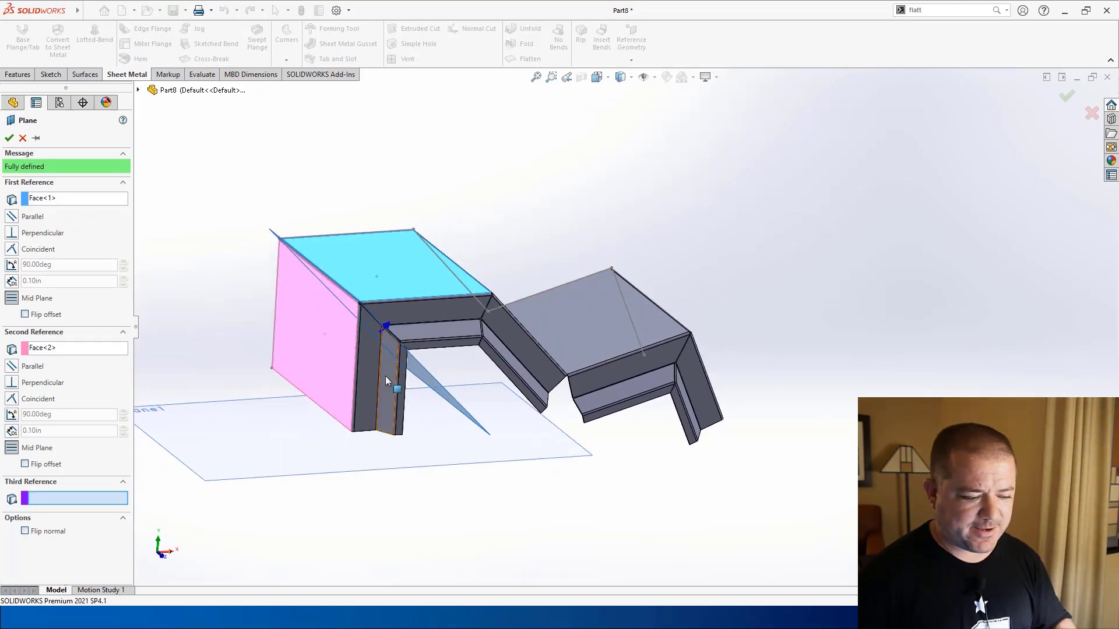
{"action": "scroll", "coordinate": [367, 349], "scroll_direction": "down", "scroll_amount": 3}
{"action": "middle_click_drag", "start_coordinate": [365, 346], "coordinate": [353, 301]}
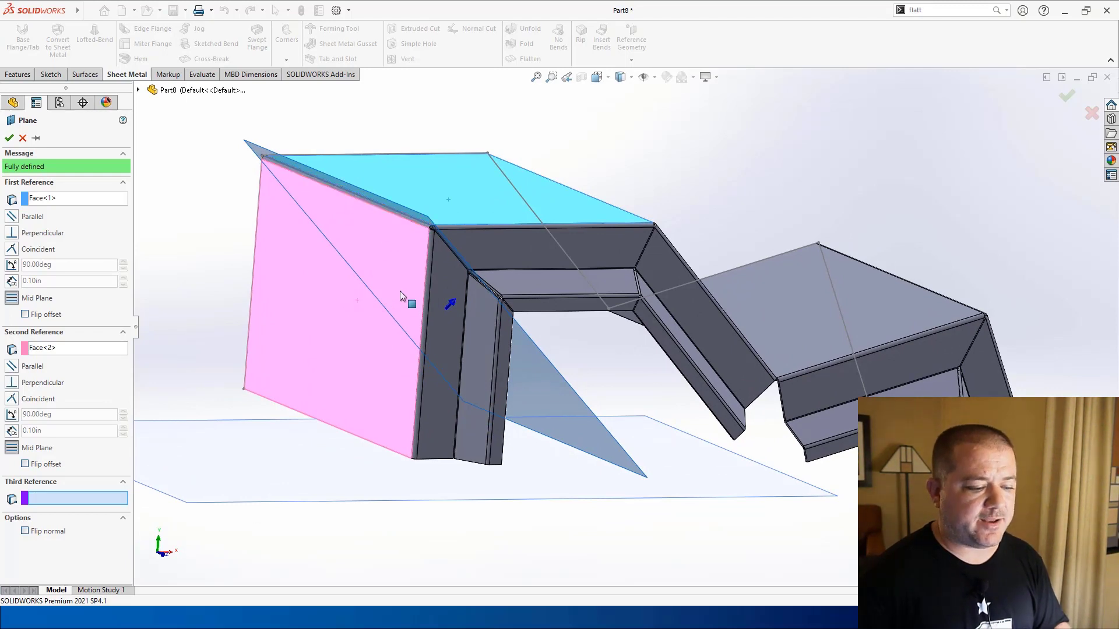
{"action": "left_click", "coordinate": [13, 136]}
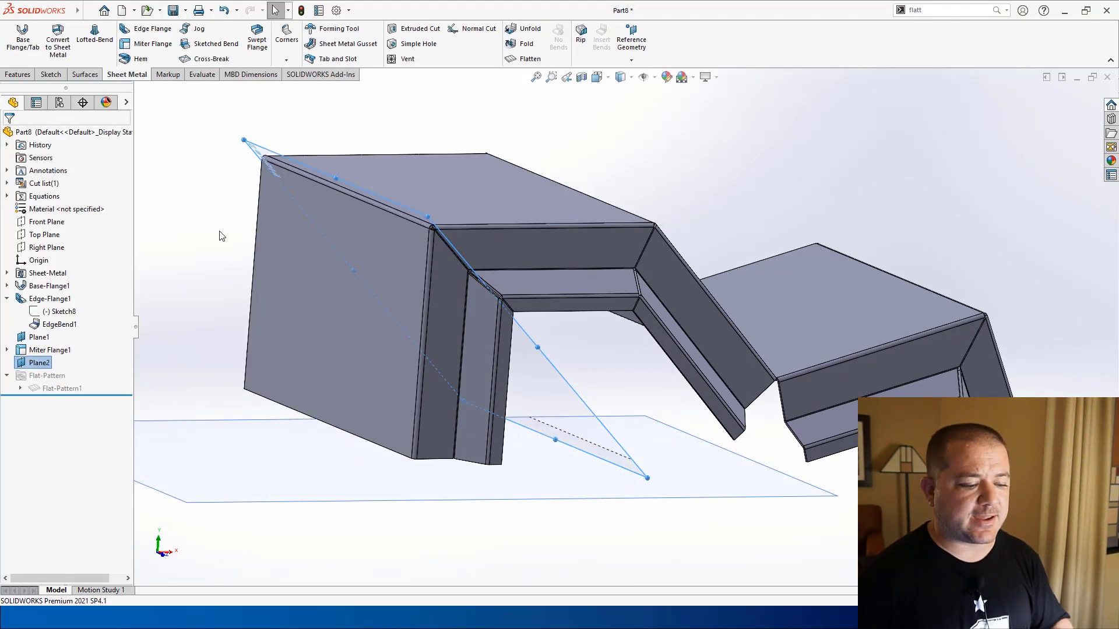
Sketch a circle of about 1.36 in radius on the mid plane, centred over the end portion of the part
{"action": "left_click", "coordinate": [259, 153]}
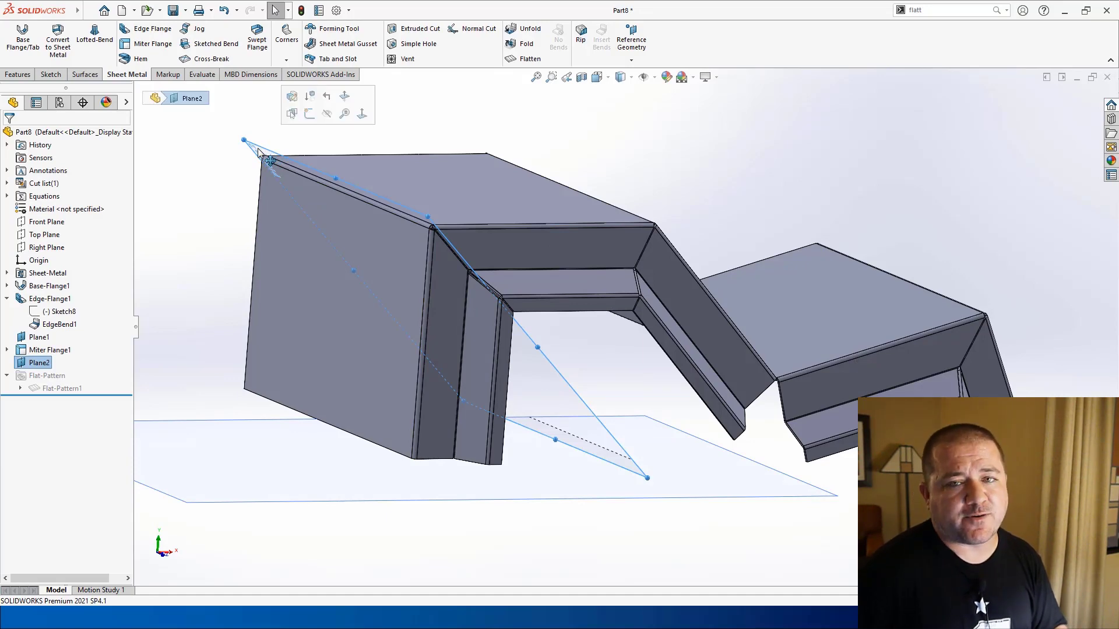
{"action": "left_click", "coordinate": [310, 113]}
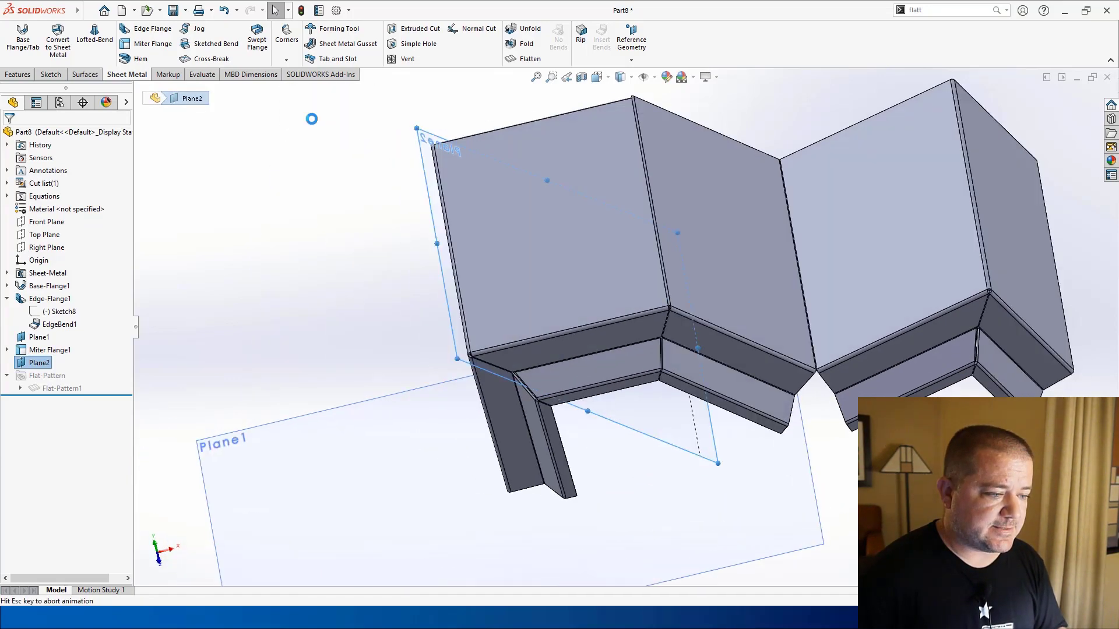
{"action": "left_click", "coordinate": [100, 28]}
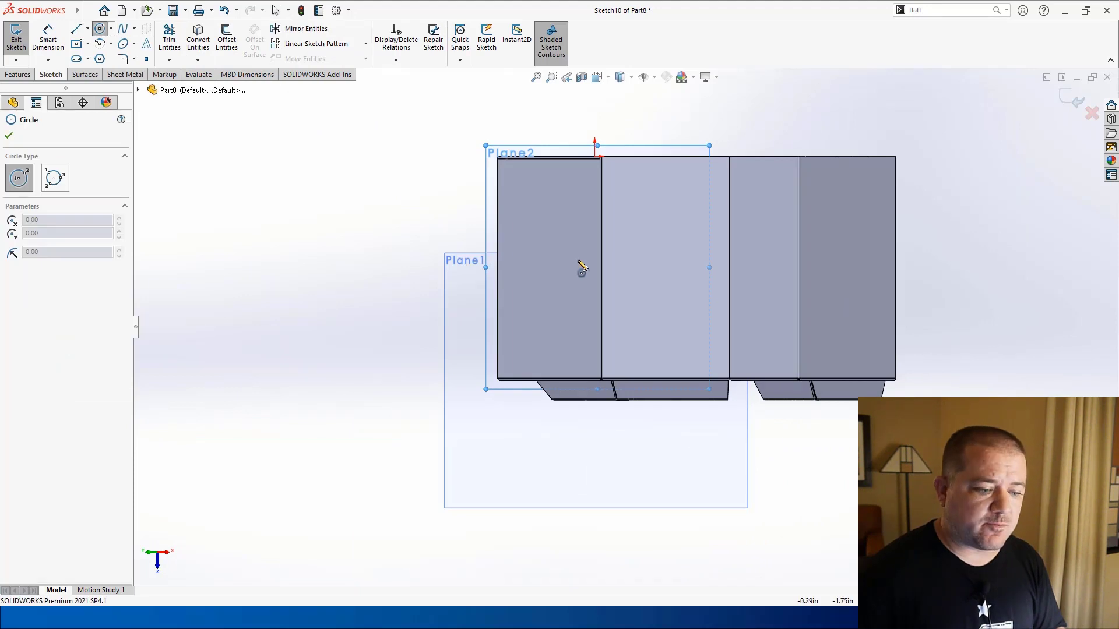
{"action": "left_click", "coordinate": [563, 268]}
{"action": "left_click", "coordinate": [483, 267]}
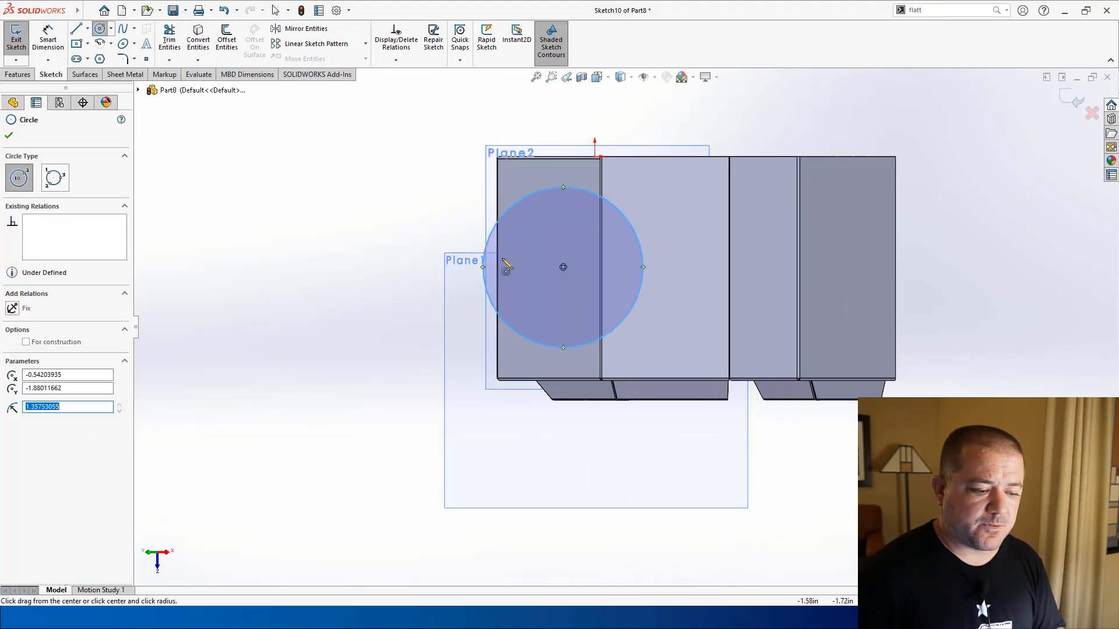
Cut the circle through all in both directions with Normal cut and Optimize Geometry enabled
{"action": "left_click", "coordinate": [18, 74]}
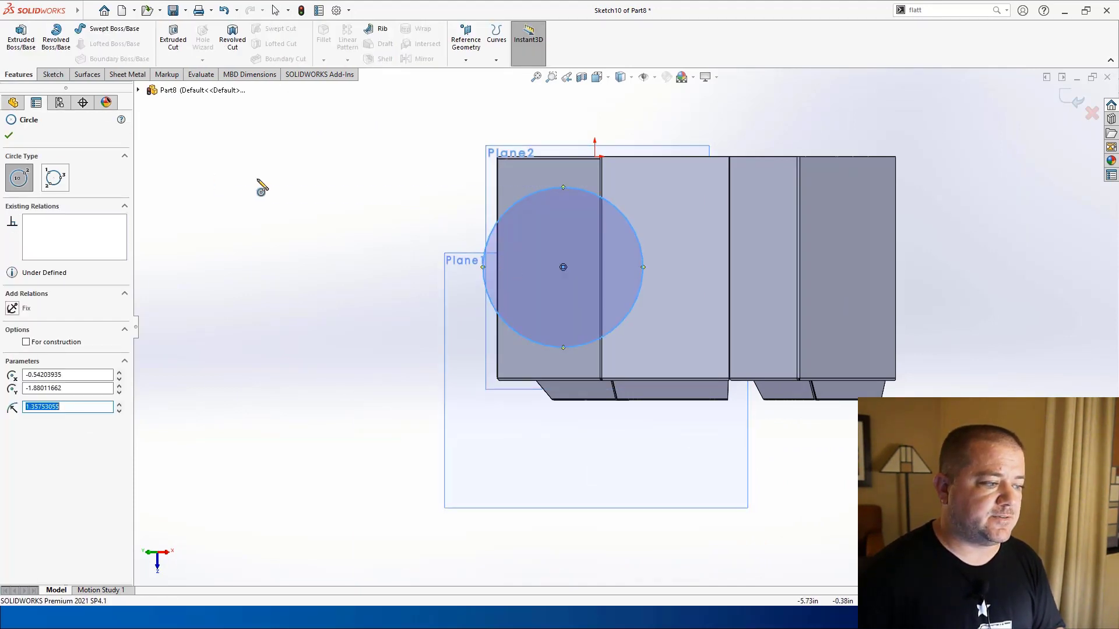
{"action": "left_click", "coordinate": [173, 37]}
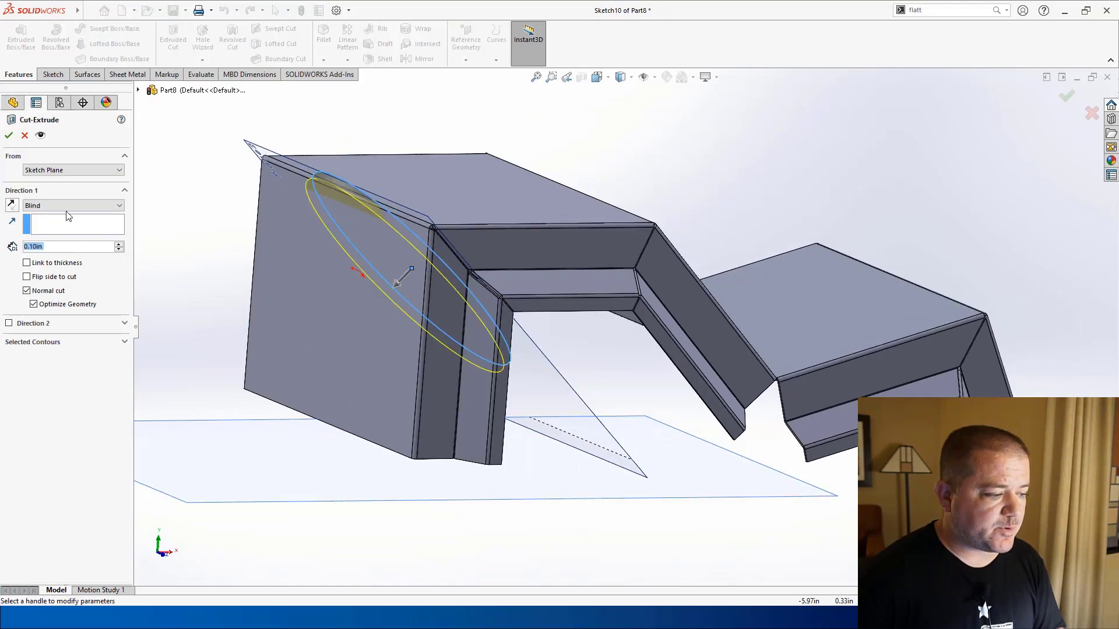
{"action": "left_click", "coordinate": [67, 207]}
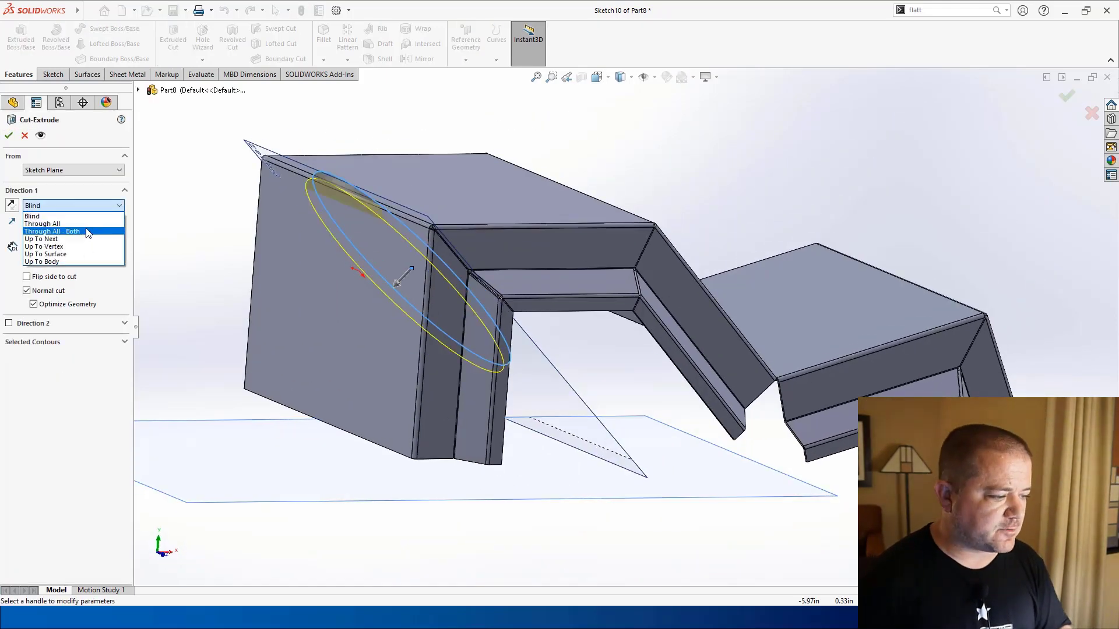
{"action": "left_click", "coordinate": [52, 232]}
{"action": "scroll", "coordinate": [221, 247], "scroll_direction": "up", "scroll_amount": 2}
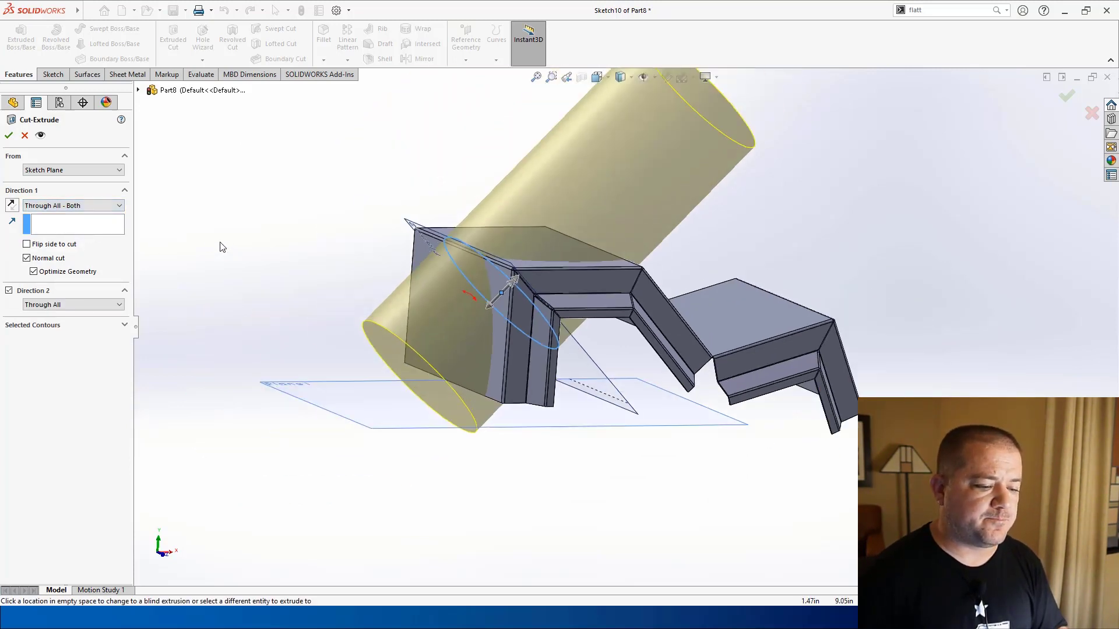
{"action": "left_click", "coordinate": [9, 138]}
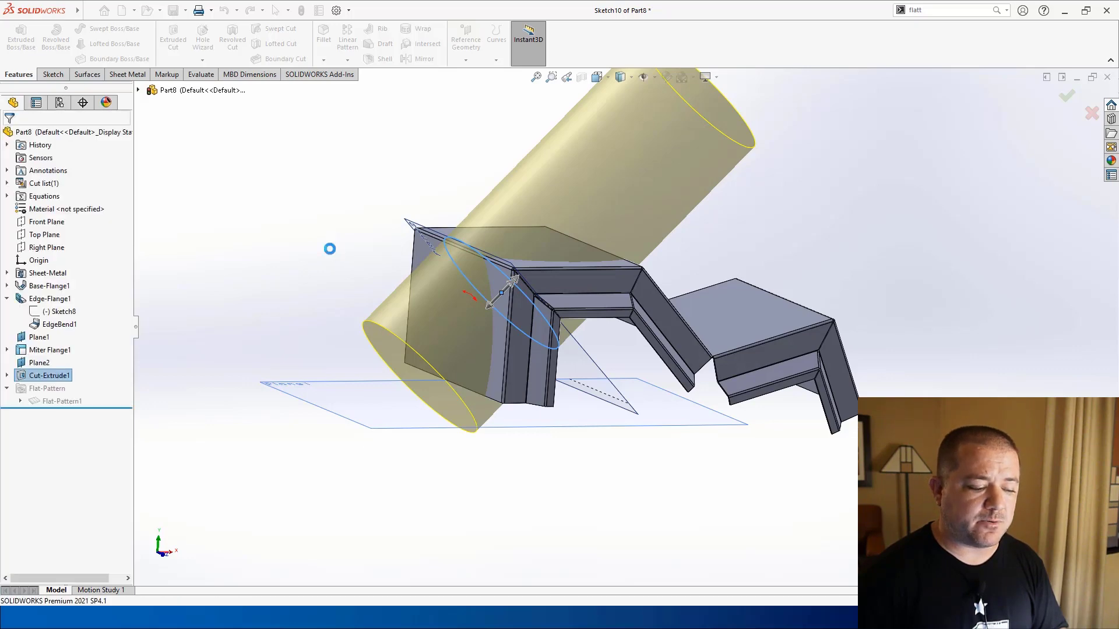
Examine the edges of the circular cut on the top face and across the bend from several angles
{"action": "middle_click_drag", "start_coordinate": [322, 248], "coordinate": [443, 309]}
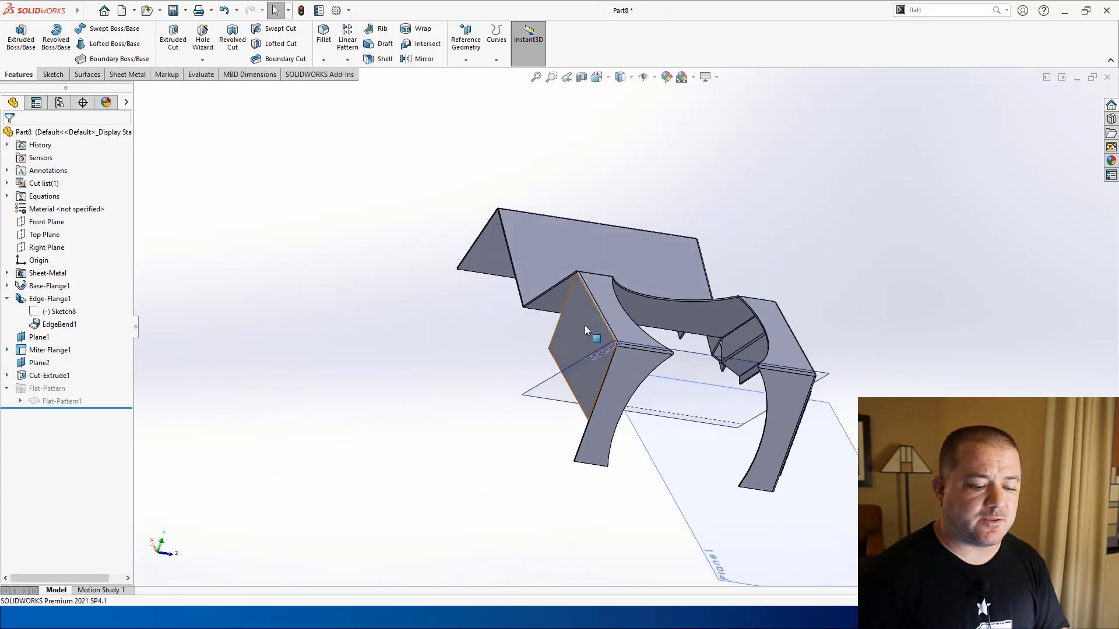
{"action": "scroll", "coordinate": [708, 305], "scroll_direction": "down", "scroll_amount": 7}
{"action": "middle_click_drag", "start_coordinate": [606, 300], "coordinate": [632, 487]}
{"action": "scroll", "coordinate": [631, 348], "scroll_direction": "up", "scroll_amount": 1}
{"action": "scroll", "coordinate": [687, 369], "scroll_direction": "up", "scroll_amount": 4}
{"action": "scroll", "coordinate": [633, 487], "scroll_direction": "down", "scroll_amount": 2}
{"action": "scroll", "coordinate": [632, 489], "scroll_direction": "down", "scroll_amount": 3}
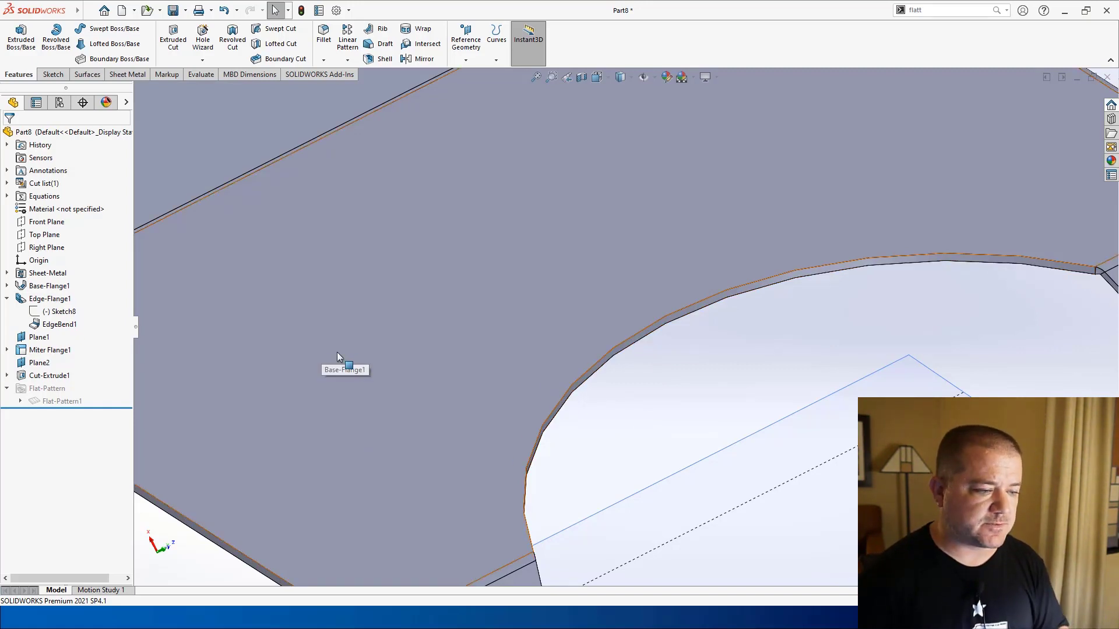
{"action": "scroll", "coordinate": [357, 113], "scroll_direction": "up", "scroll_amount": 4}
Flatten the part, examine the circular cut's outline in the flat pattern, and fold the part again
{"action": "left_click", "coordinate": [127, 74]}
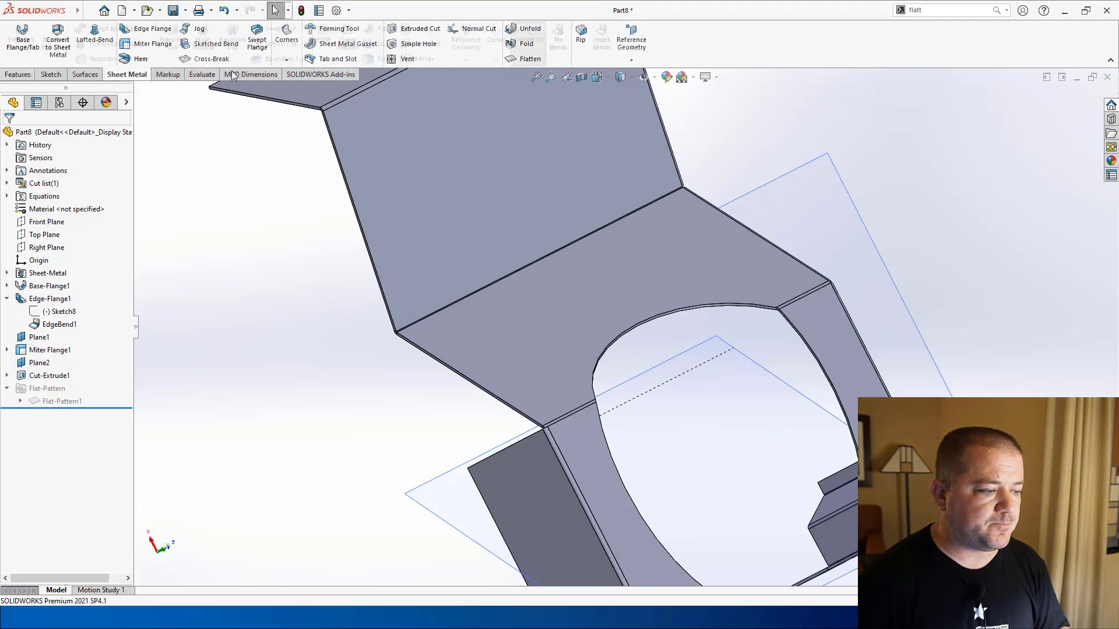
{"action": "left_click", "coordinate": [524, 59]}
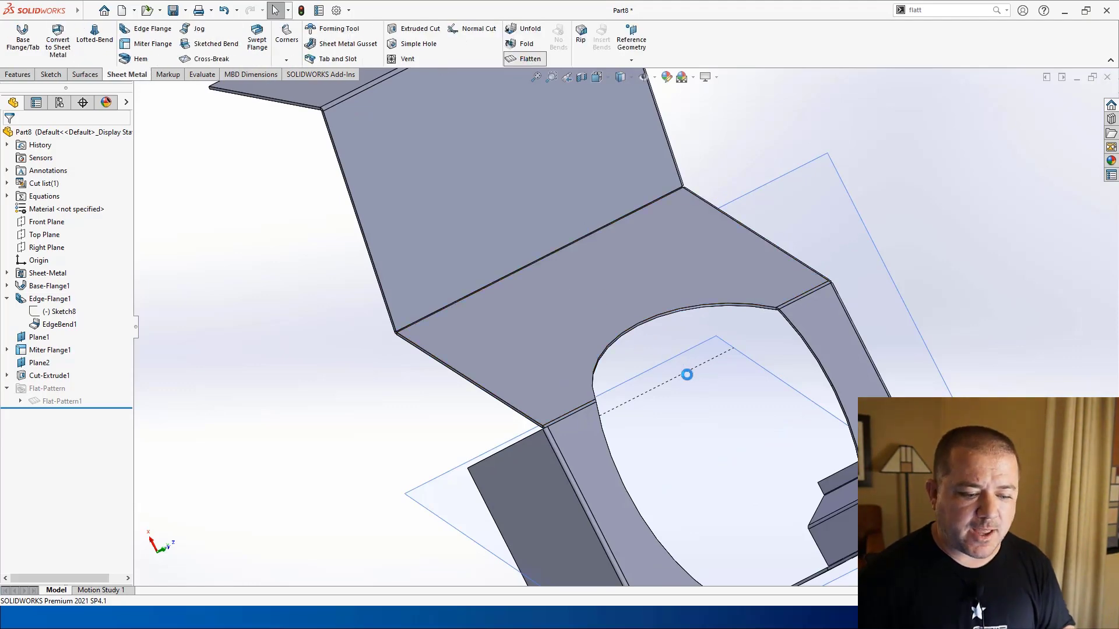
{"action": "mouse_move", "coordinate": [698, 381]}
{"action": "middle_mouse_down"}
{"action": "mouse_move", "coordinate": [682, 352]}
{"action": "mouse_move", "coordinate": [687, 377]}
{"action": "middle_mouse_up"}
{"action": "scroll", "coordinate": [775, 477], "scroll_direction": "up", "scroll_amount": 4}
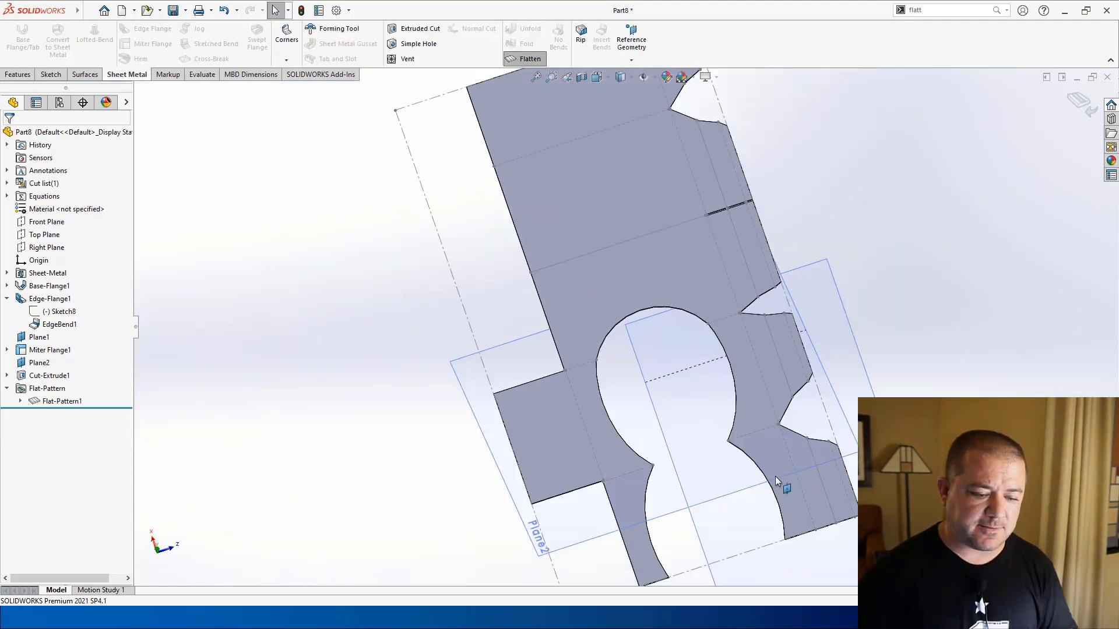
{"action": "scroll", "coordinate": [695, 487], "scroll_direction": "down", "scroll_amount": 2}
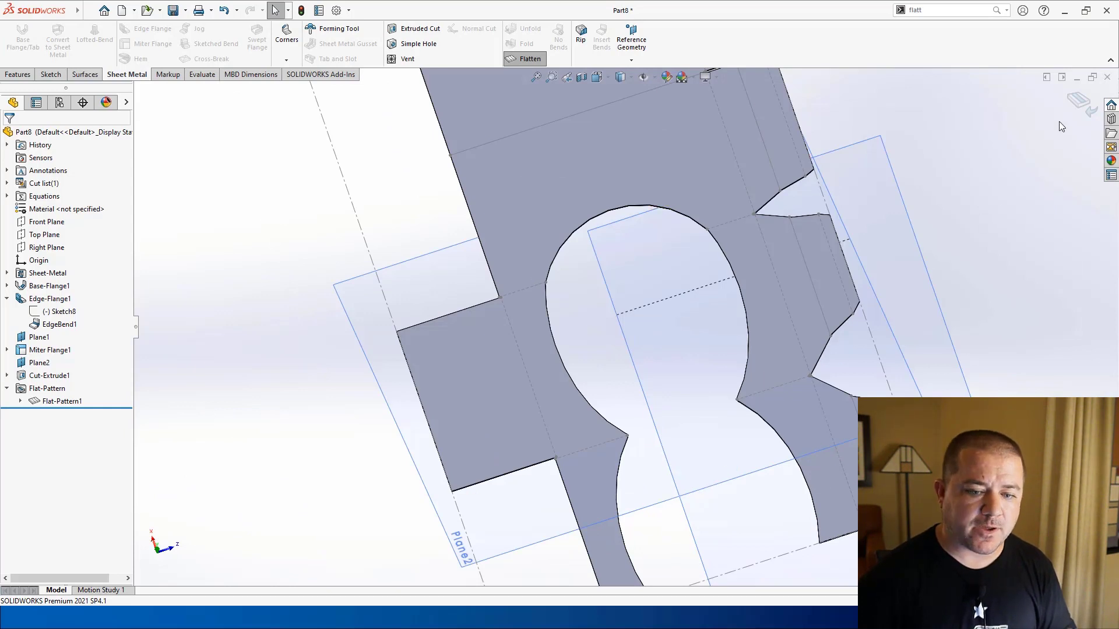
{"action": "left_click", "coordinate": [1079, 104]}
Edit the circular extruded cut to turn off Normal cut
{"action": "left_click", "coordinate": [59, 375]}
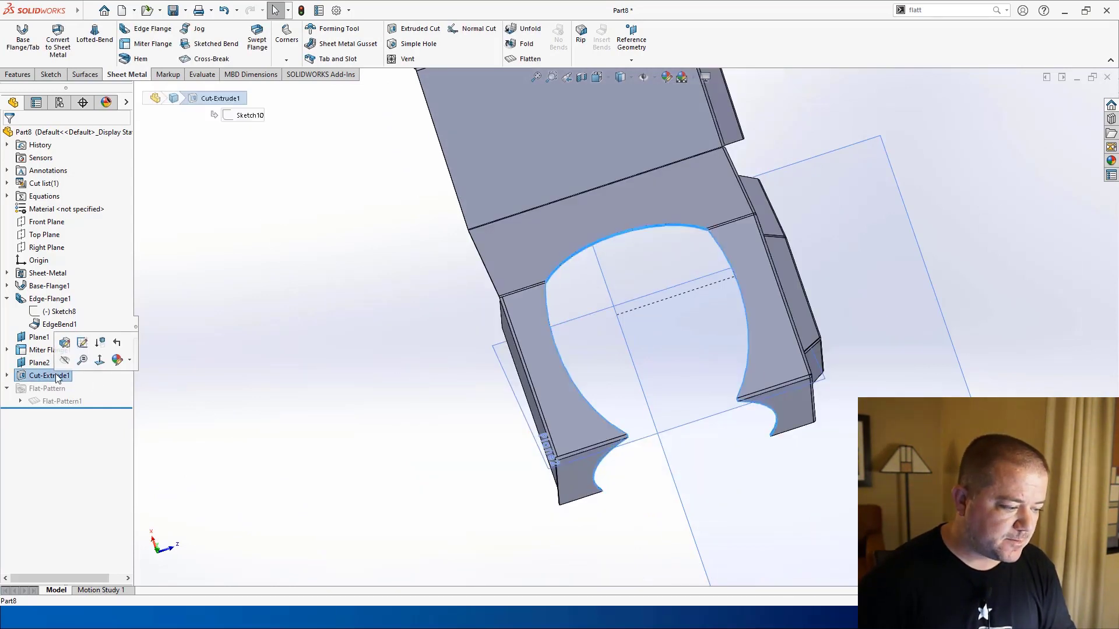
{"action": "left_click", "coordinate": [23, 350]}
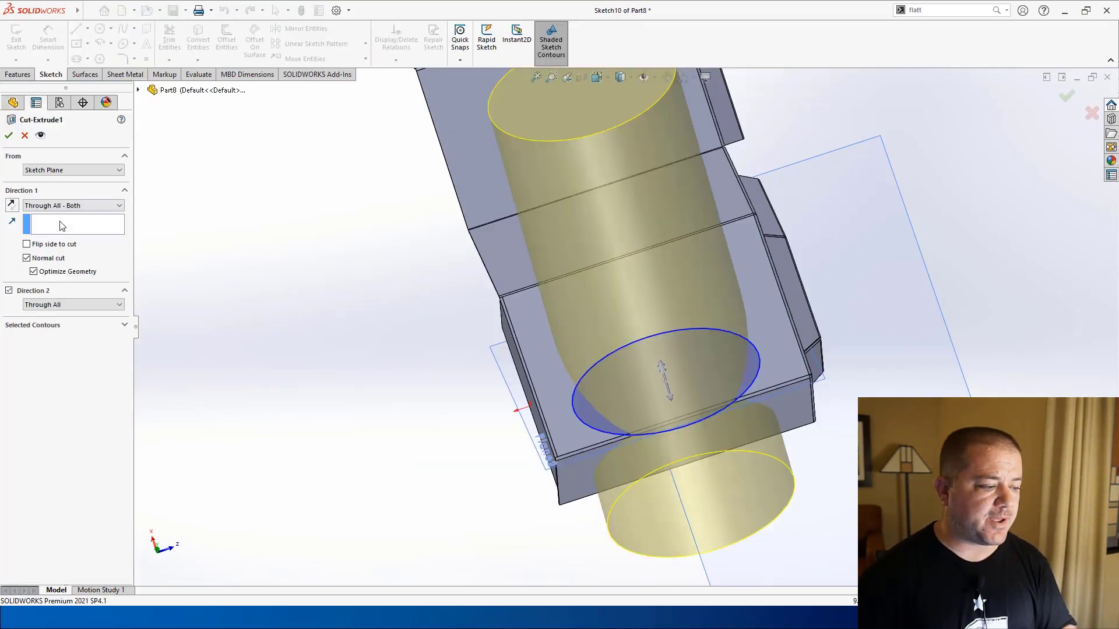
{"action": "left_click", "coordinate": [26, 259]}
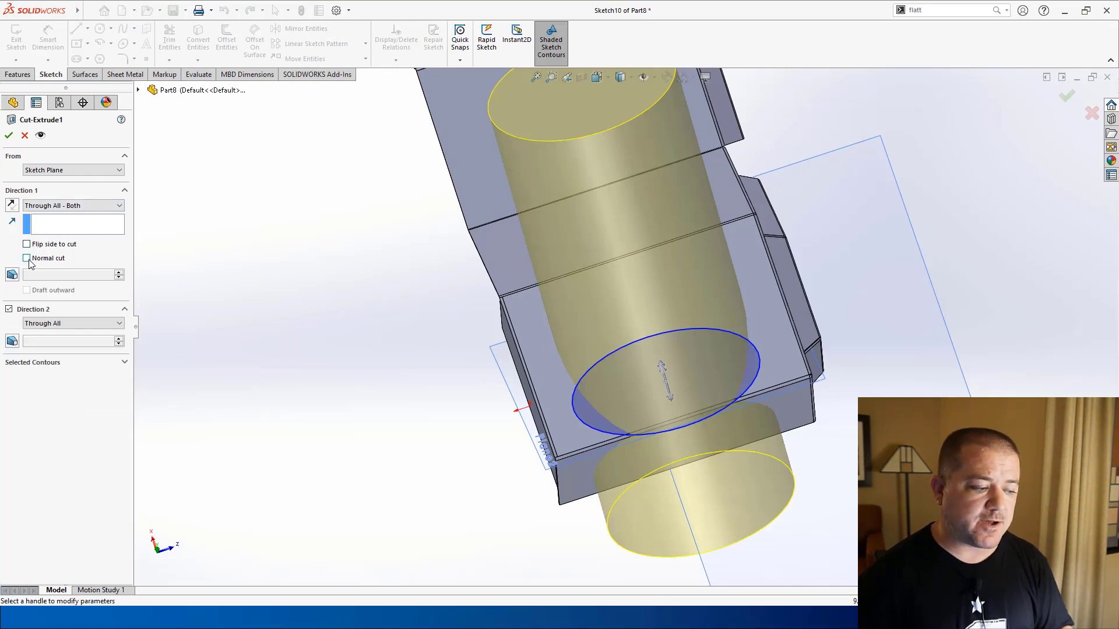
{"action": "left_click", "coordinate": [8, 135]}
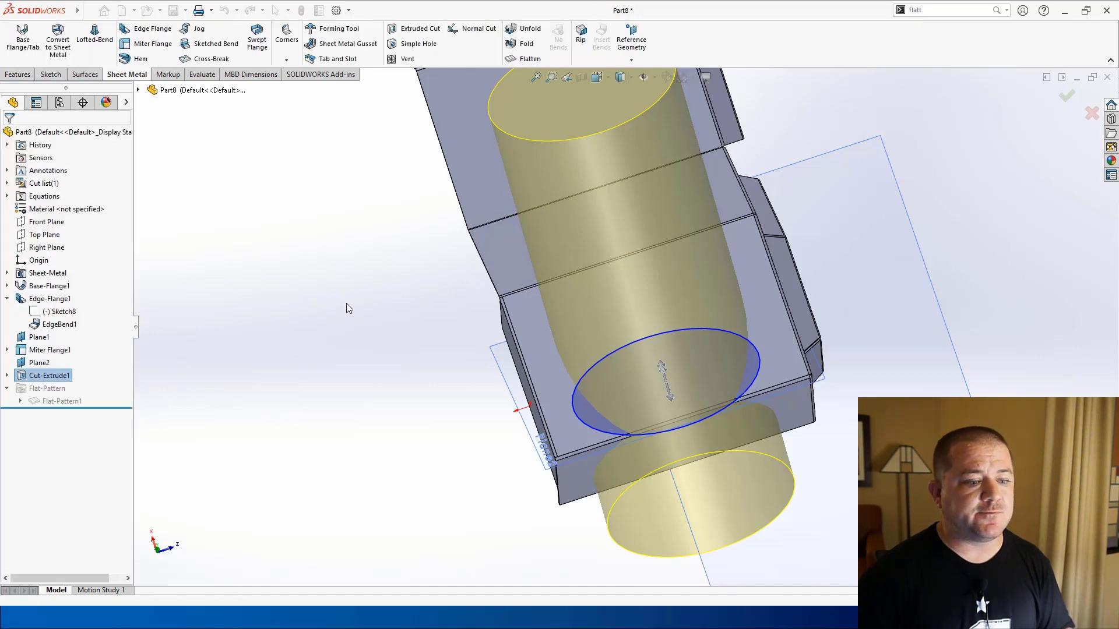
Examine the edited cut's wall and its curved edge at the bend up close and from several angles
{"action": "middle_click_drag", "start_coordinate": [352, 295], "coordinate": [438, 254]}
{"action": "middle_click_drag", "start_coordinate": [766, 341], "coordinate": [796, 321]}
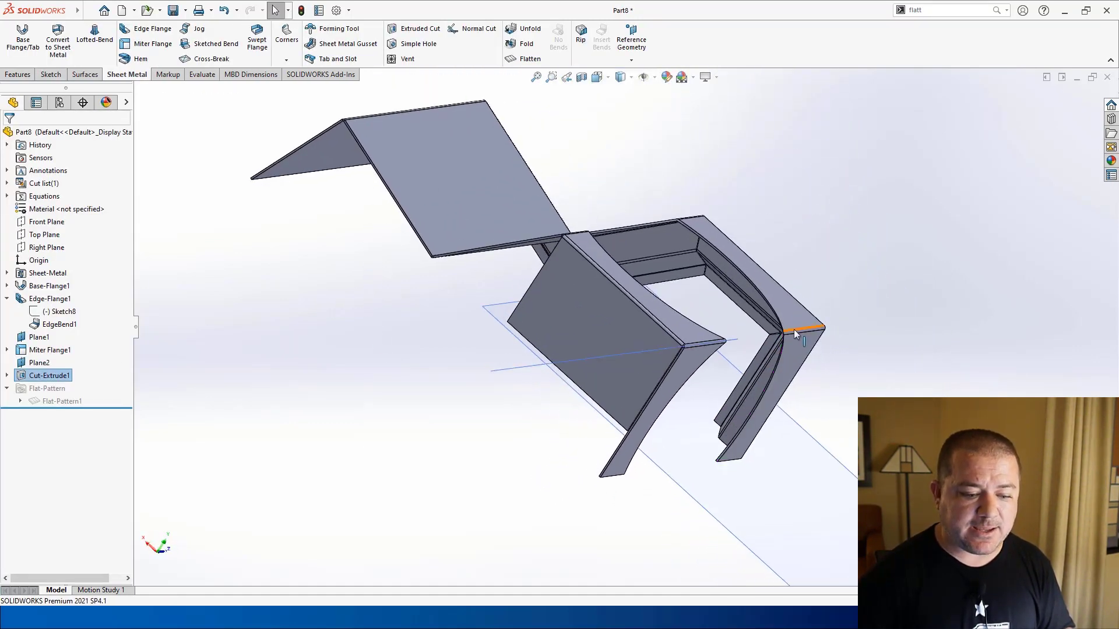
{"action": "scroll", "coordinate": [796, 334], "scroll_direction": "down", "scroll_amount": 4}
{"action": "scroll", "coordinate": [690, 320], "scroll_direction": "down", "scroll_amount": 4}
{"action": "middle_click_drag", "start_coordinate": [691, 321], "coordinate": [705, 289]}
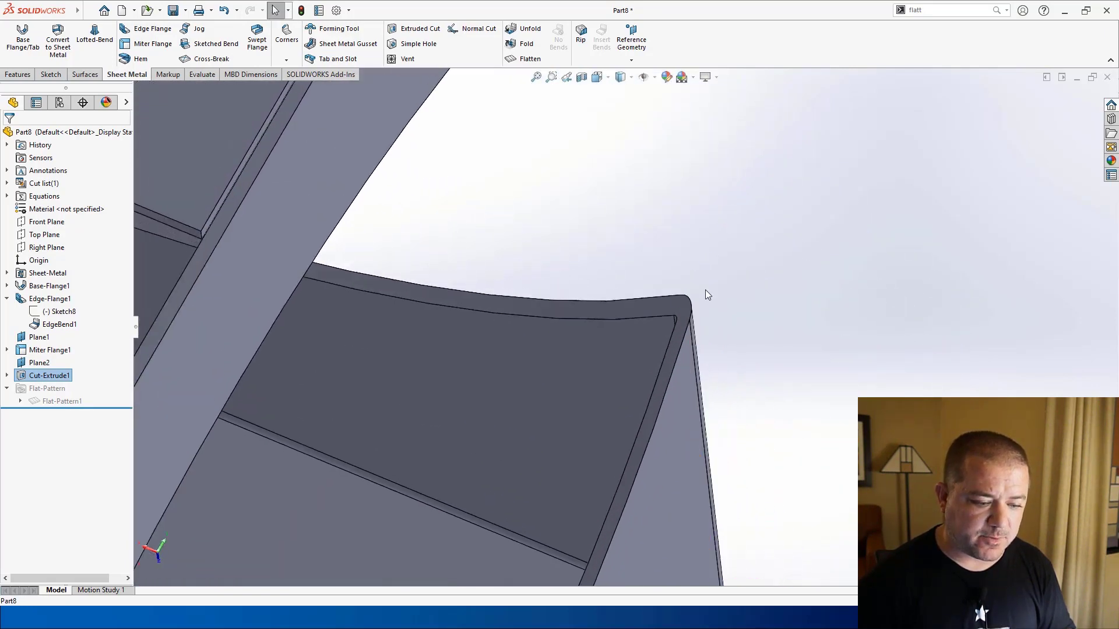
{"action": "left_click", "coordinate": [671, 299]}
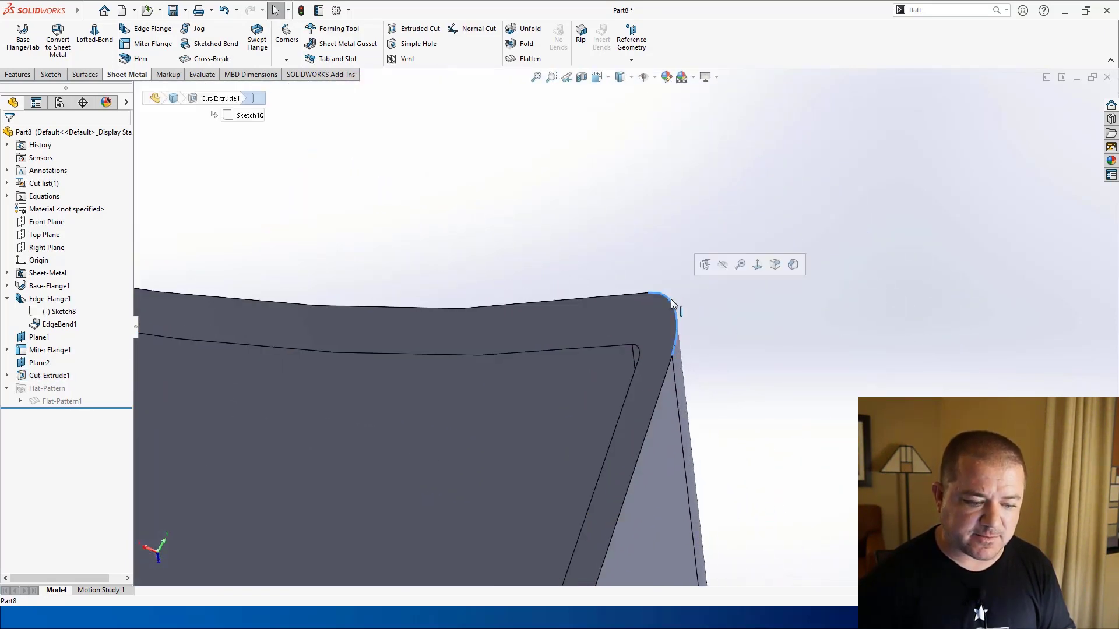
{"action": "left_click", "coordinate": [749, 334]}
{"action": "scroll", "coordinate": [740, 326], "scroll_direction": "up", "scroll_amount": 6}
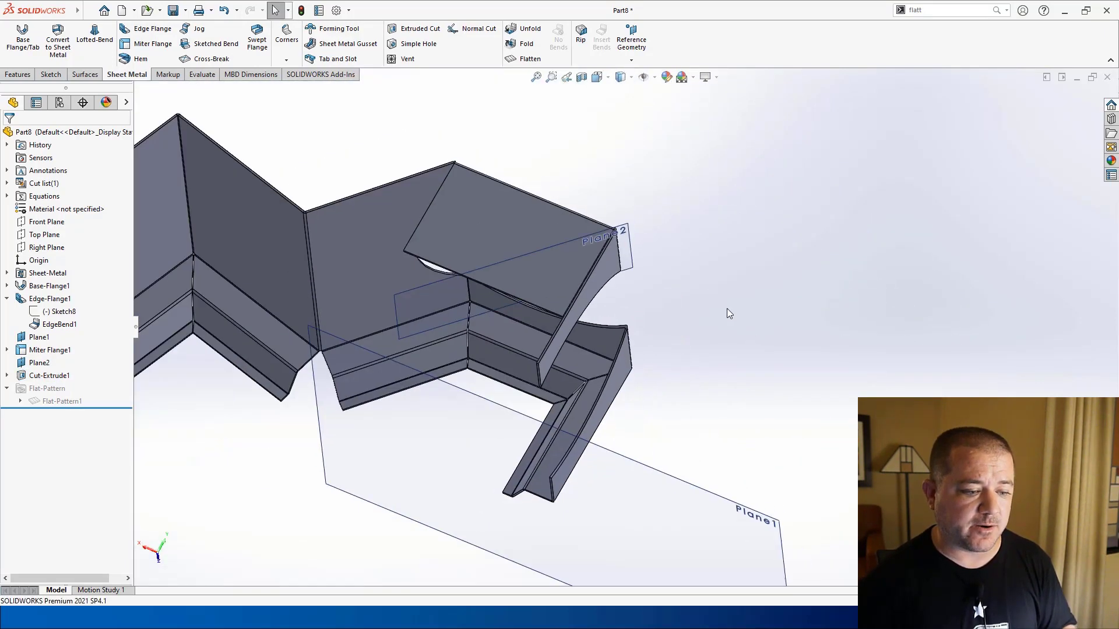
{"action": "middle_click_drag", "start_coordinate": [726, 309], "coordinate": [635, 245]}
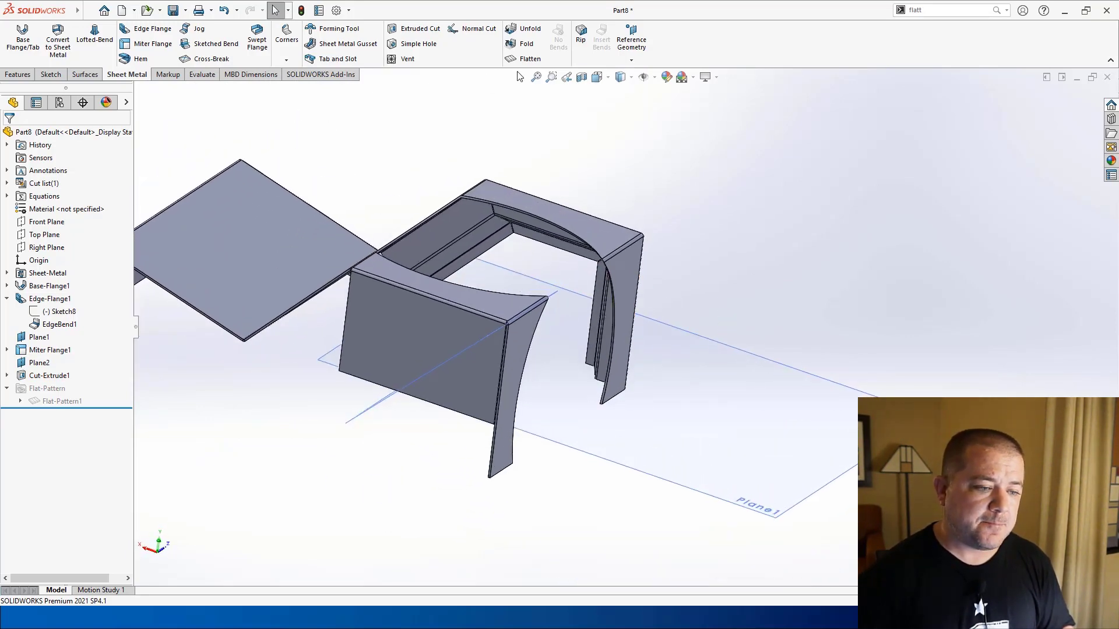
Flatten the part with the non-normal cut, examine the opening's edges, and restore the folded shape
{"action": "left_click", "coordinate": [526, 59]}
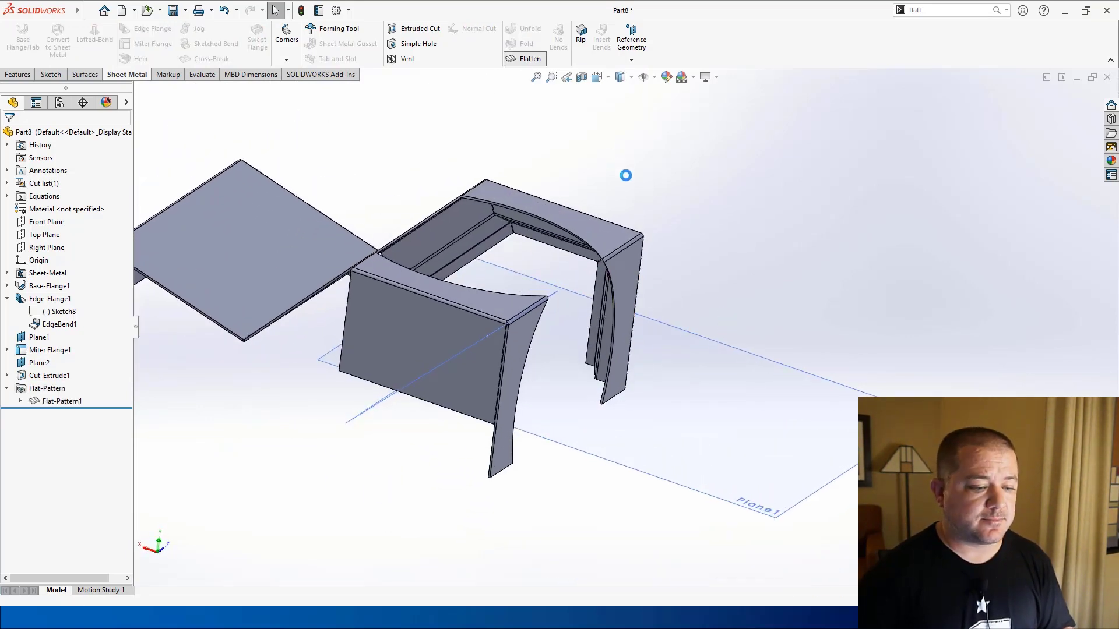
{"action": "middle_click_drag", "start_coordinate": [556, 182], "coordinate": [547, 223]}
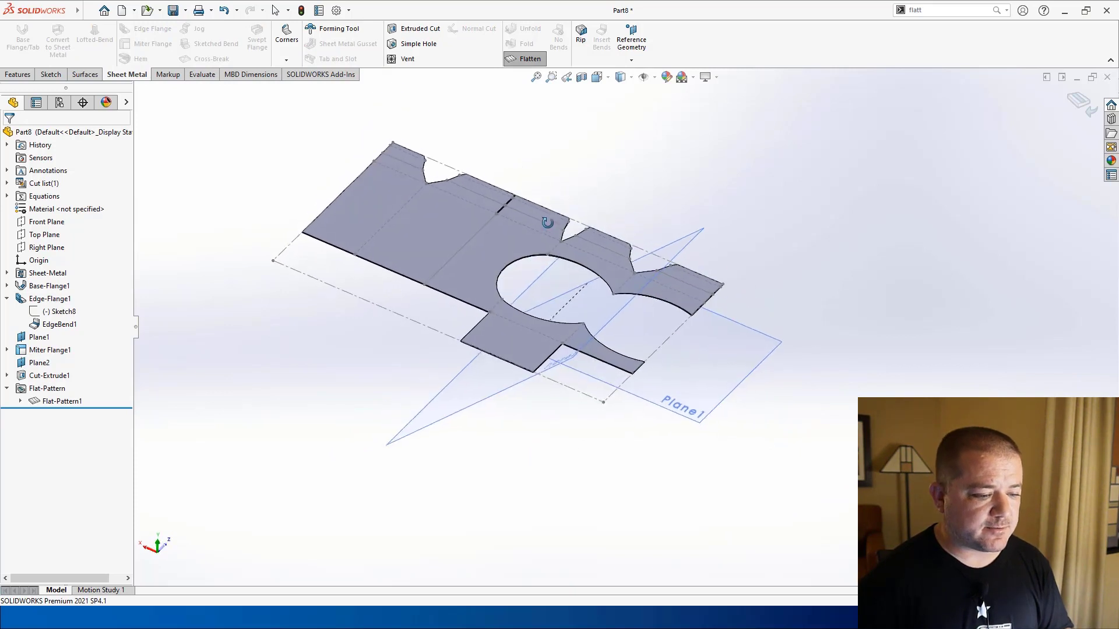
{"action": "scroll", "coordinate": [519, 258], "scroll_direction": "down", "scroll_amount": 3}
{"action": "middle_click_drag", "start_coordinate": [539, 282], "coordinate": [556, 273]}
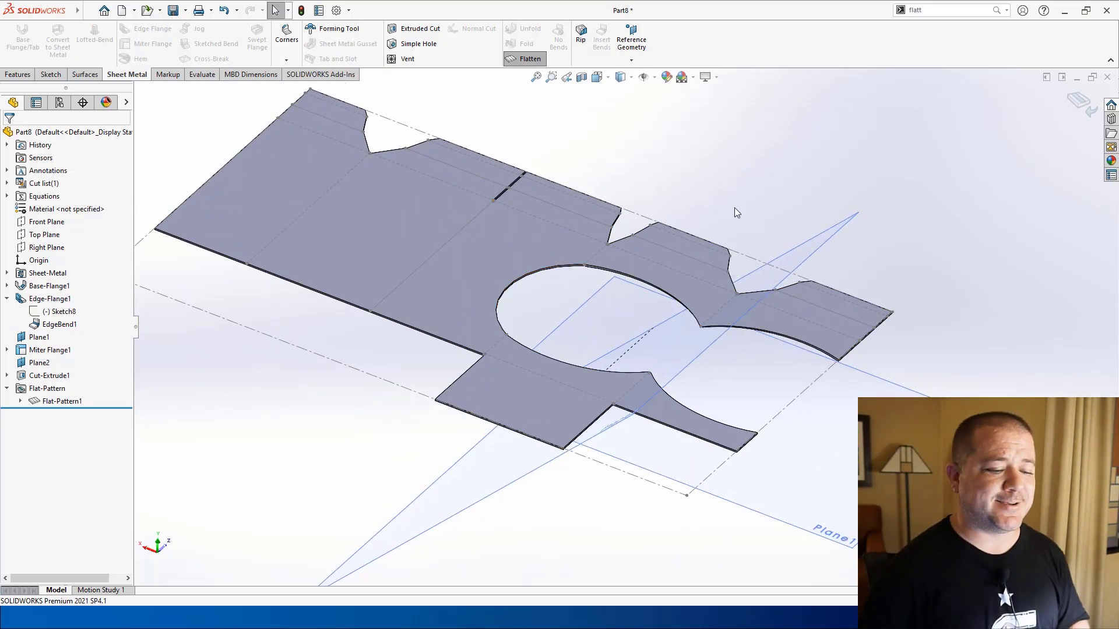
{"action": "scroll", "coordinate": [809, 169], "scroll_direction": "up", "scroll_amount": 1}
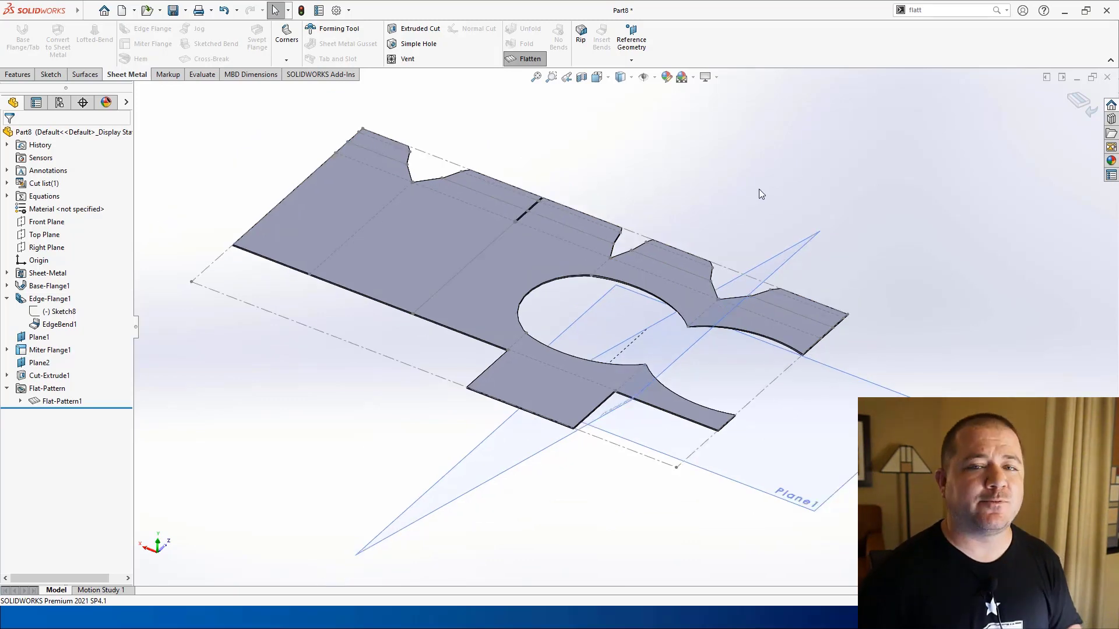
{"action": "left_click", "coordinate": [1082, 103]}
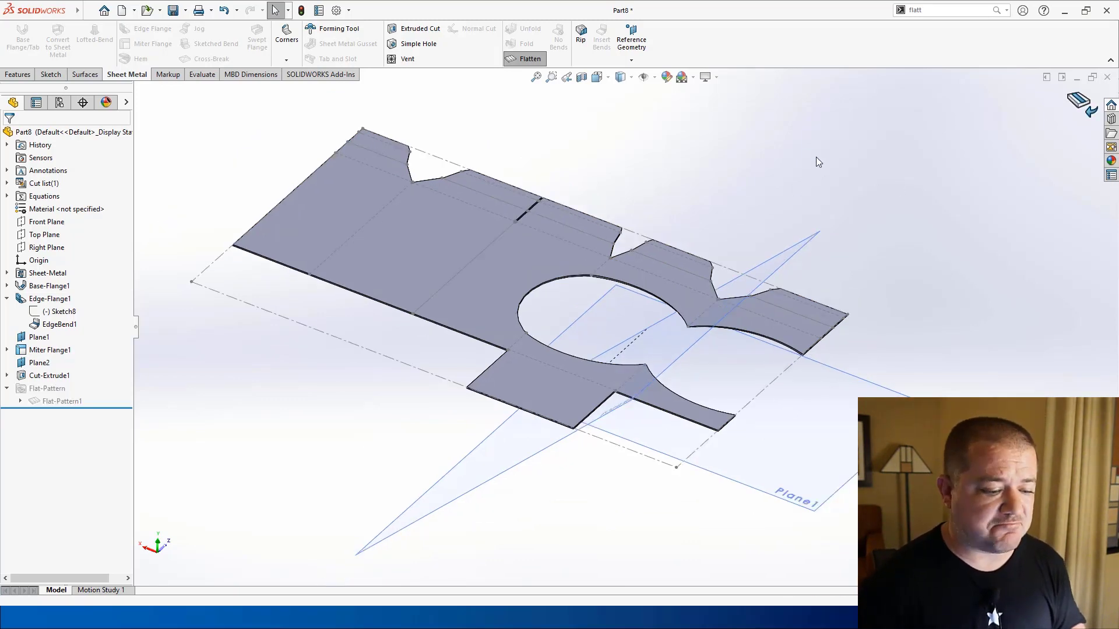
{"action": "mouse_move", "coordinate": [667, 275]}
{"action": "middle_mouse_down"}
{"action": "mouse_move", "coordinate": [647, 227]}
{"action": "mouse_move", "coordinate": [831, 251]}
{"action": "mouse_move", "coordinate": [690, 350]}
{"action": "mouse_move", "coordinate": [750, 319]}
{"action": "mouse_move", "coordinate": [715, 412]}
{"action": "mouse_move", "coordinate": [678, 396]}
{"action": "mouse_move", "coordinate": [729, 364]}
{"action": "mouse_move", "coordinate": [730, 388]}
{"action": "mouse_move", "coordinate": [683, 270]}
{"action": "middle_mouse_up"}
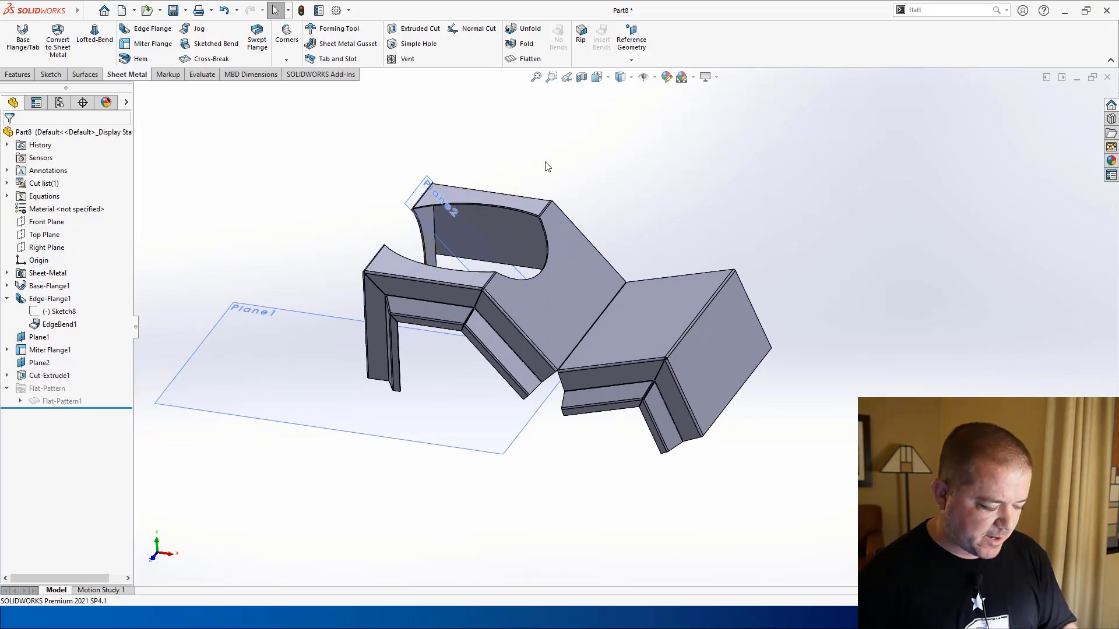
{"action": "key", "text": "alt+Tab"}
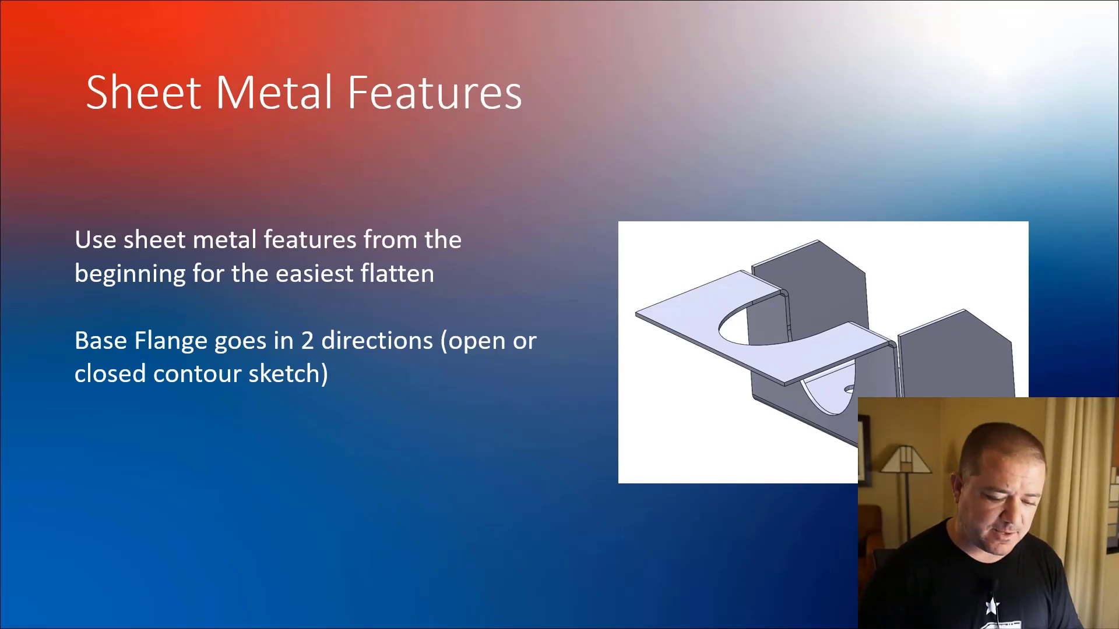
{"action": "key", "text": "Right"}
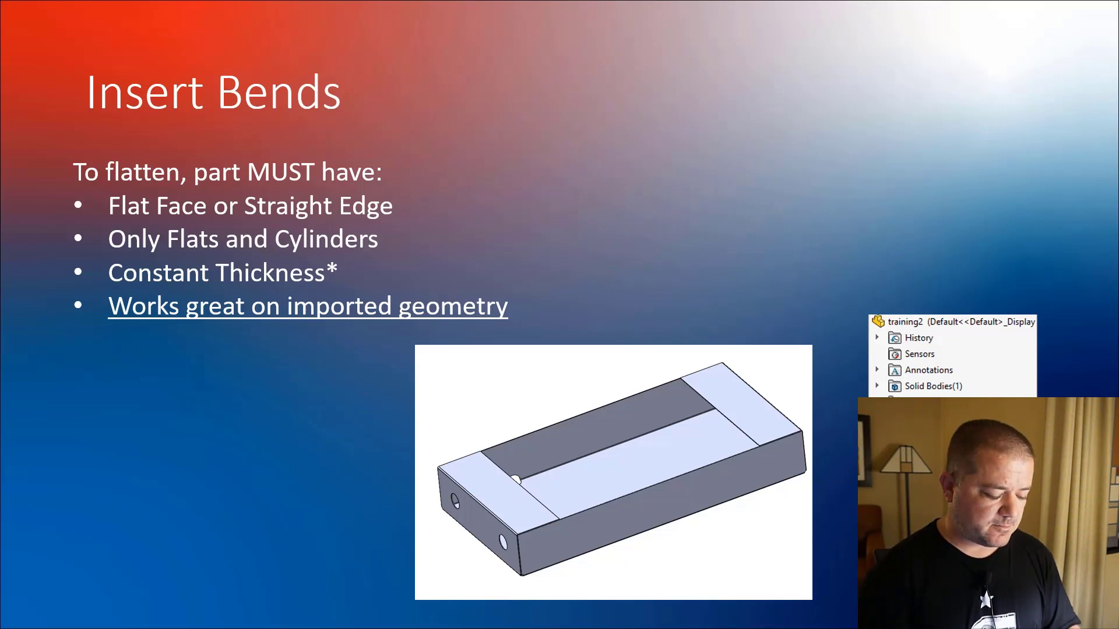
{"action": "key", "text": "alt+Tab"}
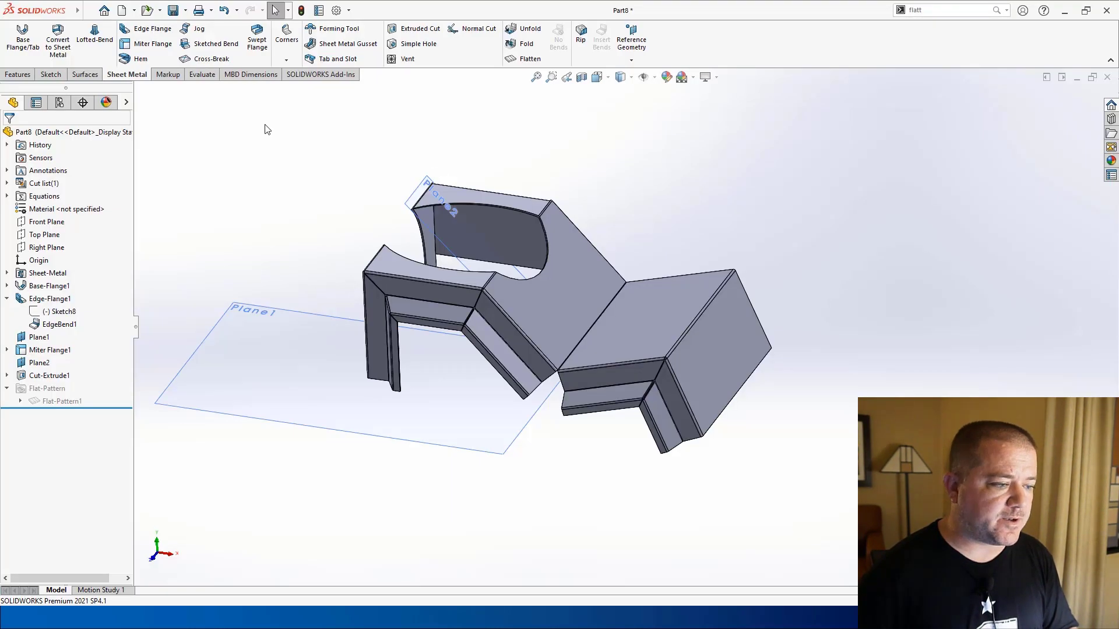
Open Part4.STEP from the desktop, run Import Diagnostics on it, and accept the result
{"action": "left_click", "coordinate": [146, 10]}
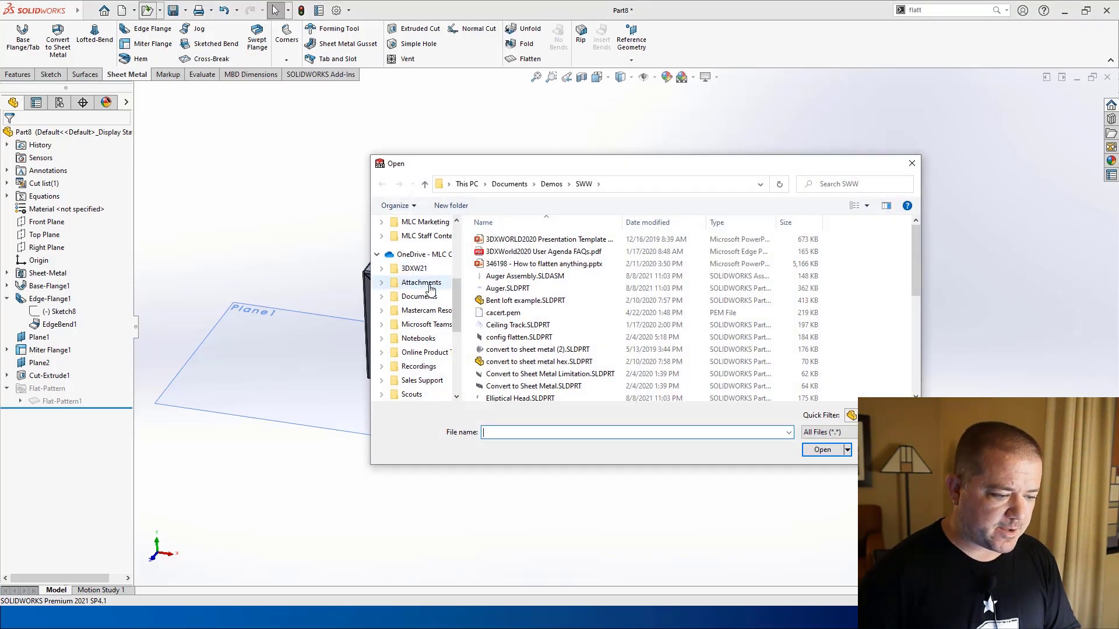
{"action": "scroll", "coordinate": [409, 294], "scroll_direction": "down", "scroll_amount": 5}
{"action": "left_click", "coordinate": [414, 254]}
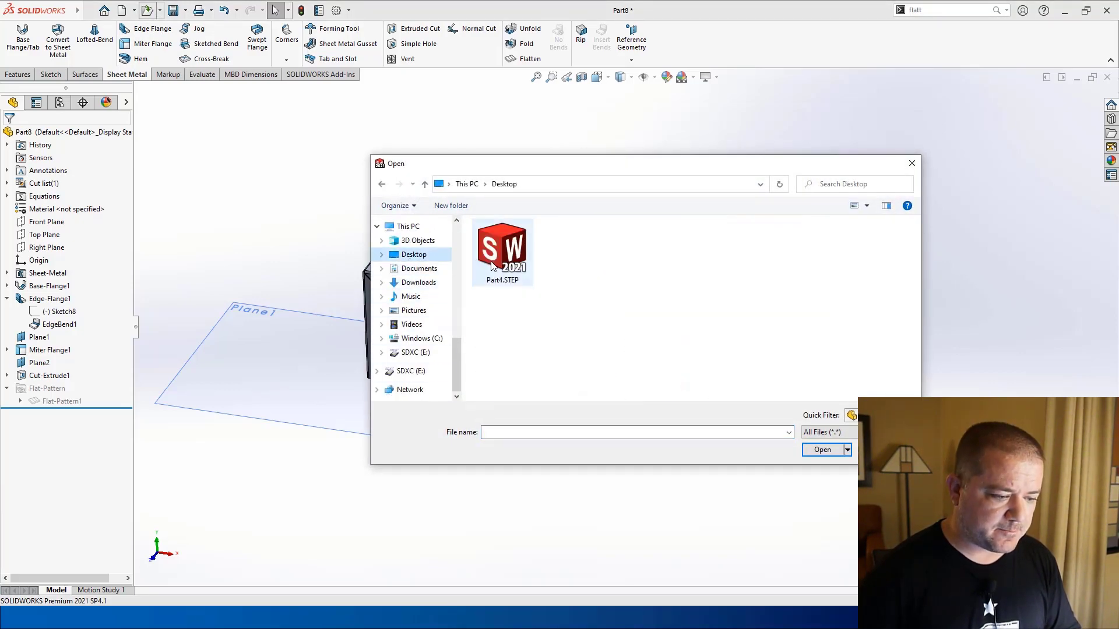
{"action": "double_click", "coordinate": [496, 255]}
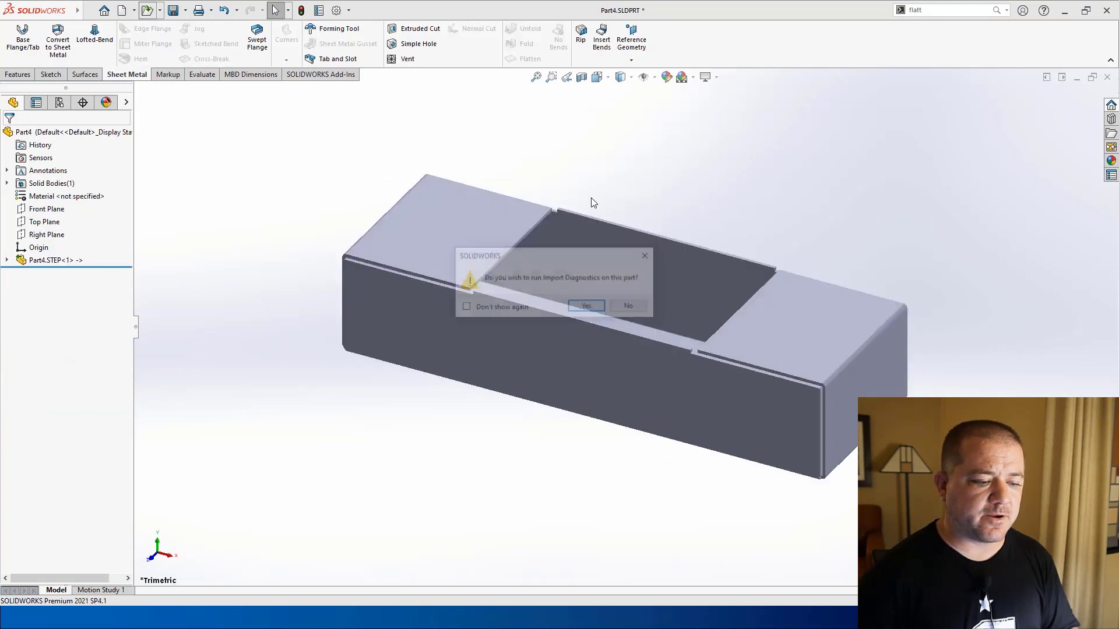
{"action": "left_click", "coordinate": [588, 307]}
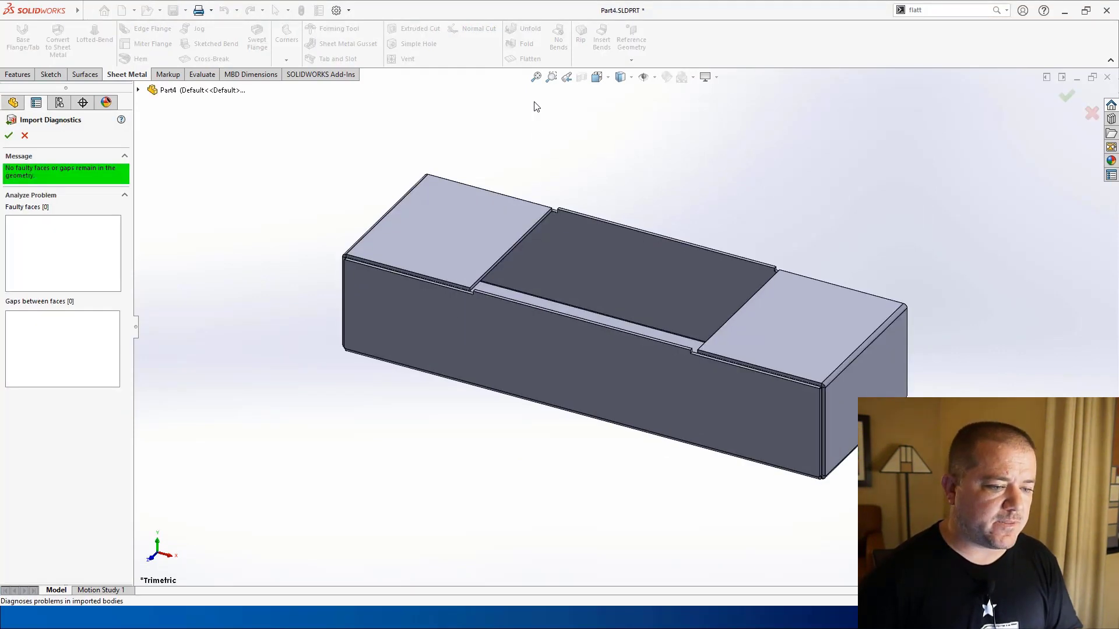
{"action": "left_click", "coordinate": [8, 135]}
Display the imported part shaded with edges and expand its imported feature down to the solid body
{"action": "left_click", "coordinate": [621, 77]}
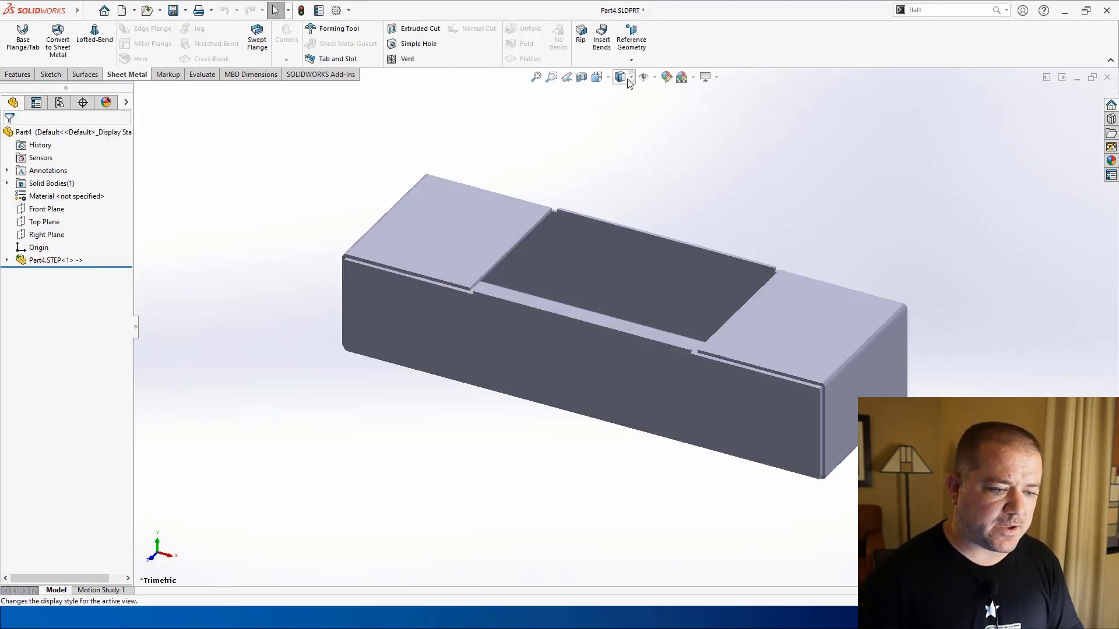
{"action": "left_click", "coordinate": [621, 93]}
{"action": "mouse_move", "coordinate": [637, 144]}
{"action": "middle_mouse_down"}
{"action": "mouse_move", "coordinate": [650, 190]}
{"action": "mouse_move", "coordinate": [637, 315]}
{"action": "mouse_move", "coordinate": [649, 112]}
{"action": "mouse_move", "coordinate": [657, 180]}
{"action": "mouse_move", "coordinate": [663, 155]}
{"action": "mouse_move", "coordinate": [644, 185]}
{"action": "mouse_move", "coordinate": [655, 188]}
{"action": "middle_mouse_up"}
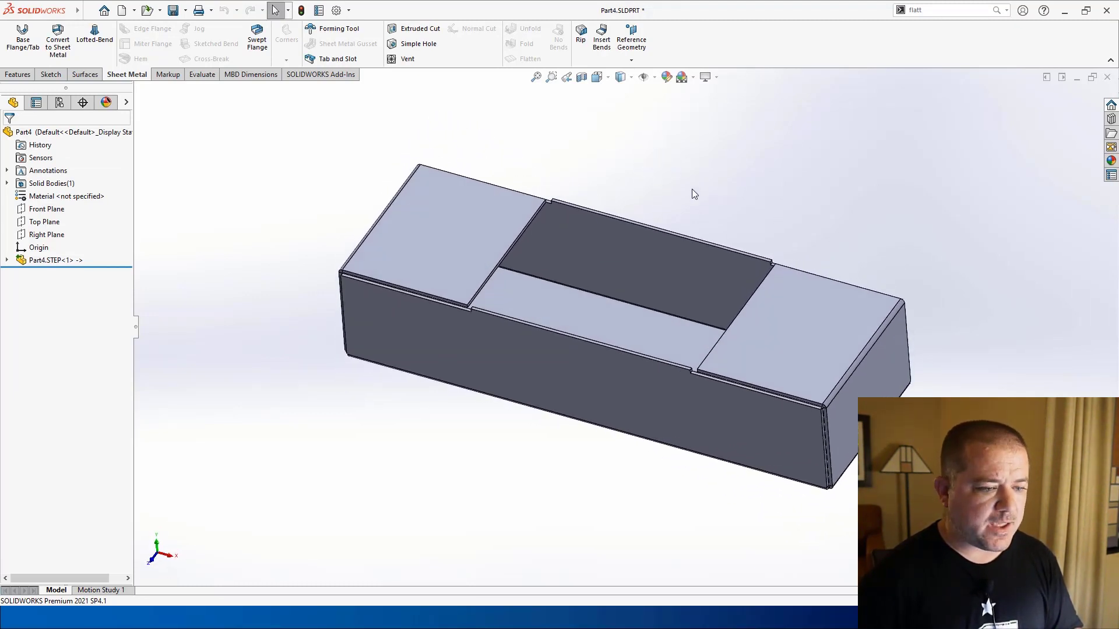
{"action": "left_click", "coordinate": [7, 261]}
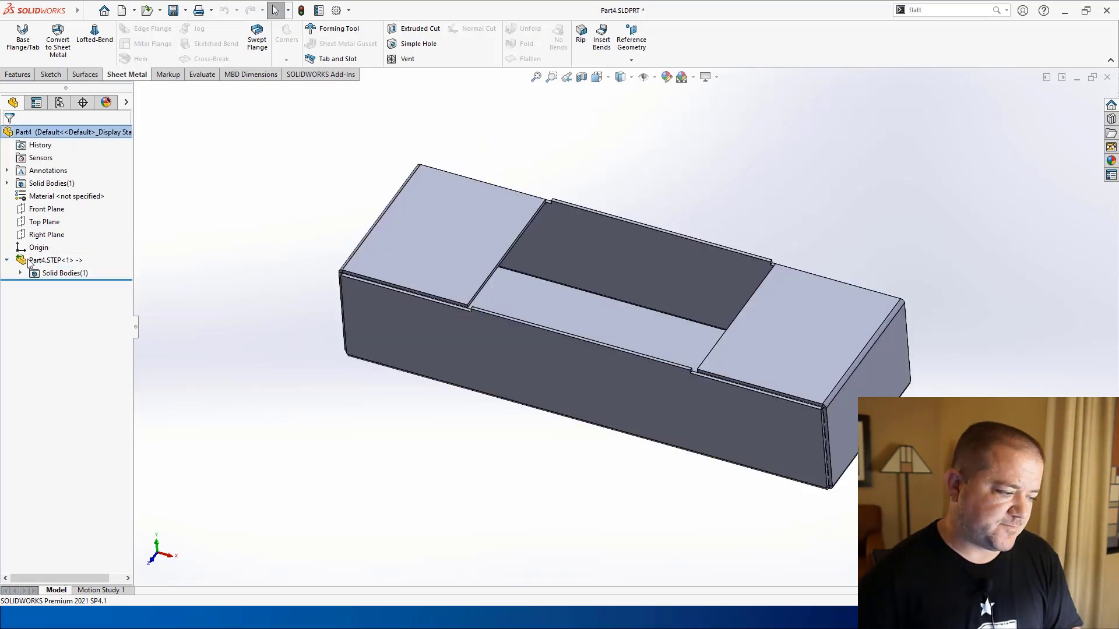
{"action": "left_click", "coordinate": [20, 274]}
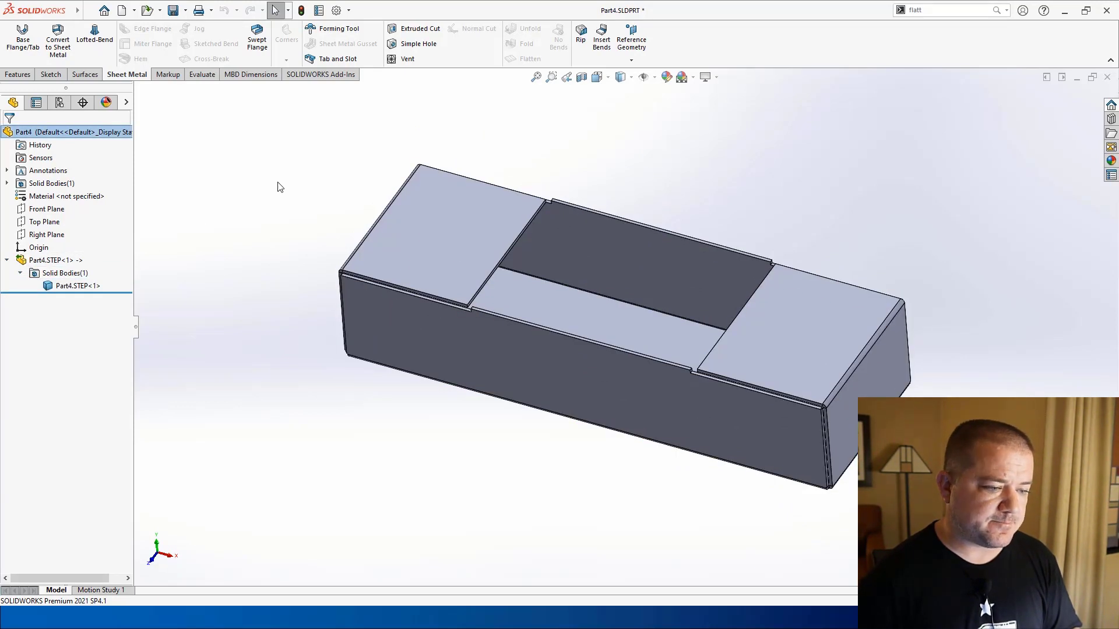
Insert bends into the imported box, using its large inside bottom face as the fixed face
{"action": "left_click", "coordinate": [600, 59]}
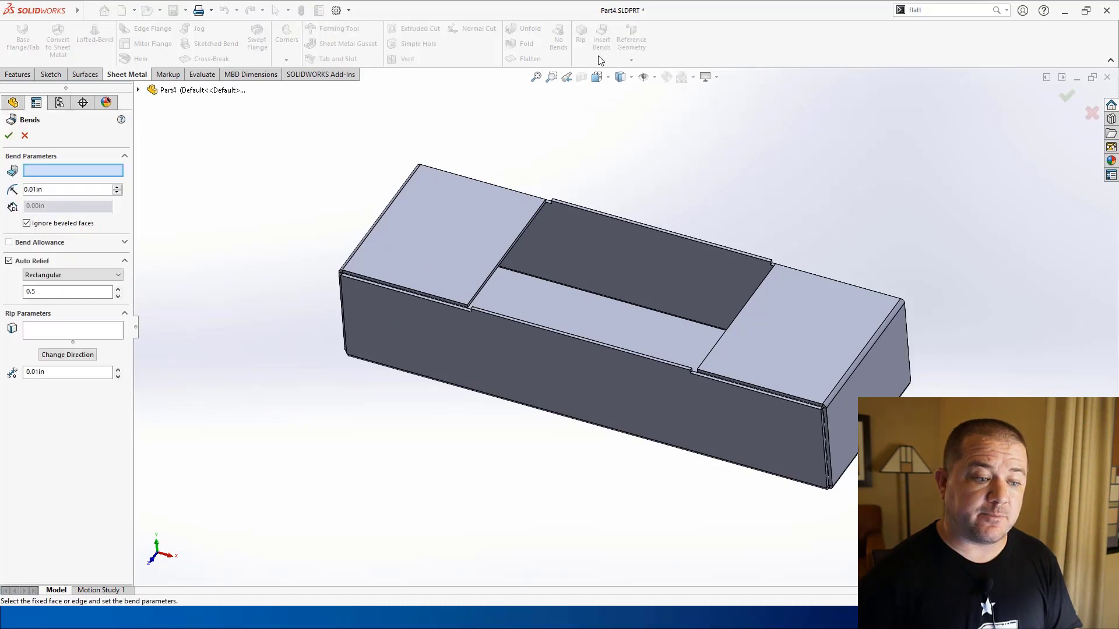
{"action": "left_click", "coordinate": [582, 320]}
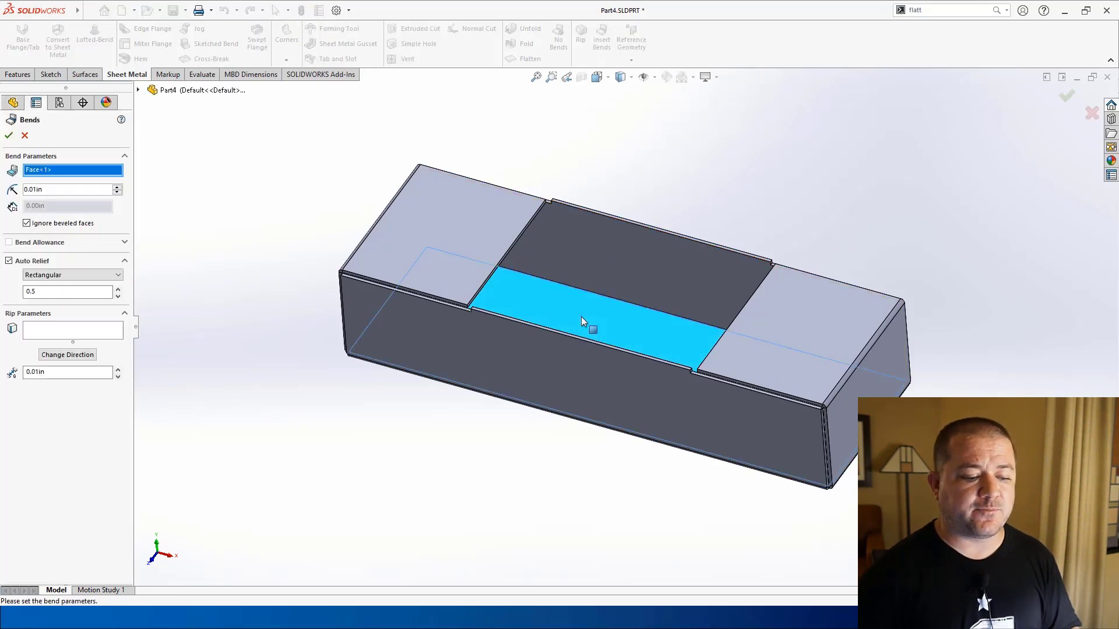
{"action": "left_click", "coordinate": [9, 135]}
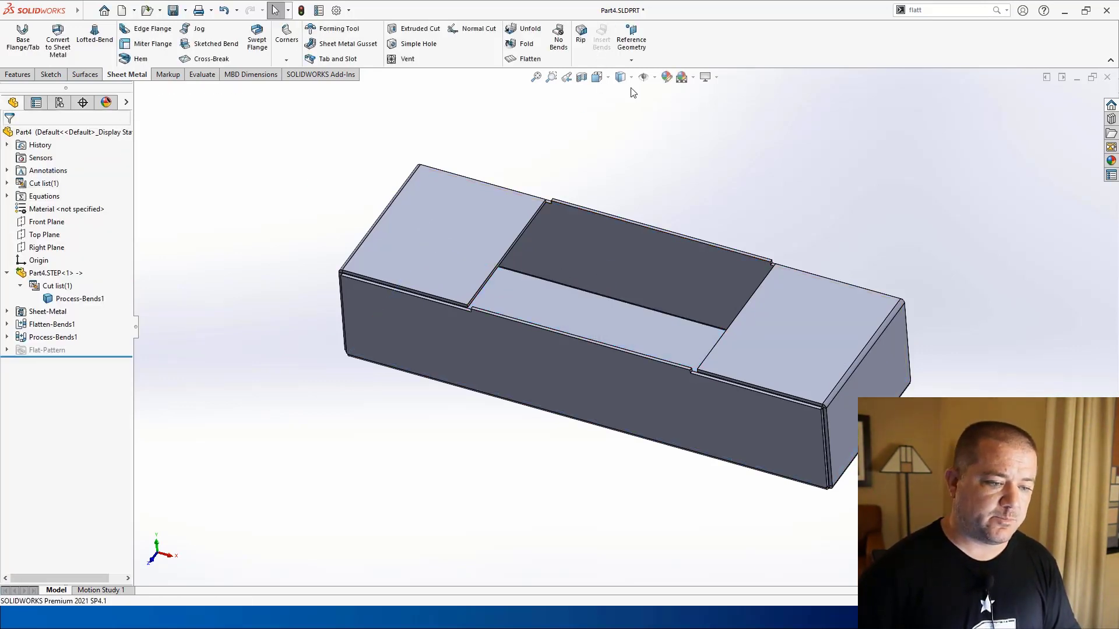
Flatten the converted box to examine its flat pattern, and fold it back up
{"action": "left_click", "coordinate": [530, 59]}
{"action": "mouse_move", "coordinate": [705, 223]}
{"action": "middle_mouse_down"}
{"action": "mouse_move", "coordinate": [691, 317]}
{"action": "mouse_move", "coordinate": [697, 235]}
{"action": "mouse_move", "coordinate": [687, 233]}
{"action": "middle_mouse_up"}
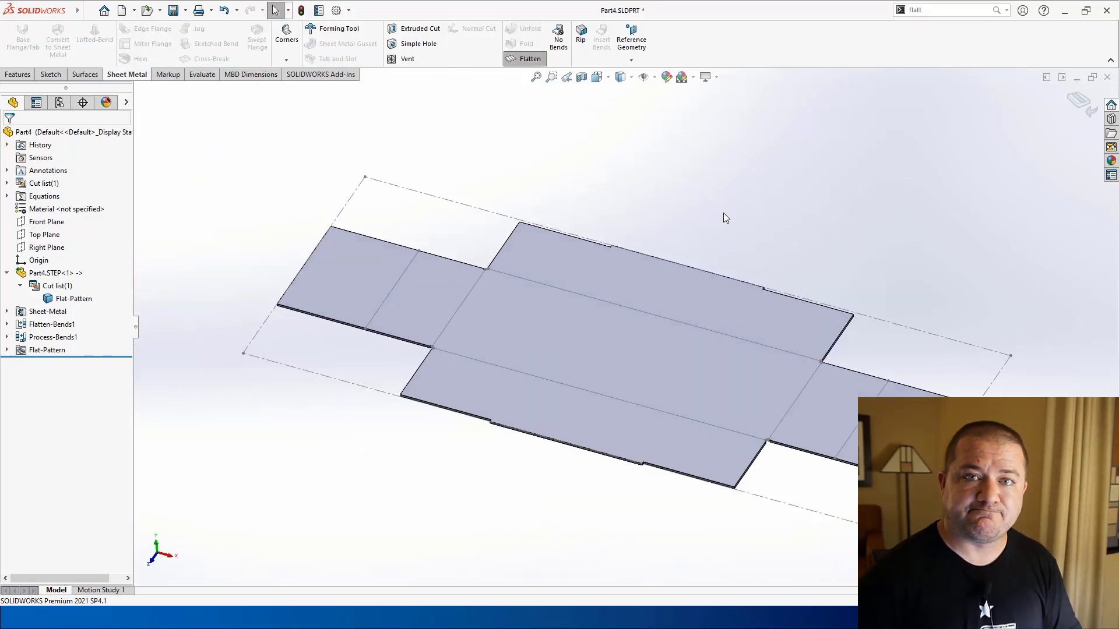
{"action": "left_click", "coordinate": [530, 58]}
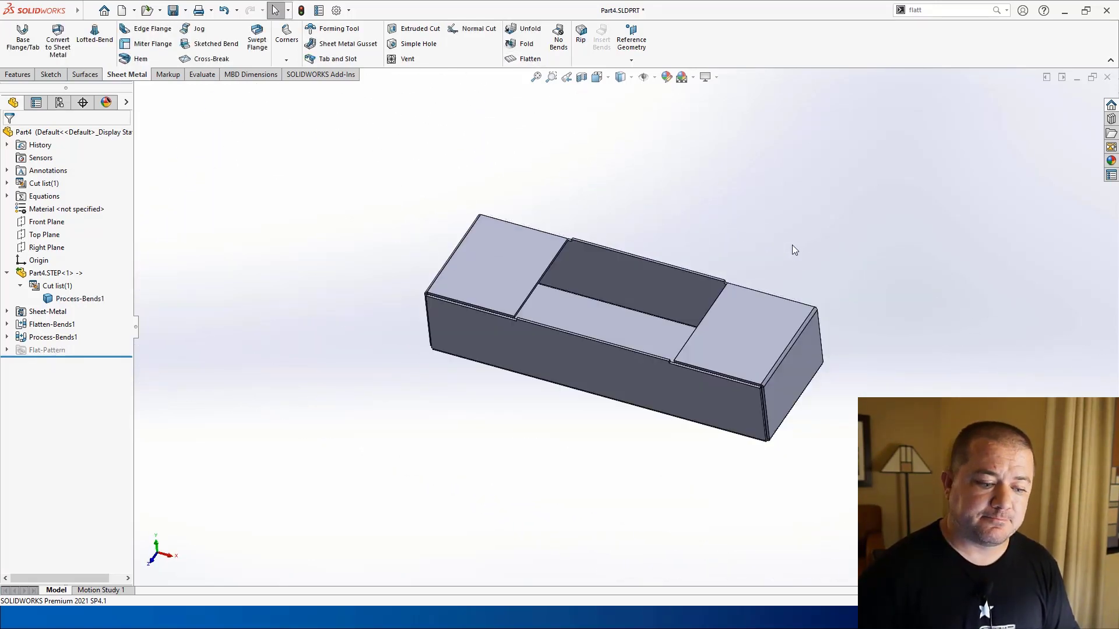
{"action": "mouse_move", "coordinate": [792, 244]}
{"action": "middle_mouse_down"}
{"action": "mouse_move", "coordinate": [829, 238]}
{"action": "mouse_move", "coordinate": [775, 257]}
{"action": "mouse_move", "coordinate": [789, 250]}
{"action": "middle_mouse_up"}
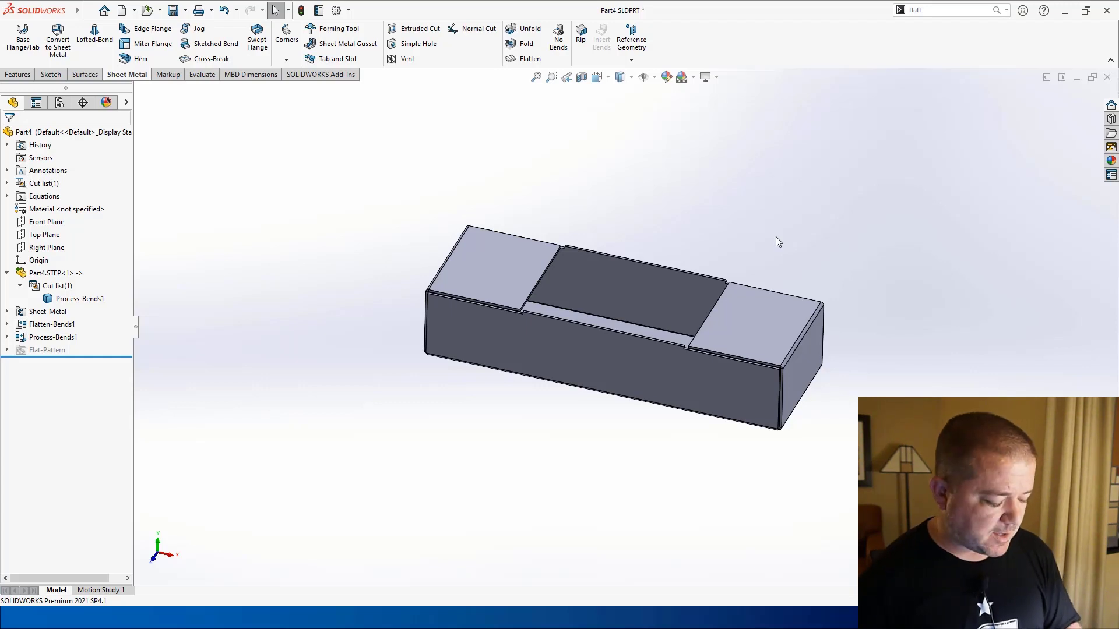
Switch to the presentation, advance from the Insert Bends slide to the Convert to Sheet Metal slide, and return to SOLIDWORKS
{"action": "key", "text": "alt+Tab"}
{"action": "left_click", "coordinate": [414, 156]}
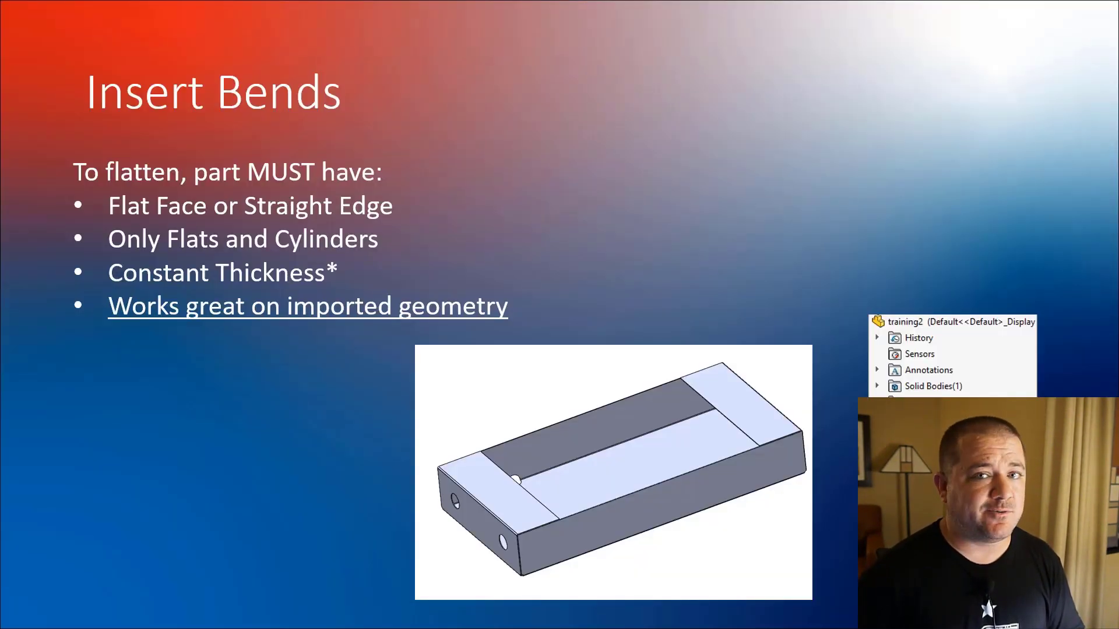
{"action": "key", "text": "Right"}
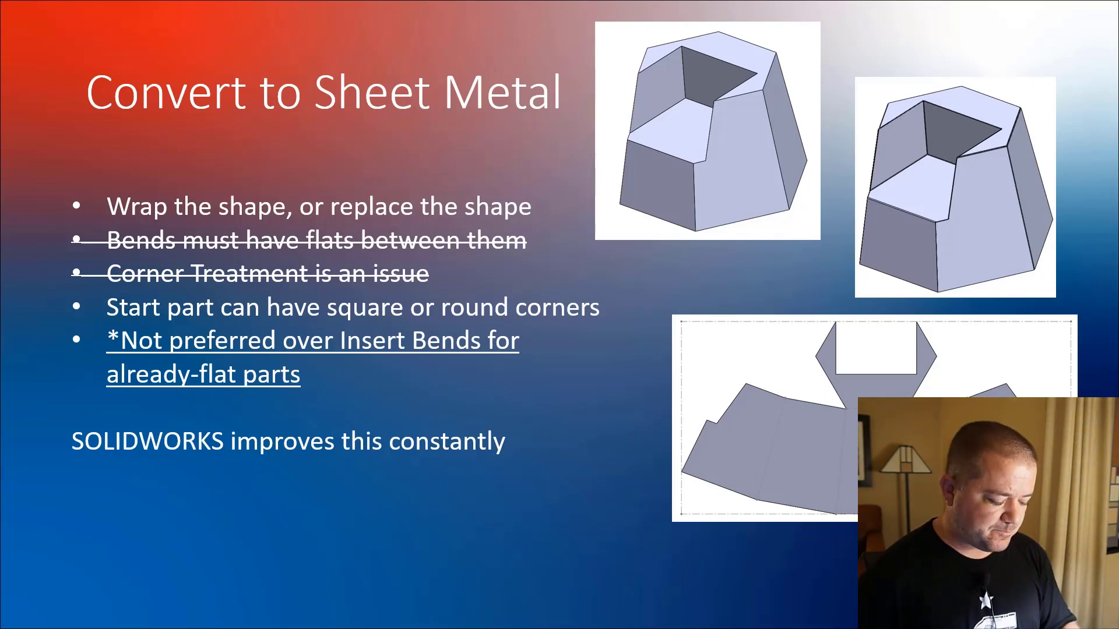
{"action": "key", "text": "alt+Tab"}
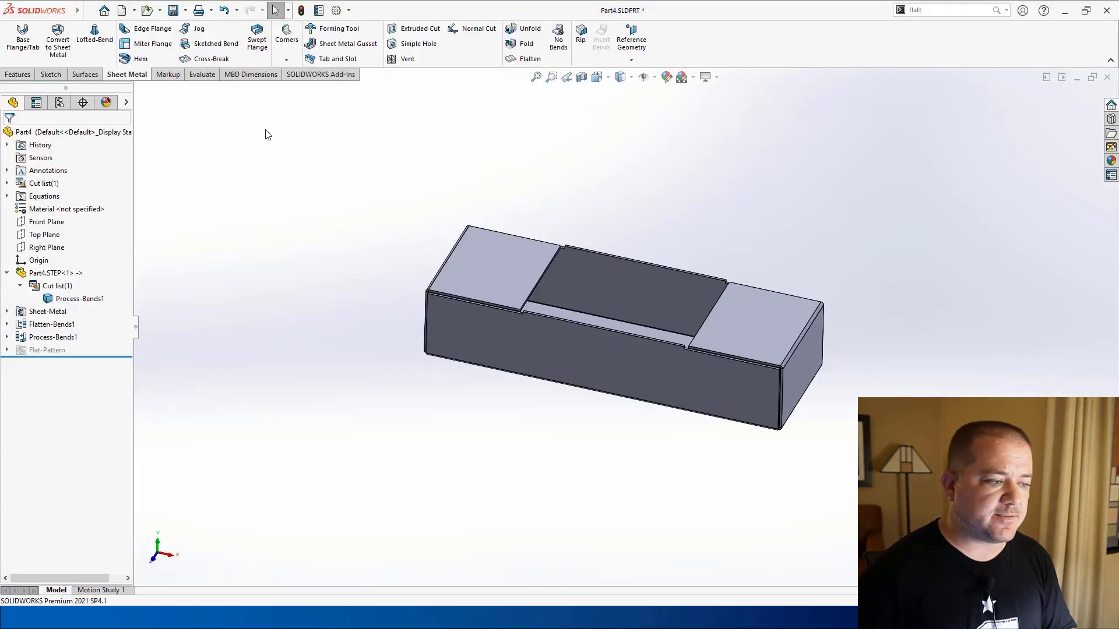
Create a new part document and start a sketch on the Front Plane
{"action": "left_click", "coordinate": [121, 11]}
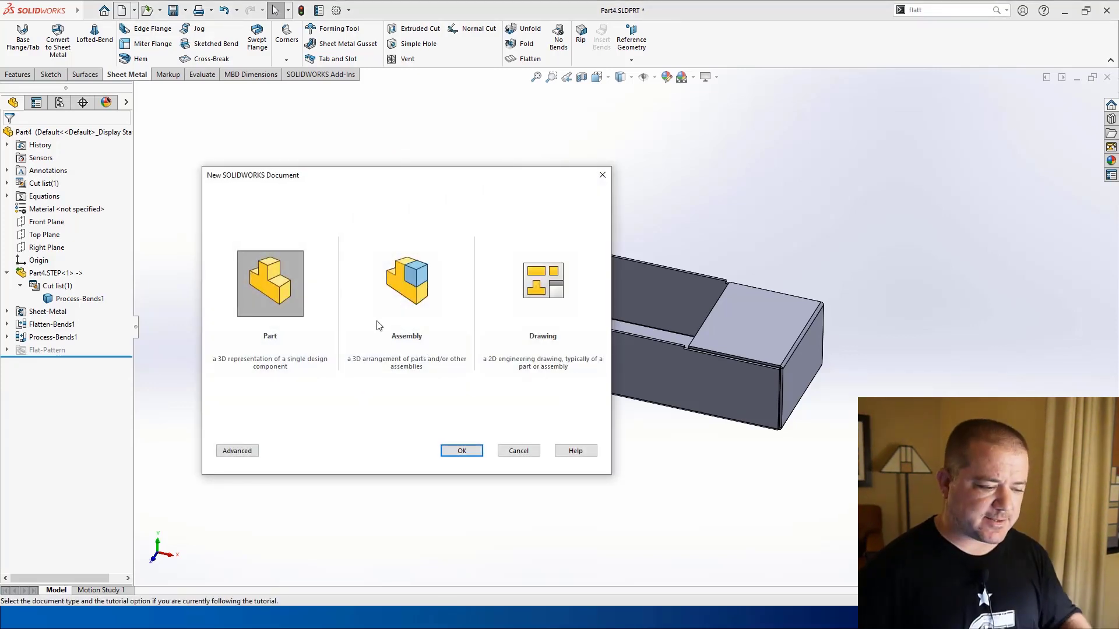
{"action": "double_click", "coordinate": [291, 269]}
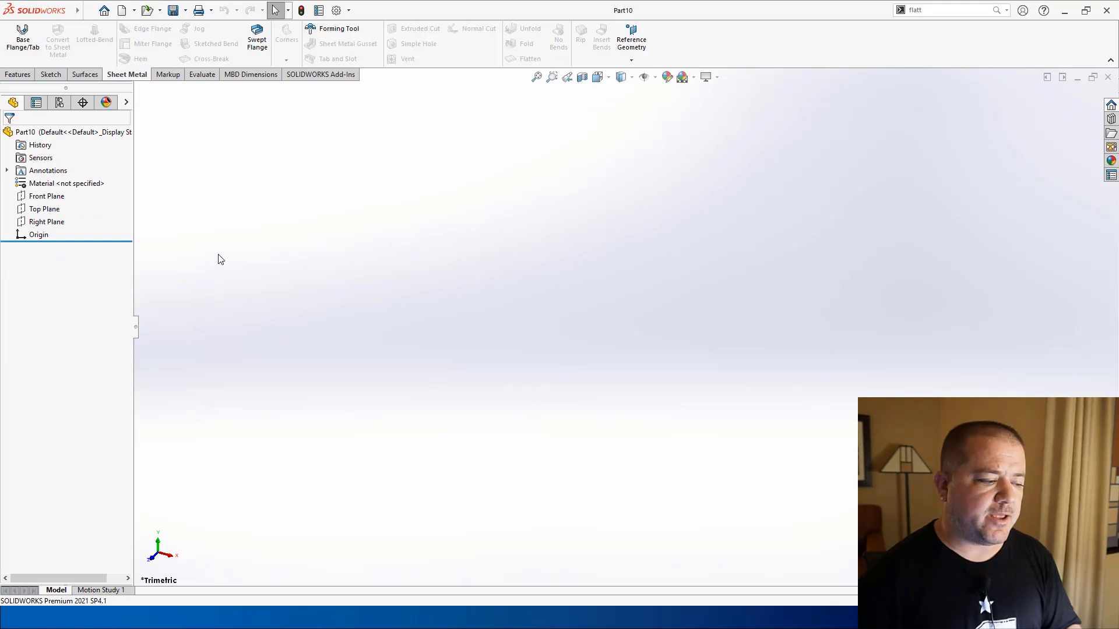
{"action": "left_click", "coordinate": [47, 196]}
{"action": "left_click", "coordinate": [122, 176]}
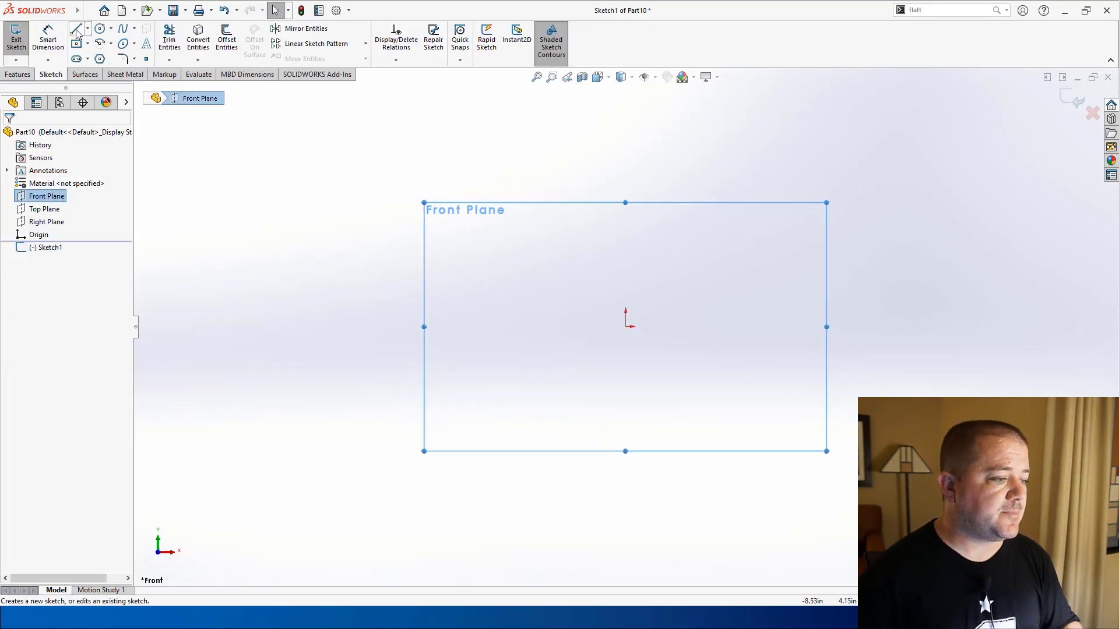
Sketch a closed, irregular seven-sided line profile starting at the origin with a vertical line and including one inward notch
{"action": "left_click", "coordinate": [77, 30]}
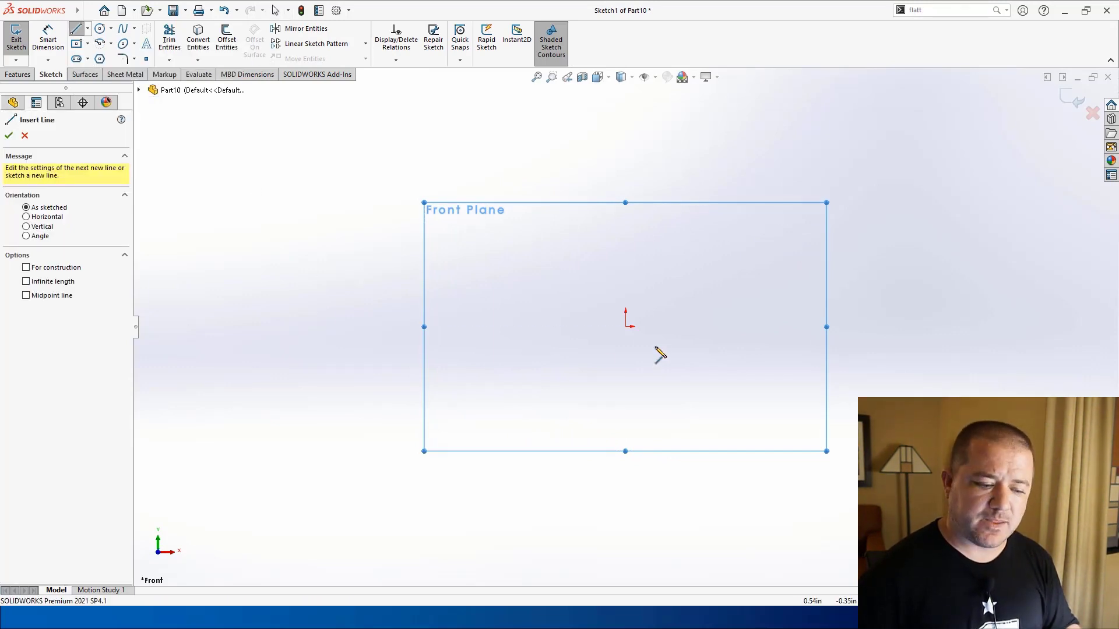
{"action": "left_click", "coordinate": [625, 326]}
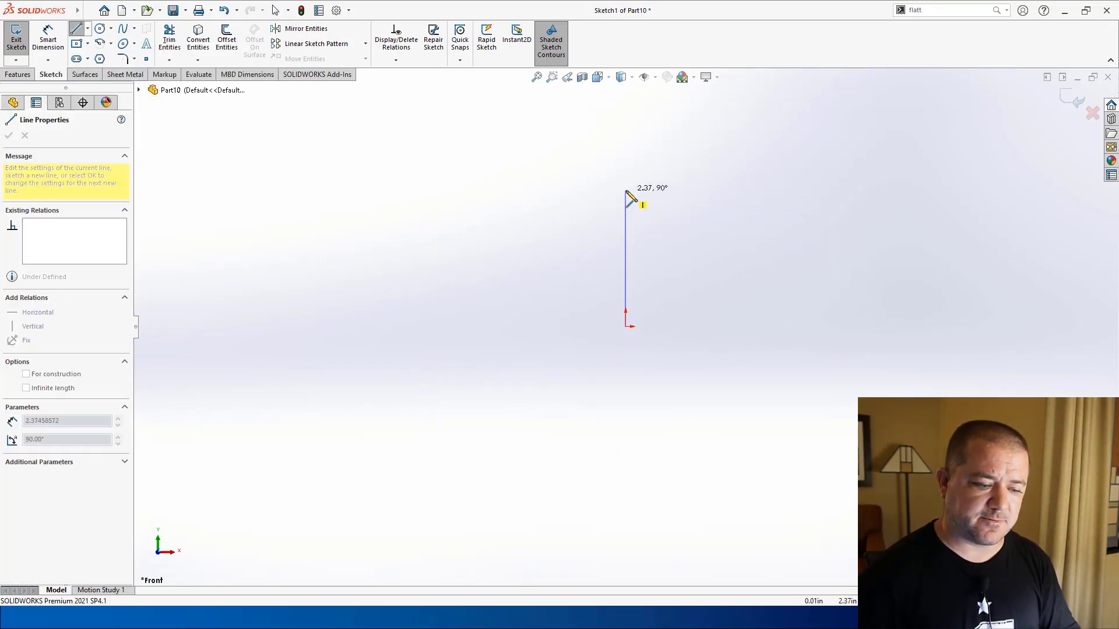
{"action": "left_click", "coordinate": [626, 247]}
{"action": "left_click", "coordinate": [733, 194]}
{"action": "left_click", "coordinate": [842, 270]}
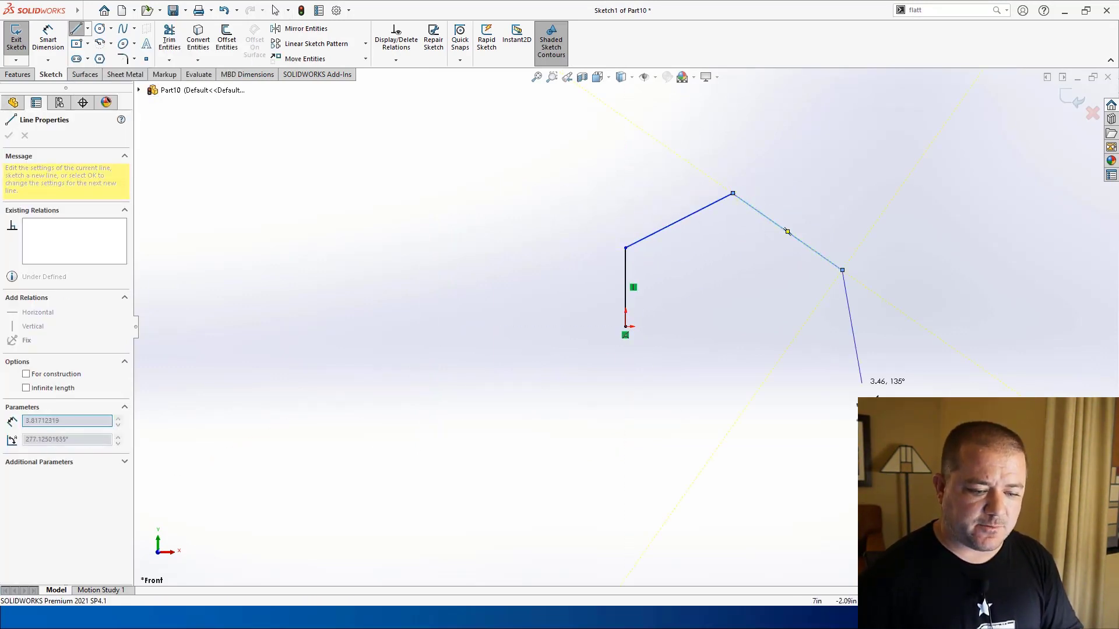
{"action": "left_click", "coordinate": [856, 404]}
{"action": "left_click", "coordinate": [738, 338]}
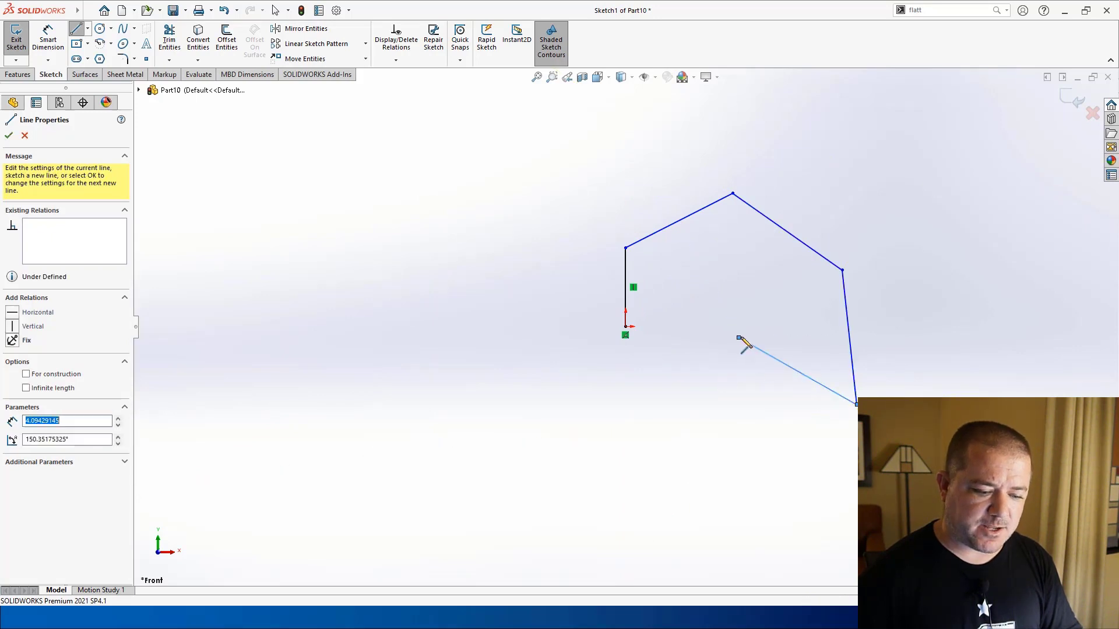
{"action": "left_click", "coordinate": [679, 395]}
{"action": "left_click", "coordinate": [626, 326]}
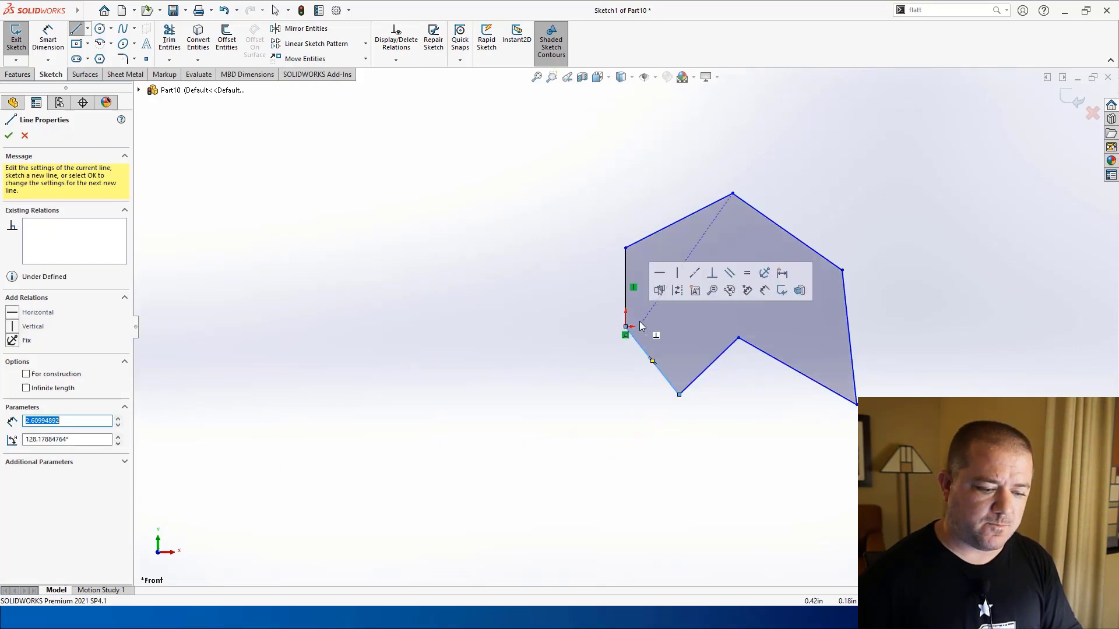
Extrude the profile 3.62 in blind with an 11-degree inward draft
{"action": "left_click", "coordinate": [17, 74]}
{"action": "left_click", "coordinate": [21, 47]}
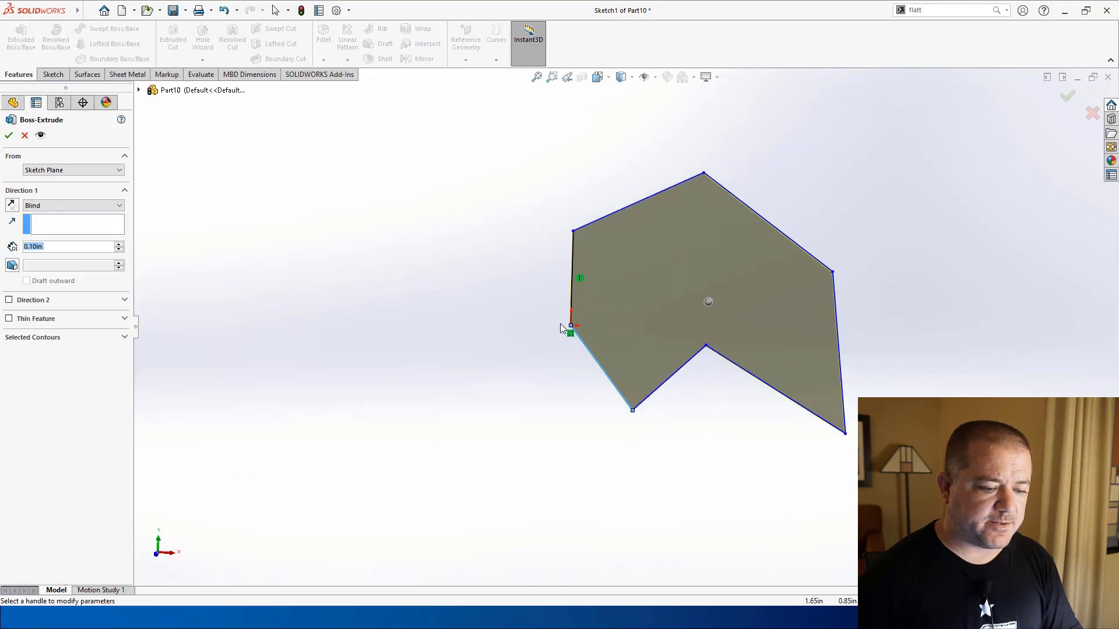
{"action": "left_click_drag", "start_coordinate": [618, 336], "coordinate": [373, 362]}
{"action": "left_click", "coordinate": [12, 265]}
{"action": "middle_click_drag", "start_coordinate": [327, 377], "coordinate": [382, 98]}
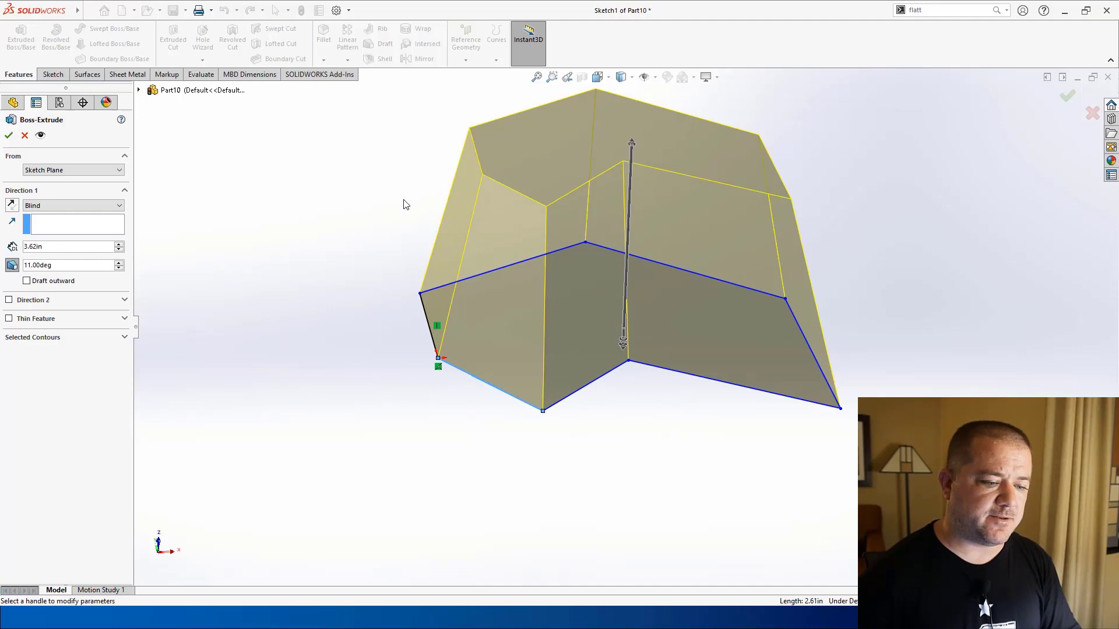
{"action": "left_click", "coordinate": [1067, 96]}
{"action": "middle_click_drag", "start_coordinate": [917, 190], "coordinate": [894, 205]}
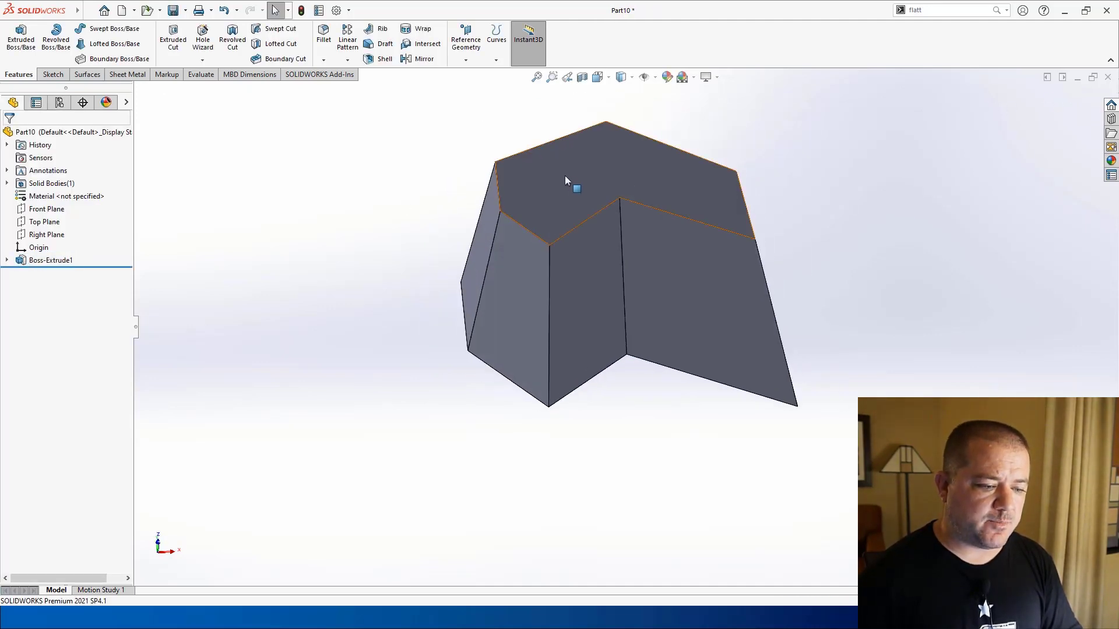
Sketch a circle of about 1.18 in radius on the solid's smaller end face, overlapping one outer edge and reaching the notch corner
{"action": "left_click", "coordinate": [564, 176]}
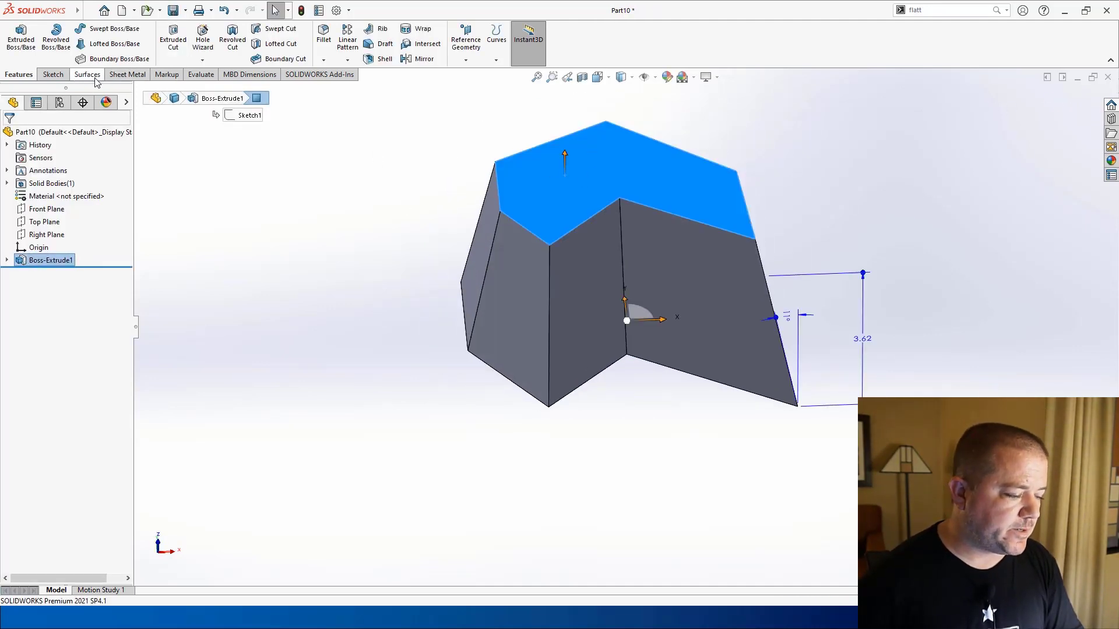
{"action": "left_click", "coordinate": [52, 74]}
{"action": "left_click", "coordinate": [100, 28]}
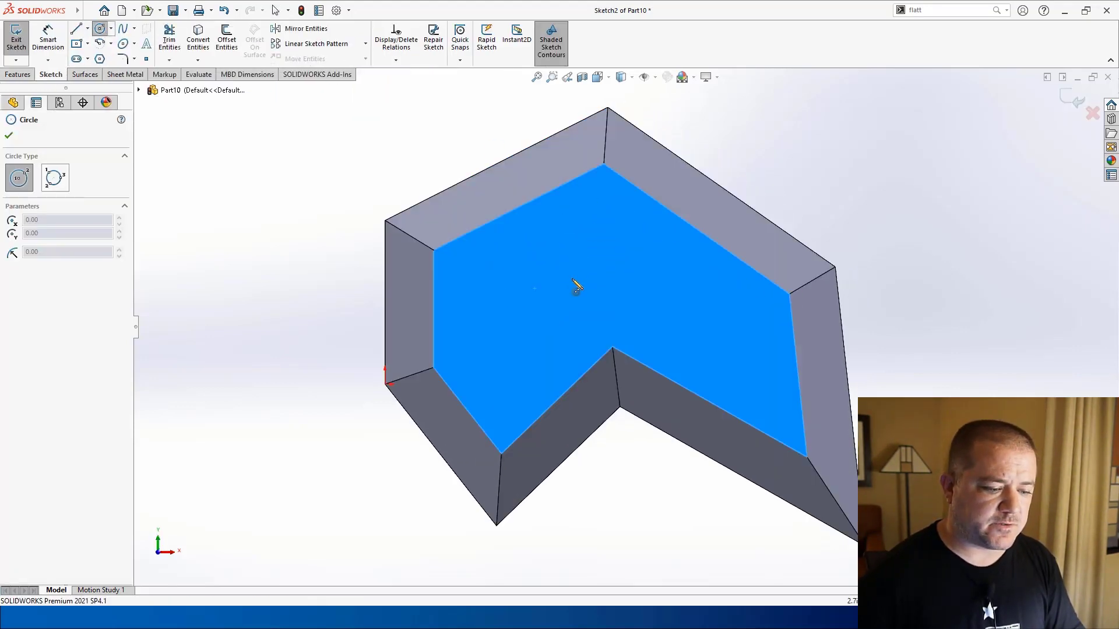
{"action": "left_click", "coordinate": [651, 274]}
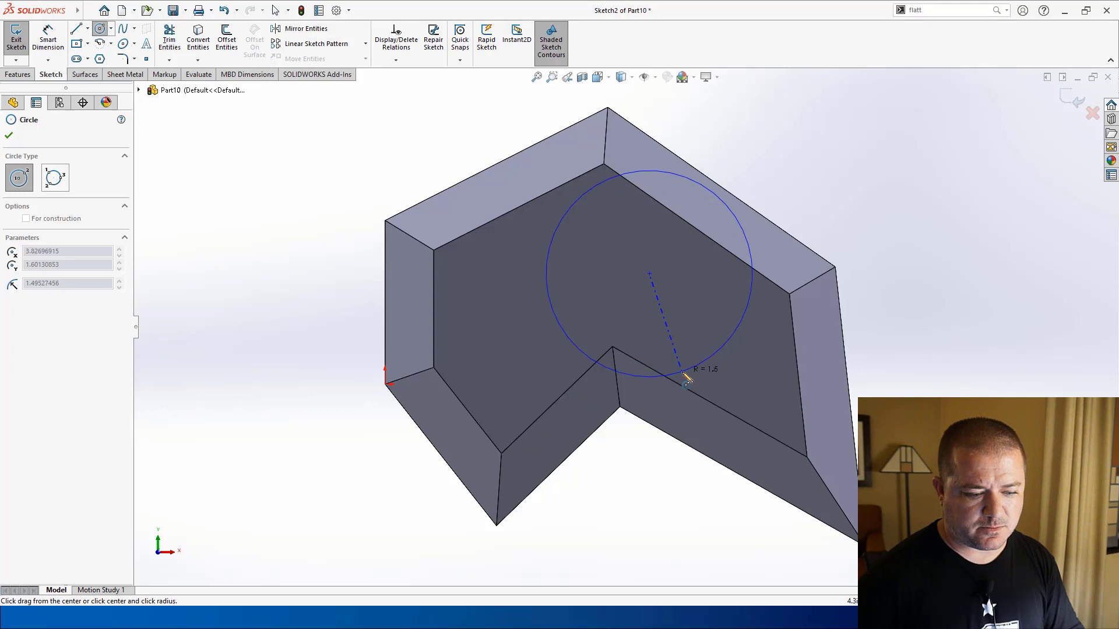
{"action": "left_click", "coordinate": [701, 400]}
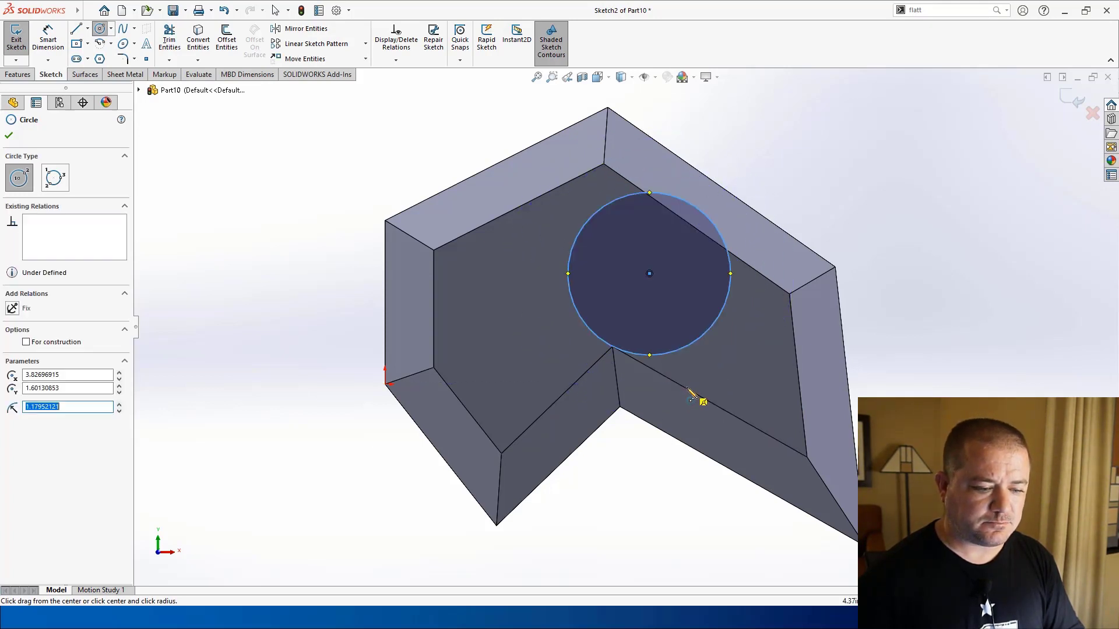
Cut the circle 1.00 in deep into the tapered solid and select the cut's cylindrical wall
{"action": "left_click", "coordinate": [18, 75]}
{"action": "left_click", "coordinate": [173, 40]}
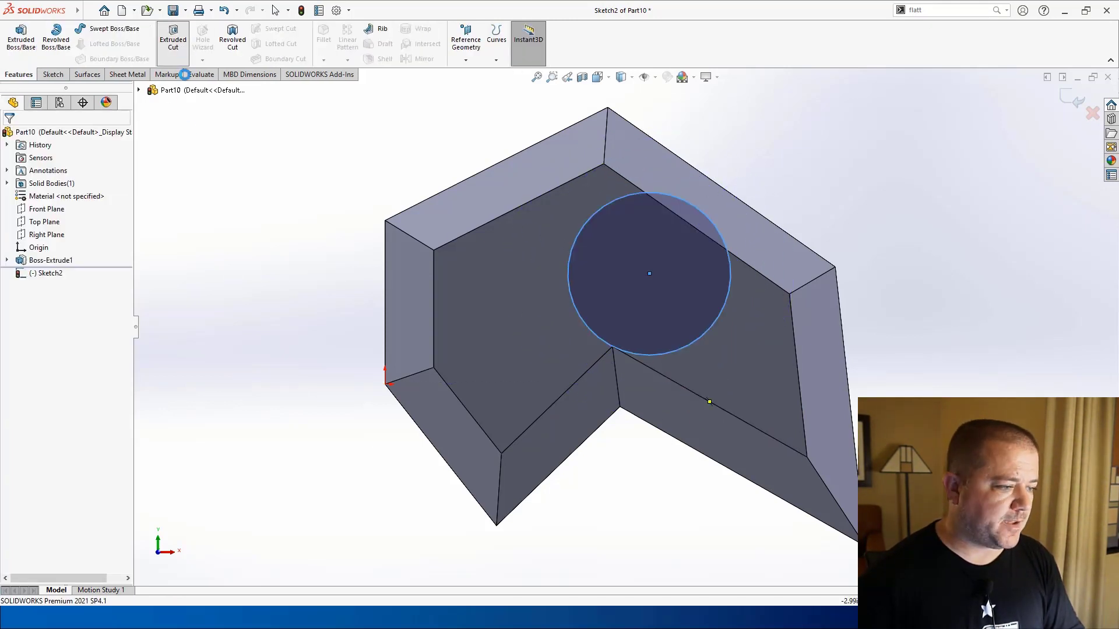
{"action": "key", "text": "Return"}
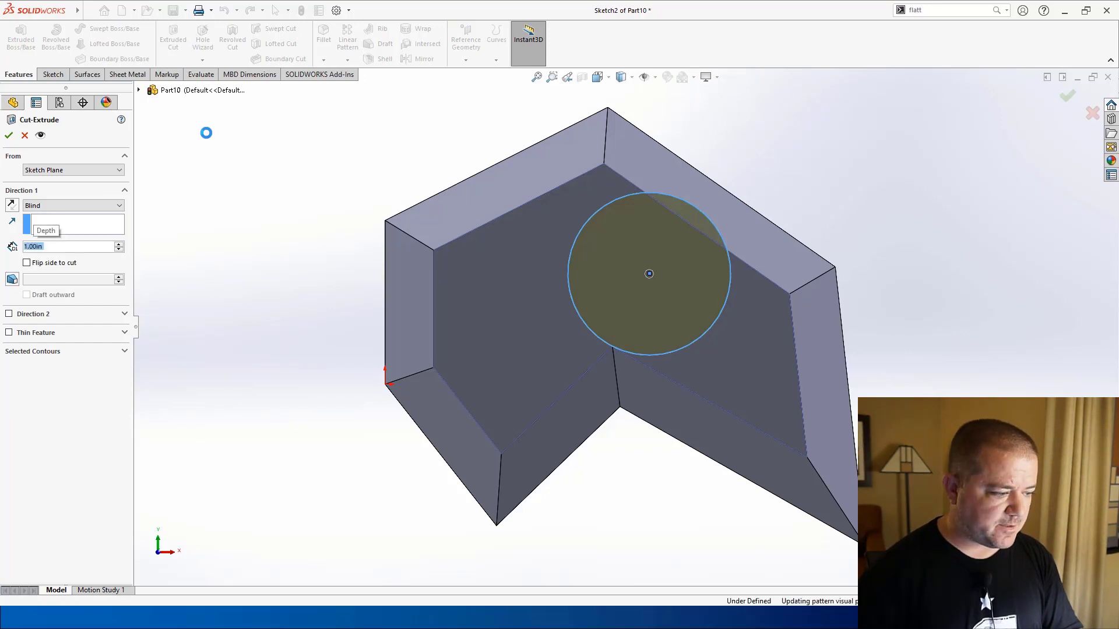
{"action": "middle_click_drag", "start_coordinate": [319, 321], "coordinate": [317, 190]}
{"action": "left_click", "coordinate": [612, 233]}
{"action": "left_click", "coordinate": [615, 200]}
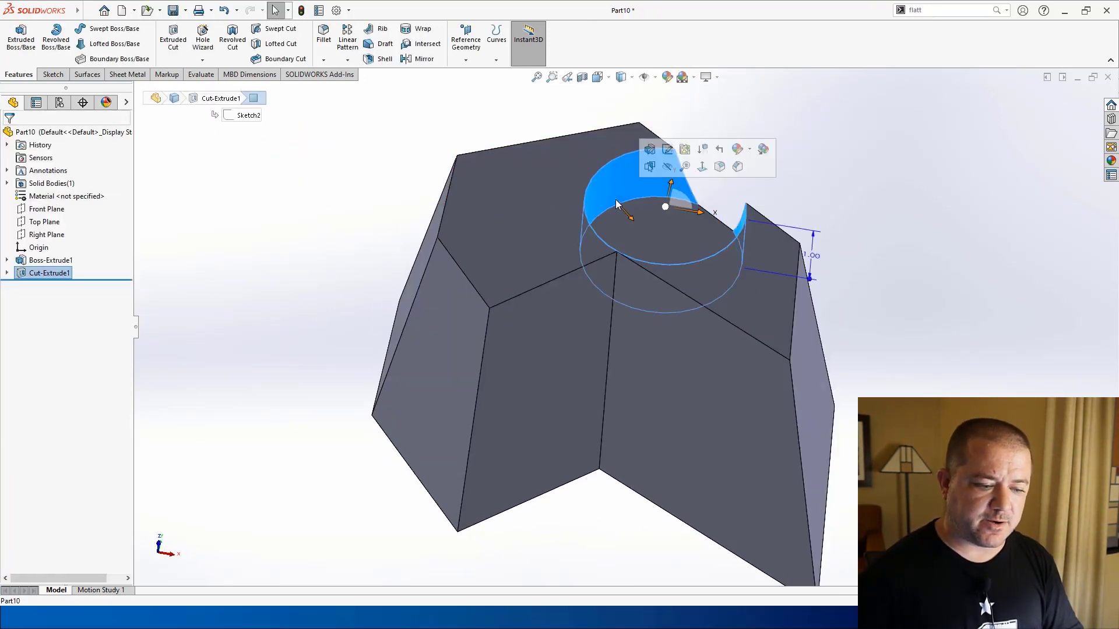
Move the circular cut across the smaller end face so it breaks through the walls on both sides of the notch corner
{"action": "left_click_drag", "start_coordinate": [628, 220], "coordinate": [607, 200]}
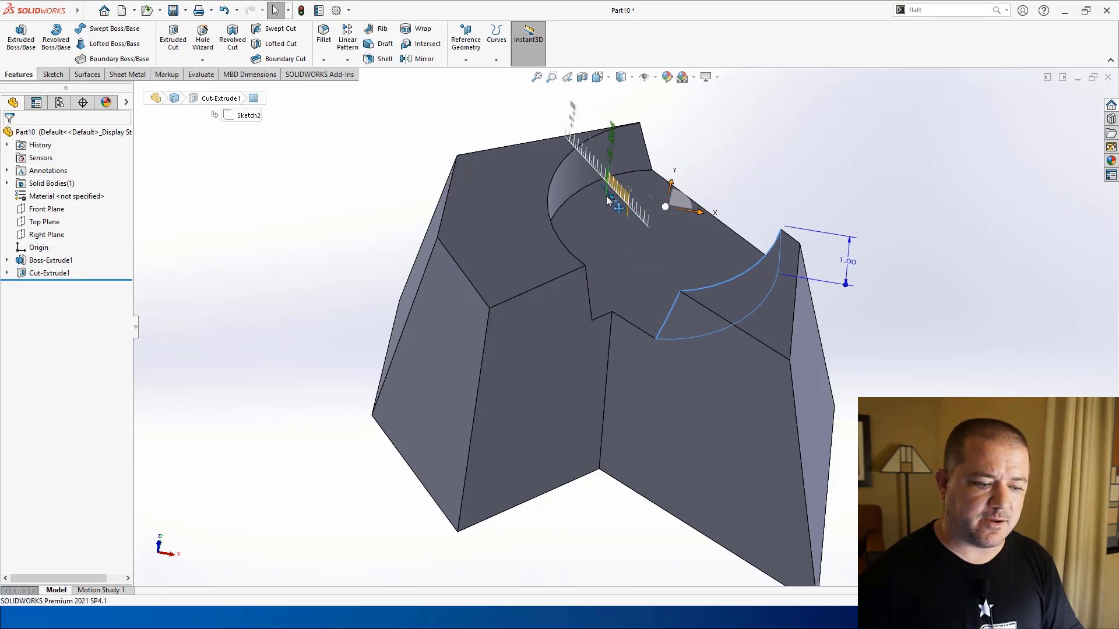
{"action": "left_click", "coordinate": [805, 177]}
{"action": "mouse_move", "coordinate": [803, 179]}
{"action": "middle_mouse_down"}
{"action": "mouse_move", "coordinate": [782, 228]}
{"action": "mouse_move", "coordinate": [783, 111]}
{"action": "mouse_move", "coordinate": [811, 262]}
{"action": "mouse_move", "coordinate": [814, 220]}
{"action": "mouse_move", "coordinate": [789, 183]}
{"action": "middle_mouse_up"}
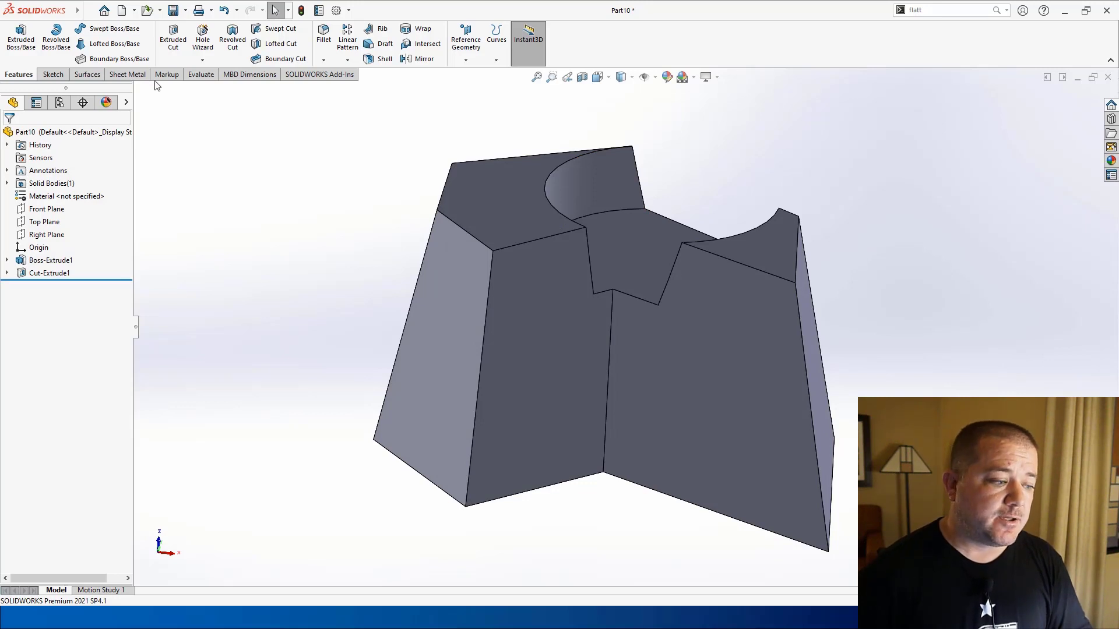
Convert the solid to 0.03 in sheet metal, fixing the larger remaining end face and choosing two of its edges plus two slanted side edges as bends
{"action": "left_click", "coordinate": [127, 75]}
{"action": "left_click", "coordinate": [57, 48]}
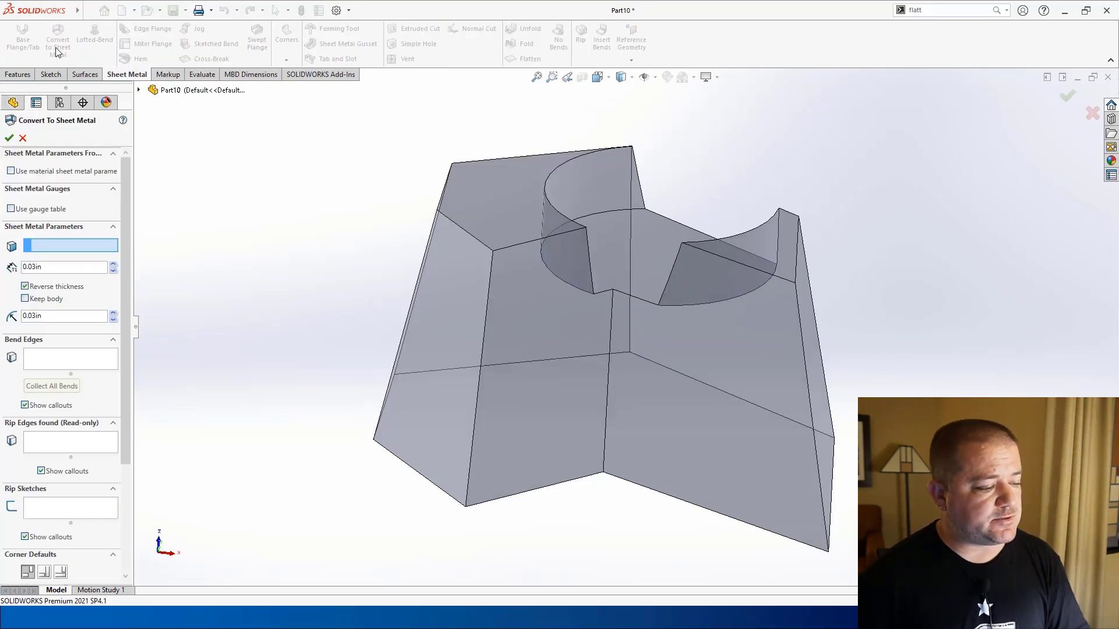
{"action": "left_click", "coordinate": [473, 228]}
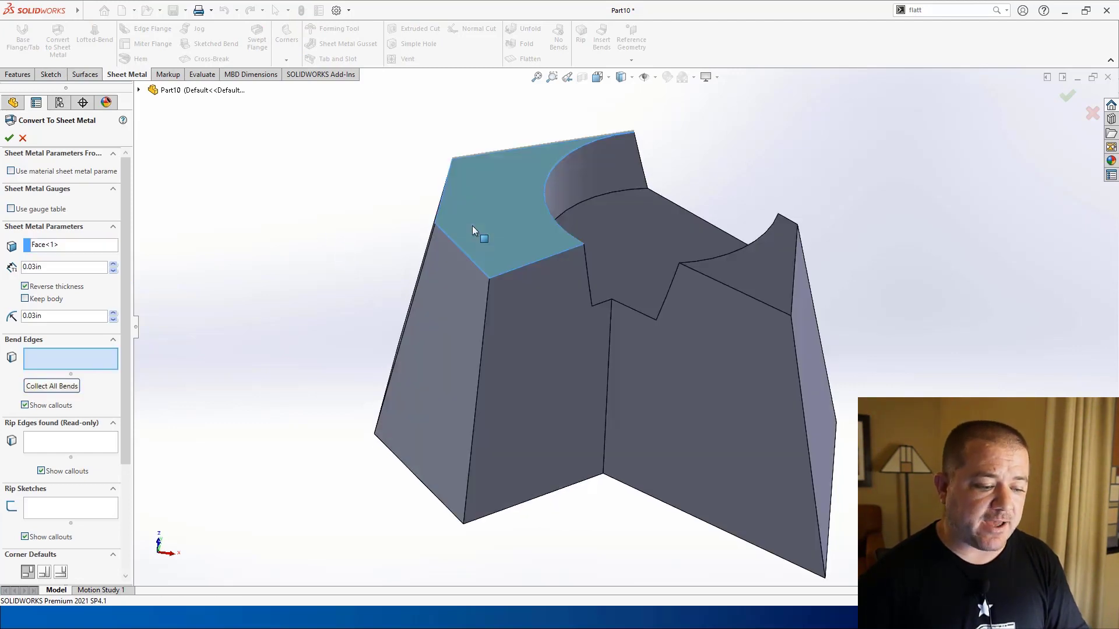
{"action": "left_click", "coordinate": [537, 262]}
{"action": "left_click", "coordinate": [477, 265]}
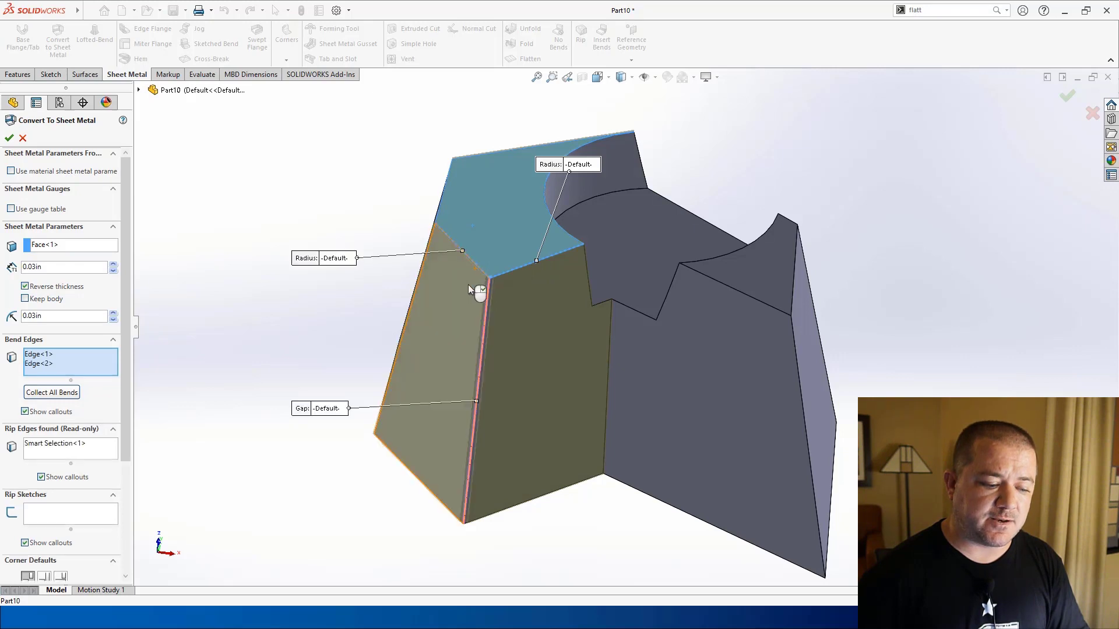
{"action": "middle_click_drag", "start_coordinate": [468, 284], "coordinate": [332, 247]}
{"action": "left_click", "coordinate": [553, 264]}
{"action": "left_click", "coordinate": [570, 319]}
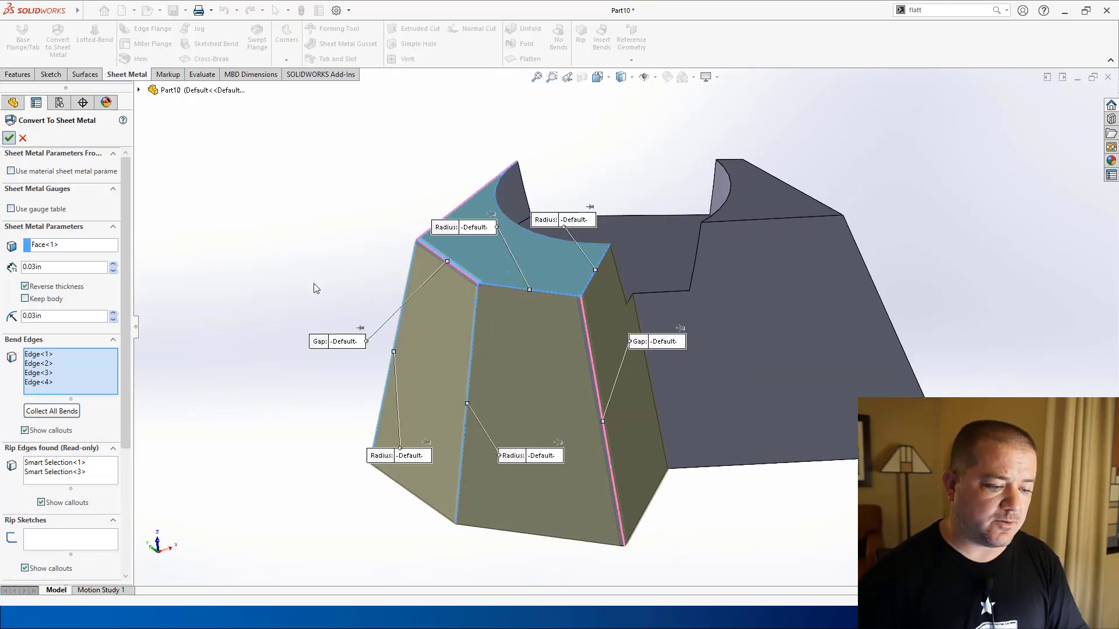
{"action": "key", "text": "Return"}
Check the flat pattern, return the part to its folded state, and examine the bends and ripped corners around the end face
{"action": "middle_click_drag", "start_coordinate": [302, 297], "coordinate": [356, 191]}
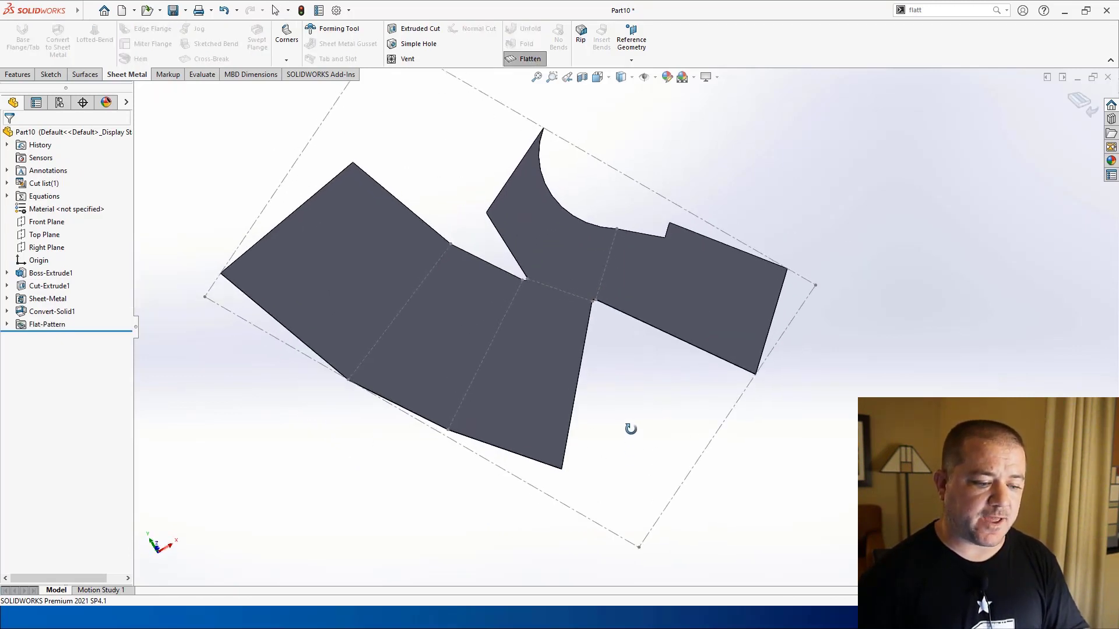
{"action": "left_click", "coordinate": [530, 59]}
{"action": "scroll", "coordinate": [631, 245], "scroll_direction": "down", "scroll_amount": 5}
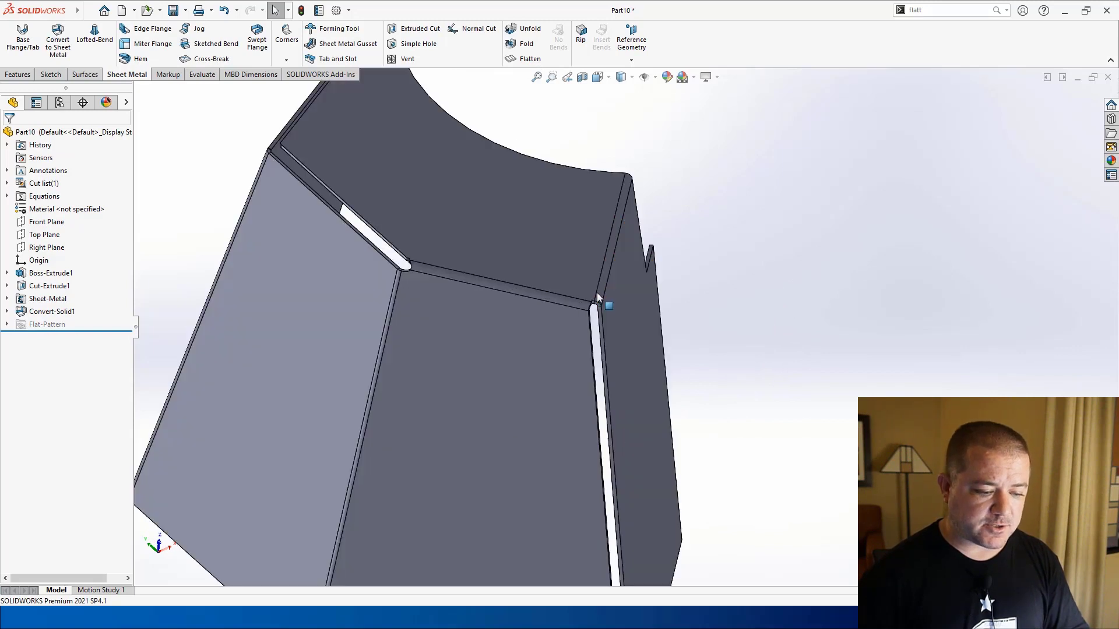
{"action": "left_click", "coordinate": [632, 267]}
{"action": "scroll", "coordinate": [636, 274], "scroll_direction": "up", "scroll_amount": 3}
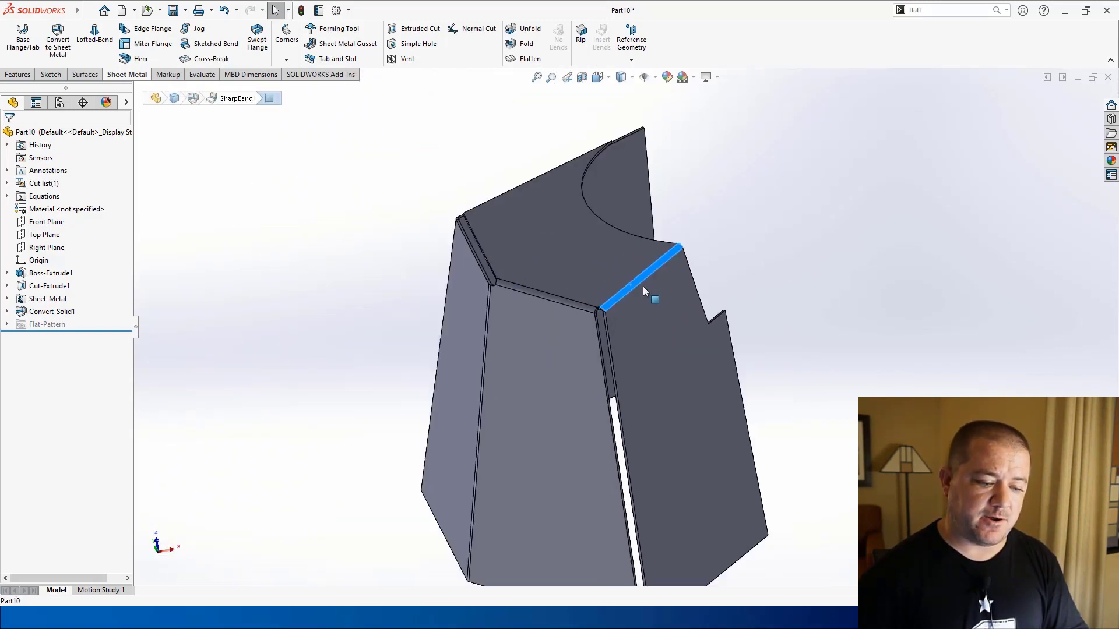
{"action": "left_click", "coordinate": [577, 308]}
{"action": "middle_click_drag", "start_coordinate": [524, 349], "coordinate": [439, 311]}
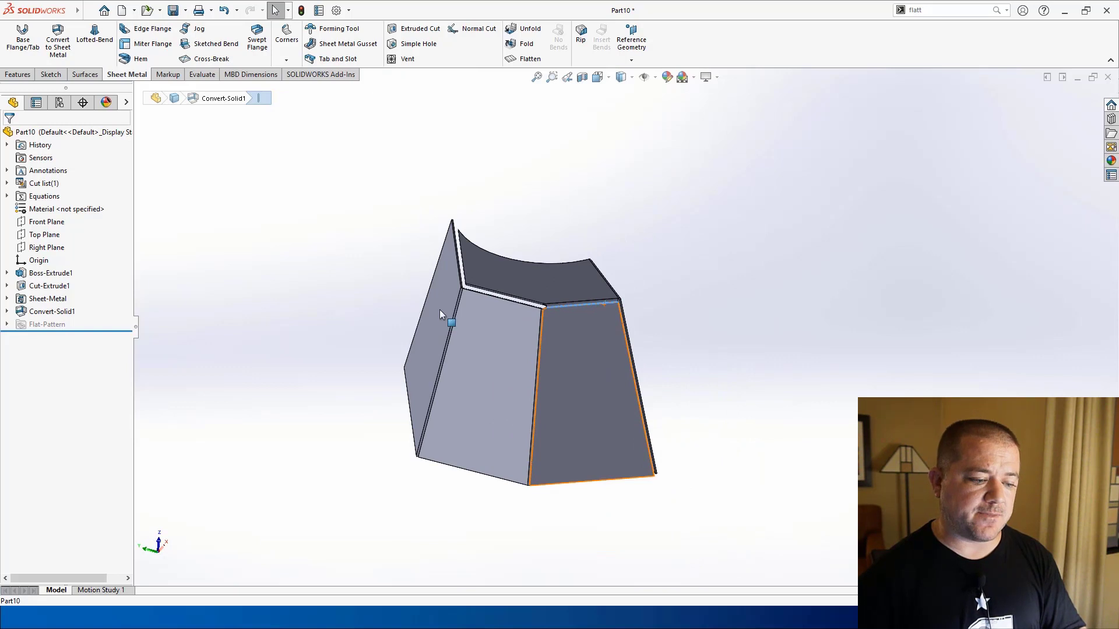
{"action": "left_click", "coordinate": [386, 165]}
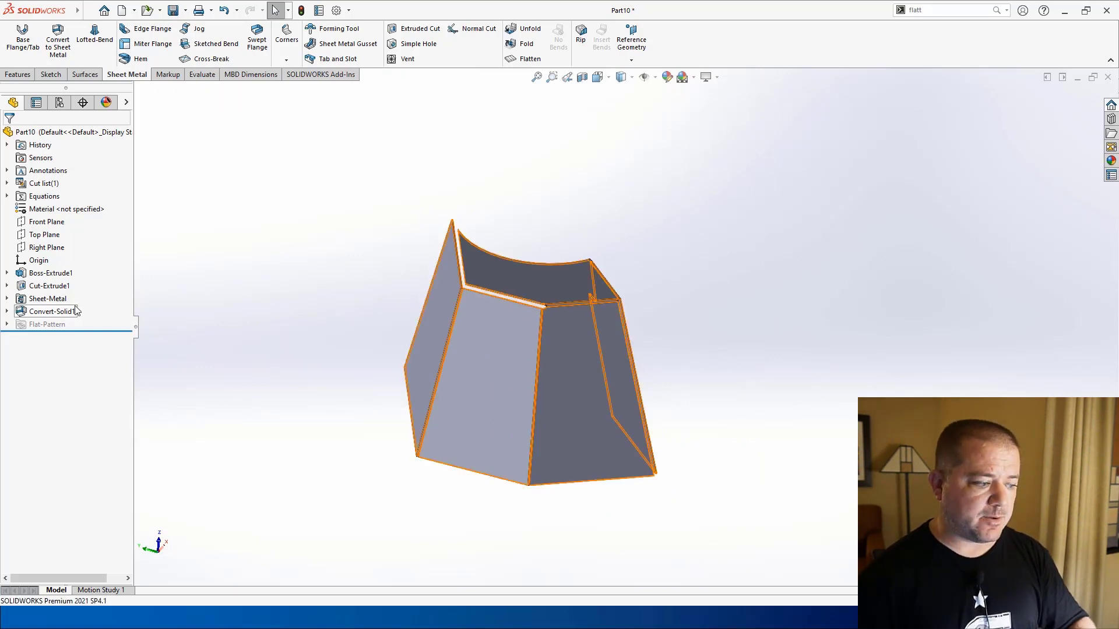
Edit the sheet metal conversion to keep the original solid body
{"action": "left_click", "coordinate": [44, 314]}
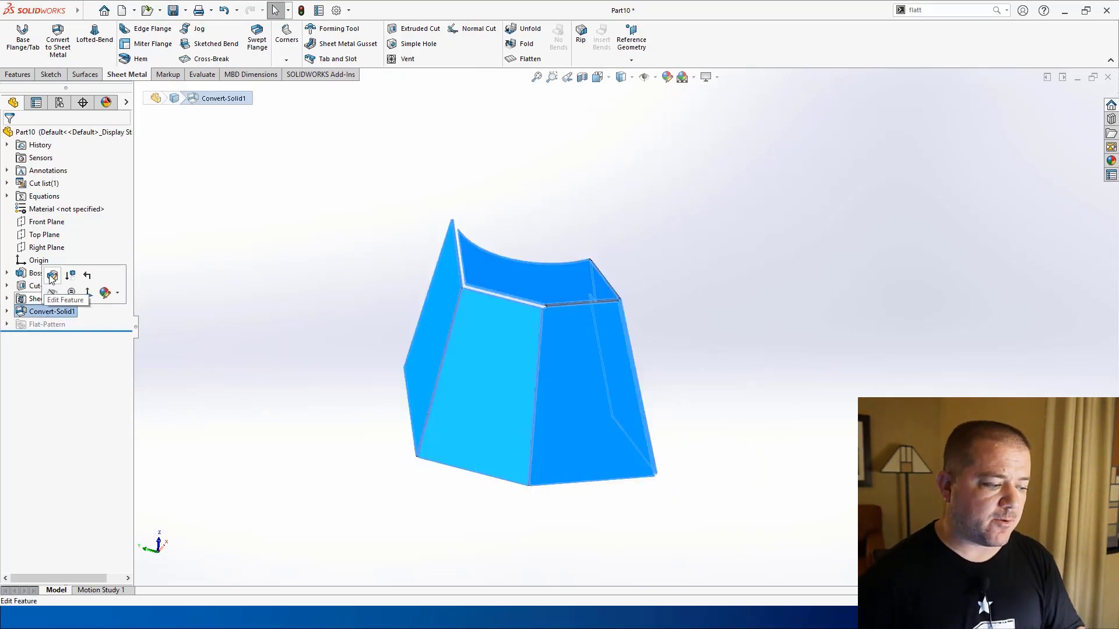
{"action": "left_click", "coordinate": [51, 283]}
{"action": "middle_click_drag", "start_coordinate": [297, 265], "coordinate": [417, 289]}
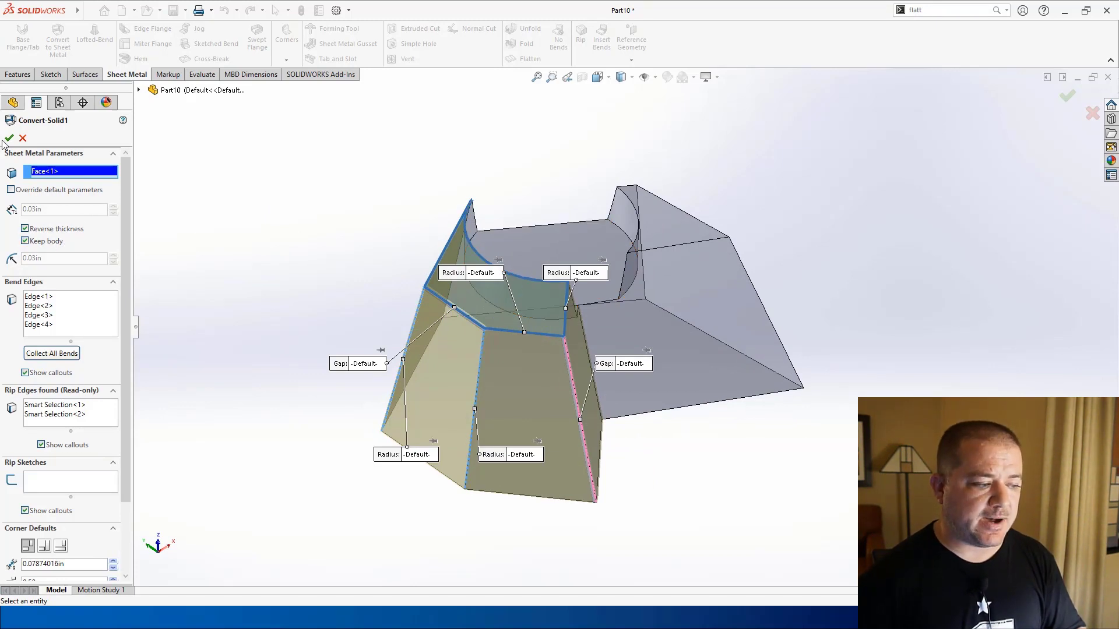
{"action": "key", "text": "Return"}
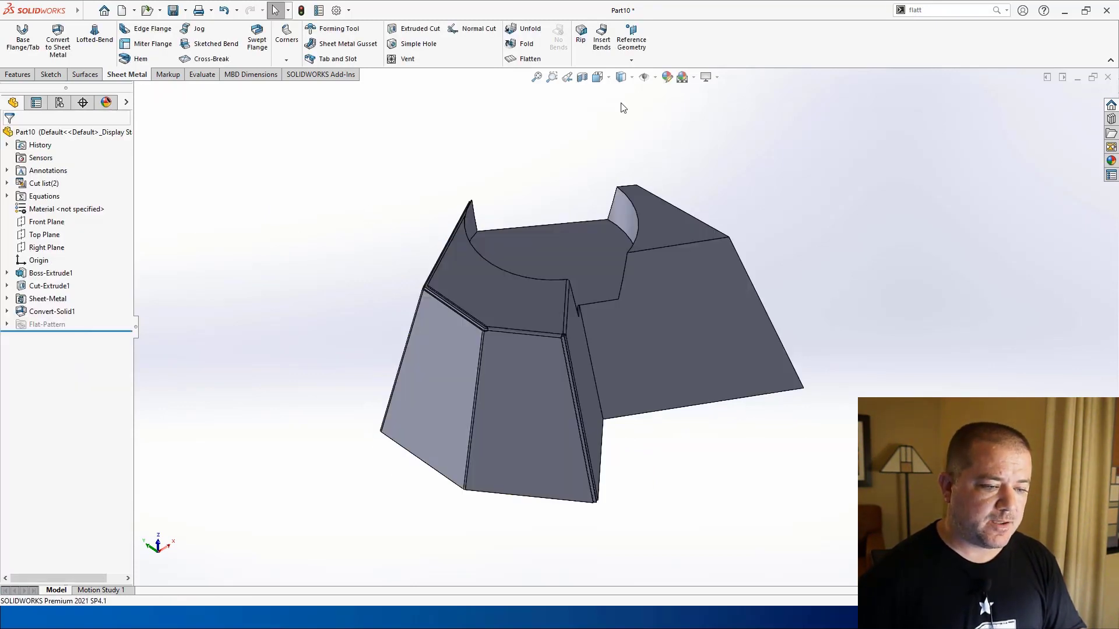
Start a second Convert to Sheet Metal with the large notch wall as fixed face, bending its outer slanted edge and the adjoining small top-face edge
{"action": "left_click", "coordinate": [58, 41]}
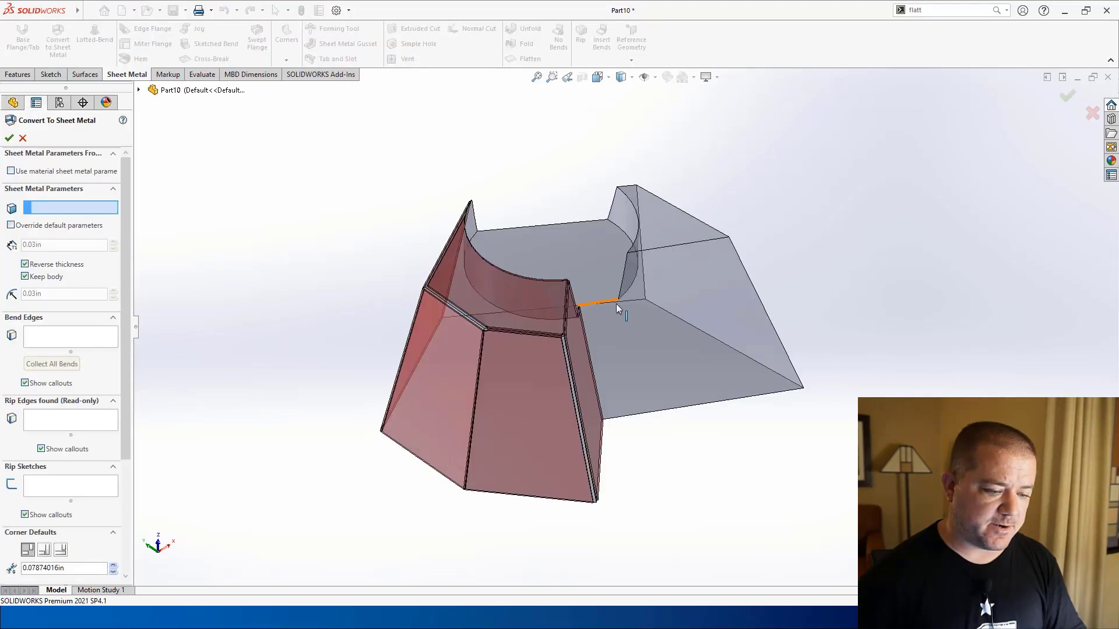
{"action": "middle_click_drag", "start_coordinate": [600, 298], "coordinate": [608, 326]}
{"action": "left_click", "coordinate": [609, 327]}
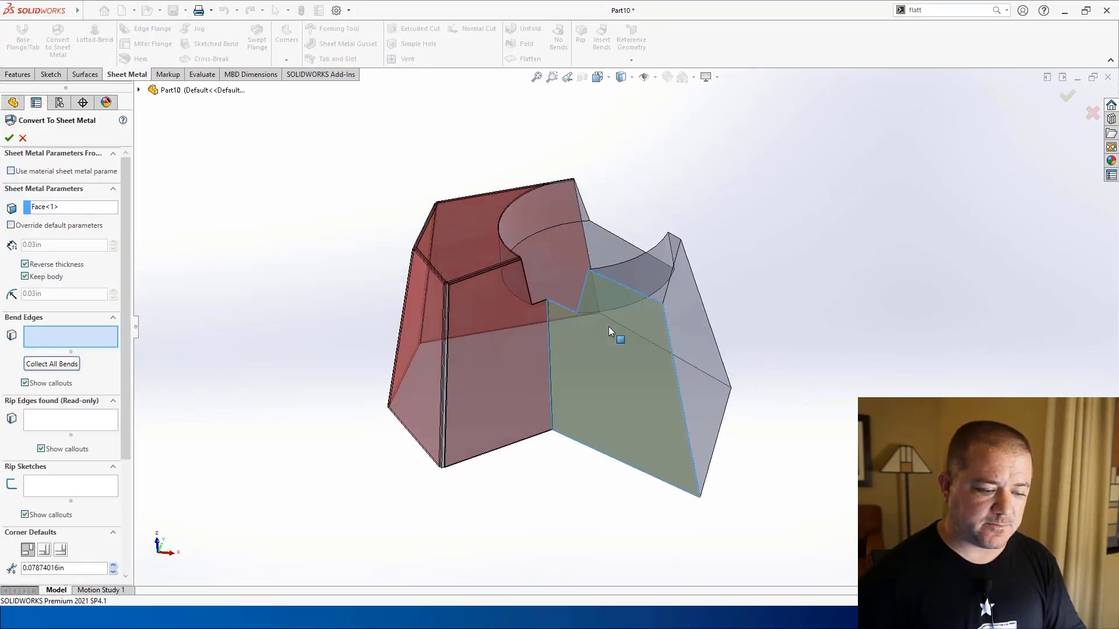
{"action": "left_click", "coordinate": [668, 334]}
{"action": "left_click", "coordinate": [669, 285]}
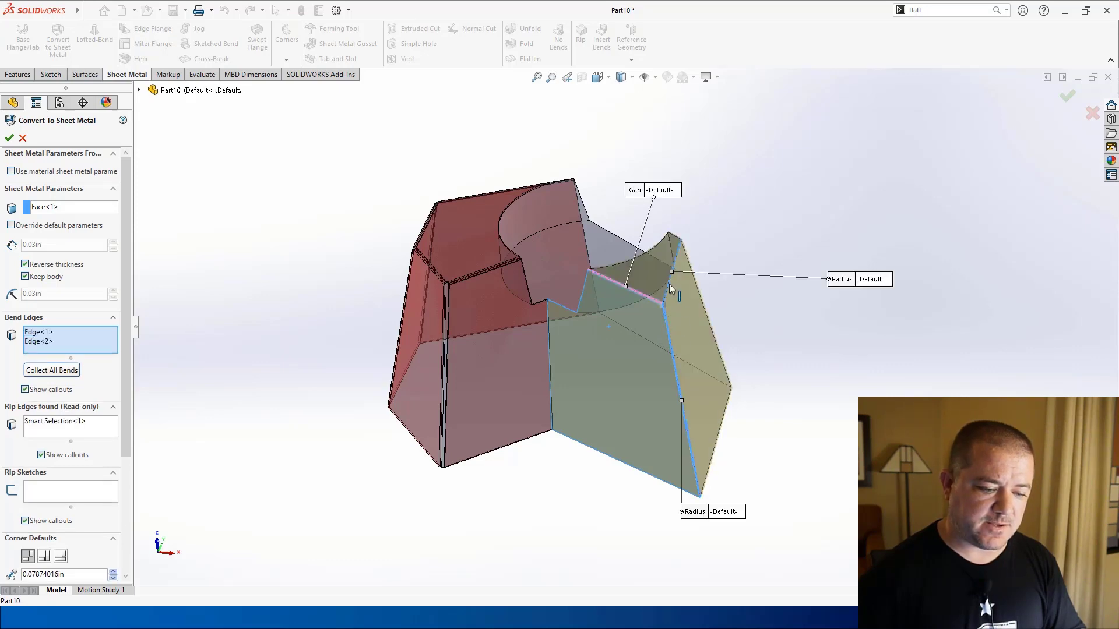
Add the back wall's slanted edge and its straight edge along the cut floor as bends, and complete the second conversion
{"action": "middle_click_drag", "start_coordinate": [669, 285], "coordinate": [516, 325]}
{"action": "left_click", "coordinate": [512, 322]}
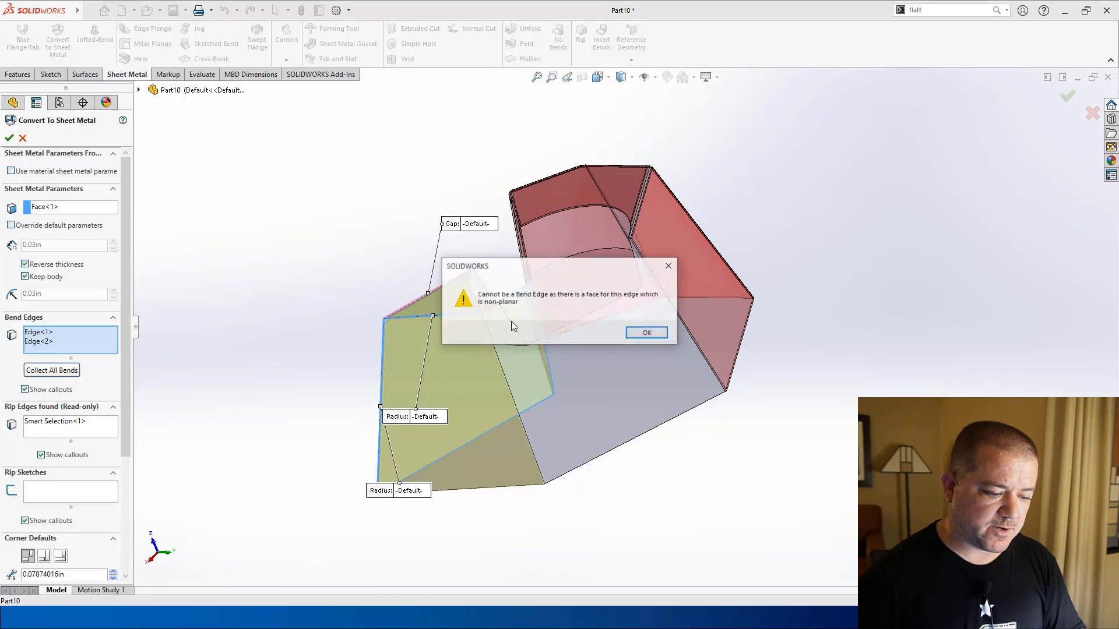
{"action": "left_click", "coordinate": [644, 330]}
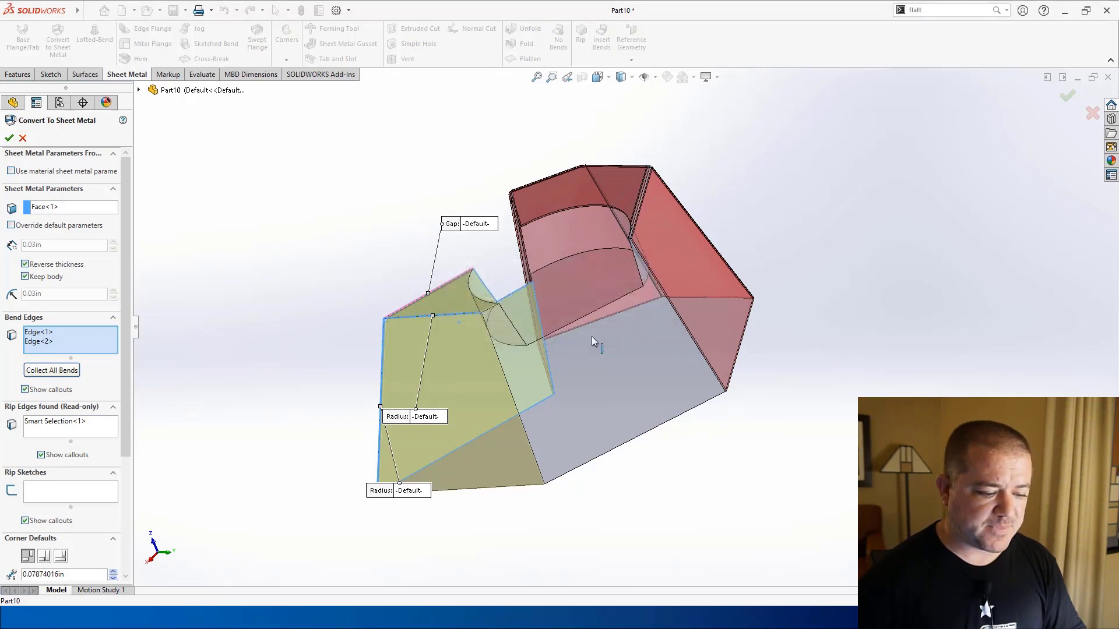
{"action": "left_click", "coordinate": [508, 395]}
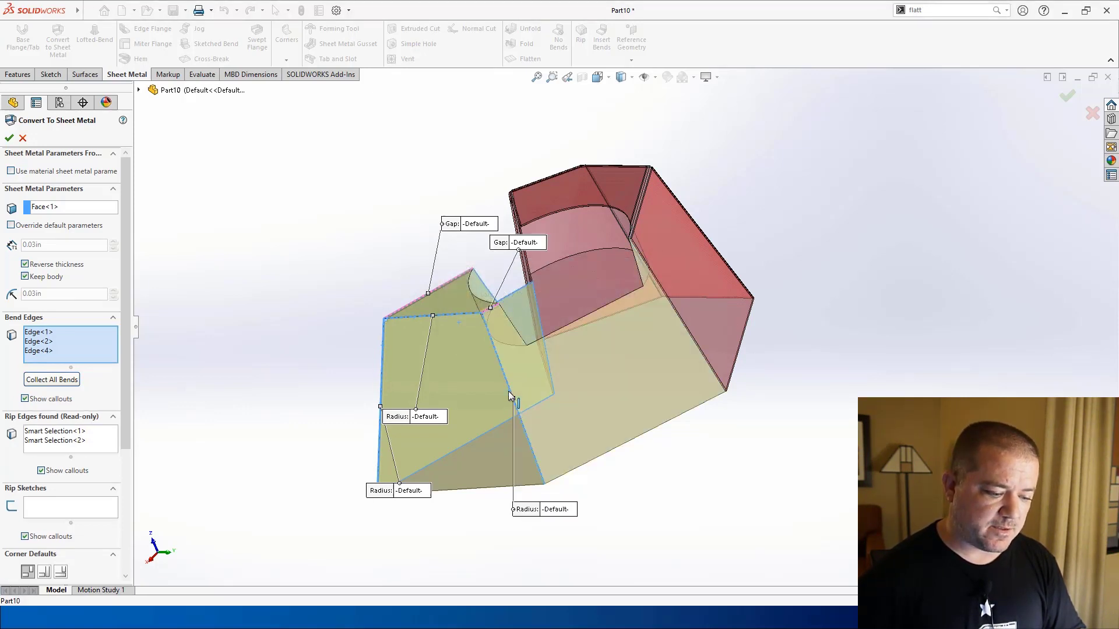
{"action": "left_click", "coordinate": [569, 329]}
{"action": "middle_click_drag", "start_coordinate": [587, 334], "coordinate": [609, 303]}
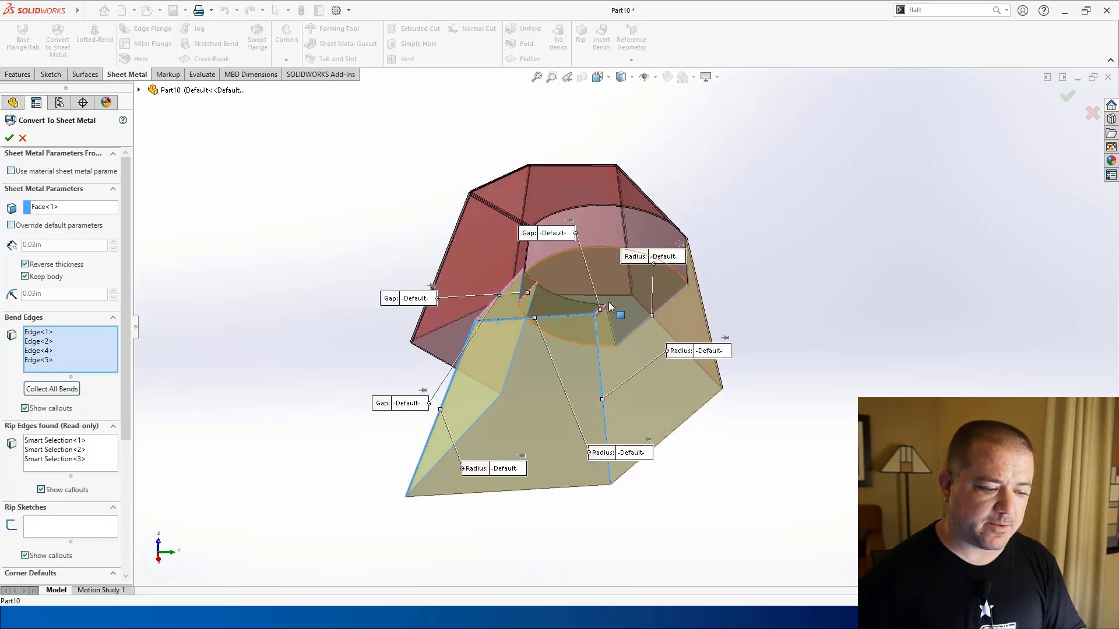
{"action": "left_click", "coordinate": [590, 247]}
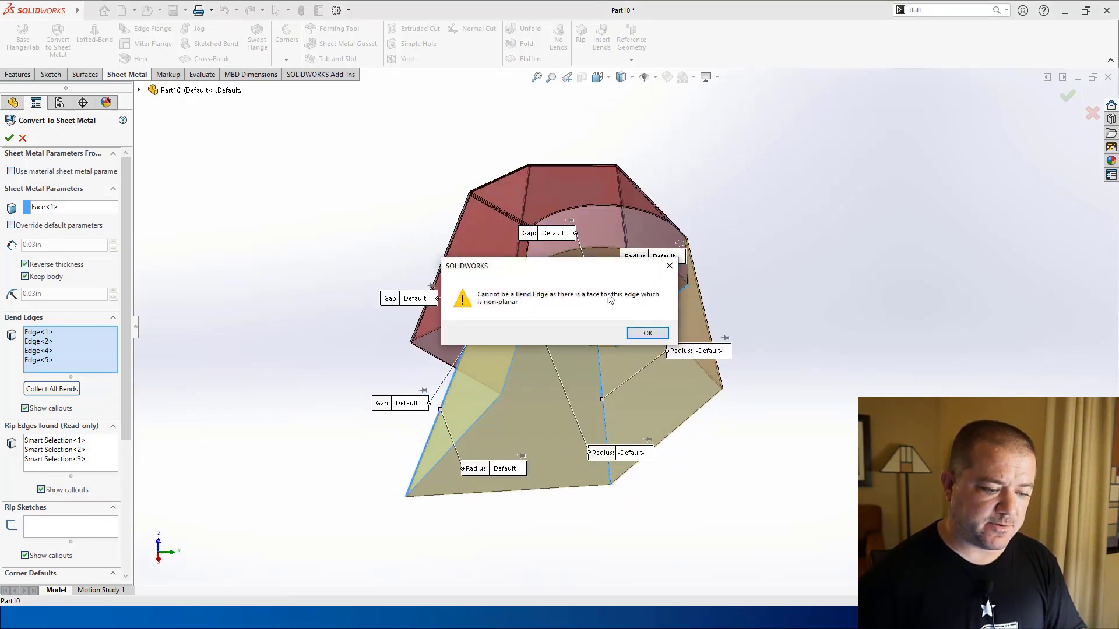
{"action": "left_click", "coordinate": [647, 334]}
{"action": "left_click", "coordinate": [10, 139]}
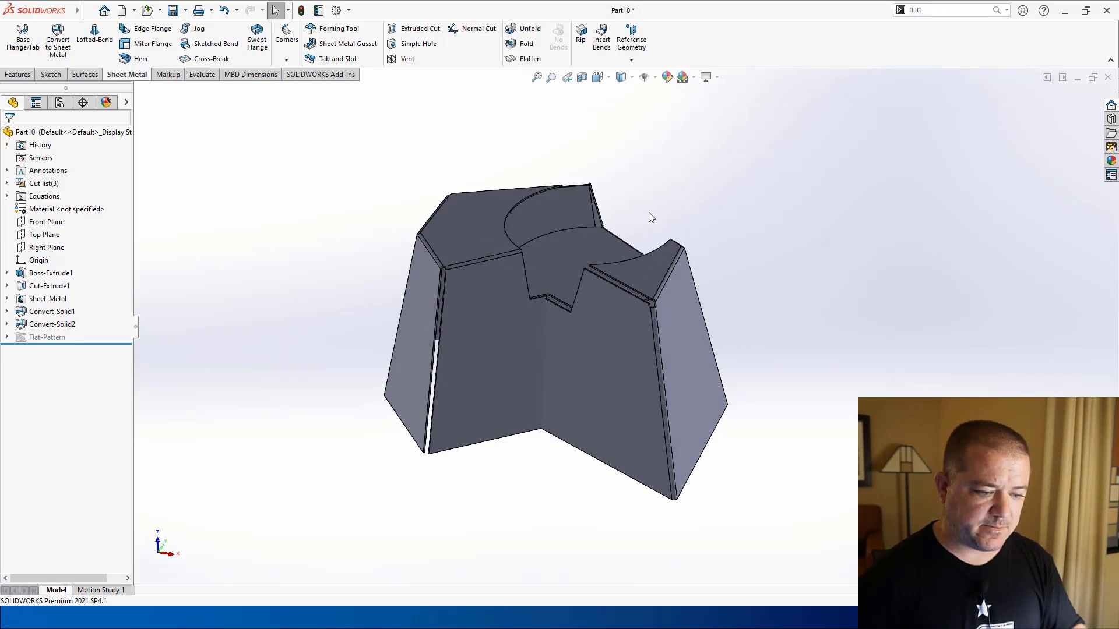
Reduce the base extrusion's depth to about 3.17 in and increase its draft angle to about 14.76 degrees
{"action": "mouse_move", "coordinate": [649, 216]}
{"action": "middle_mouse_down"}
{"action": "mouse_move", "coordinate": [659, 415]}
{"action": "mouse_move", "coordinate": [674, 221]}
{"action": "mouse_move", "coordinate": [617, 124]}
{"action": "mouse_move", "coordinate": [670, 138]}
{"action": "mouse_move", "coordinate": [690, 285]}
{"action": "mouse_move", "coordinate": [641, 274]}
{"action": "middle_mouse_up"}
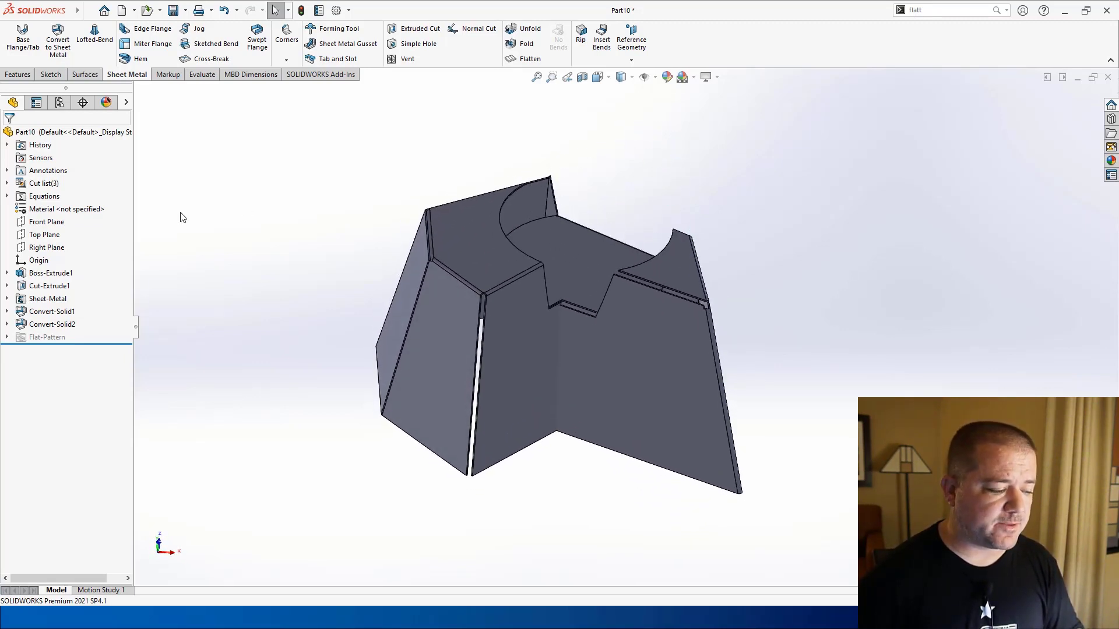
{"action": "left_click", "coordinate": [50, 272]}
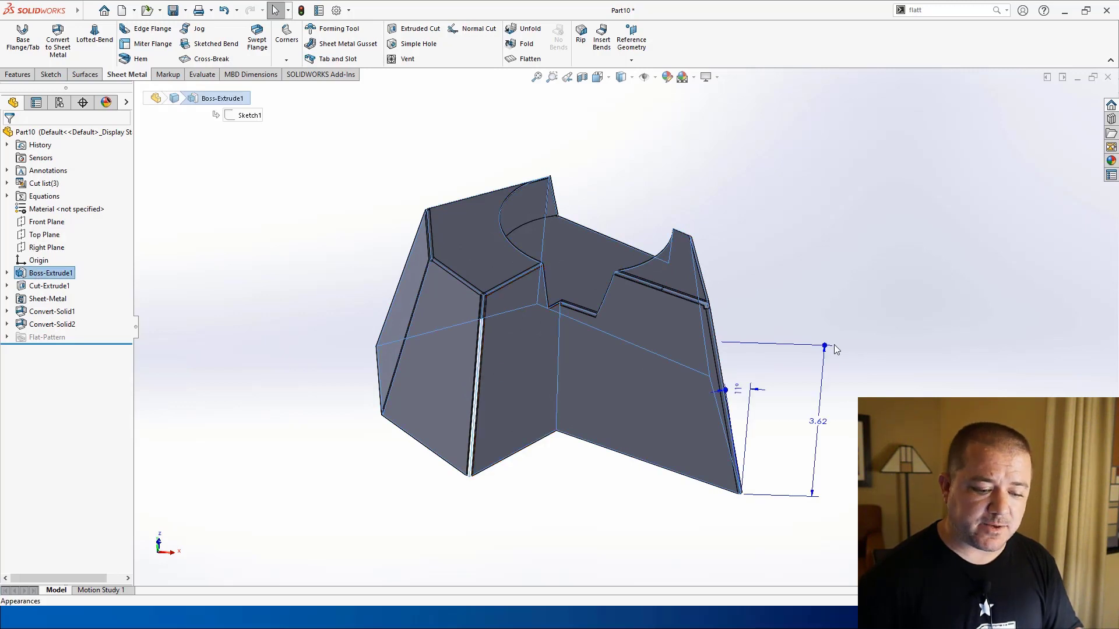
{"action": "mouse_move", "coordinate": [824, 348]}
{"action": "left_mouse_down"}
{"action": "mouse_move", "coordinate": [826, 402]}
{"action": "mouse_move", "coordinate": [825, 365]}
{"action": "left_mouse_up"}
{"action": "left_click_drag", "start_coordinate": [727, 391], "coordinate": [736, 394]}
{"action": "left_click", "coordinate": [560, 313]}
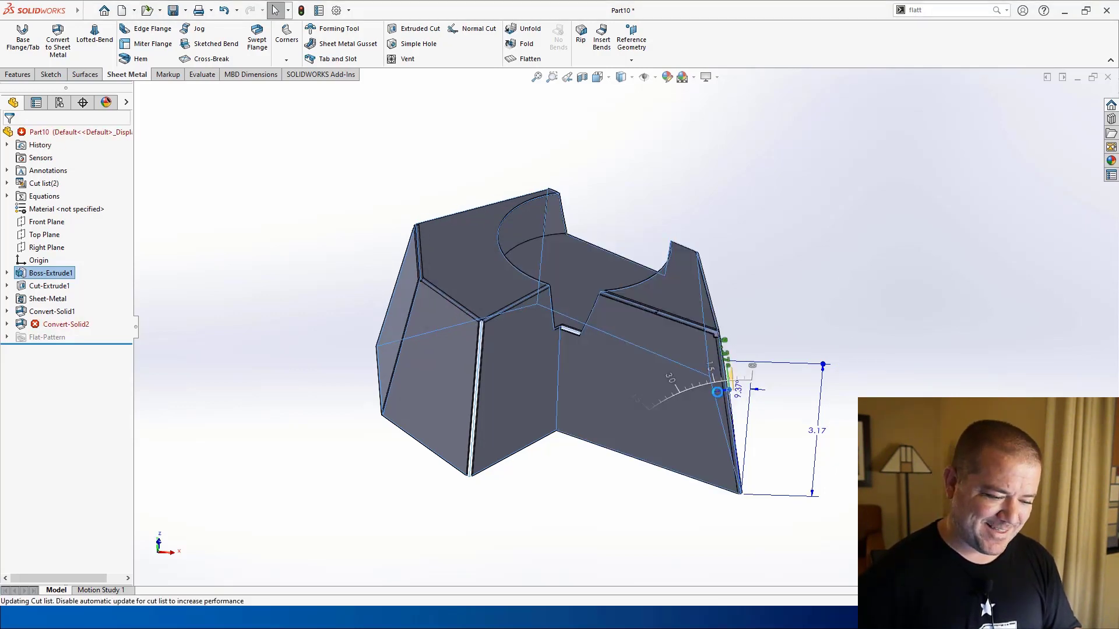
{"action": "left_click_drag", "start_coordinate": [746, 370], "coordinate": [783, 240]}
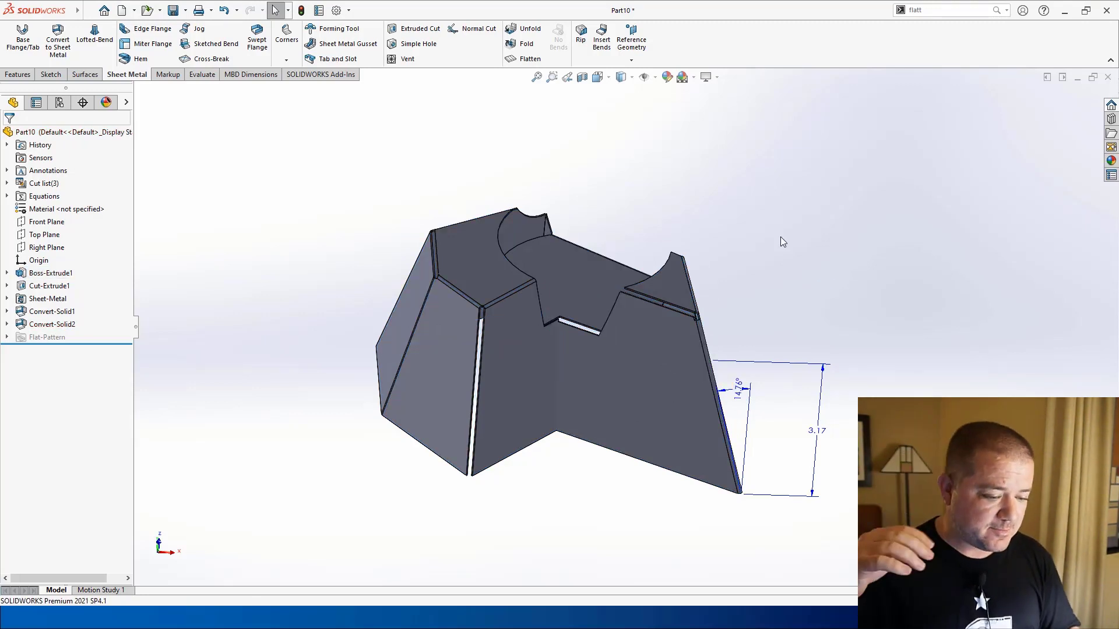
{"action": "mouse_move", "coordinate": [786, 205]}
{"action": "middle_mouse_down"}
{"action": "mouse_move", "coordinate": [796, 317]}
{"action": "mouse_move", "coordinate": [807, 200]}
{"action": "mouse_move", "coordinate": [810, 236]}
{"action": "mouse_move", "coordinate": [801, 222]}
{"action": "middle_mouse_up"}
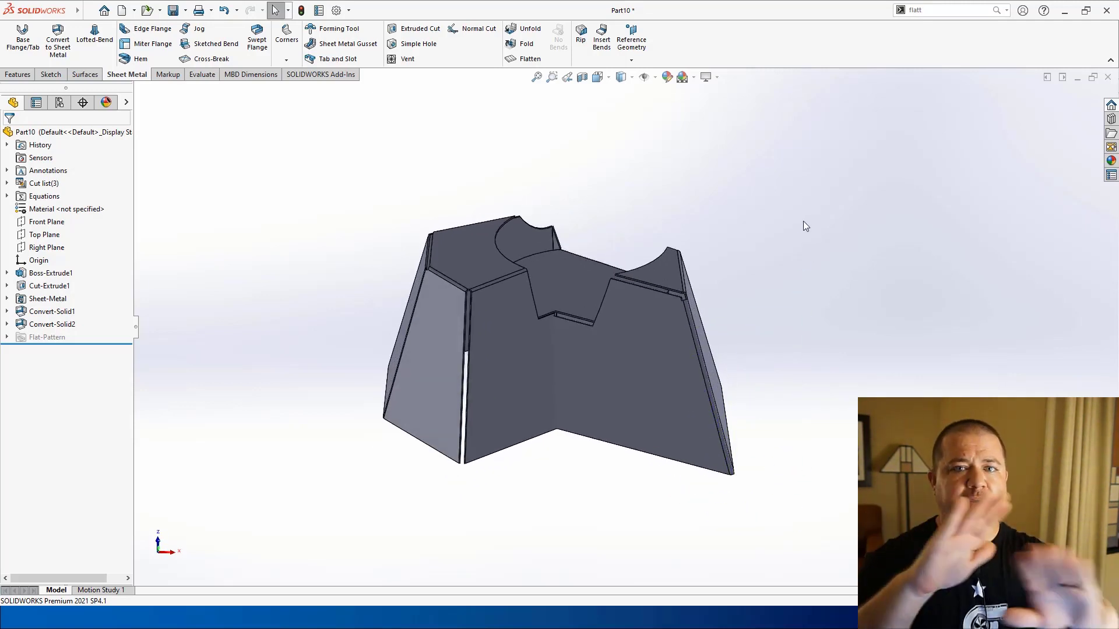
Switch to the PowerPoint slide show and advance to the Lofted Bends slide
{"action": "key", "text": "alt+Tab"}
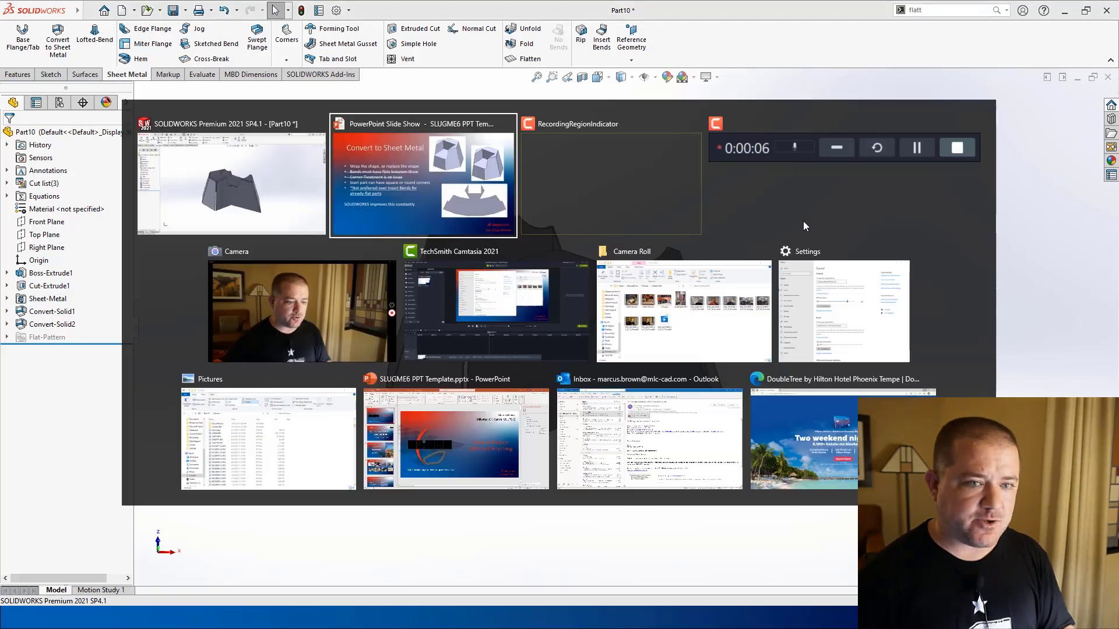
{"action": "left_click", "coordinate": [478, 151]}
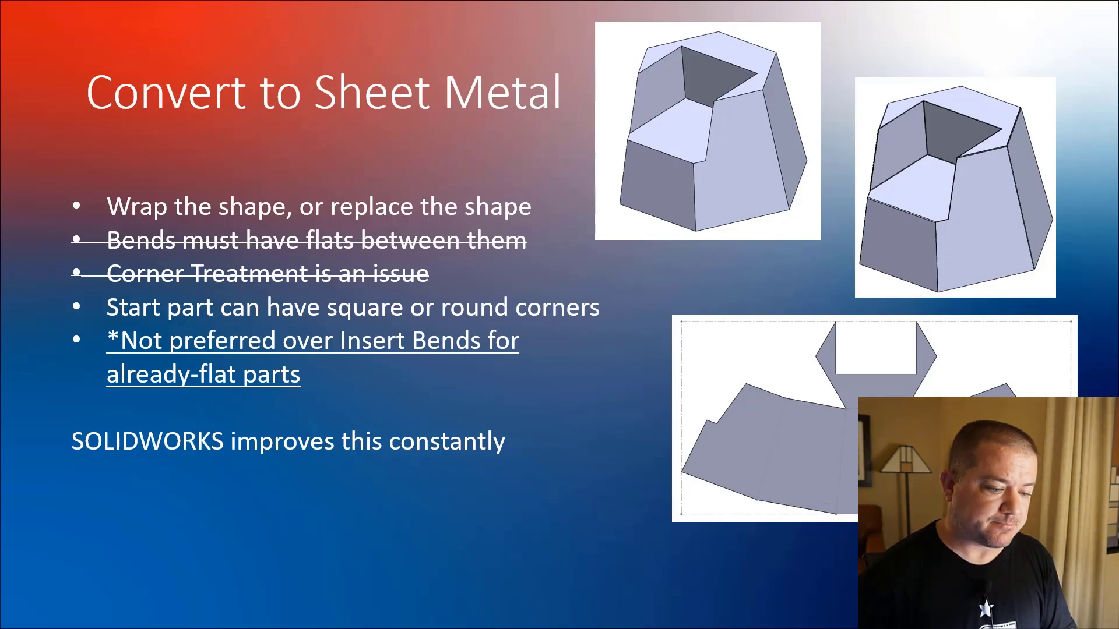
{"action": "key", "text": "Right"}
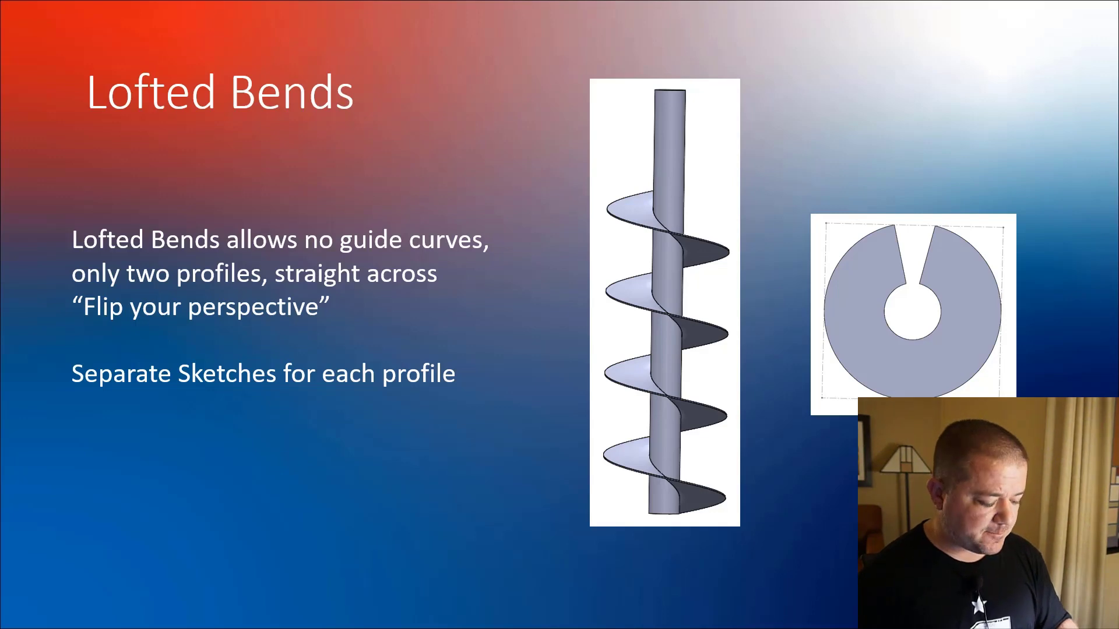
Switch back to SOLIDWORKS and create a new part document
{"action": "key", "text": "alt+Tab"}
{"action": "left_click", "coordinate": [501, 140]}
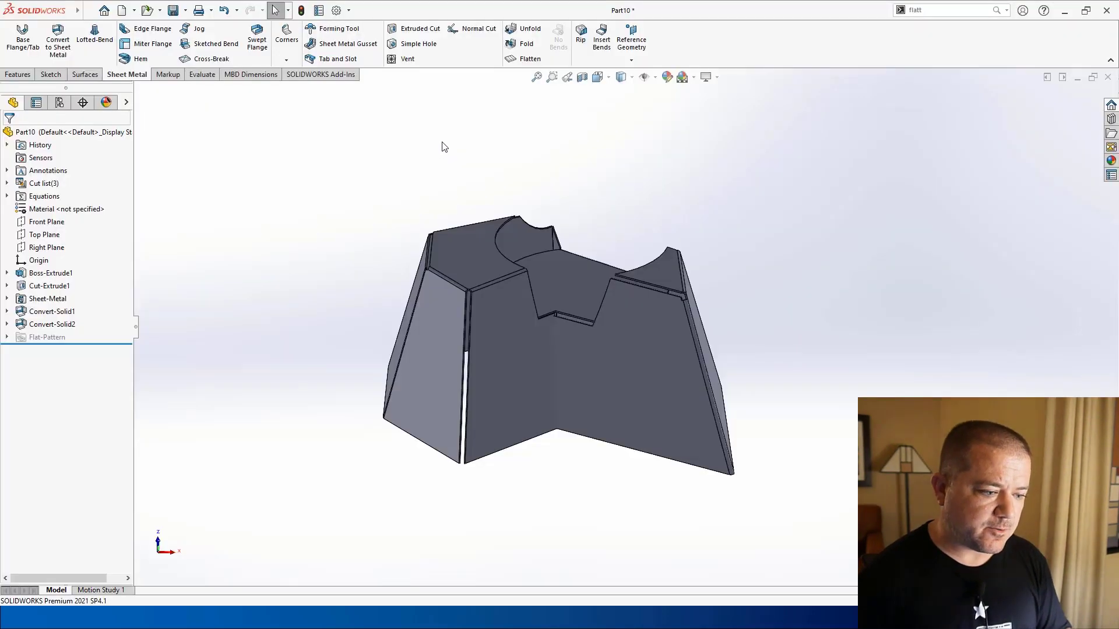
{"action": "left_click", "coordinate": [122, 10]}
{"action": "double_click", "coordinate": [241, 264]}
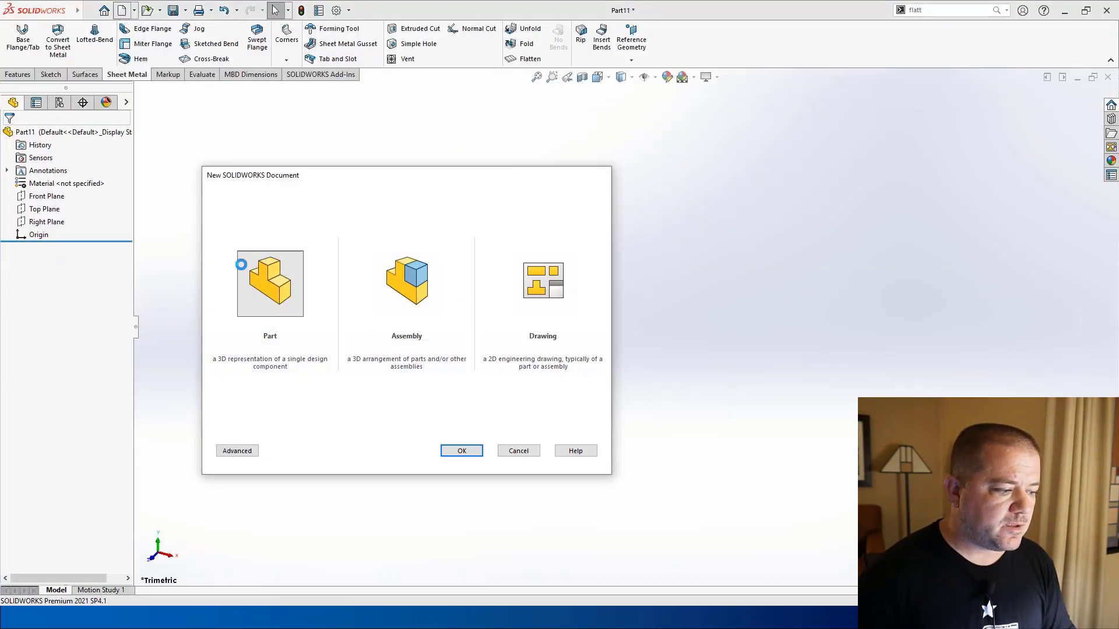
Sketch a circle of about 1.05 in radius on the Top Plane, centred on the origin
{"action": "left_click", "coordinate": [44, 209]}
{"action": "left_click", "coordinate": [81, 188]}
{"action": "left_click", "coordinate": [103, 30]}
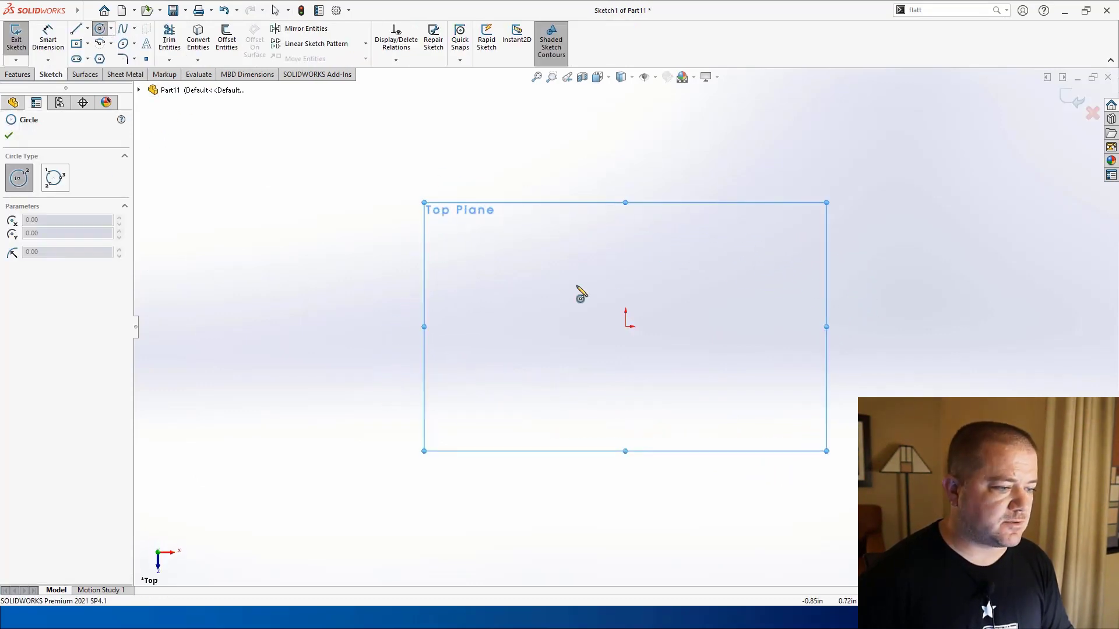
{"action": "left_click", "coordinate": [627, 326]}
{"action": "left_click", "coordinate": [672, 290]}
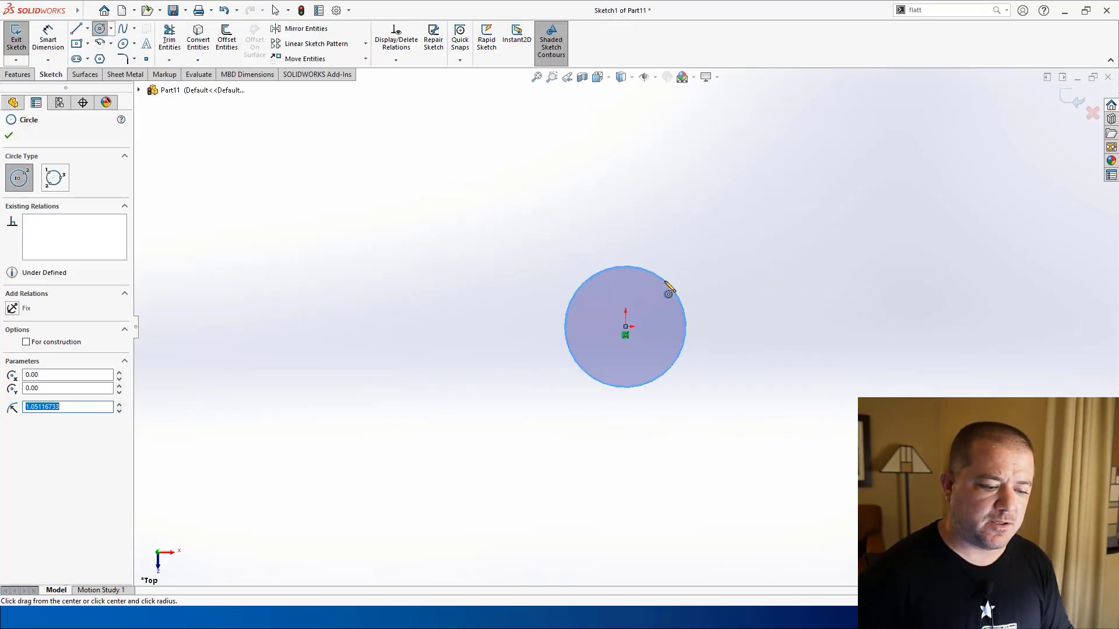
Dimension the circle's diameter and set it to 1.00 in
{"action": "key", "text": "s"}
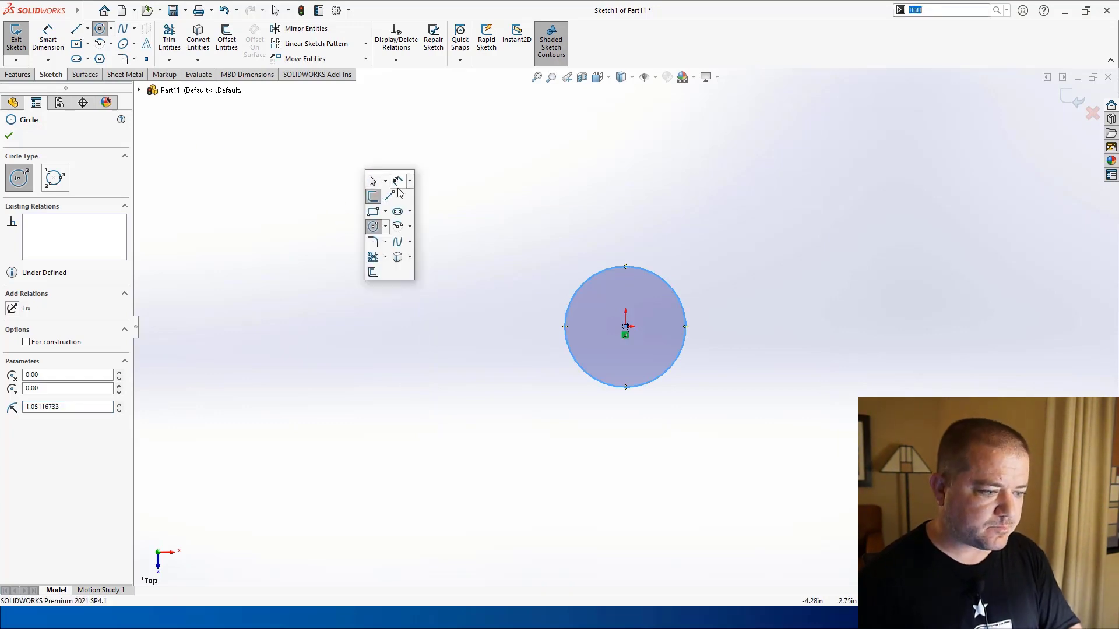
{"action": "left_click", "coordinate": [392, 182]}
{"action": "left_click", "coordinate": [600, 271]}
{"action": "left_click", "coordinate": [527, 250]}
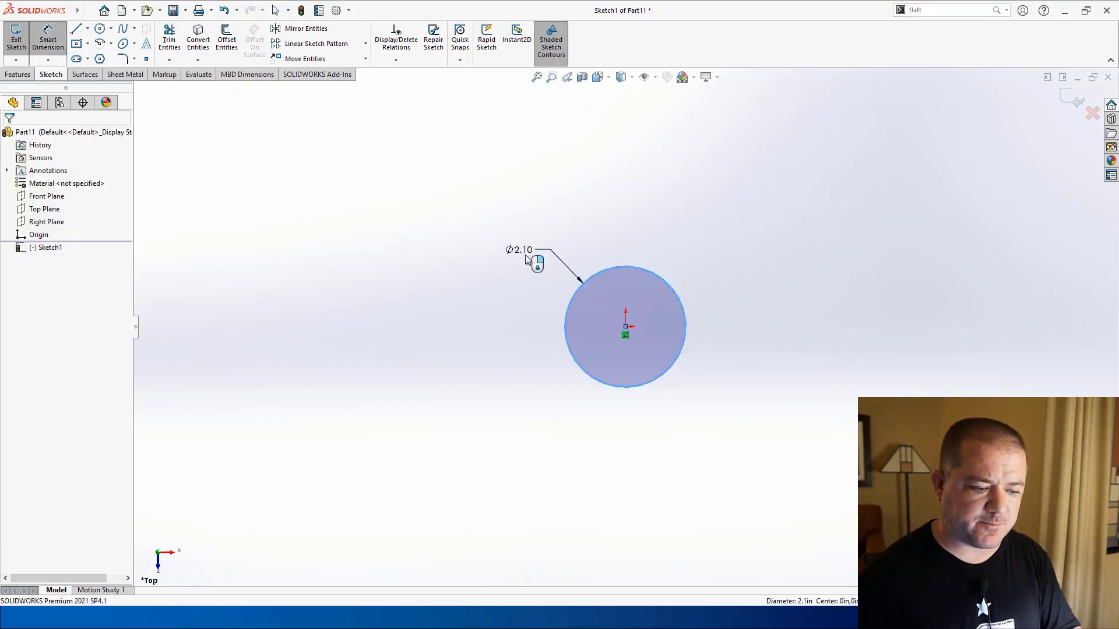
{"action": "type", "text": "1.00in"}
{"action": "key", "text": "Return"}
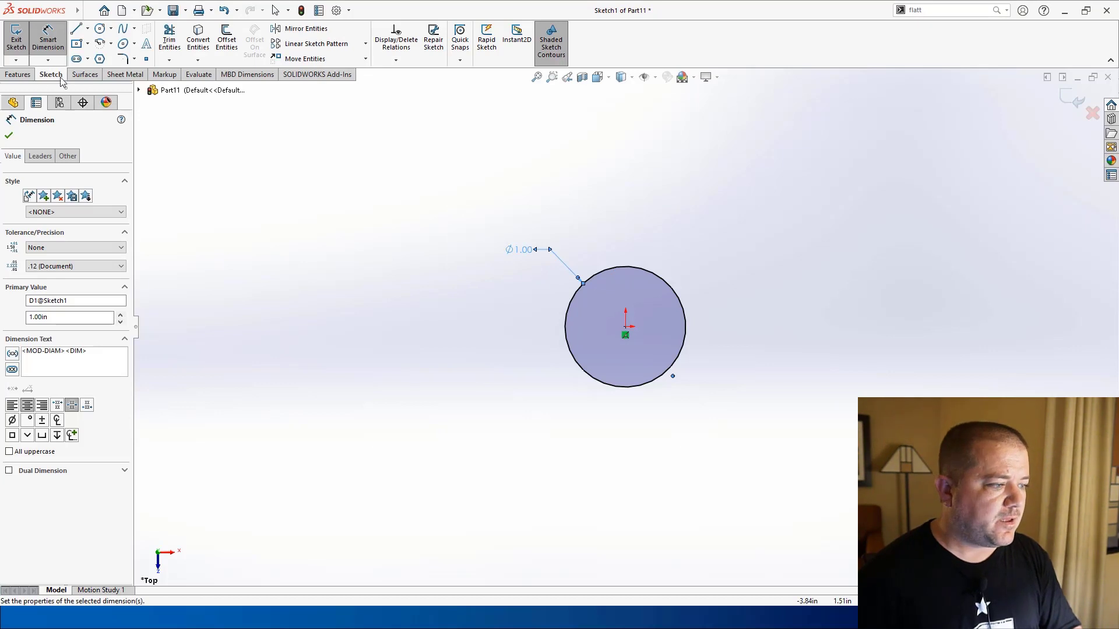
Create a clockwise constant-pitch helix from the 1 in circle with a 3.00 in pitch, 1 revolution and 0° start angle
{"action": "left_click", "coordinate": [18, 75]}
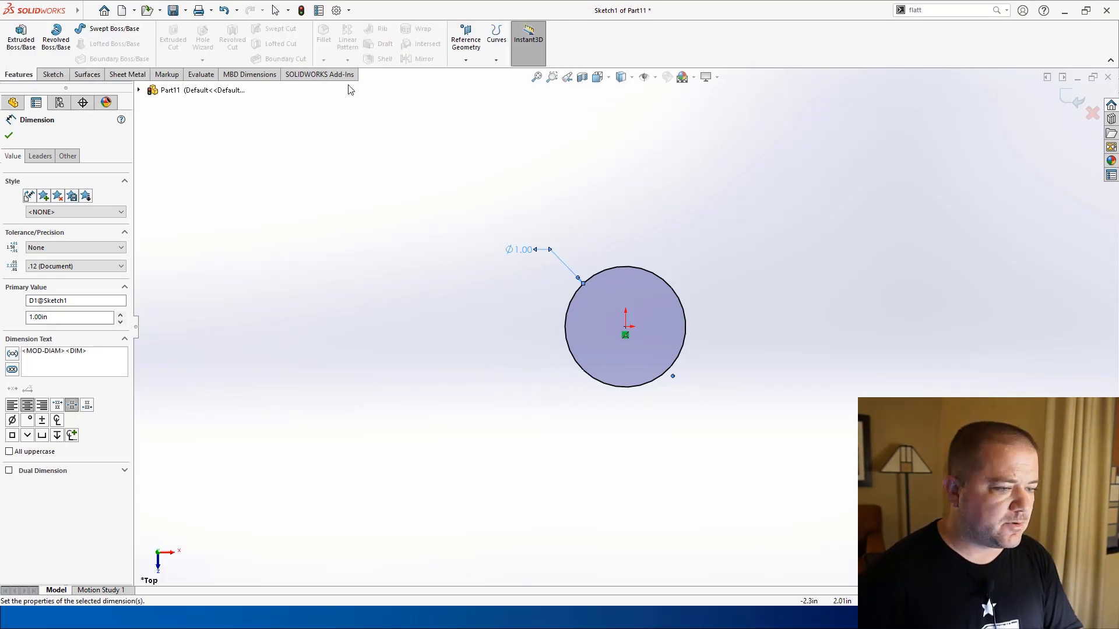
{"action": "left_click", "coordinate": [496, 38]}
{"action": "left_click", "coordinate": [525, 74]}
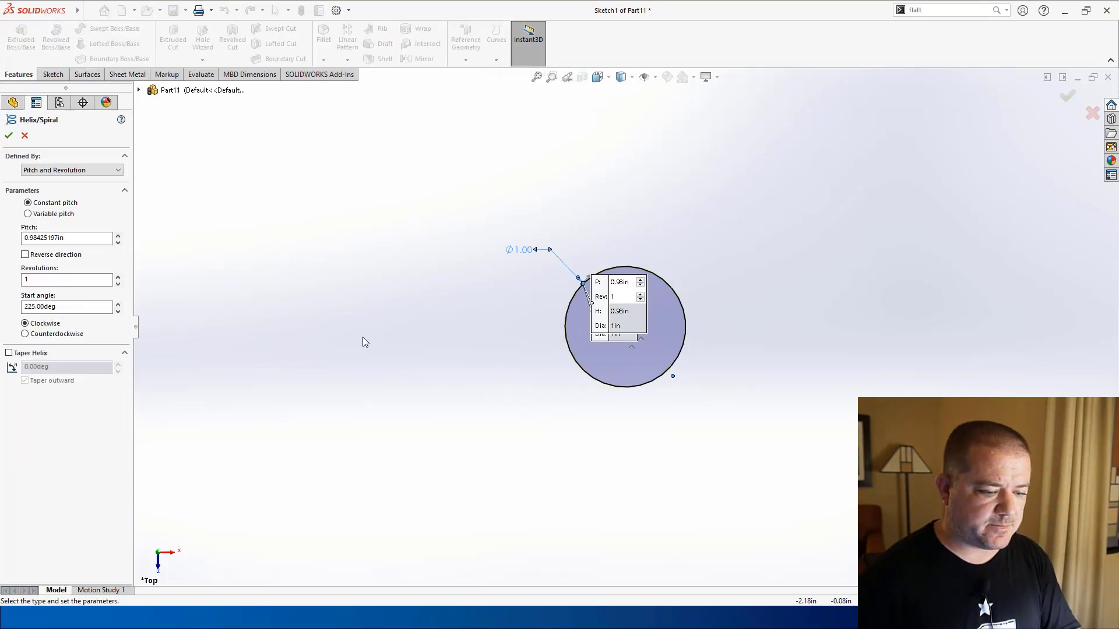
{"action": "left_click_drag", "start_coordinate": [64, 238], "coordinate": [1, 239]}
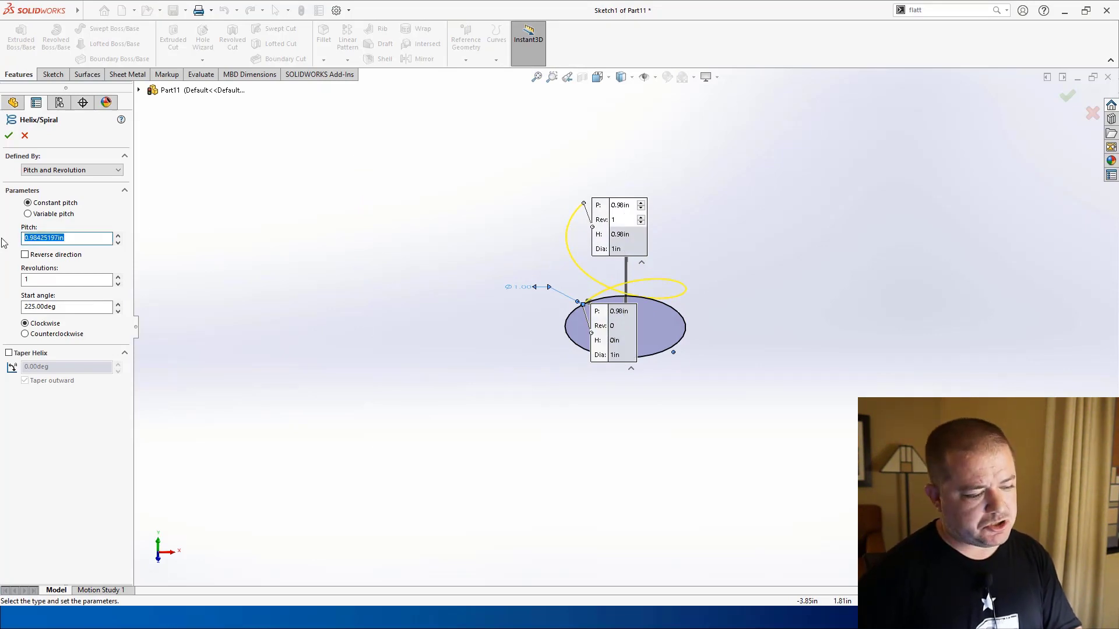
{"action": "type", "text": "2.00in"}
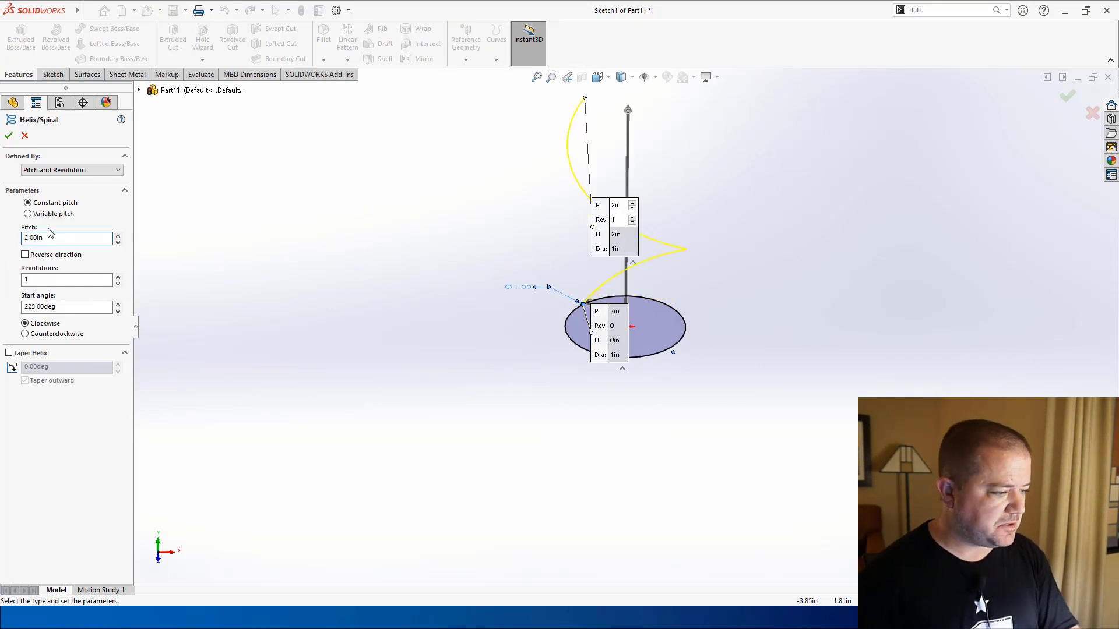
{"action": "type", "text": "3"}
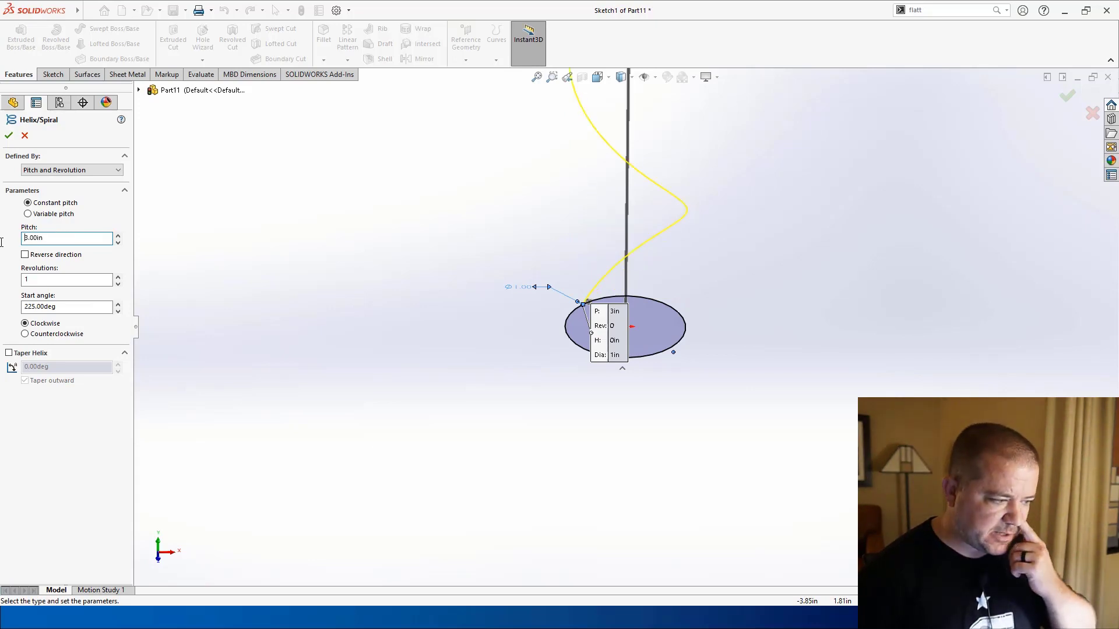
{"action": "left_click_drag", "start_coordinate": [69, 307], "coordinate": [2, 308]}
{"action": "type", "text": "0"}
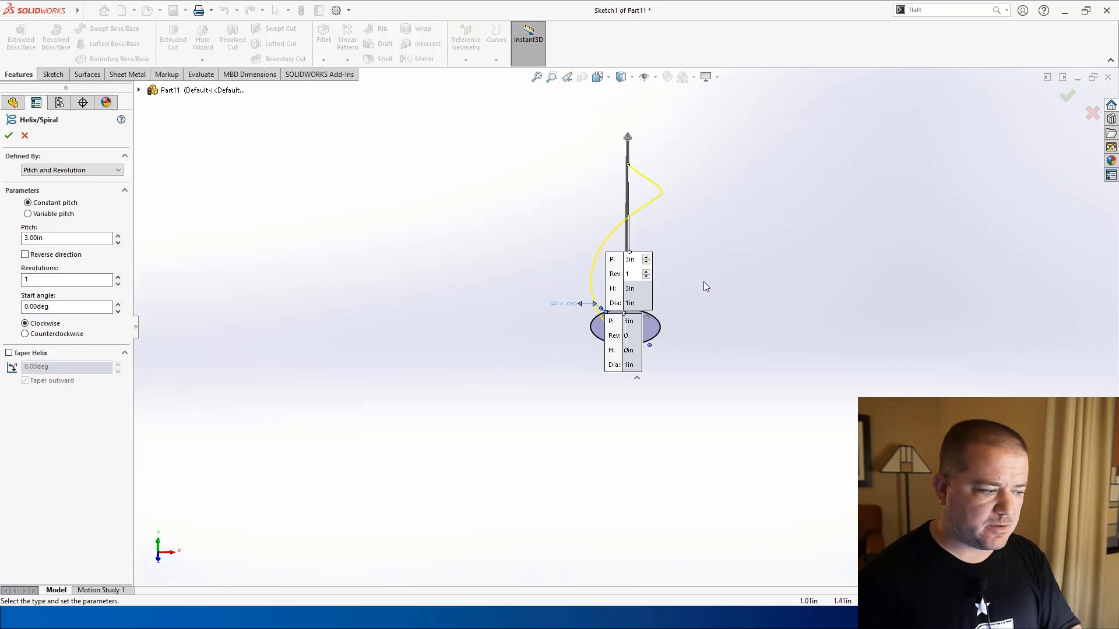
{"action": "left_click", "coordinate": [9, 135]}
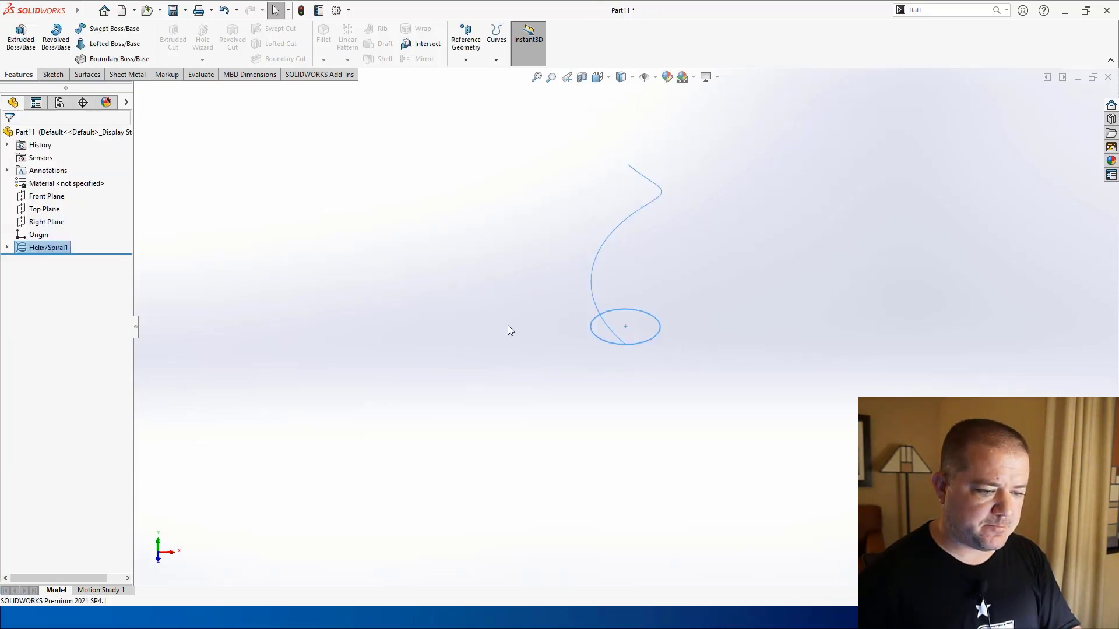
Sketch a circle about 2.19 in in diameter on the Top Plane, centred on the origin around the existing helix
{"action": "left_click", "coordinate": [58, 211]}
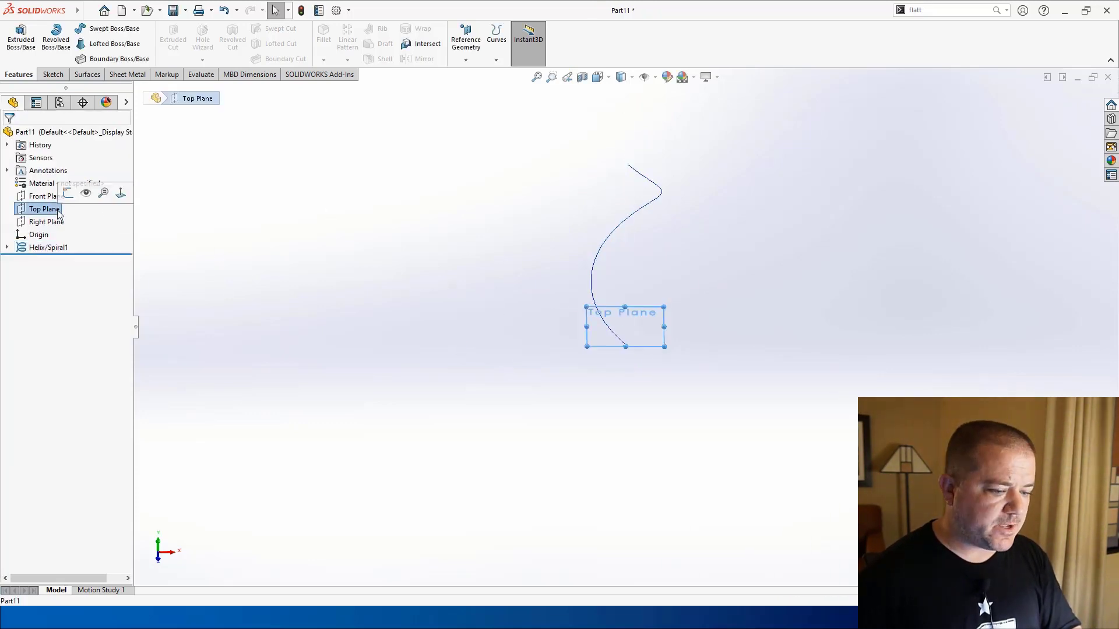
{"action": "left_click", "coordinate": [17, 211]}
{"action": "left_click", "coordinate": [28, 190]}
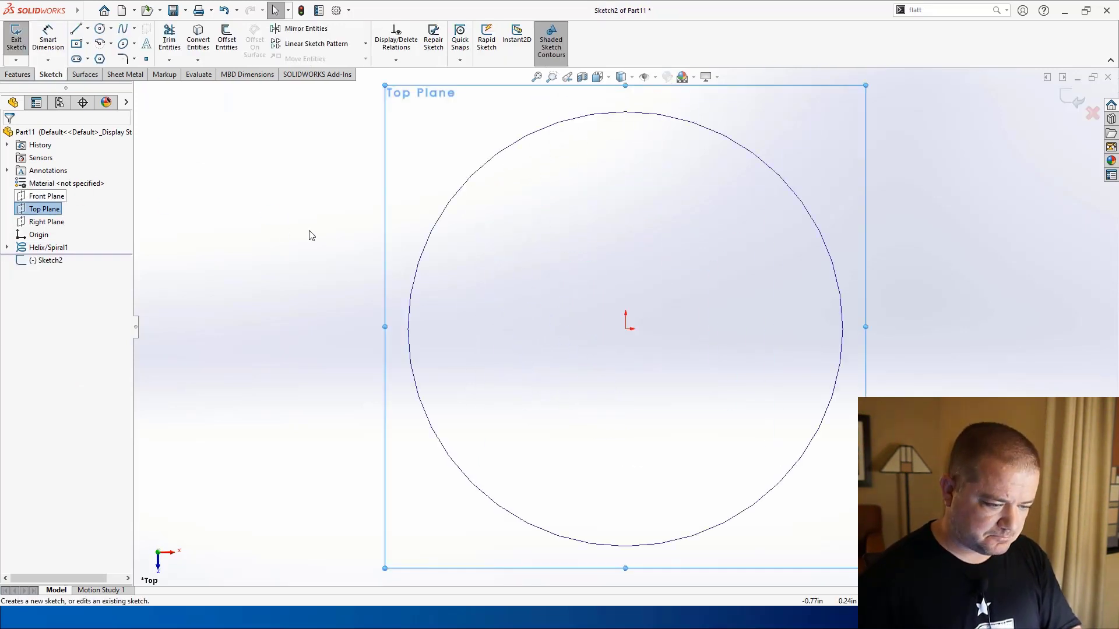
{"action": "scroll", "coordinate": [267, 191], "scroll_direction": "up", "scroll_amount": 3}
{"action": "left_click", "coordinate": [99, 28]}
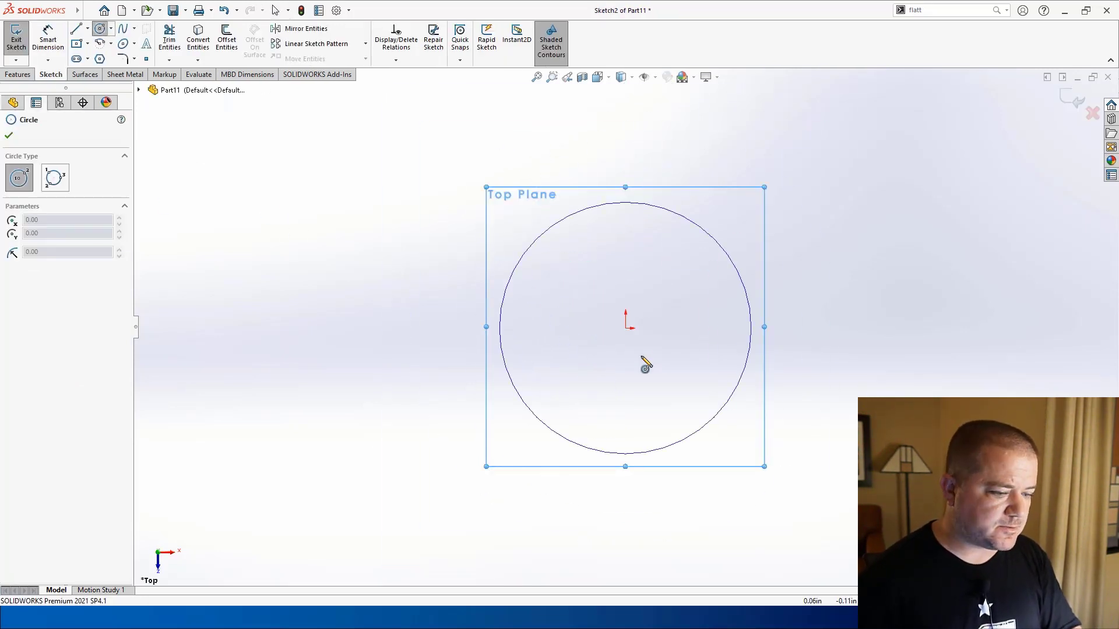
{"action": "left_click", "coordinate": [626, 326]}
{"action": "left_click", "coordinate": [781, 302]}
Dimension the new outer circle's diameter and set it to 4 in
{"action": "key", "text": "s"}
{"action": "left_click", "coordinate": [816, 304]}
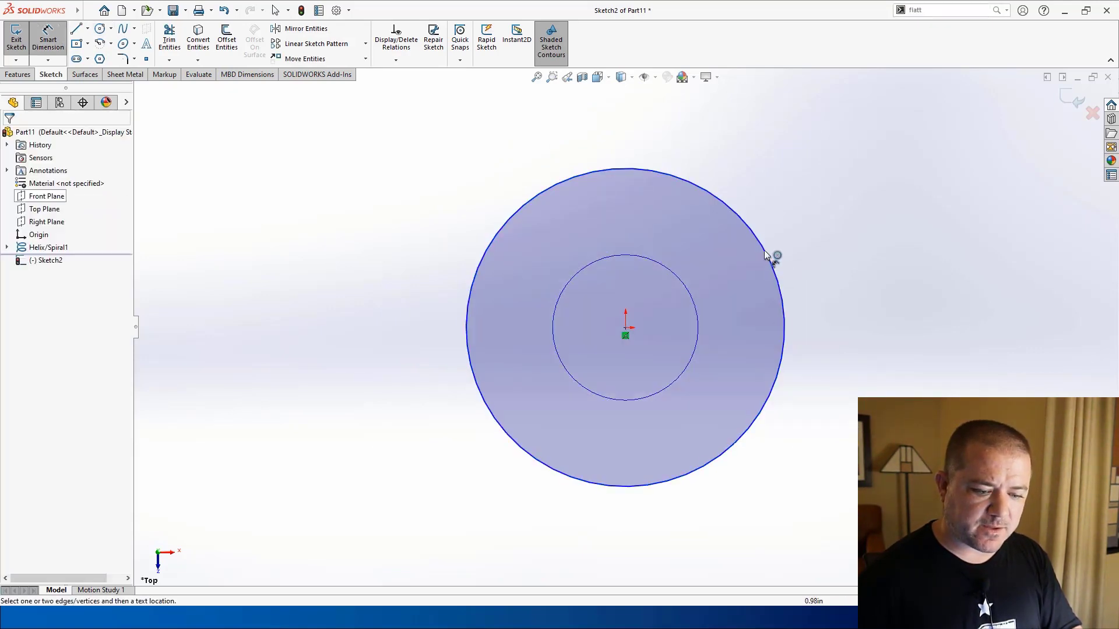
{"action": "left_click", "coordinate": [764, 250]}
{"action": "left_click", "coordinate": [872, 176]}
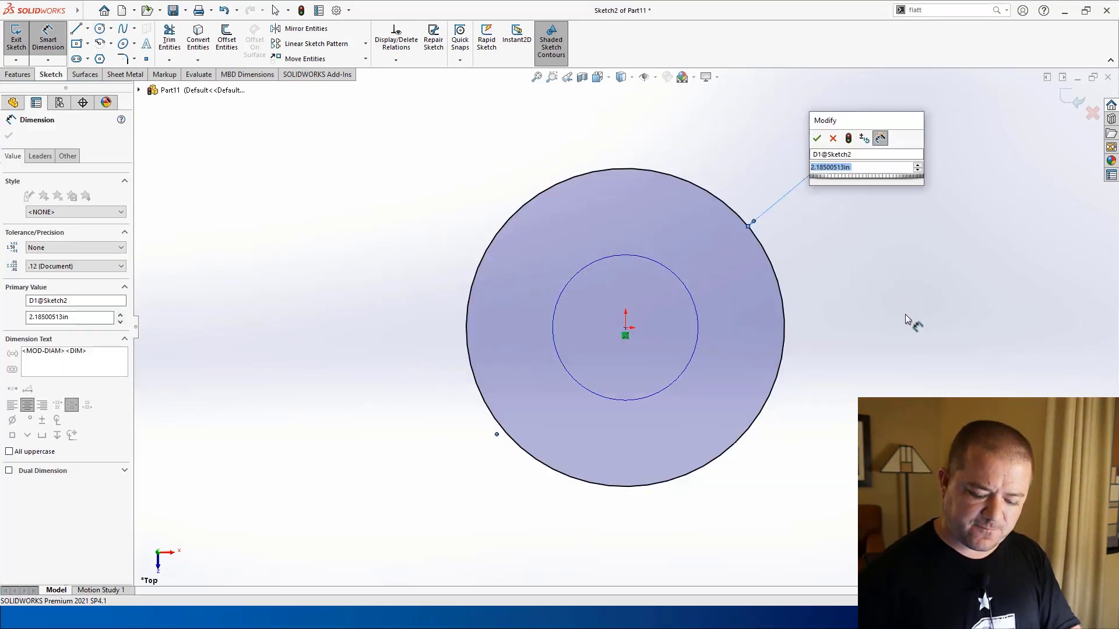
{"action": "type", "text": "4"}
{"action": "key", "text": "Return"}
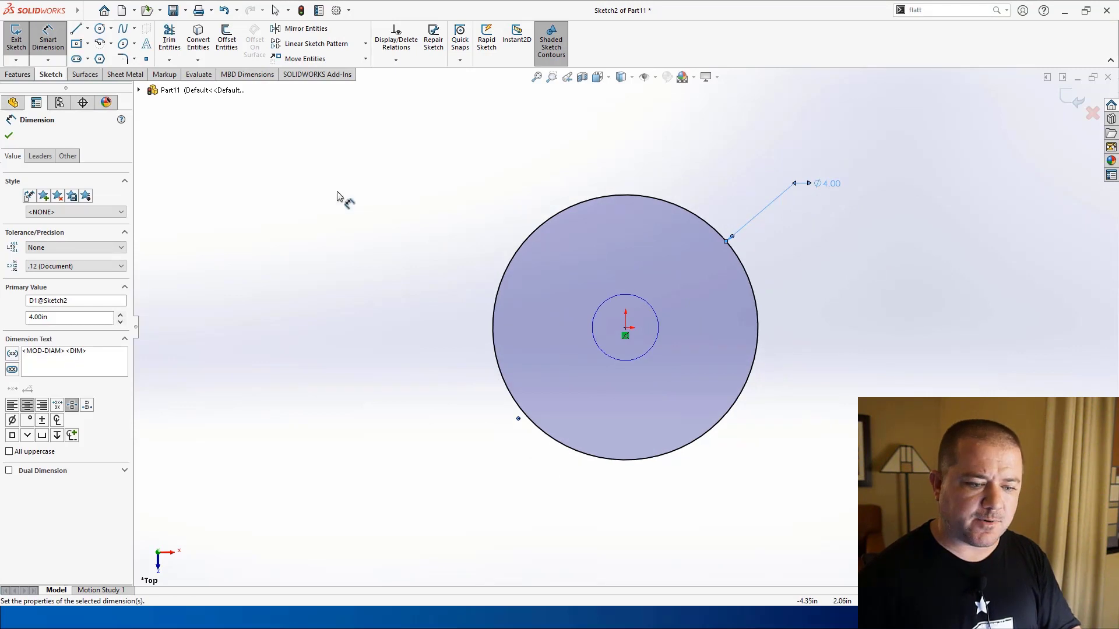
Create a clockwise helix from the 4 in circle with a 3.00 in pitch, 1 revolution and 0° start angle
{"action": "left_click", "coordinate": [18, 75]}
{"action": "left_click", "coordinate": [496, 47]}
{"action": "left_click", "coordinate": [527, 73]}
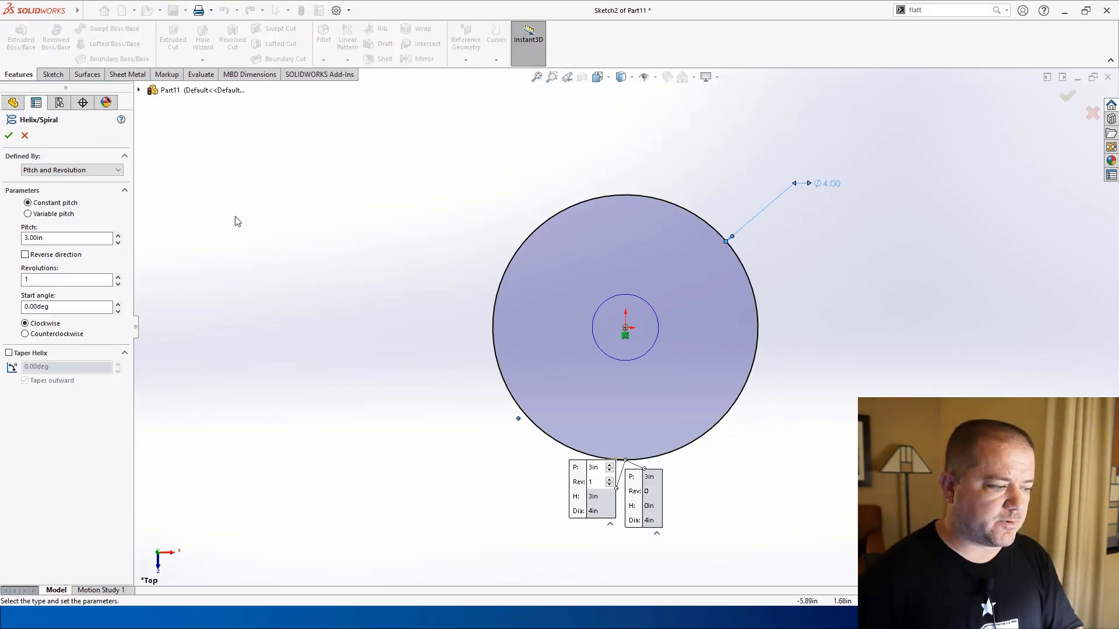
{"action": "left_click", "coordinate": [9, 135]}
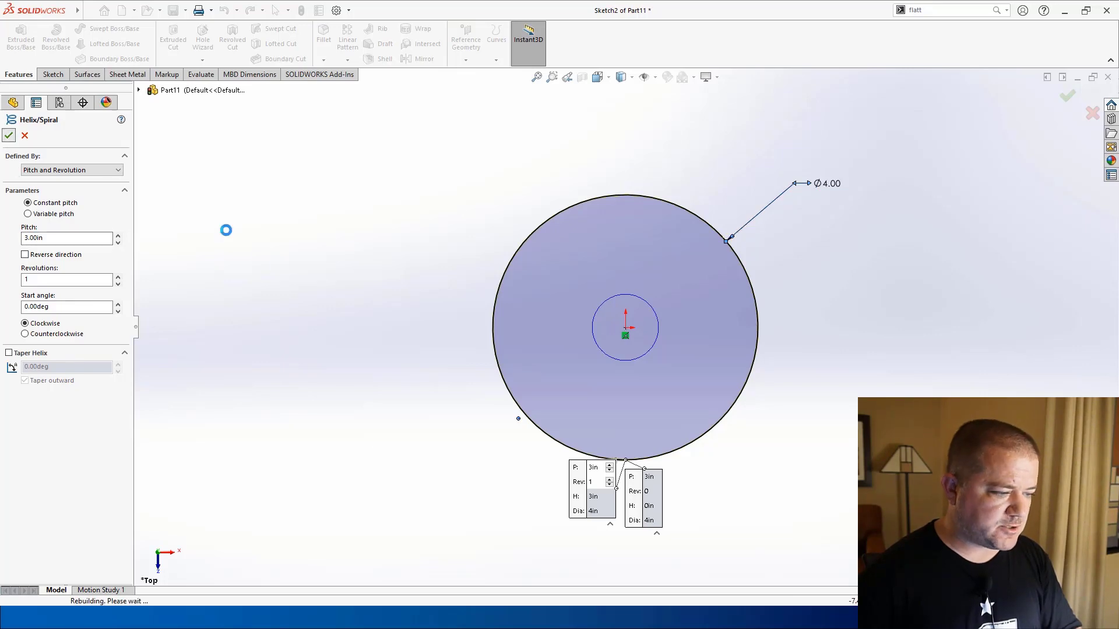
{"action": "middle_click_drag", "start_coordinate": [395, 320], "coordinate": [464, 220]}
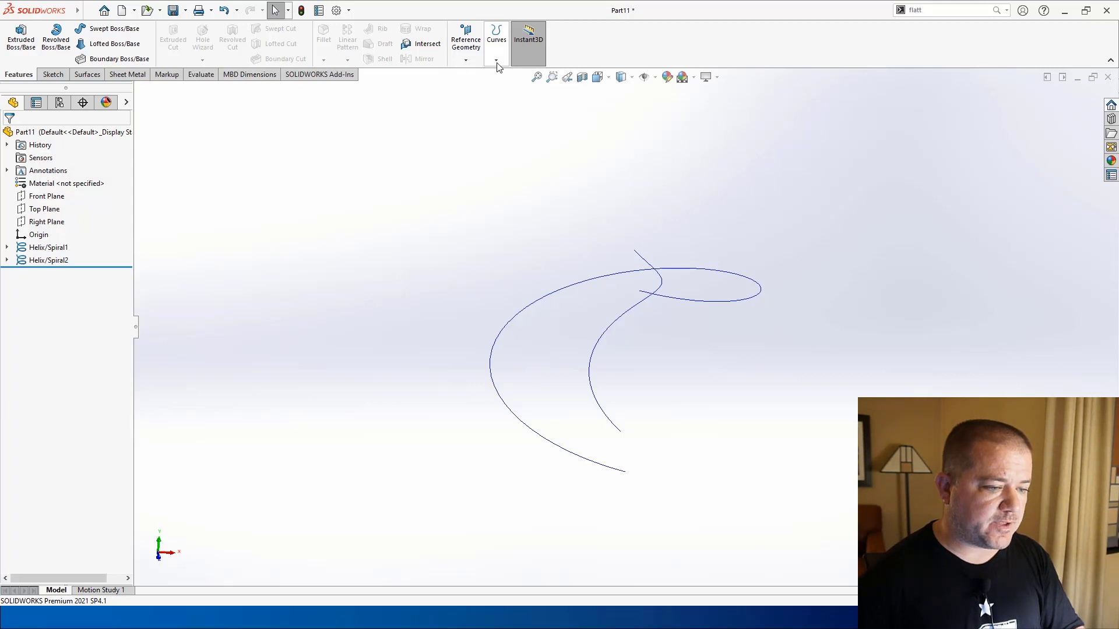
Convert the outer helix into a 3D sketch curve and exit the sketch
{"action": "left_click", "coordinate": [53, 74]}
{"action": "left_click", "coordinate": [16, 60]}
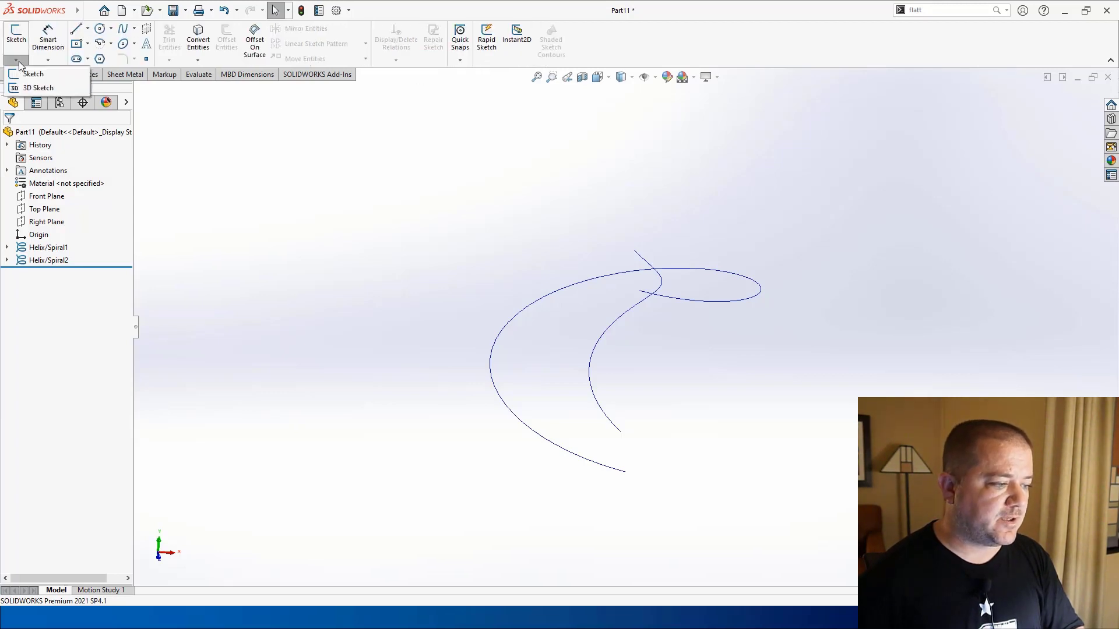
{"action": "left_click", "coordinate": [36, 88]}
{"action": "left_click", "coordinate": [558, 293]}
{"action": "left_click", "coordinate": [198, 38]}
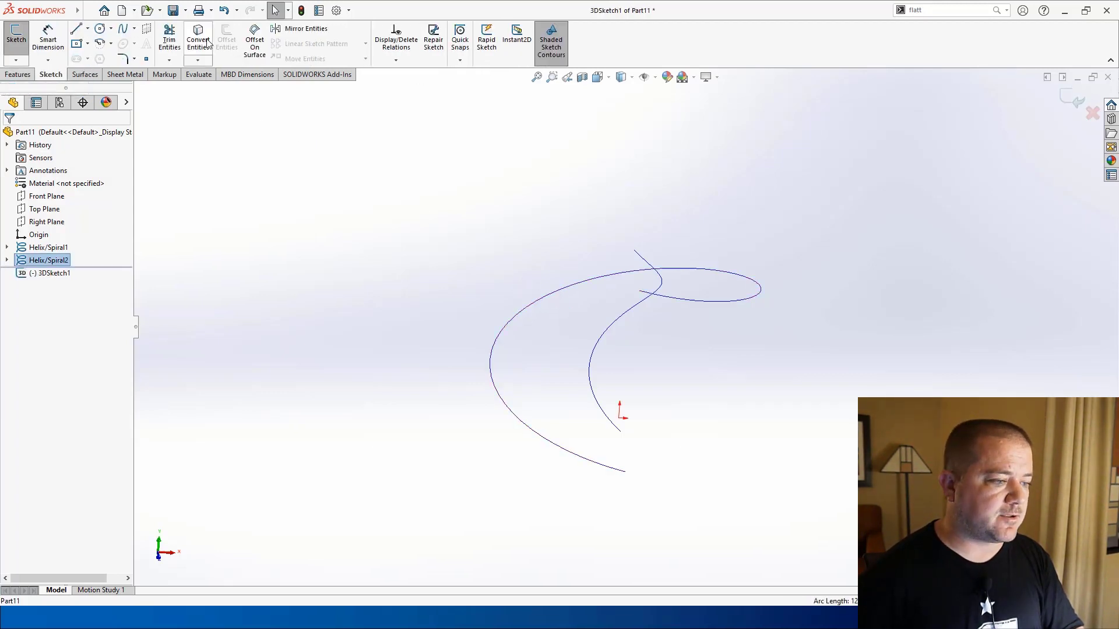
{"action": "left_click", "coordinate": [1064, 104]}
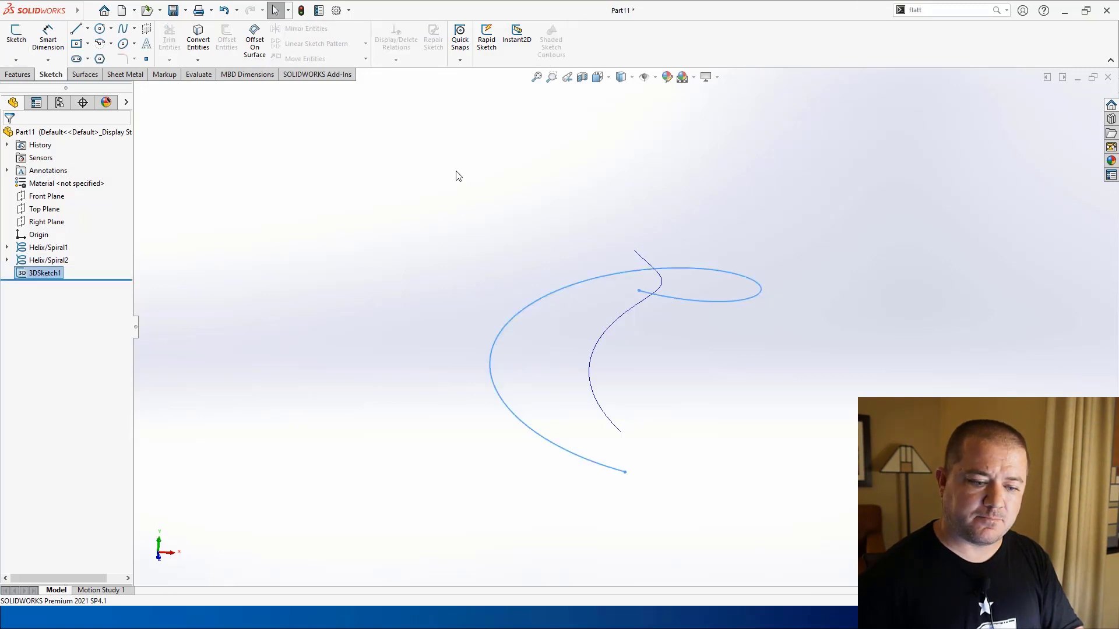
Convert the inner helix into a curve in a second, separate 3D sketch and exit it
{"action": "left_click", "coordinate": [16, 60]}
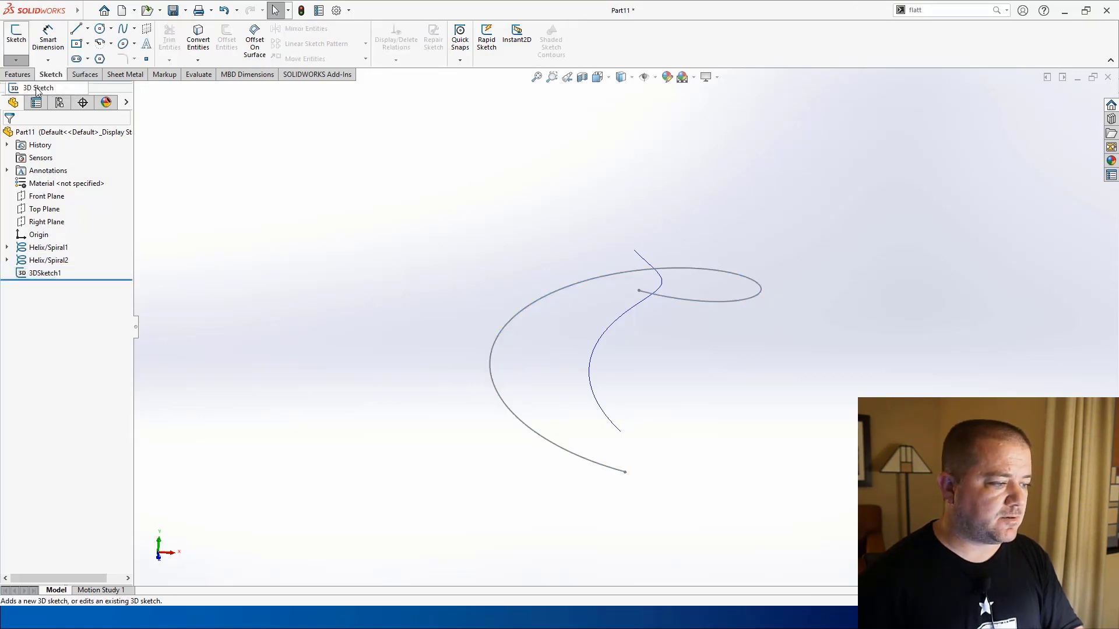
{"action": "left_click", "coordinate": [26, 82]}
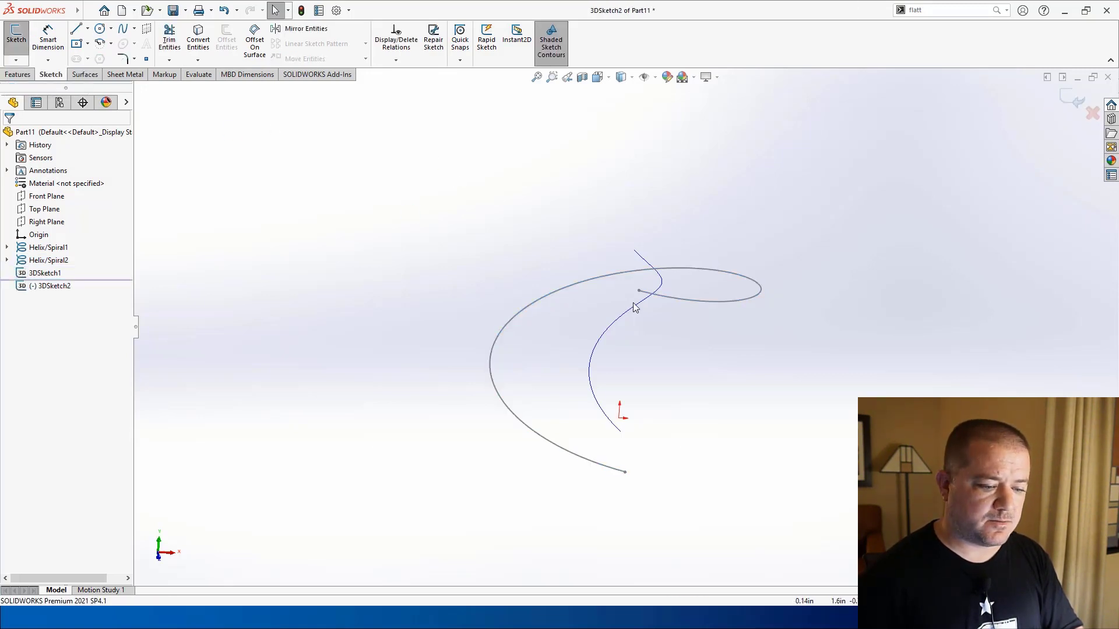
{"action": "left_click", "coordinate": [198, 38]}
{"action": "left_click", "coordinate": [1072, 95]}
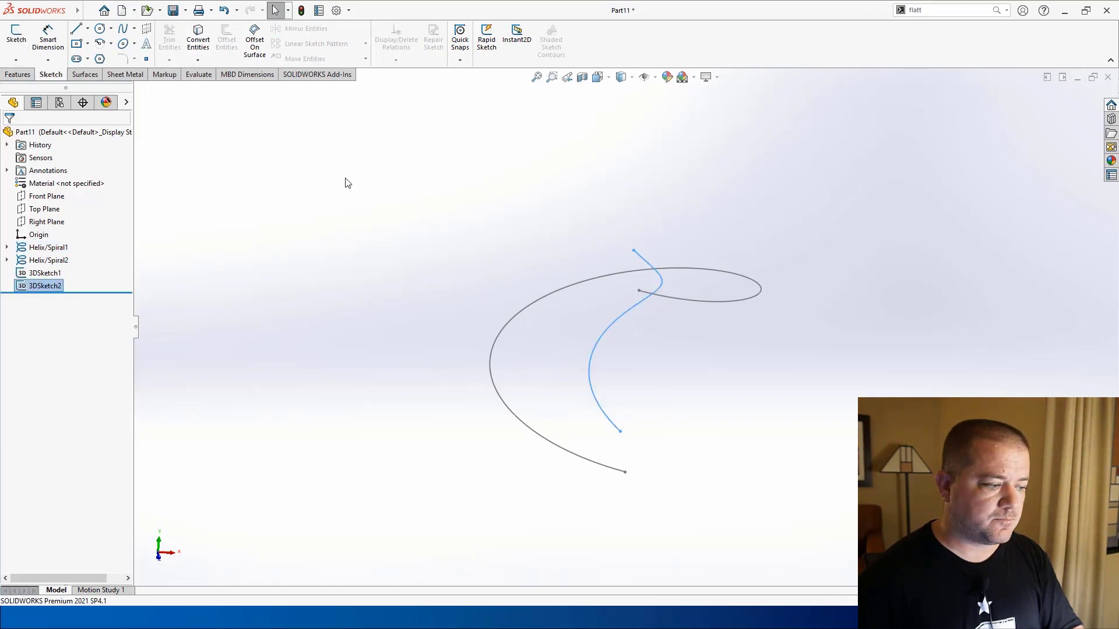
Hide both helix features so only the two 3D sketches are displayed
{"action": "left_click", "coordinate": [41, 259]}
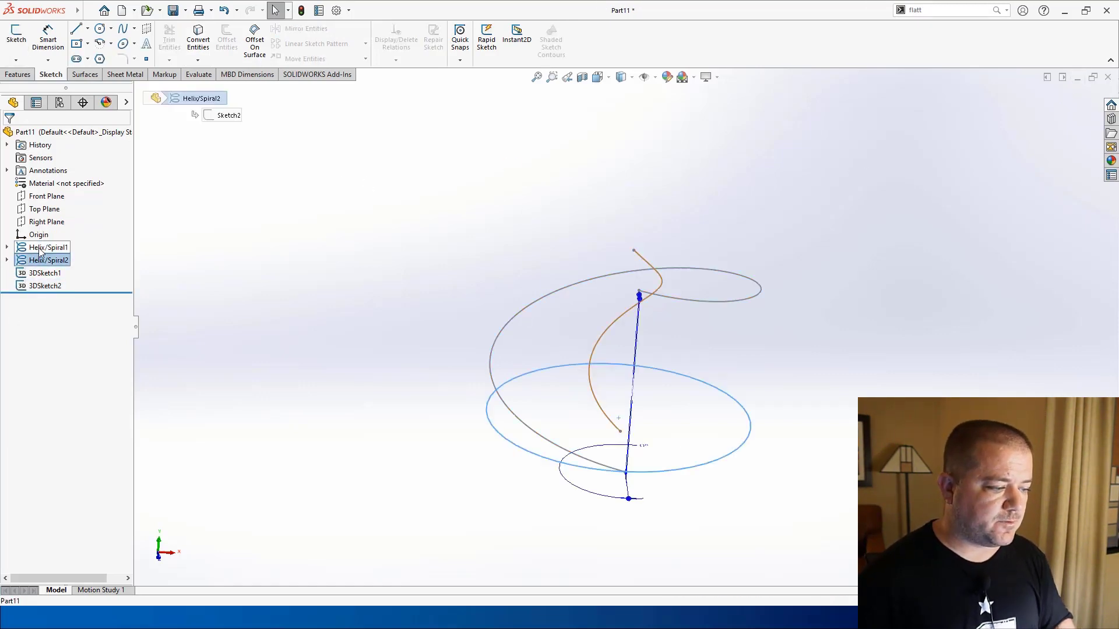
{"action": "left_click", "coordinate": [40, 247]}
{"action": "left_click", "coordinate": [46, 232]}
{"action": "left_click", "coordinate": [44, 261]}
{"action": "left_click", "coordinate": [194, 308]}
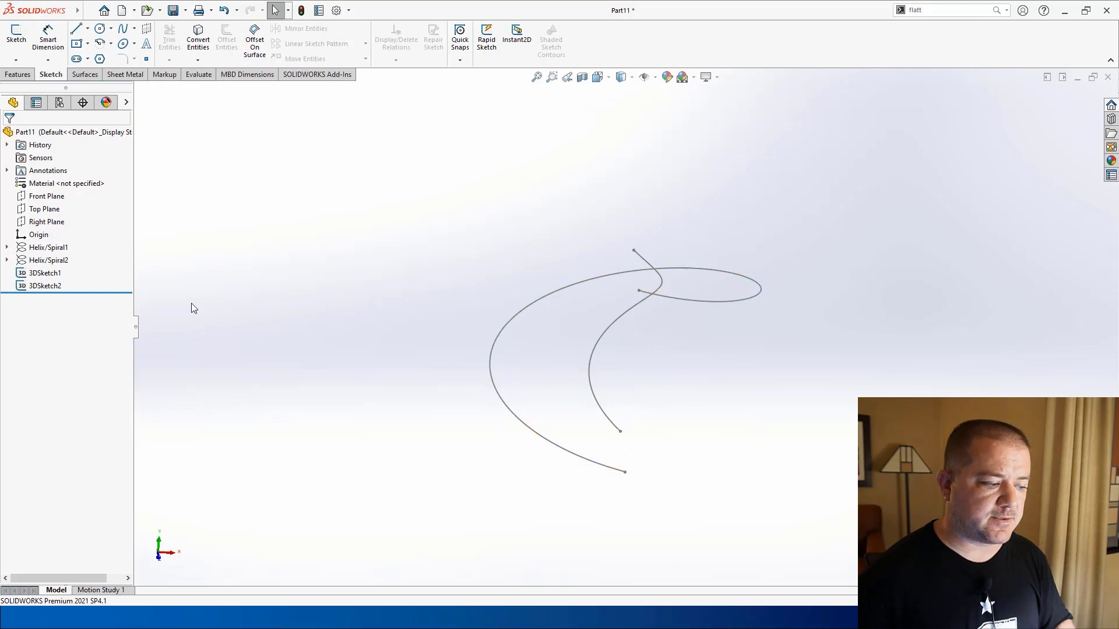
Create a Lofted Bend with the Formed method, 0.029 in thick, between the outer and inner 3D sketch curves
{"action": "left_click", "coordinate": [132, 75]}
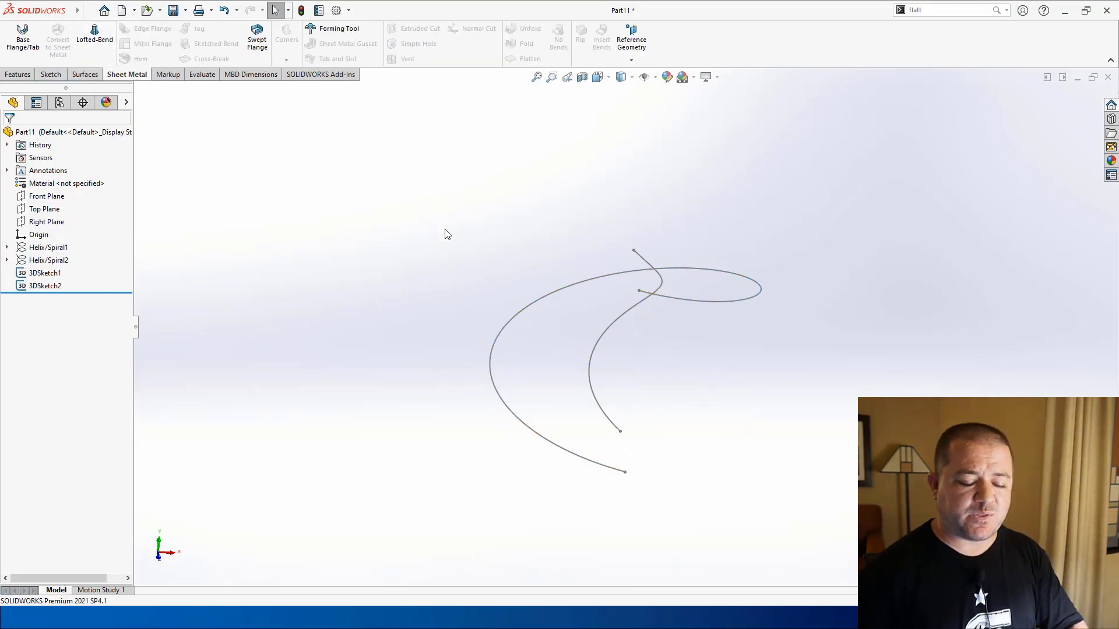
{"action": "middle_click_drag", "start_coordinate": [446, 234], "coordinate": [497, 287]}
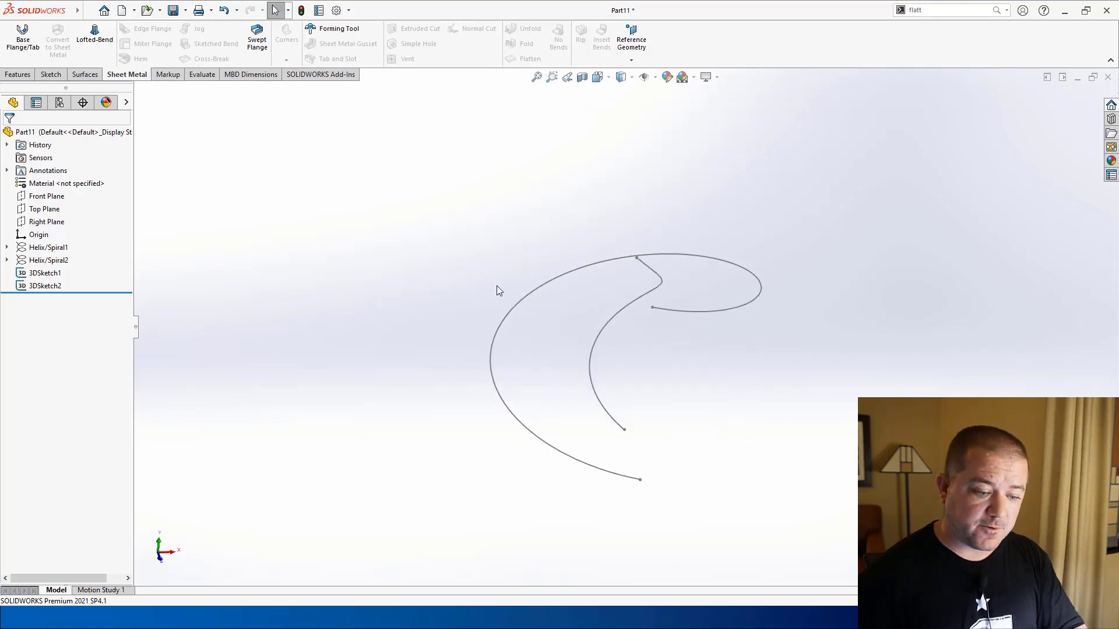
{"action": "left_click", "coordinate": [116, 54]}
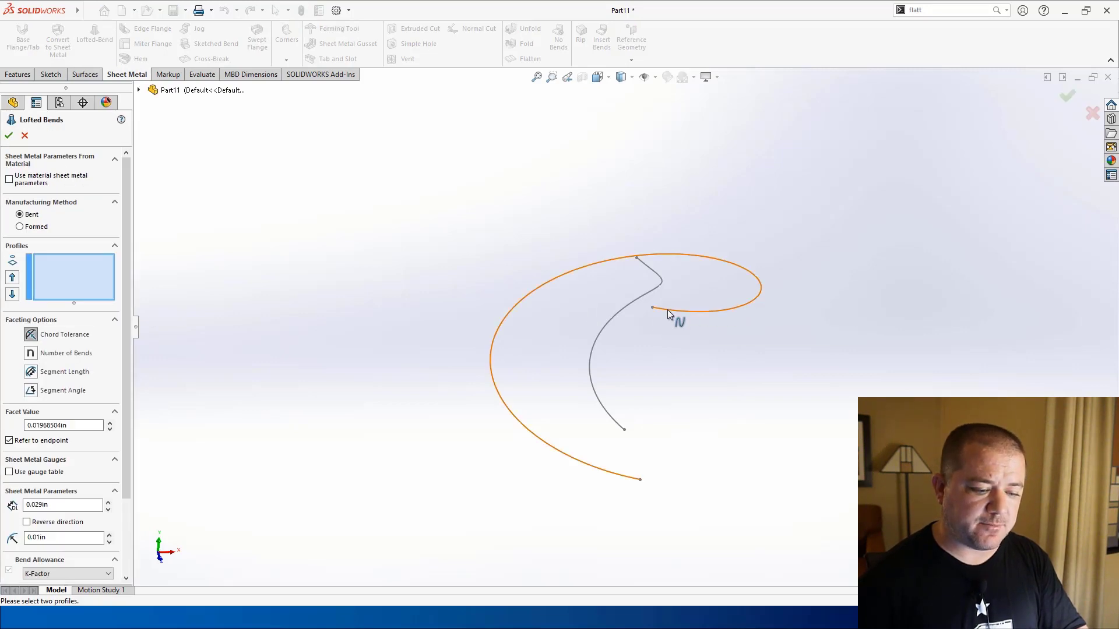
{"action": "left_click", "coordinate": [34, 227]}
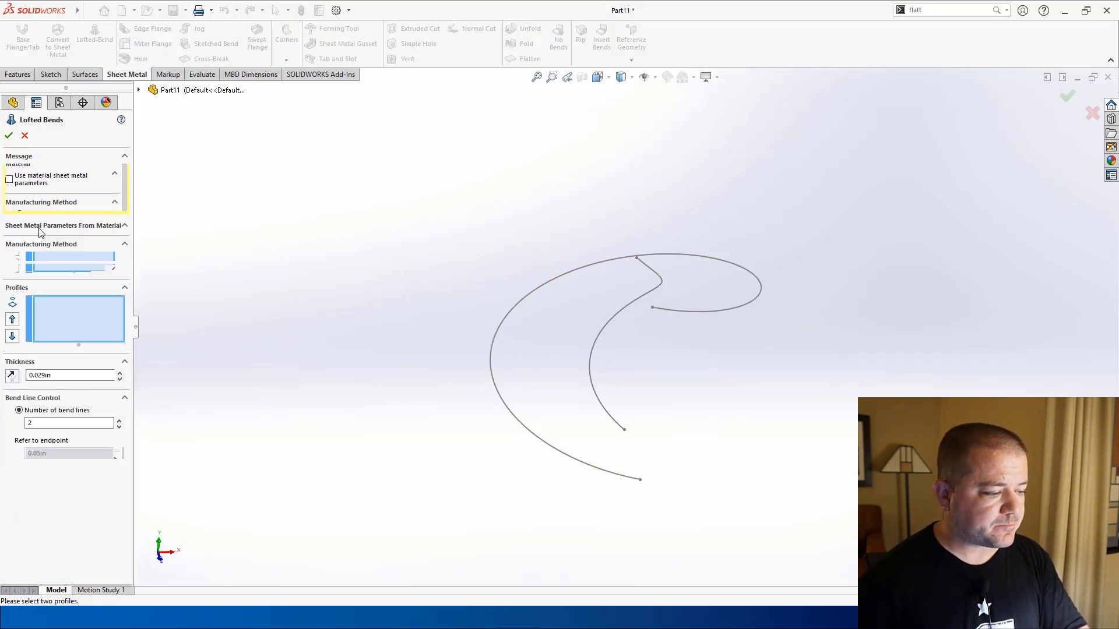
{"action": "left_click", "coordinate": [673, 310]}
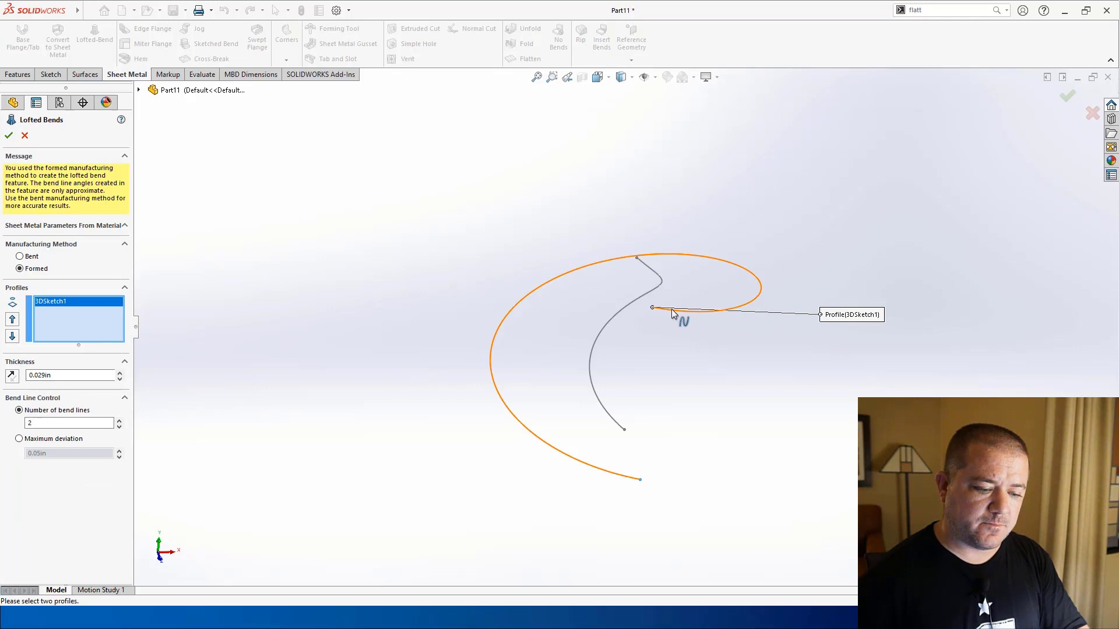
{"action": "left_click", "coordinate": [644, 268]}
{"action": "middle_click_drag", "start_coordinate": [671, 281], "coordinate": [723, 266]}
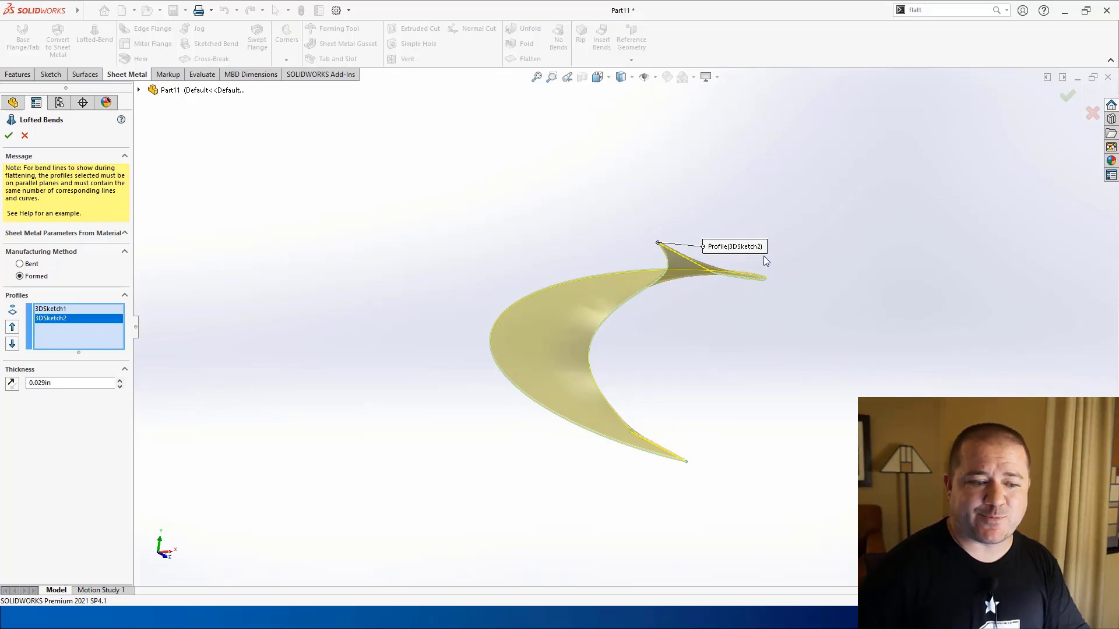
{"action": "mouse_move", "coordinate": [751, 251]}
{"action": "middle_mouse_down"}
{"action": "mouse_move", "coordinate": [735, 443]}
{"action": "mouse_move", "coordinate": [734, 214]}
{"action": "mouse_move", "coordinate": [744, 221]}
{"action": "middle_mouse_up"}
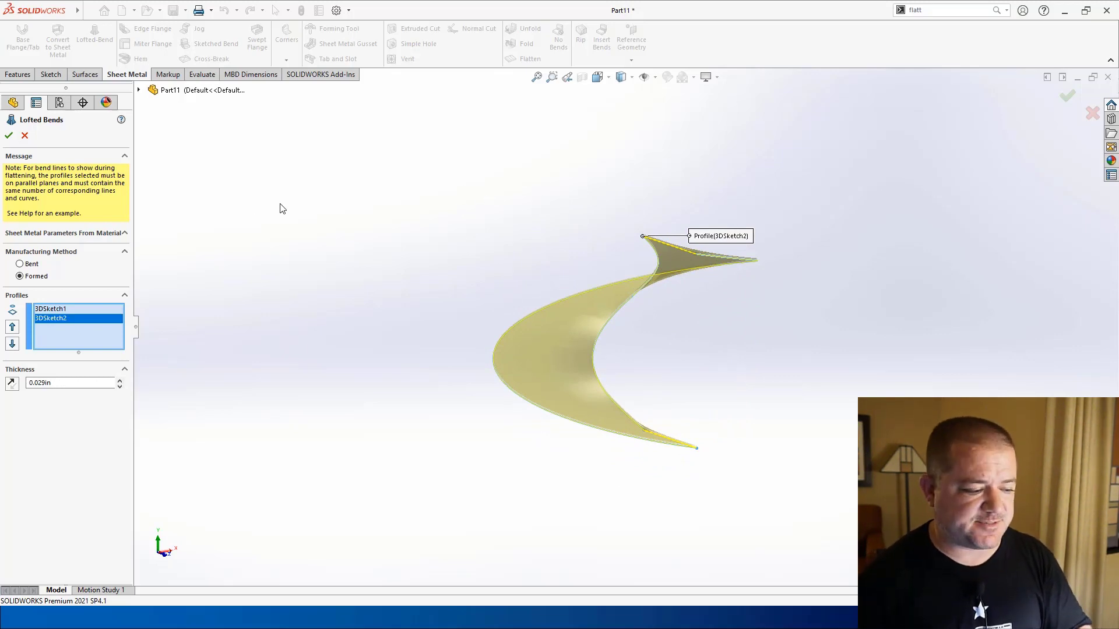
{"action": "left_click", "coordinate": [8, 135]}
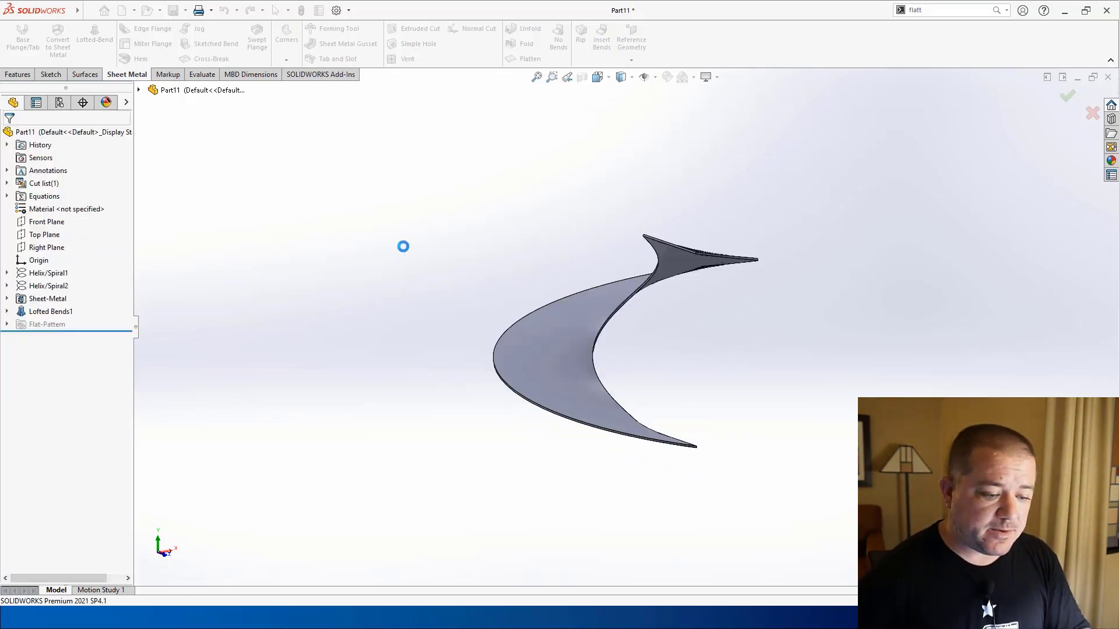
Flatten the lofted auger flight to inspect its flat pattern, and return it to the formed state
{"action": "middle_click_drag", "start_coordinate": [402, 245], "coordinate": [466, 147]}
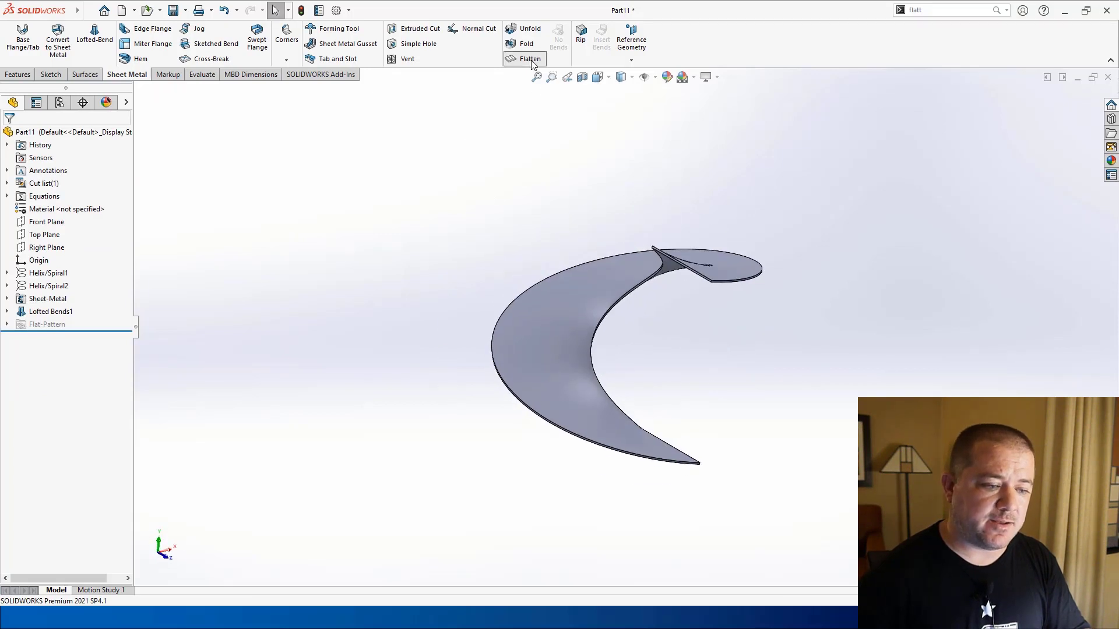
{"action": "left_click", "coordinate": [526, 59]}
{"action": "middle_click_drag", "start_coordinate": [587, 322], "coordinate": [606, 431]}
{"action": "scroll", "coordinate": [638, 221], "scroll_direction": "down", "scroll_amount": 2}
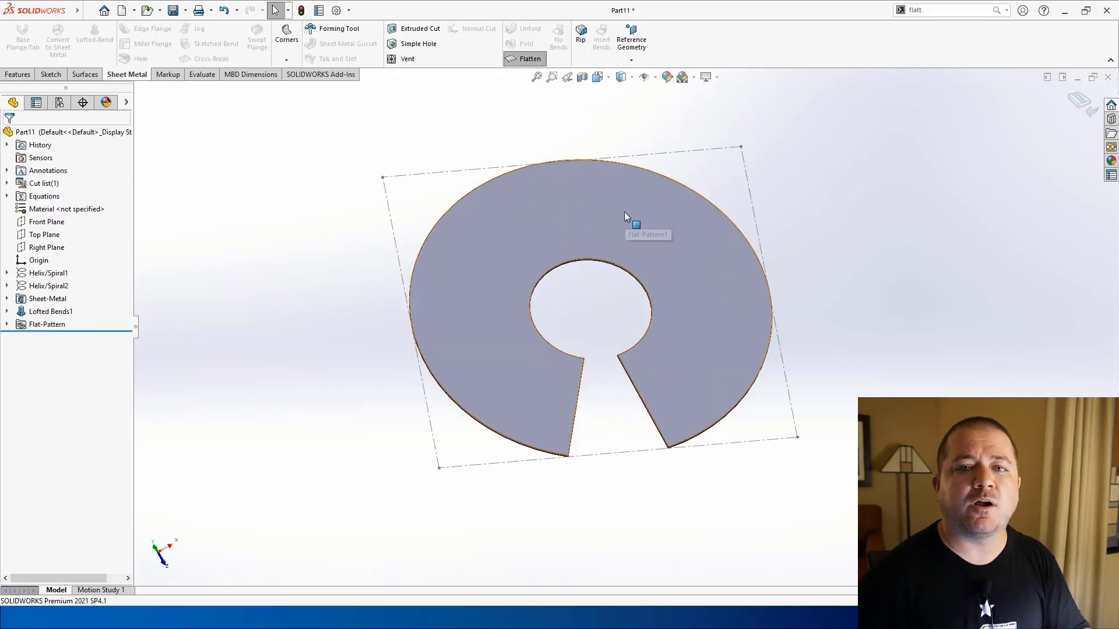
{"action": "left_click", "coordinate": [526, 59]}
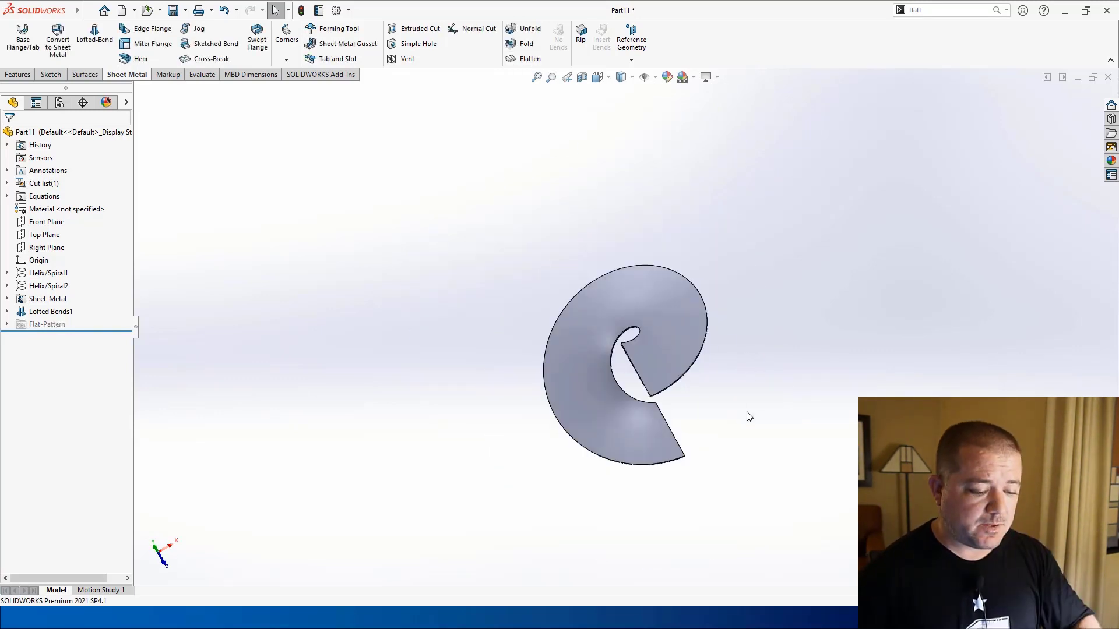
{"action": "middle_click_drag", "start_coordinate": [746, 415], "coordinate": [774, 390]}
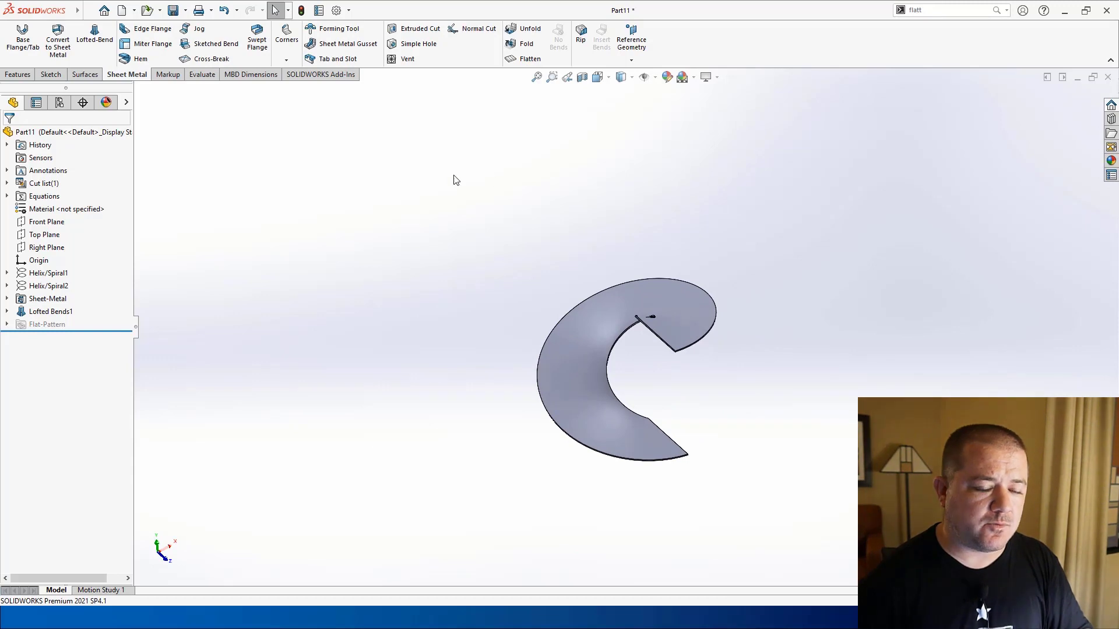
Start a new part and create a reference plane offset about 2.62 in above the Top Plane
{"action": "left_click", "coordinate": [121, 10]}
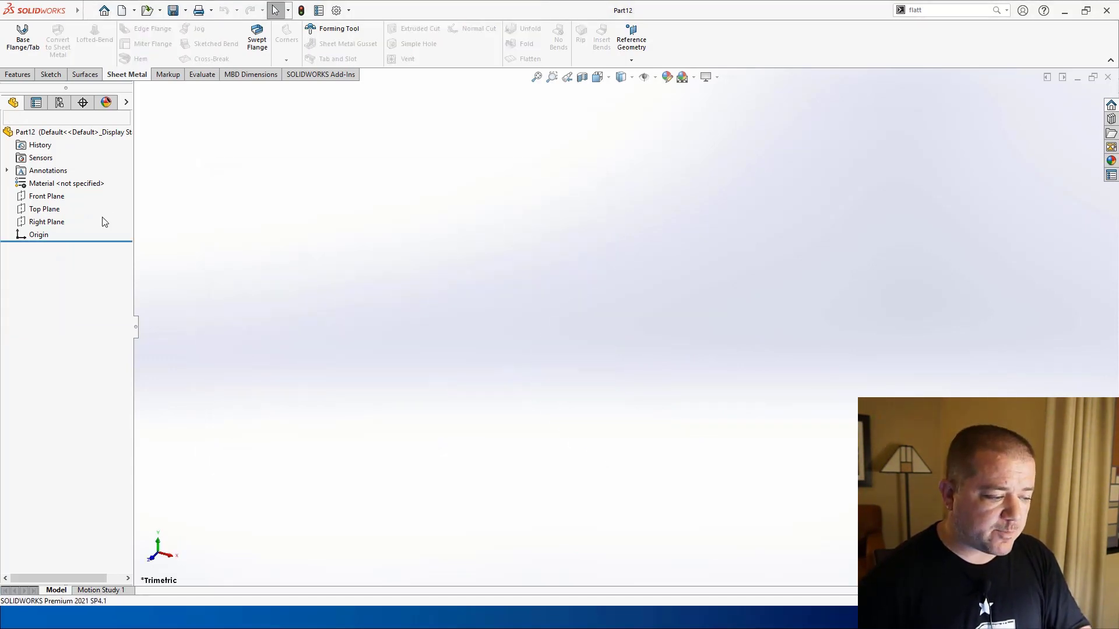
{"action": "left_click", "coordinate": [44, 208]}
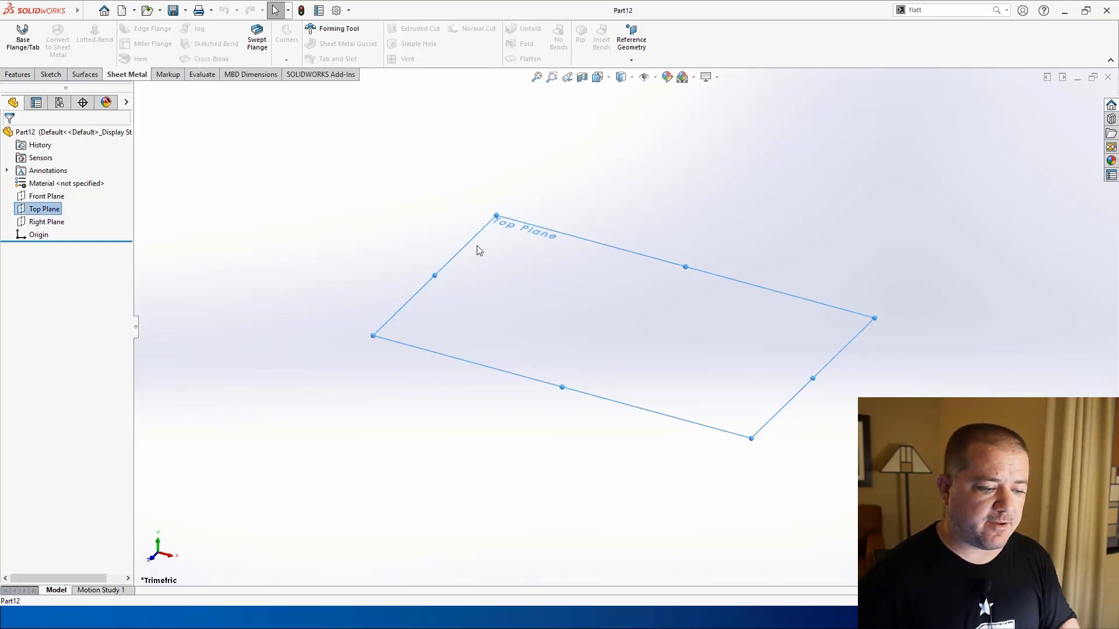
{"action": "left_click_drag", "start_coordinate": [472, 249], "coordinate": [466, 113], "text": "ctrl"}
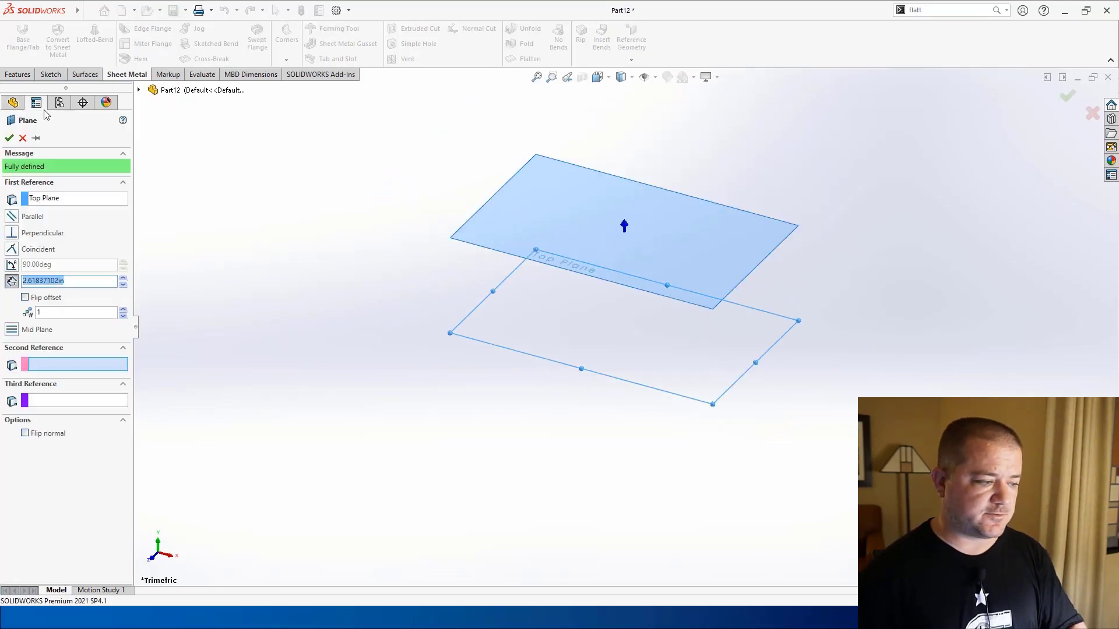
{"action": "left_click", "coordinate": [9, 138]}
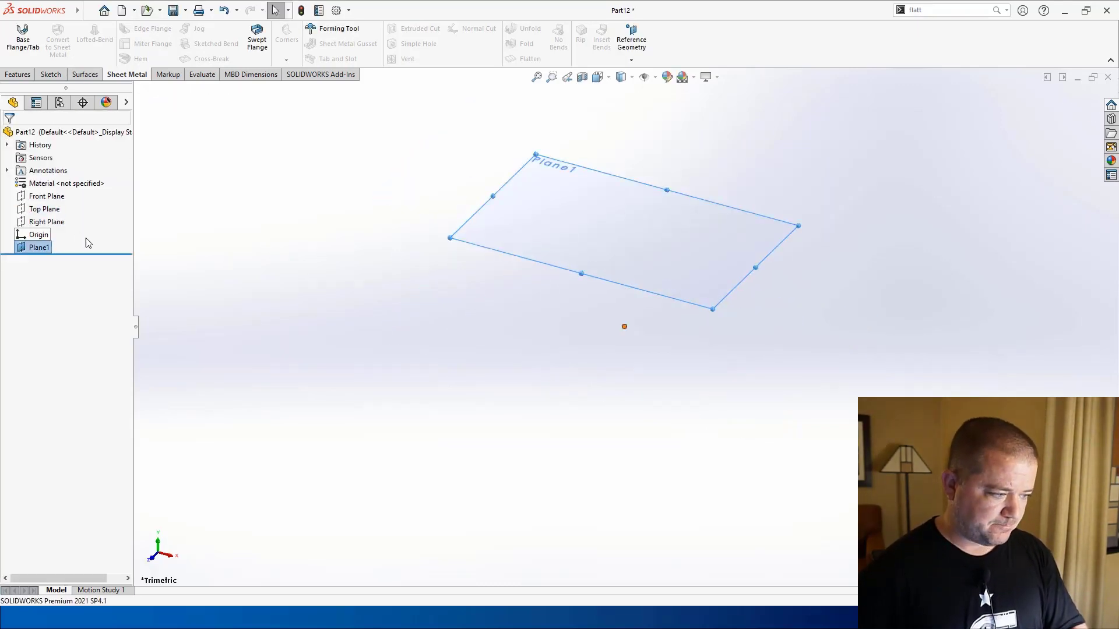
Sketch an open three-line profile on the Top Plane with a vertical line about 1.3 in long, a horizontal base and an outward-angled line
{"action": "left_click", "coordinate": [45, 208]}
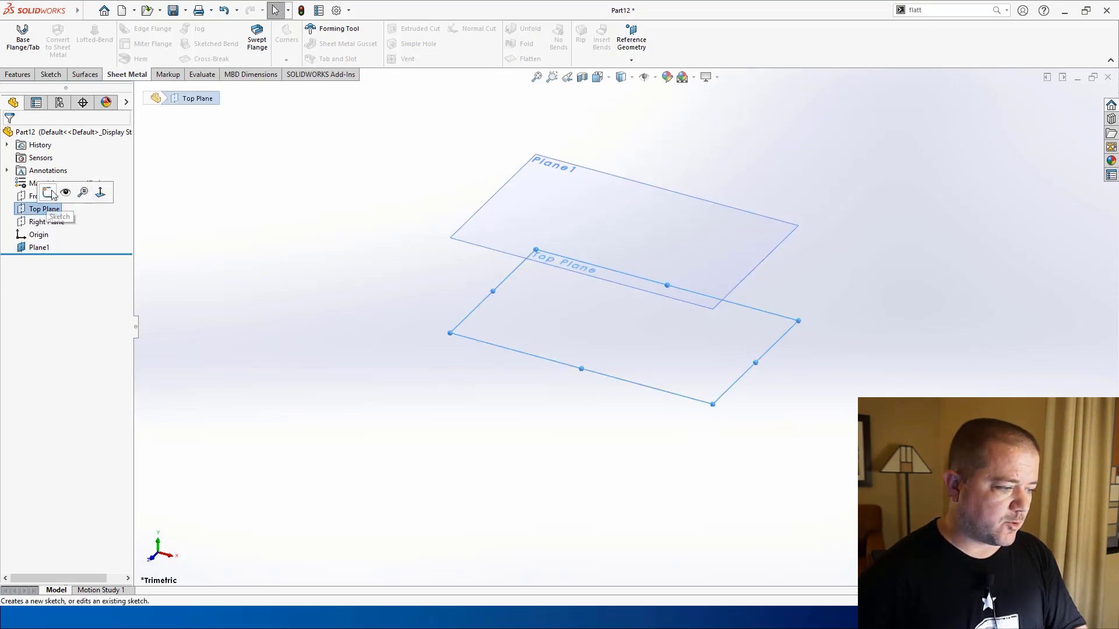
{"action": "left_click", "coordinate": [46, 191]}
{"action": "left_click", "coordinate": [76, 29]}
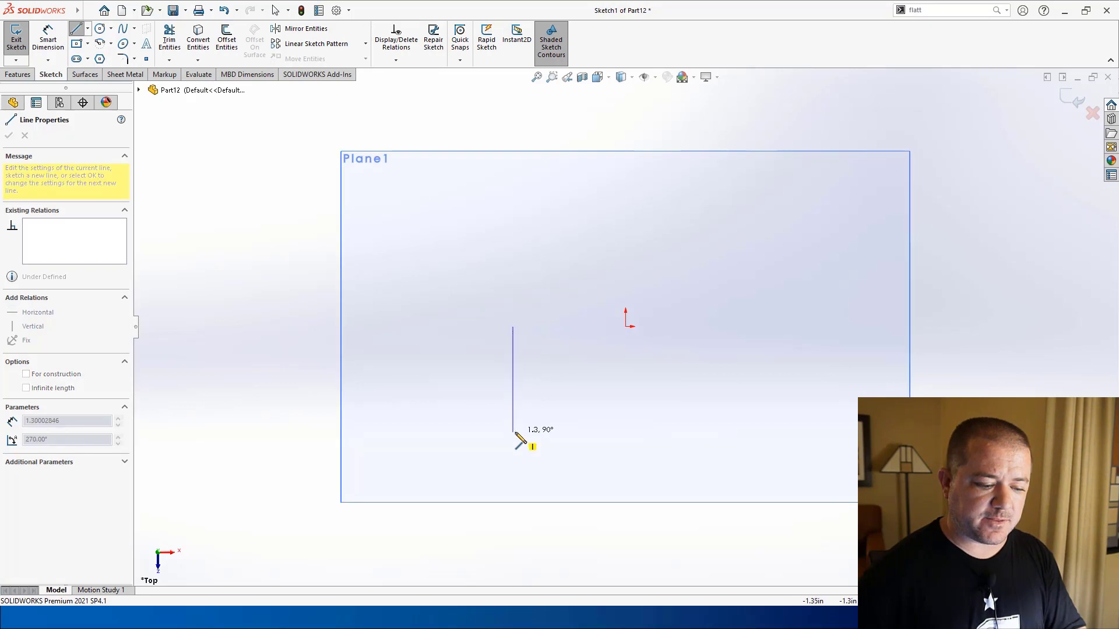
{"action": "left_click", "coordinate": [513, 432]}
{"action": "left_click", "coordinate": [739, 432]}
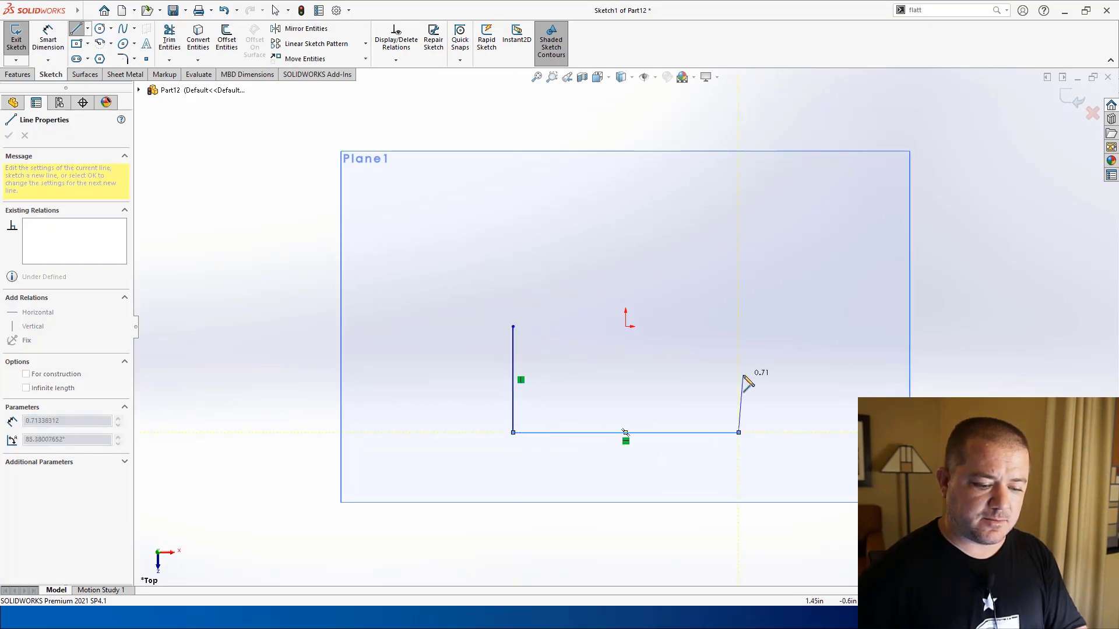
{"action": "key", "text": "Escape"}
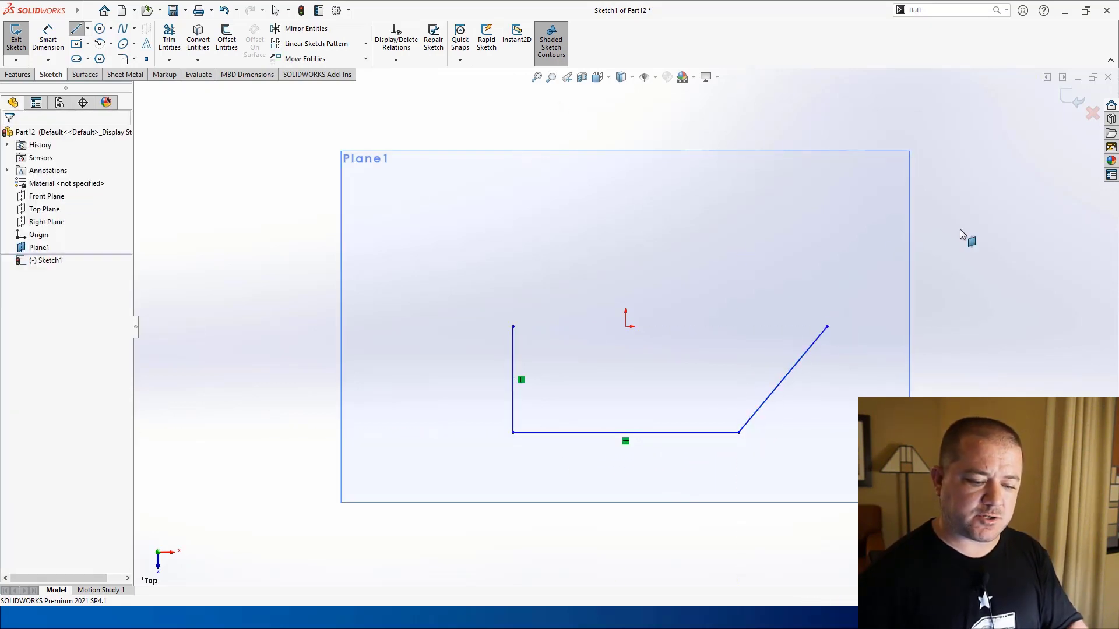
{"action": "left_click", "coordinate": [1068, 103]}
Sketch an open, roughly semicircular centerpoint arc centred on the origin on the offset plane, and exit the sketch
{"action": "left_click", "coordinate": [922, 369]}
{"action": "middle_click_drag", "start_coordinate": [923, 369], "coordinate": [893, 233]}
{"action": "left_click", "coordinate": [801, 201]}
{"action": "left_click", "coordinate": [852, 166]}
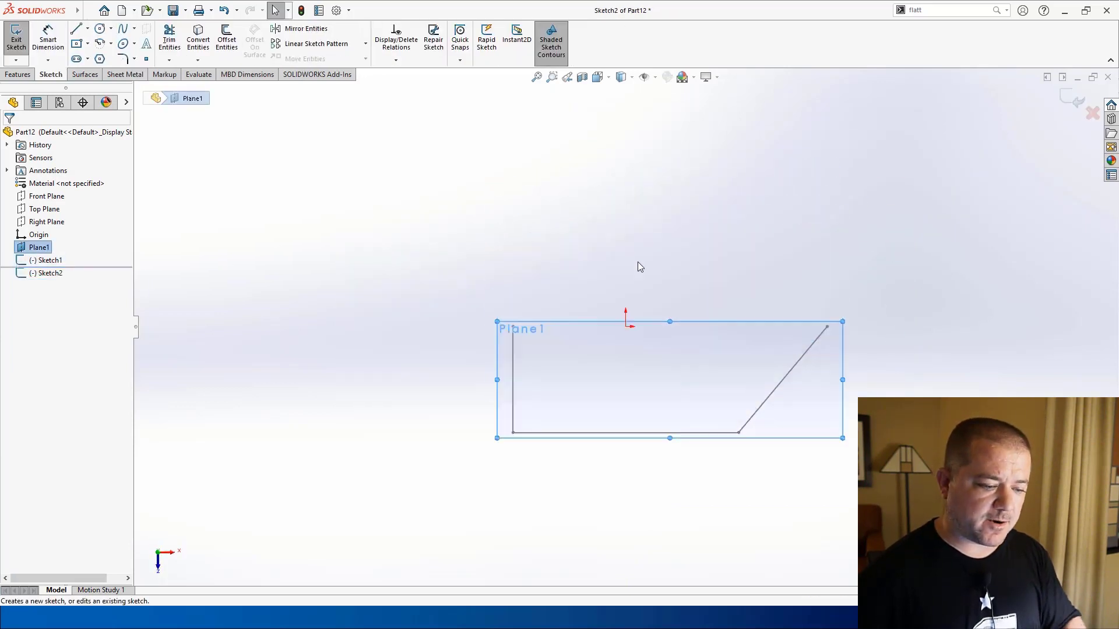
{"action": "left_click", "coordinate": [112, 29]}
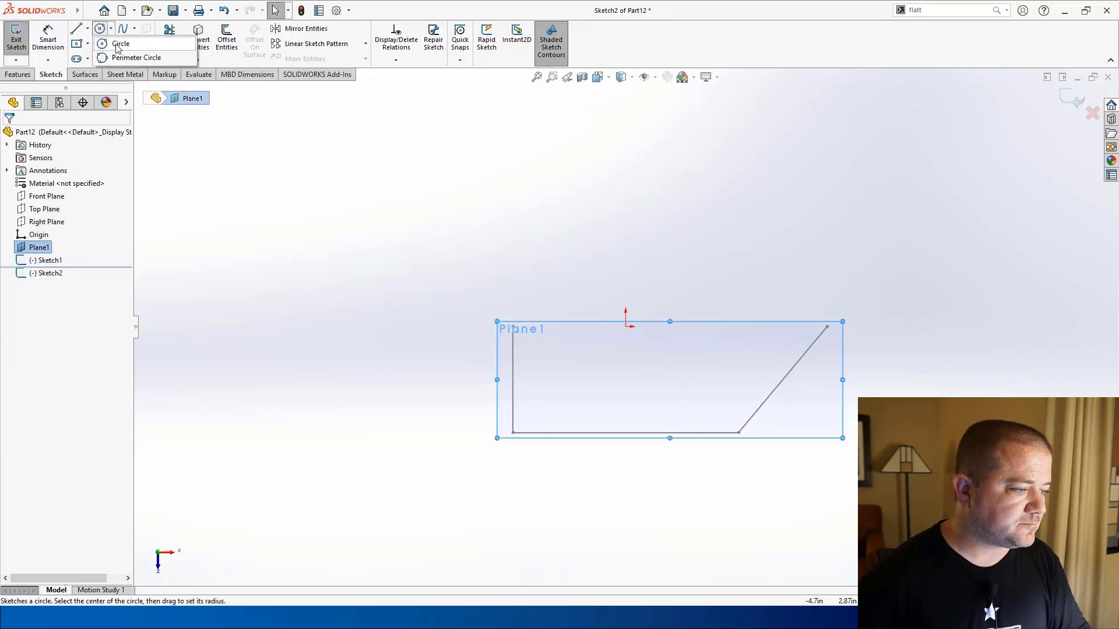
{"action": "left_click", "coordinate": [185, 125]}
{"action": "left_click", "coordinate": [110, 44]}
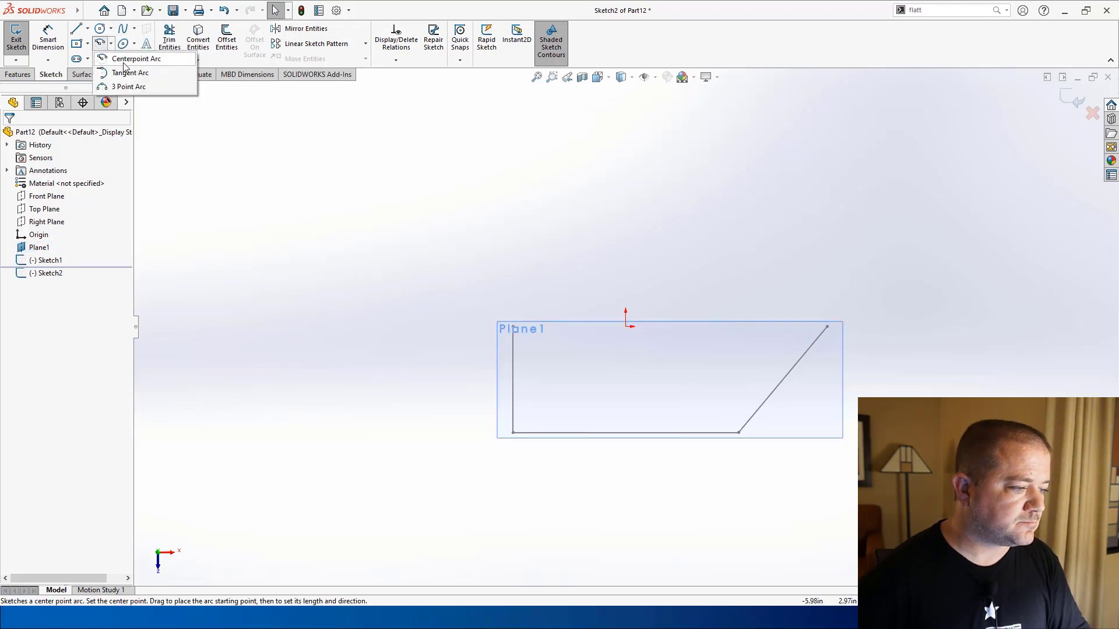
{"action": "left_click", "coordinate": [124, 60]}
{"action": "left_click", "coordinate": [626, 326]}
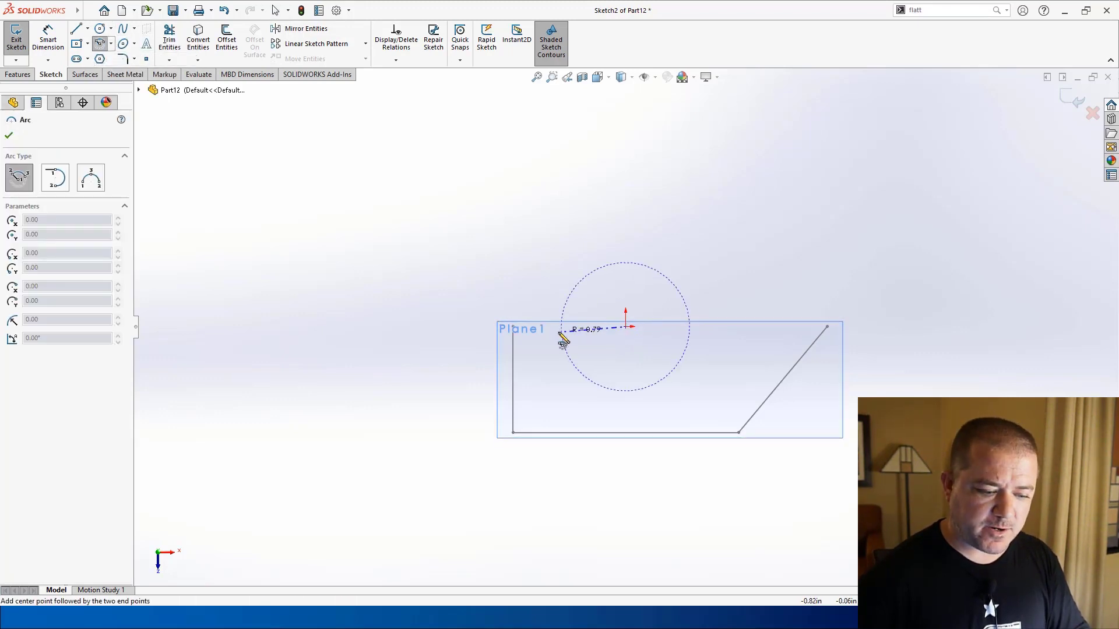
{"action": "left_click", "coordinate": [524, 328]}
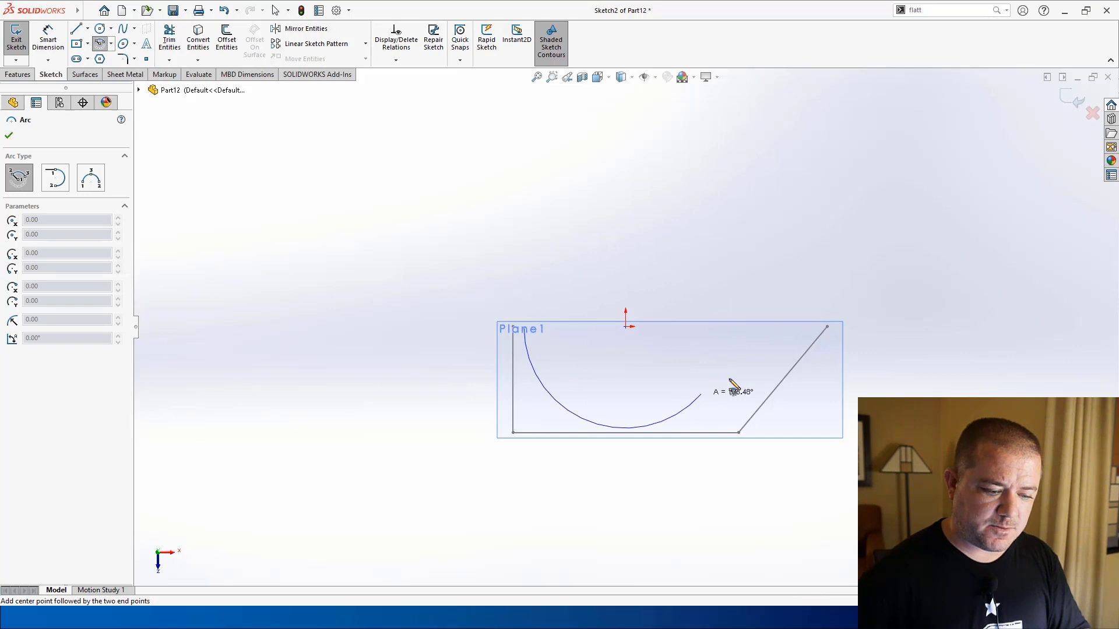
{"action": "left_click", "coordinate": [762, 332]}
{"action": "left_click", "coordinate": [1073, 102]}
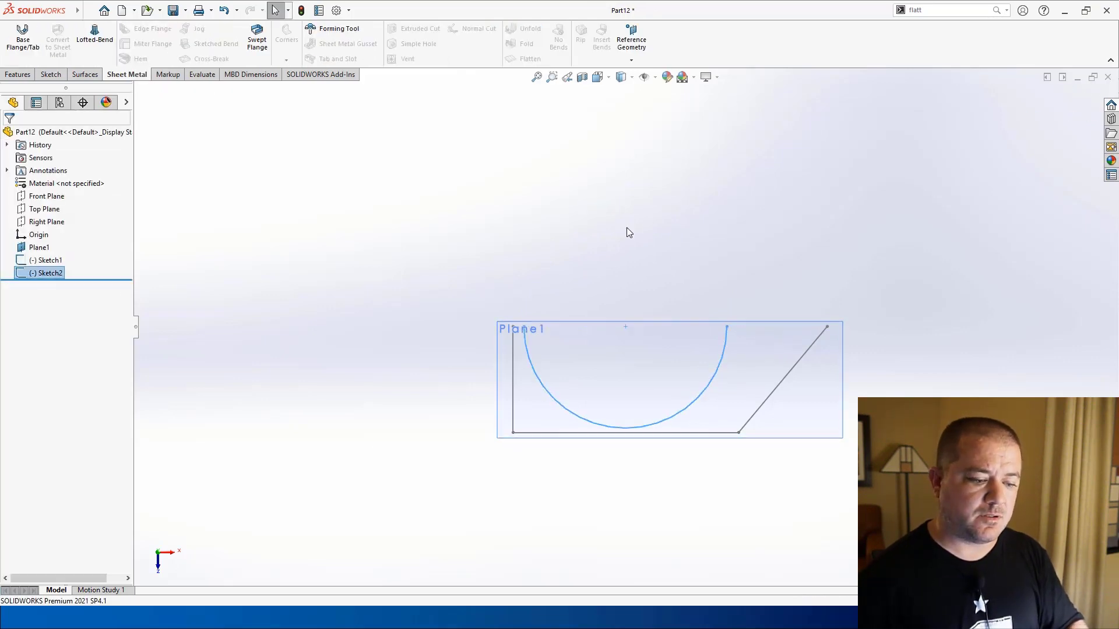
Create a Bent-method Lofted Bend, 0.029 in thick with a 0.01 in bend radius, between the three-line and arc sketches, and hide the offset plane
{"action": "middle_click_drag", "start_coordinate": [599, 224], "coordinate": [563, 115]}
{"action": "left_click", "coordinate": [436, 238]}
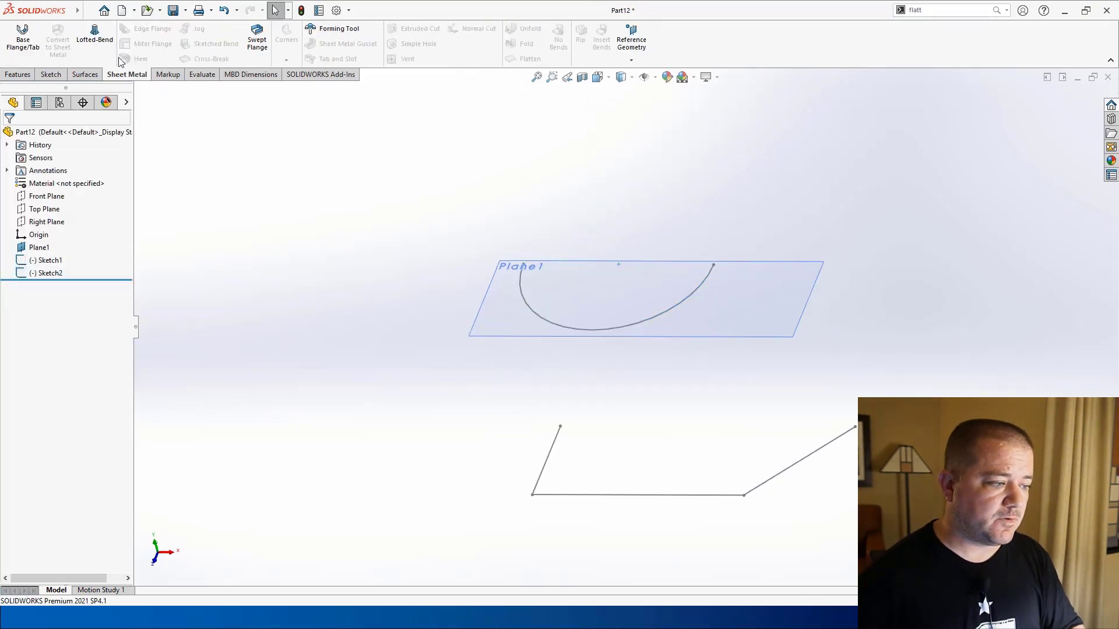
{"action": "left_click", "coordinate": [94, 34]}
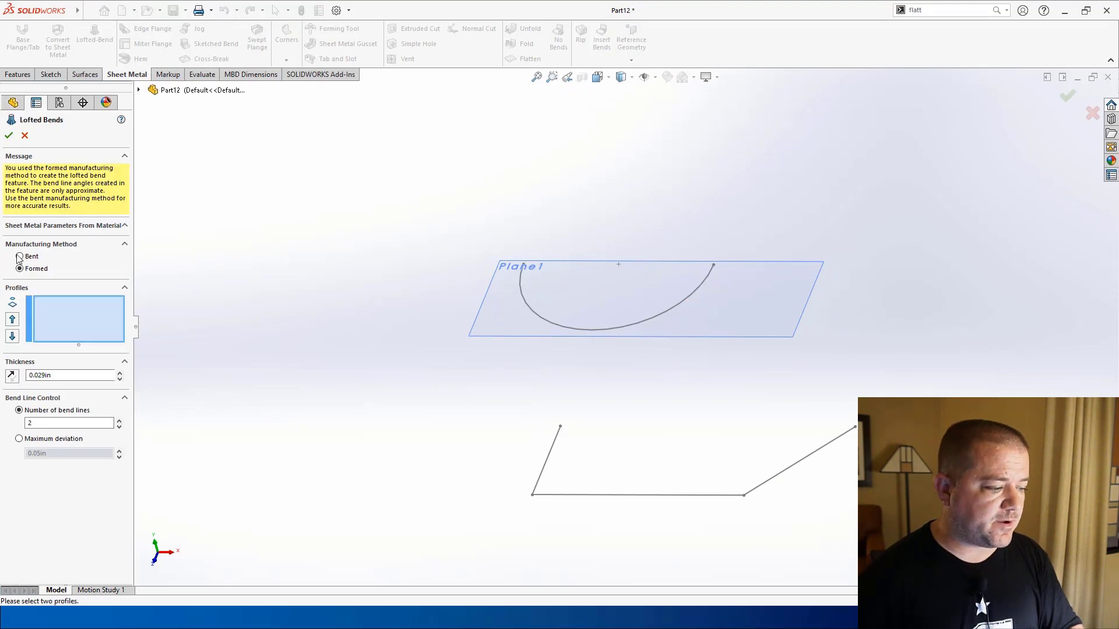
{"action": "left_click", "coordinate": [19, 257]}
{"action": "left_click", "coordinate": [843, 434]}
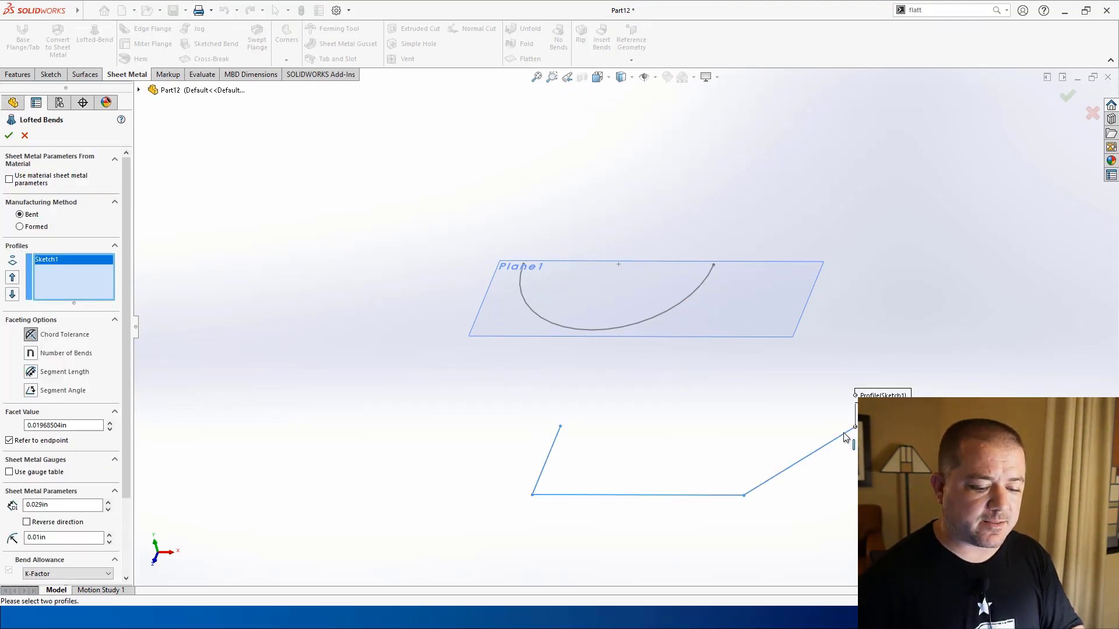
{"action": "left_click", "coordinate": [711, 274]}
{"action": "middle_click_drag", "start_coordinate": [748, 319], "coordinate": [781, 326]}
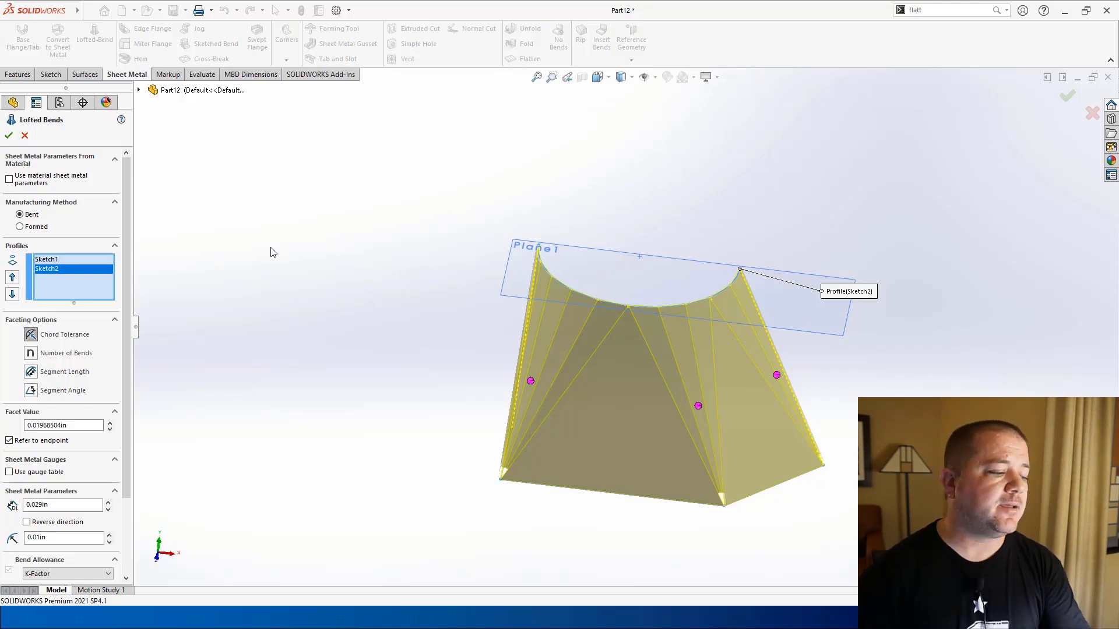
{"action": "left_click", "coordinate": [9, 136]}
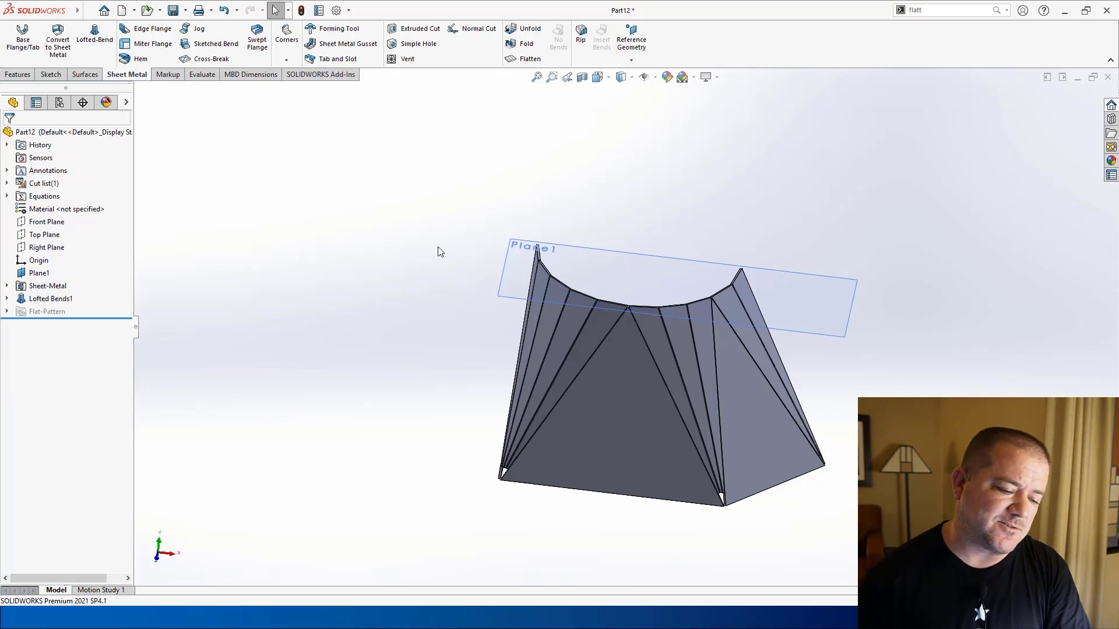
{"action": "left_click", "coordinate": [568, 253]}
{"action": "left_click", "coordinate": [626, 223]}
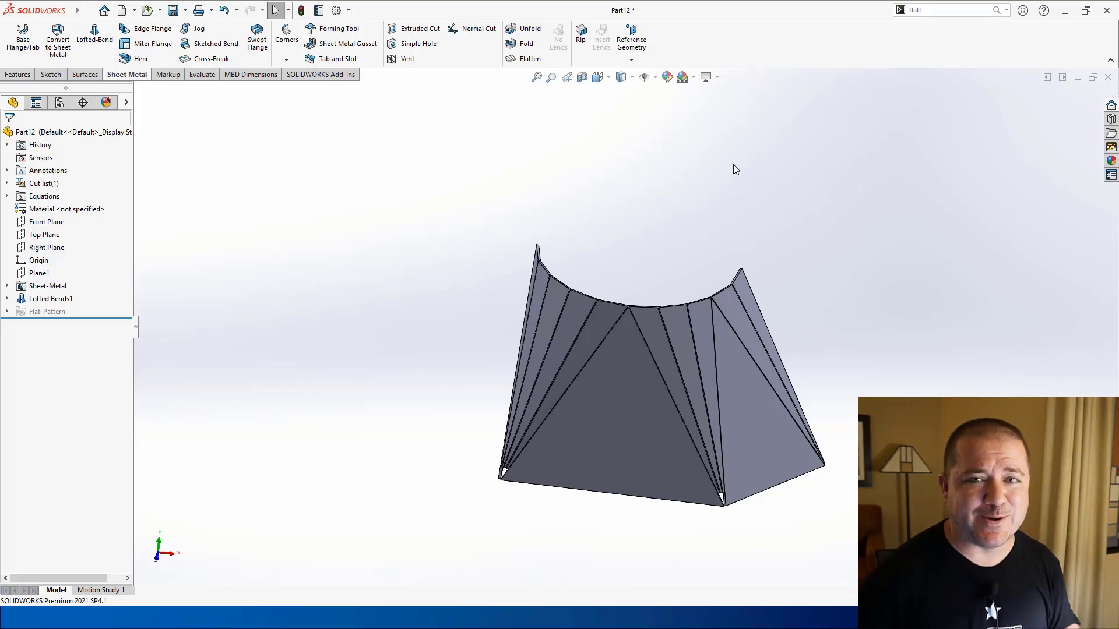
Flatten the bent transition to inspect its bend lines, and fold it back up
{"action": "middle_click_drag", "start_coordinate": [798, 180], "coordinate": [896, 188]}
{"action": "left_click", "coordinate": [529, 59]}
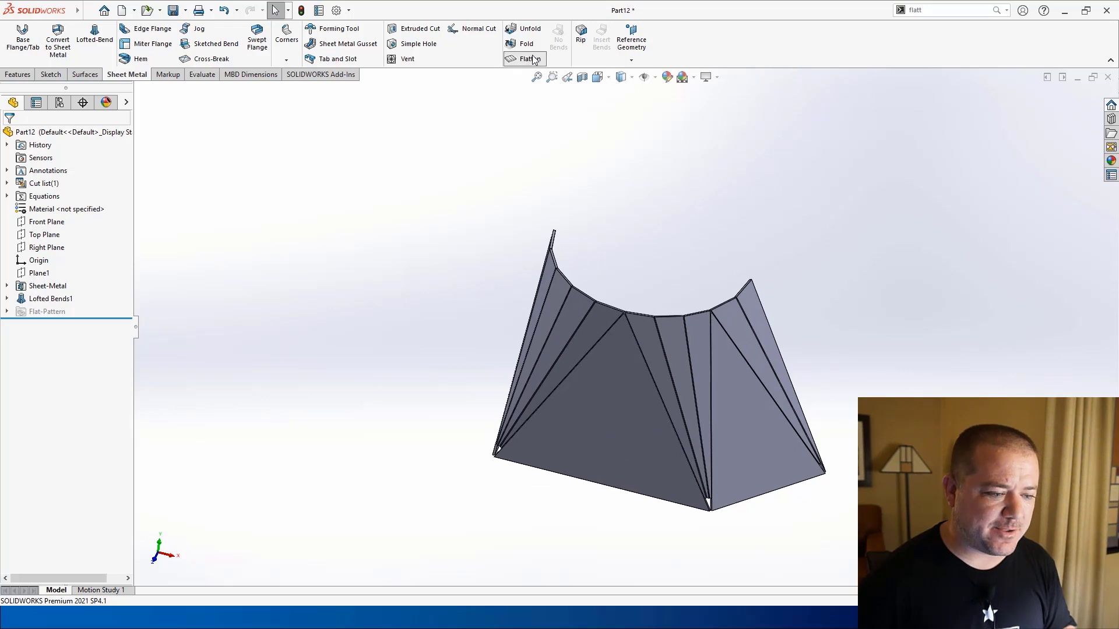
{"action": "middle_click_drag", "start_coordinate": [665, 254], "coordinate": [687, 180]}
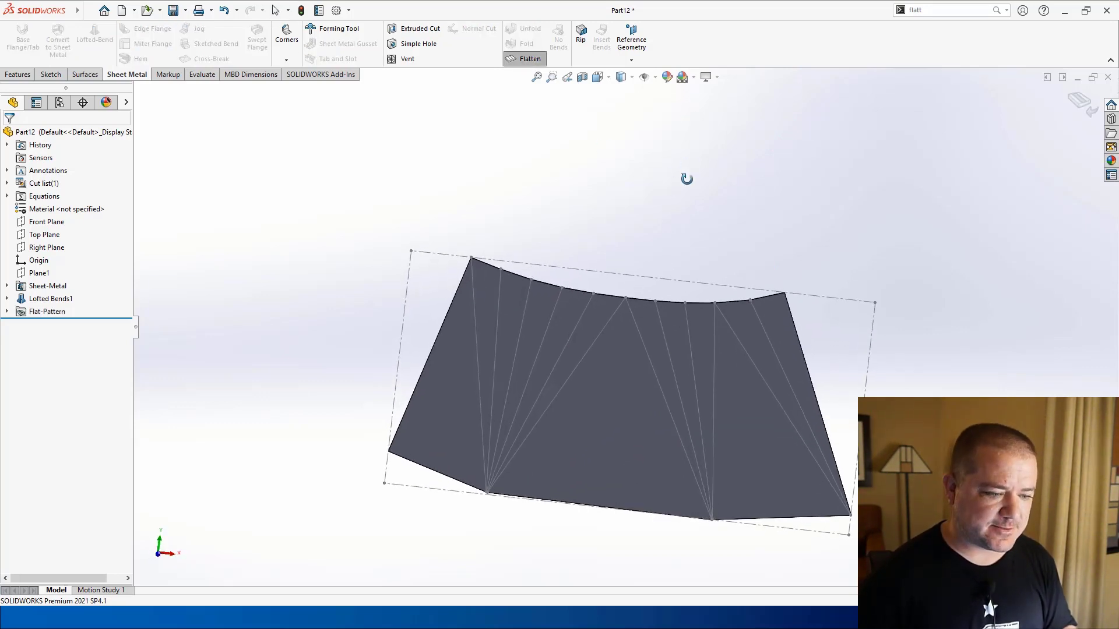
{"action": "left_click", "coordinate": [535, 60]}
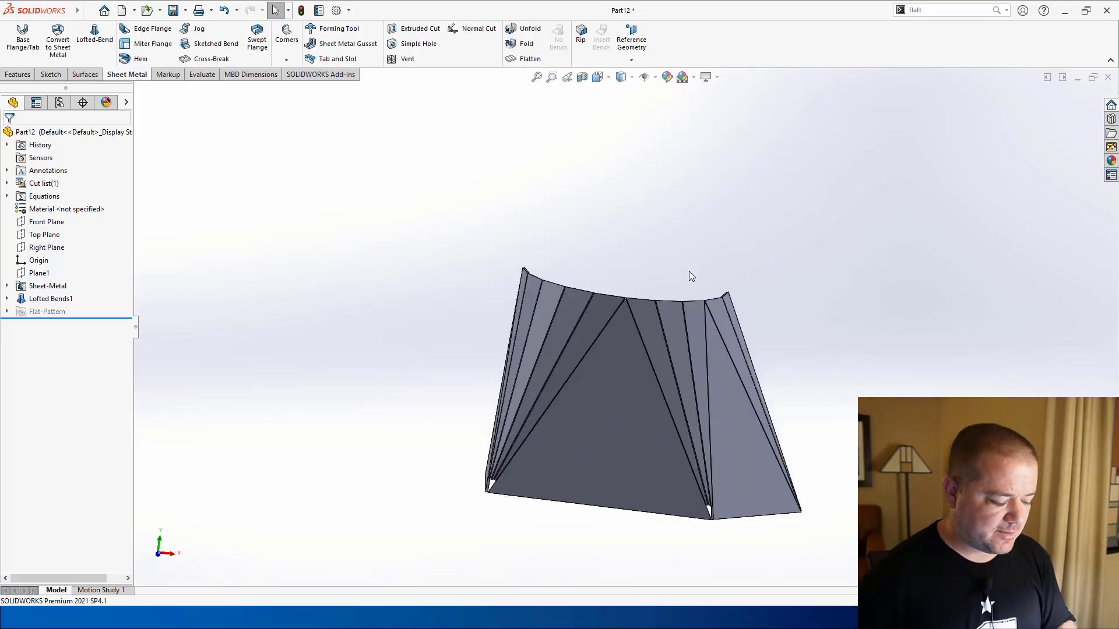
{"action": "key", "text": "alt+Tab"}
{"action": "left_click", "coordinate": [341, 163]}
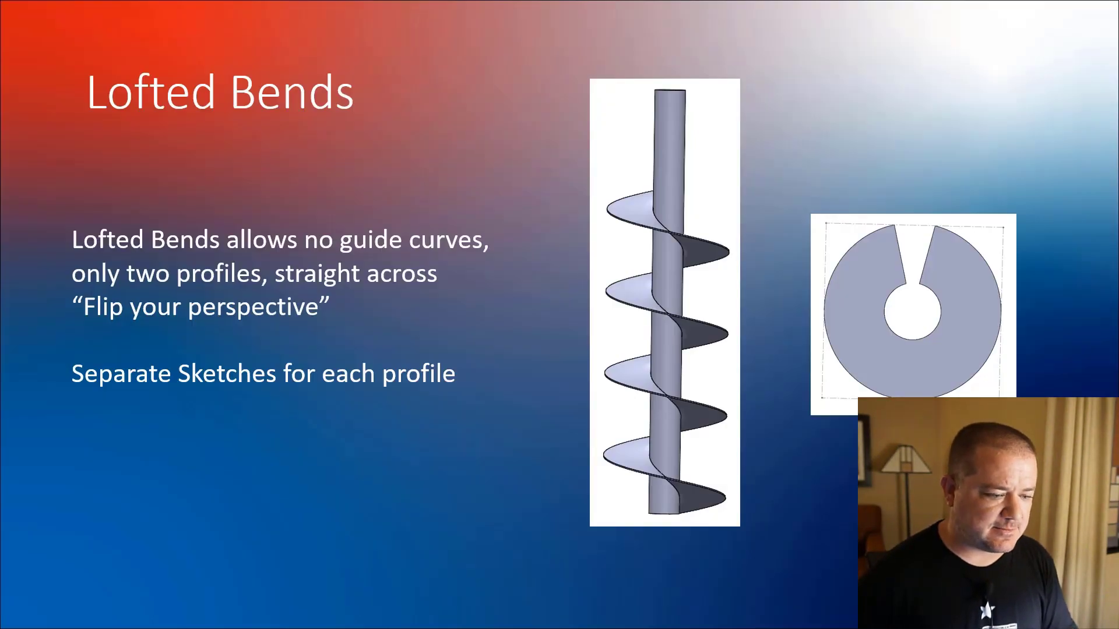
{"action": "key", "text": "Right"}
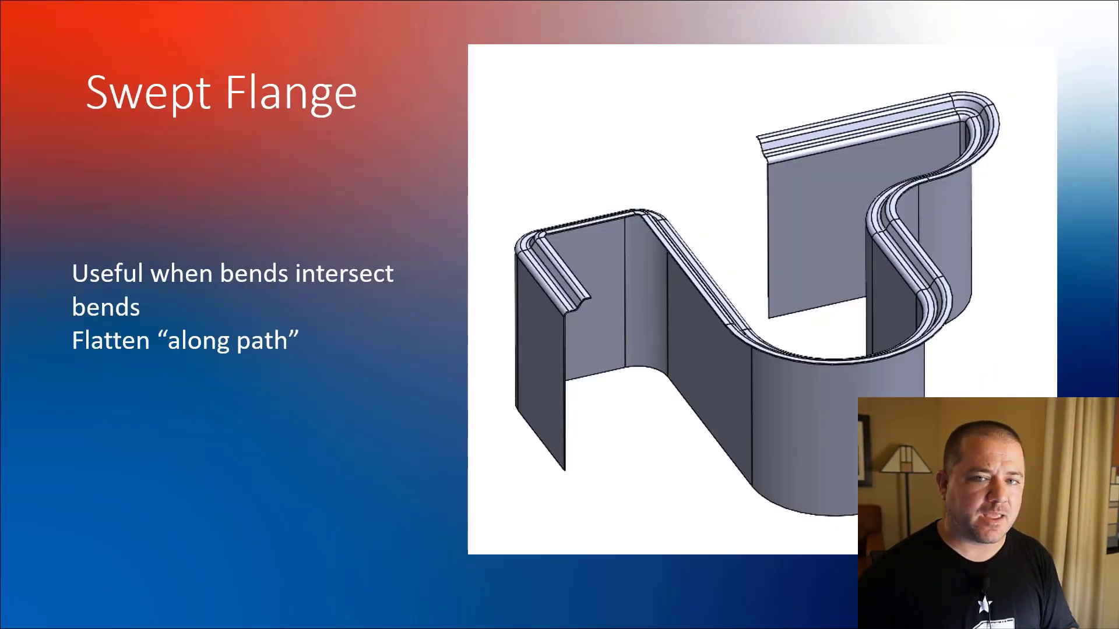
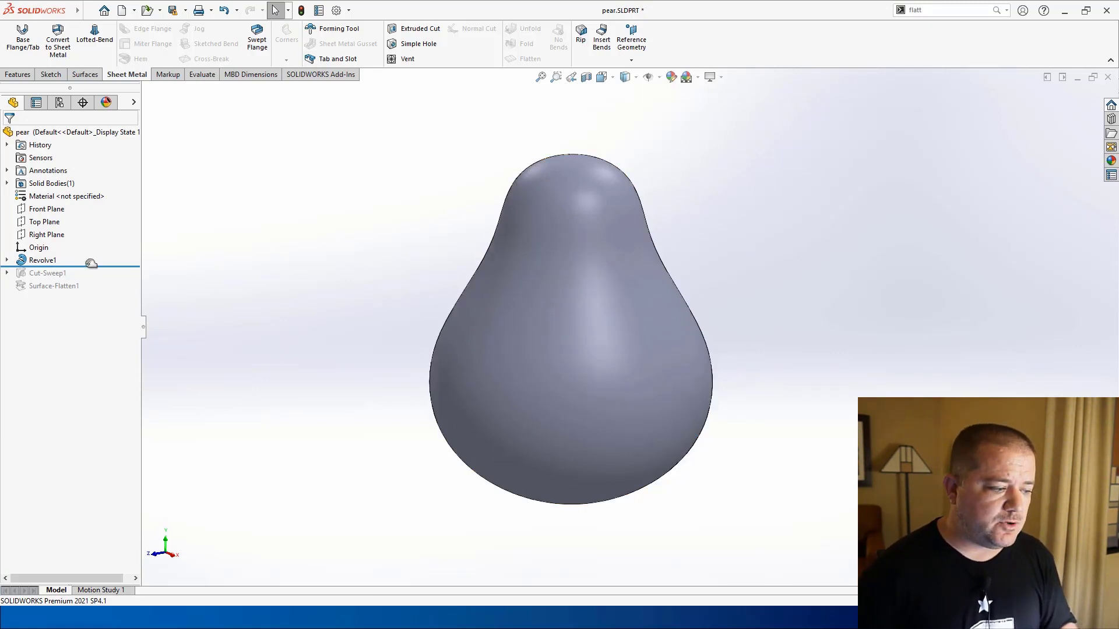
Roll the pear part's history forward past the swept cut and the Surface-Flatten feature, and examine the flattened spiral peel
{"action": "left_click_drag", "start_coordinate": [91, 264], "coordinate": [91, 279]}
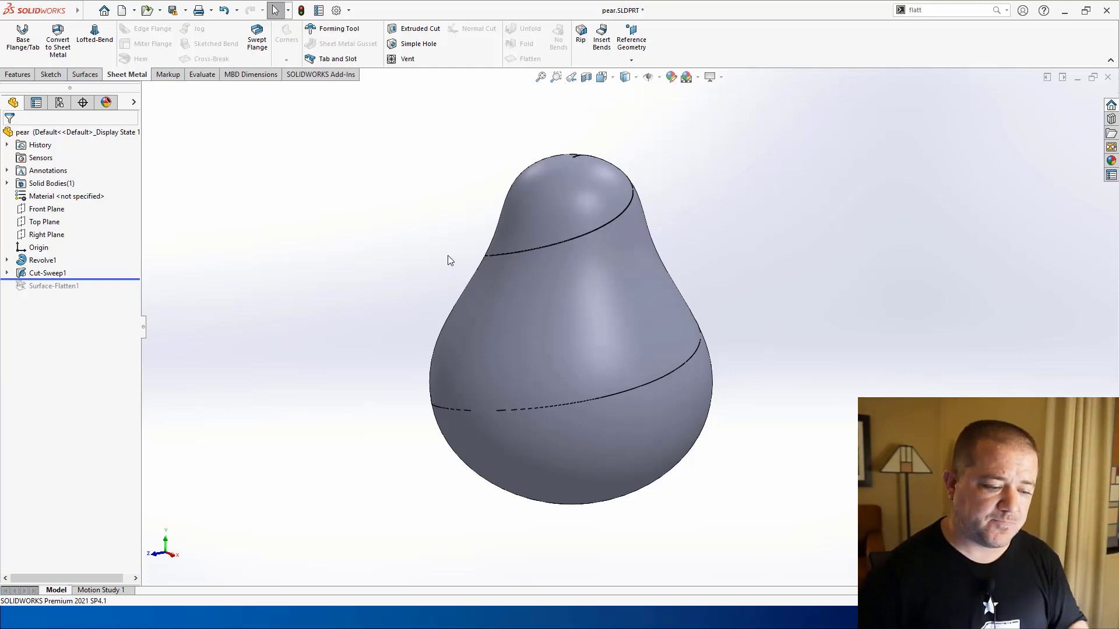
{"action": "middle_click_drag", "start_coordinate": [416, 326], "coordinate": [441, 329]}
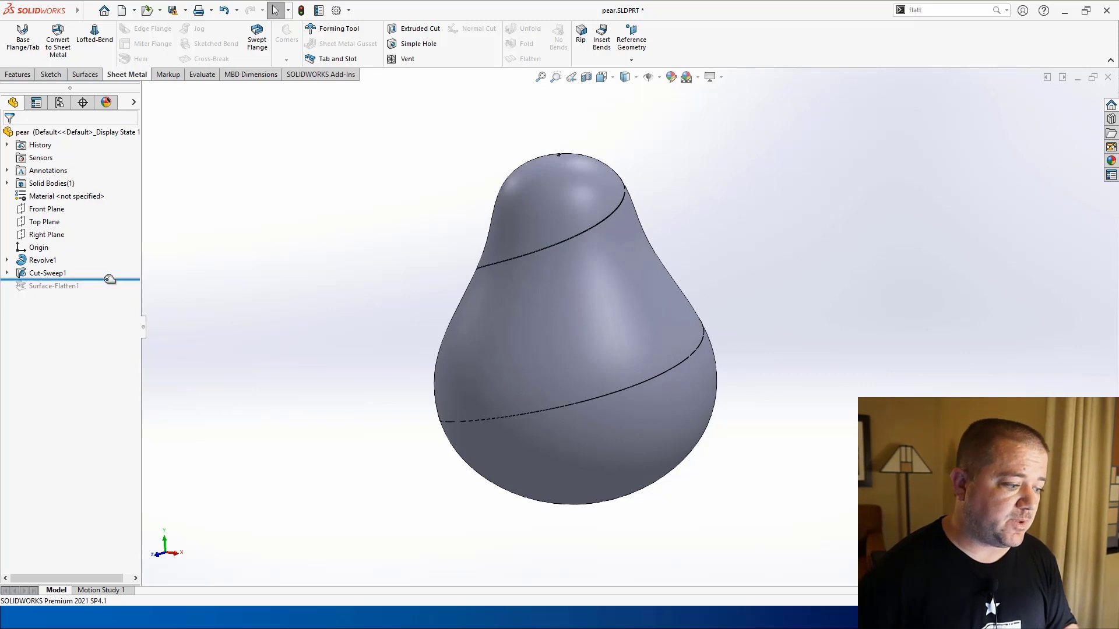
{"action": "left_click_drag", "start_coordinate": [110, 279], "coordinate": [109, 289]}
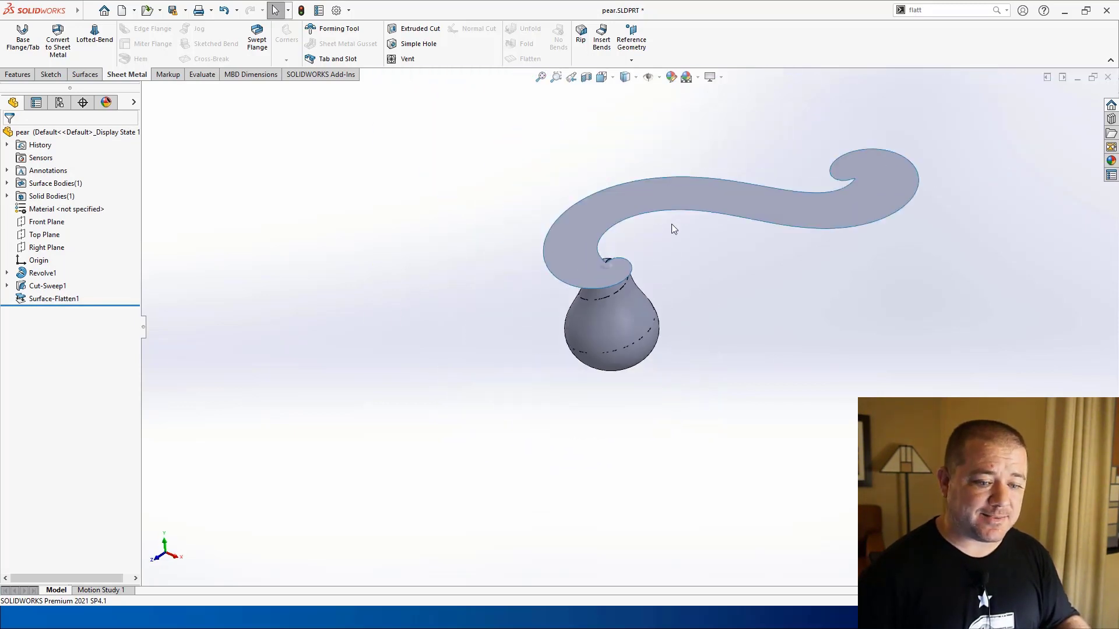
{"action": "scroll", "coordinate": [671, 224], "scroll_direction": "down", "scroll_amount": 3}
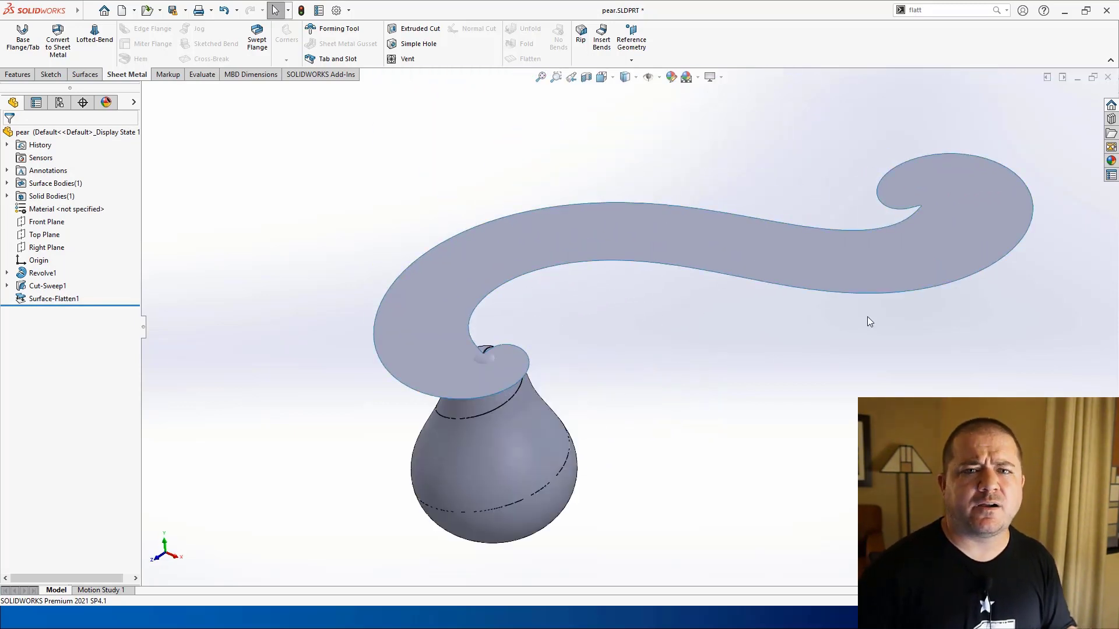
{"action": "middle_click_drag", "start_coordinate": [910, 333], "coordinate": [943, 351]}
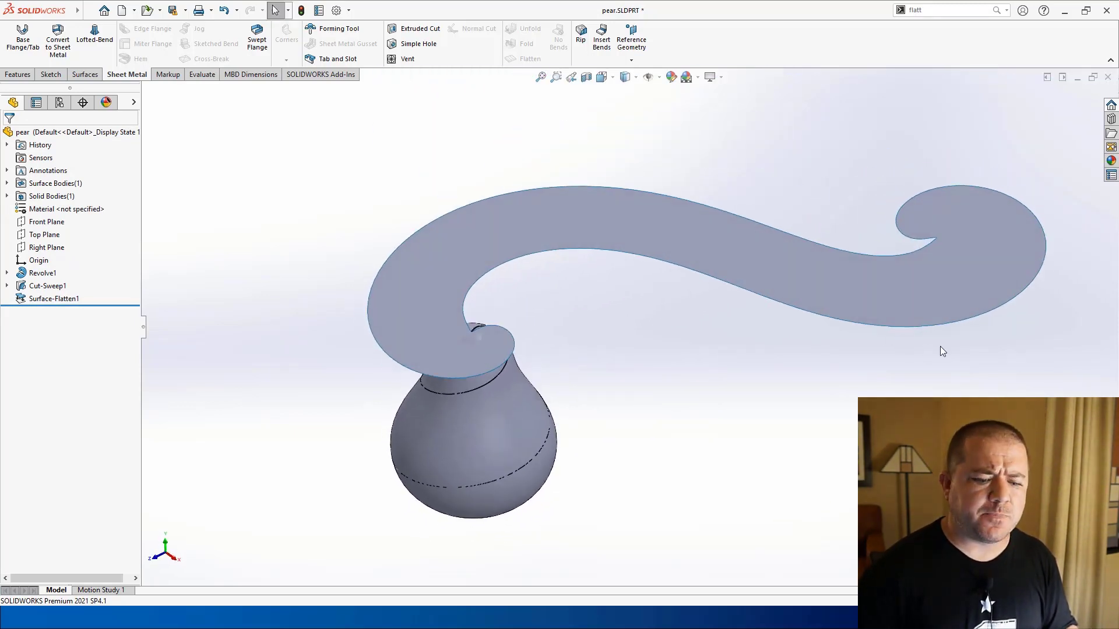
Delete the existing Surface-Flatten feature from the pear part
{"action": "scroll", "coordinate": [940, 347], "scroll_direction": "up", "scroll_amount": 1}
{"action": "scroll", "coordinate": [943, 352], "scroll_direction": "down", "scroll_amount": 1}
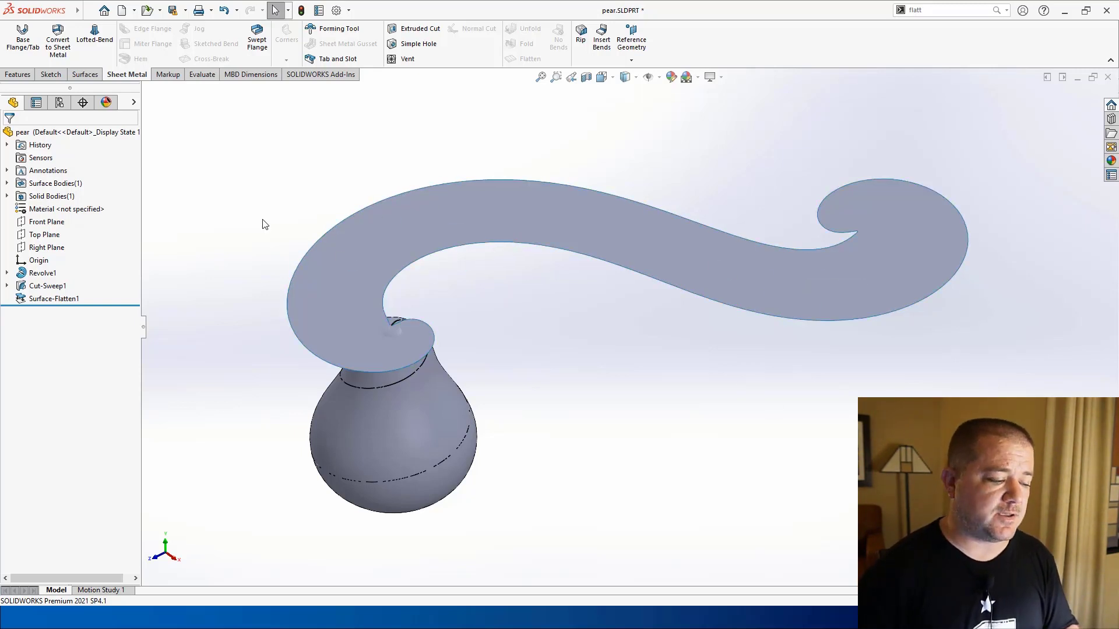
{"action": "left_click", "coordinate": [88, 302]}
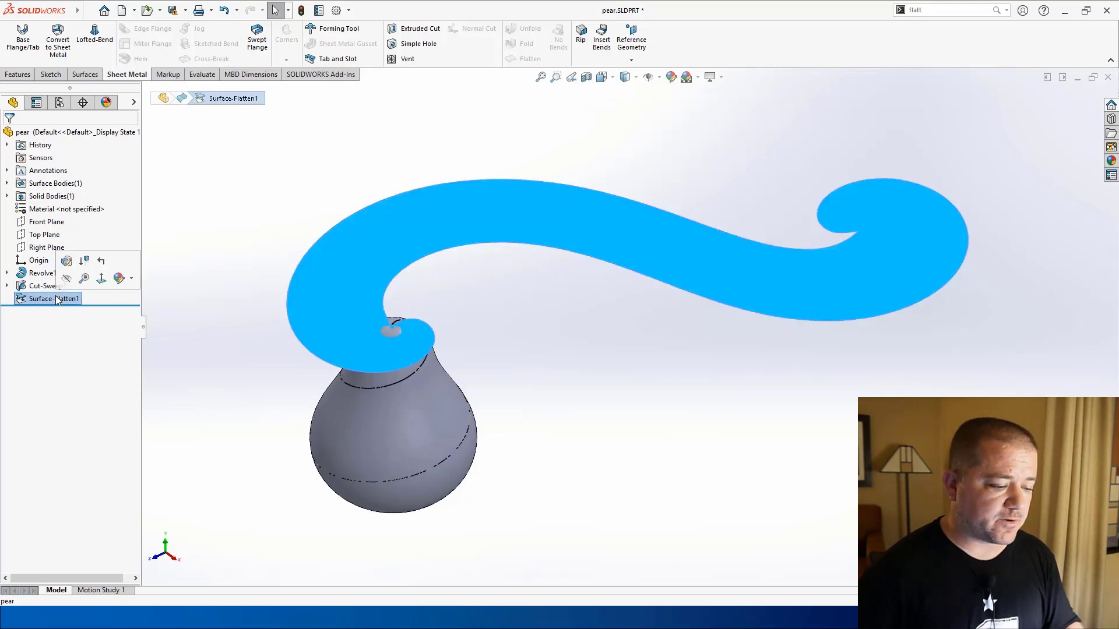
{"action": "key", "text": "Delete"}
{"action": "key", "text": "Return"}
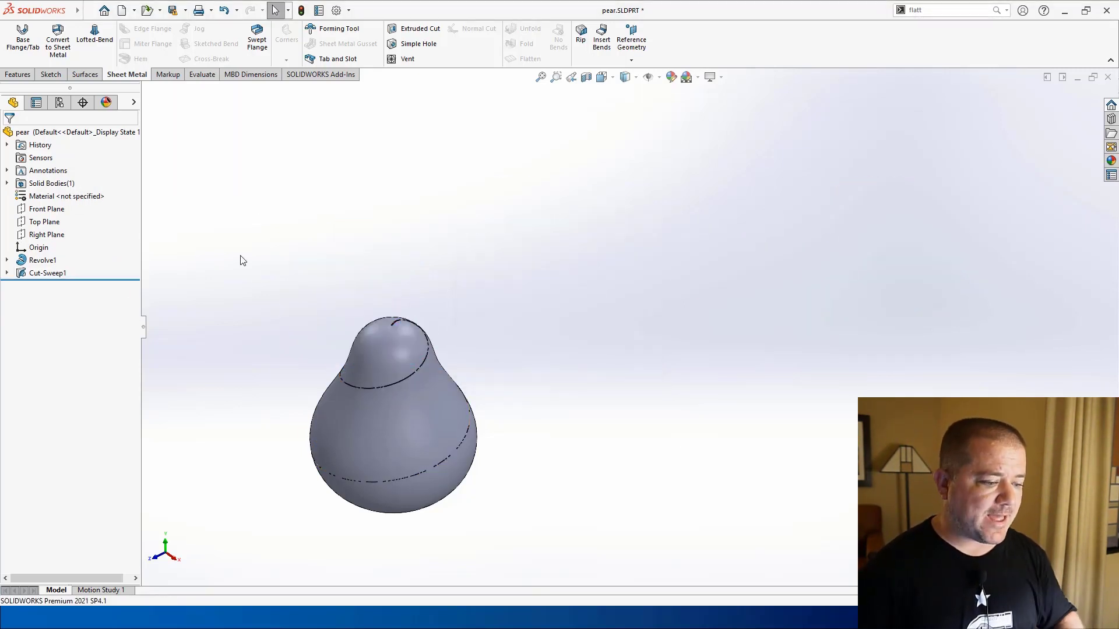
Search the commands for "surface" to find Surface Flatten, and add it to the Sheet Metal commands
{"action": "middle_click_drag", "start_coordinate": [285, 226], "coordinate": [289, 341]}
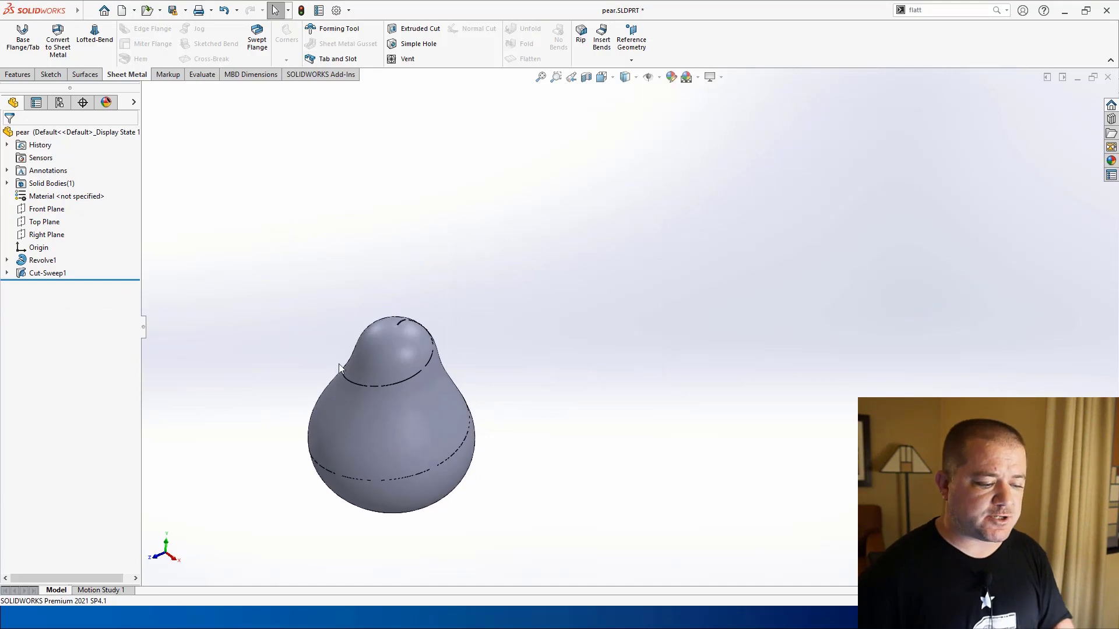
{"action": "middle_click_drag", "start_coordinate": [391, 364], "coordinate": [507, 298], "text": "ctrl"}
{"action": "scroll", "coordinate": [507, 302], "scroll_direction": "down", "scroll_amount": 3}
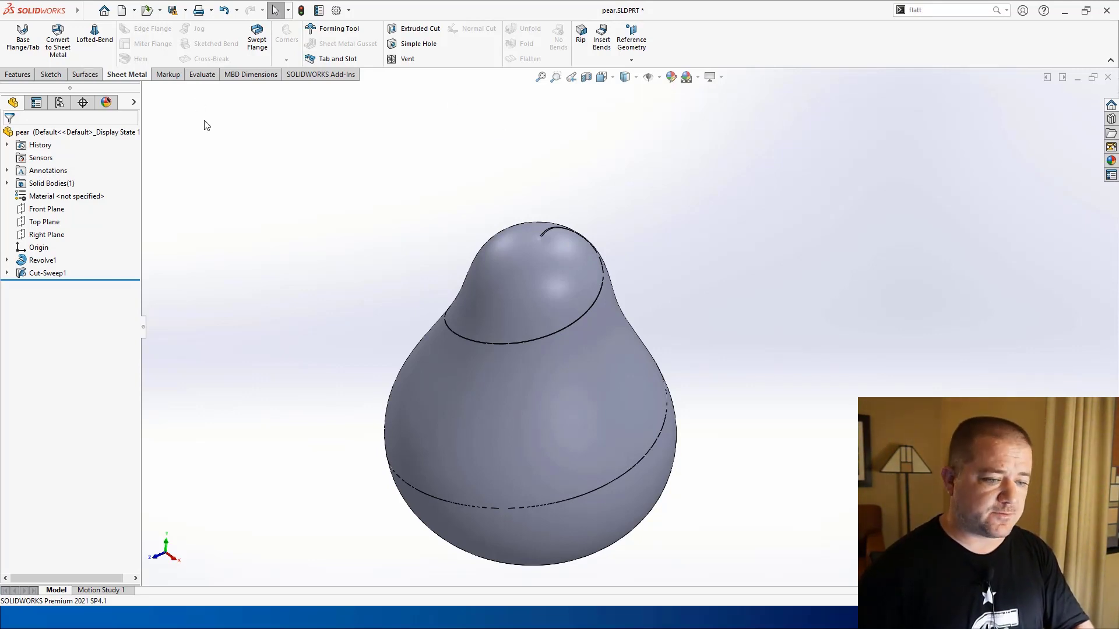
{"action": "key", "text": "s"}
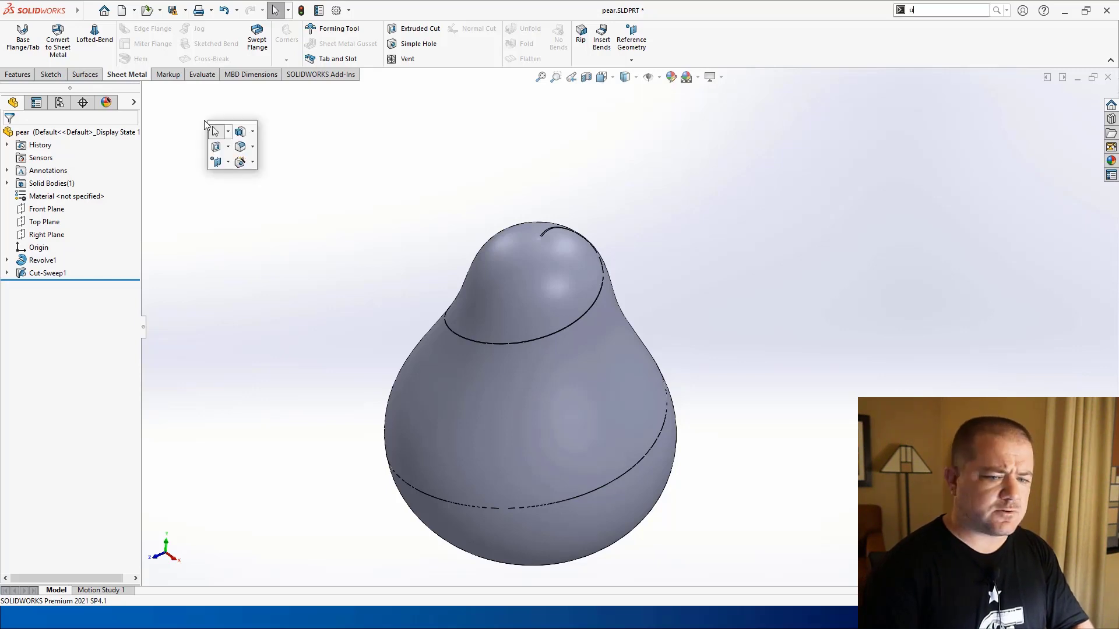
{"action": "key", "text": "BackSpace"}
{"action": "type", "text": "su"}
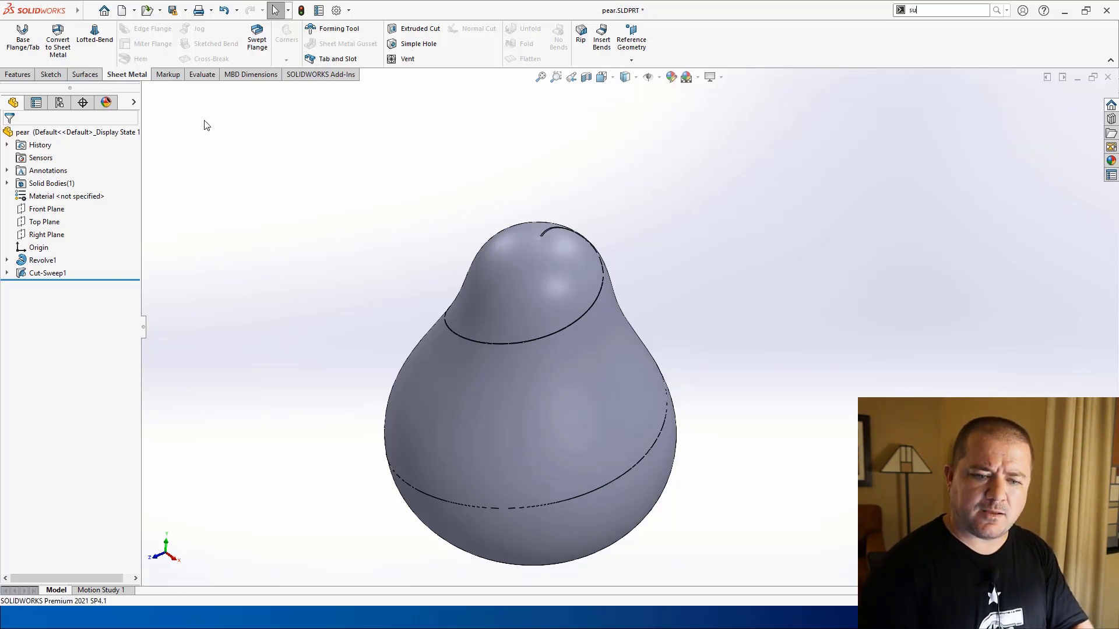
{"action": "type", "text": "rface"}
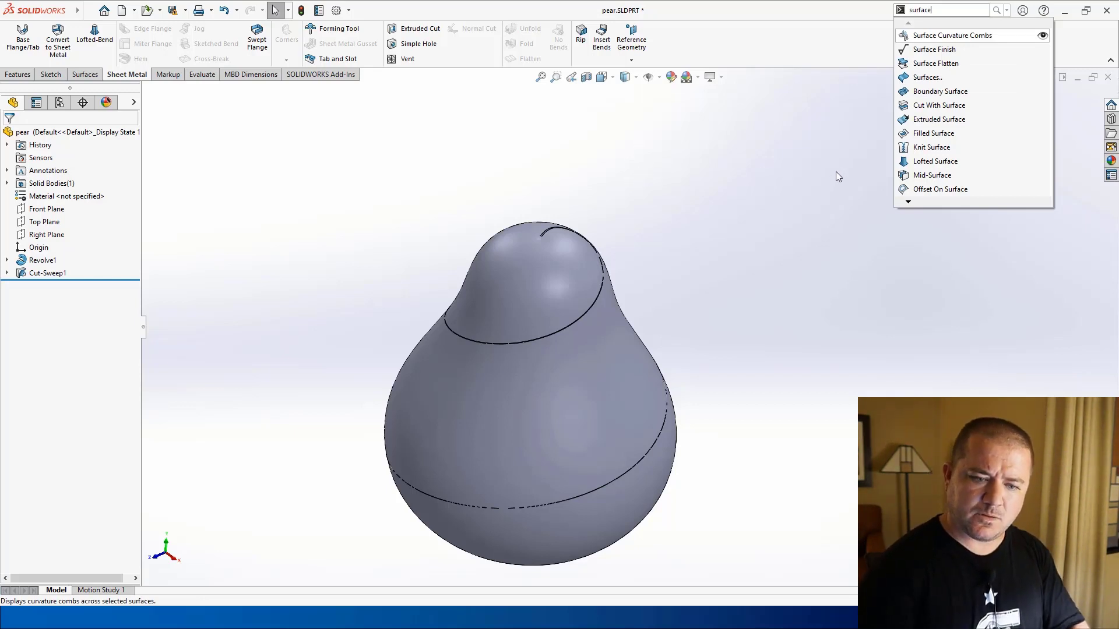
{"action": "key", "text": "Down"}
{"action": "key", "text": "Down"}
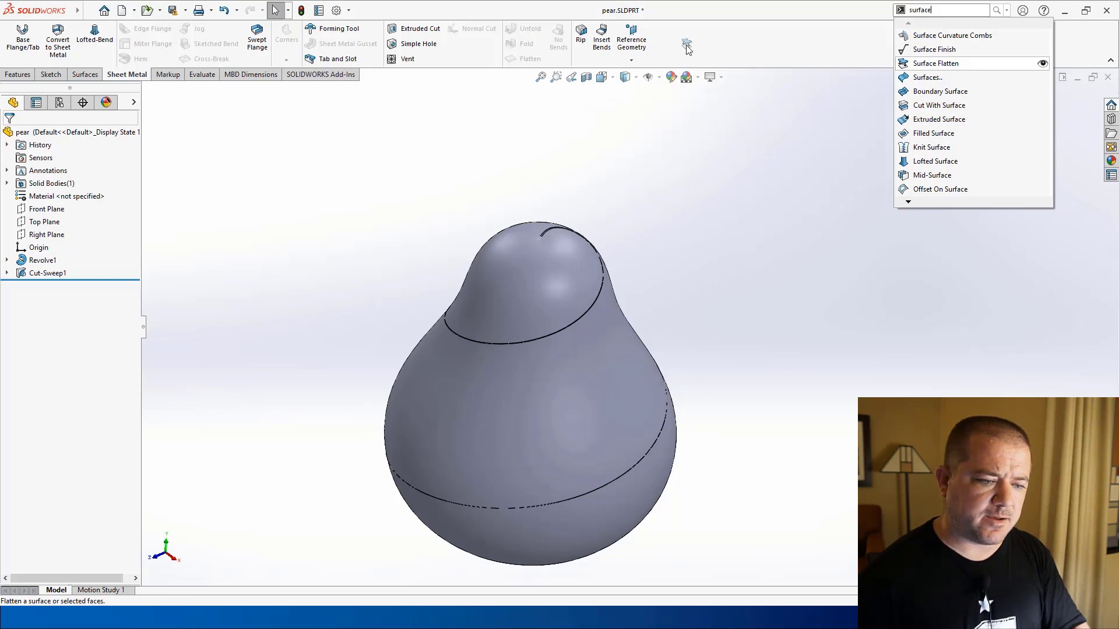
Flatten the pear's outer face with Surface Flatten, using the vertex at the upper end of the spiral cut as the flatten-from point
{"action": "key", "text": "Return"}
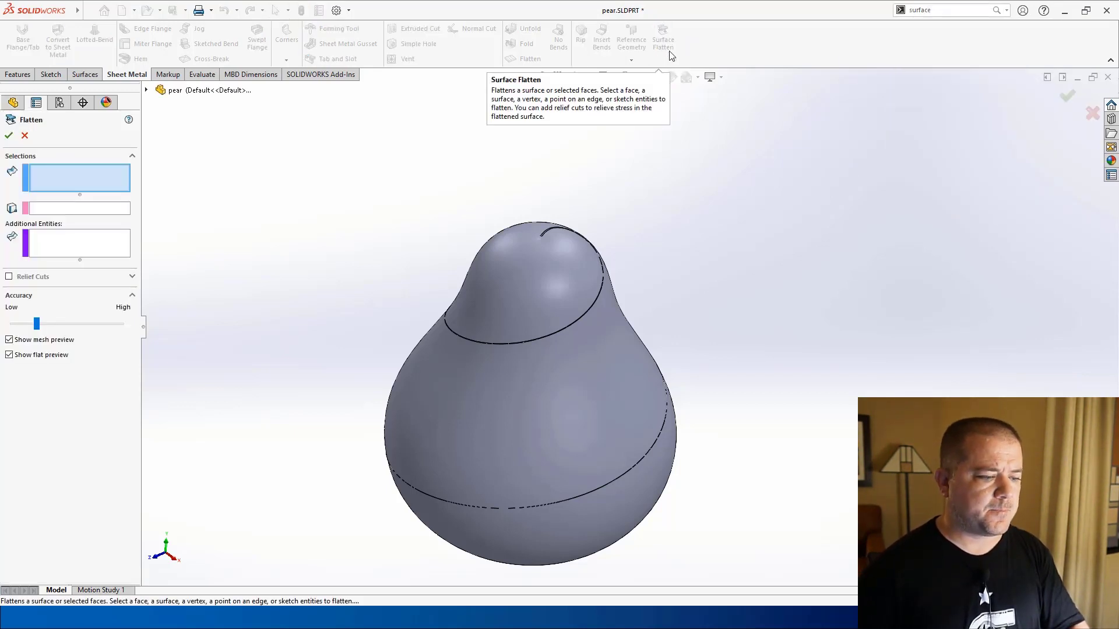
{"action": "left_click", "coordinate": [557, 273]}
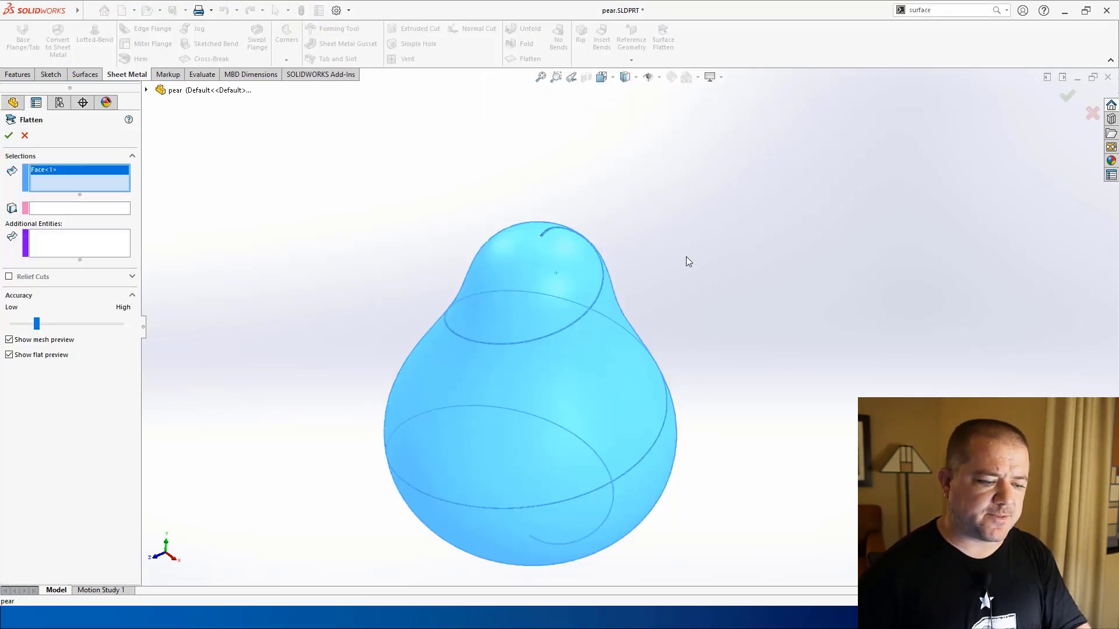
{"action": "middle_click_drag", "start_coordinate": [687, 259], "coordinate": [664, 280]}
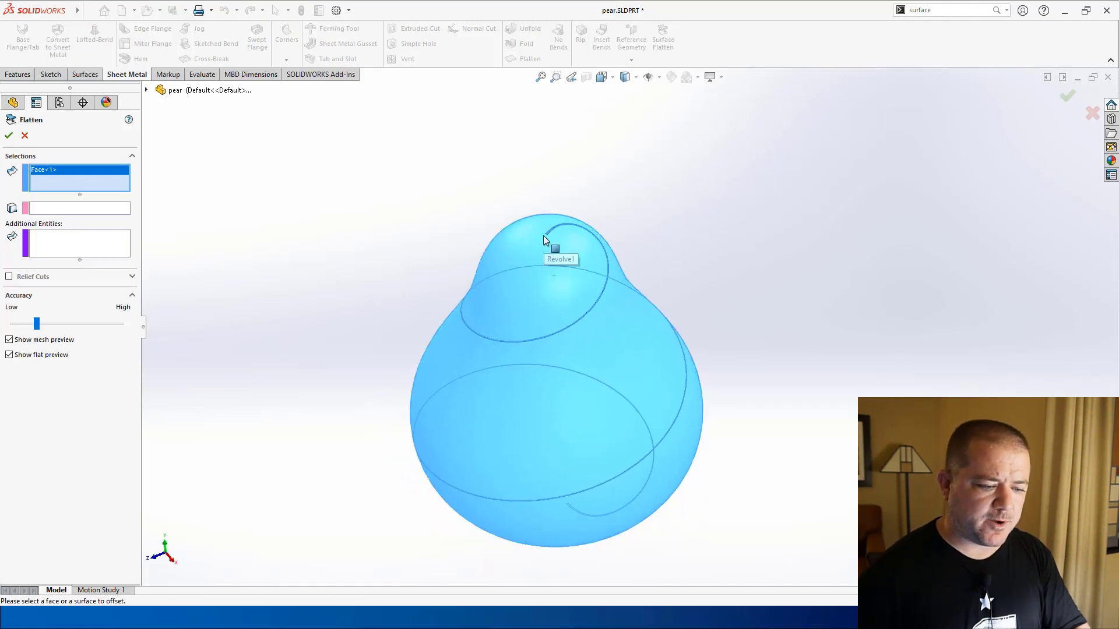
{"action": "left_click", "coordinate": [544, 233]}
{"action": "left_click", "coordinate": [540, 237]}
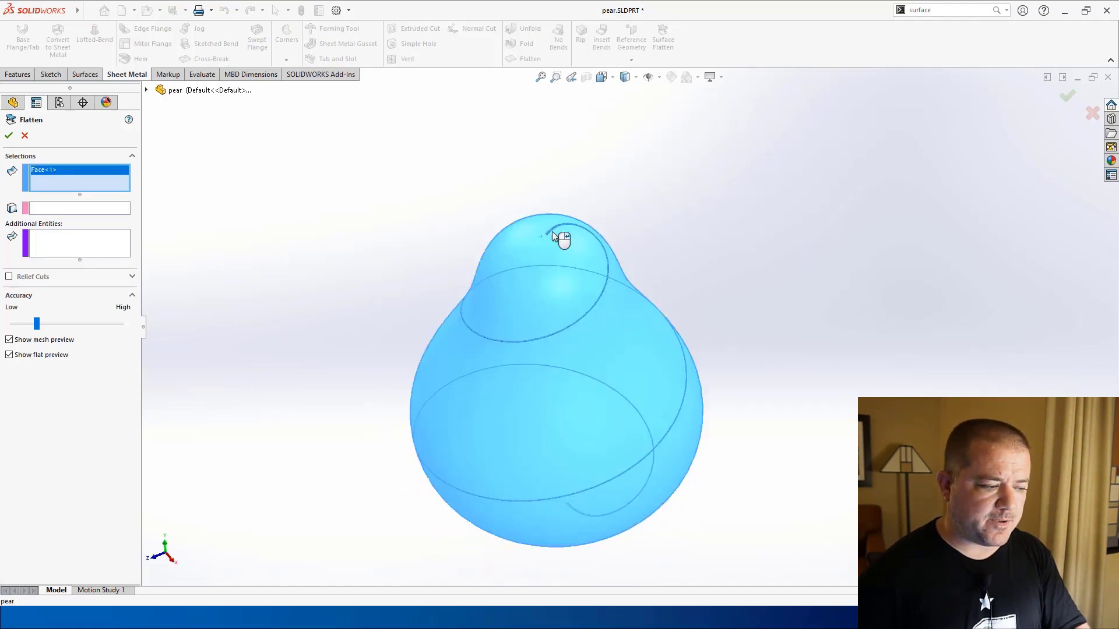
{"action": "left_click", "coordinate": [76, 210]}
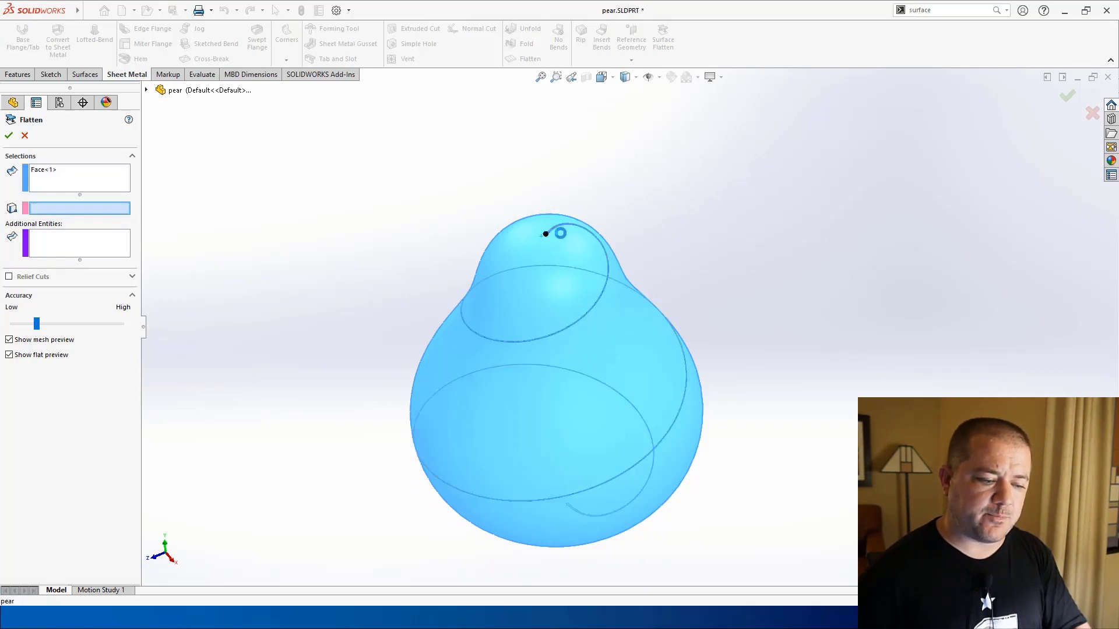
{"action": "left_click", "coordinate": [560, 233]}
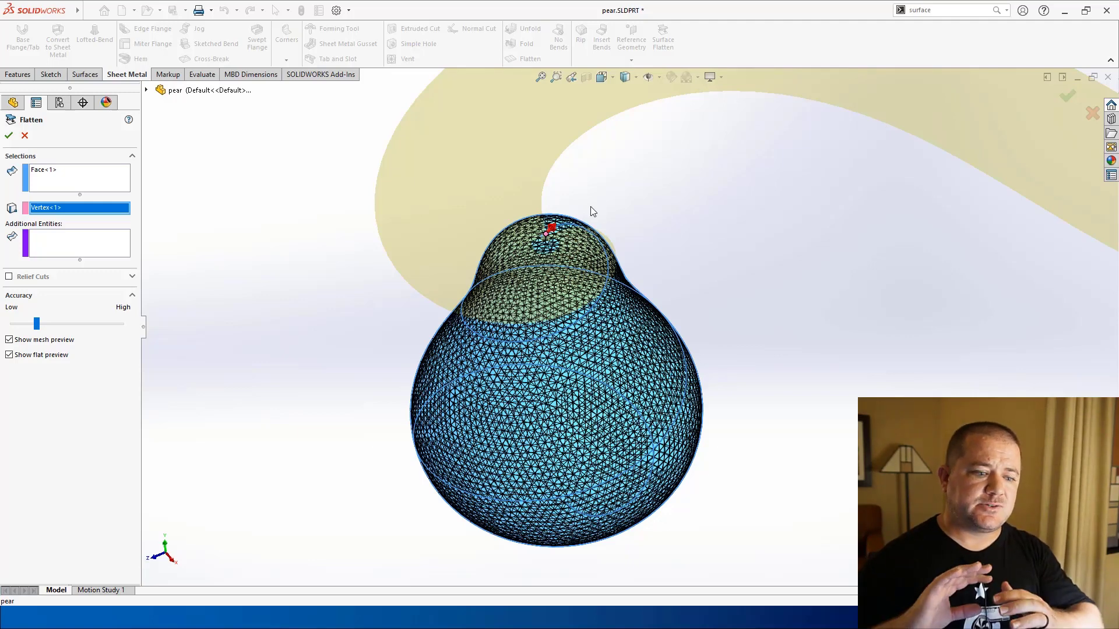
{"action": "scroll", "coordinate": [824, 244], "scroll_direction": "up", "scroll_amount": 2}
{"action": "scroll", "coordinate": [825, 248], "scroll_direction": "up", "scroll_amount": 2}
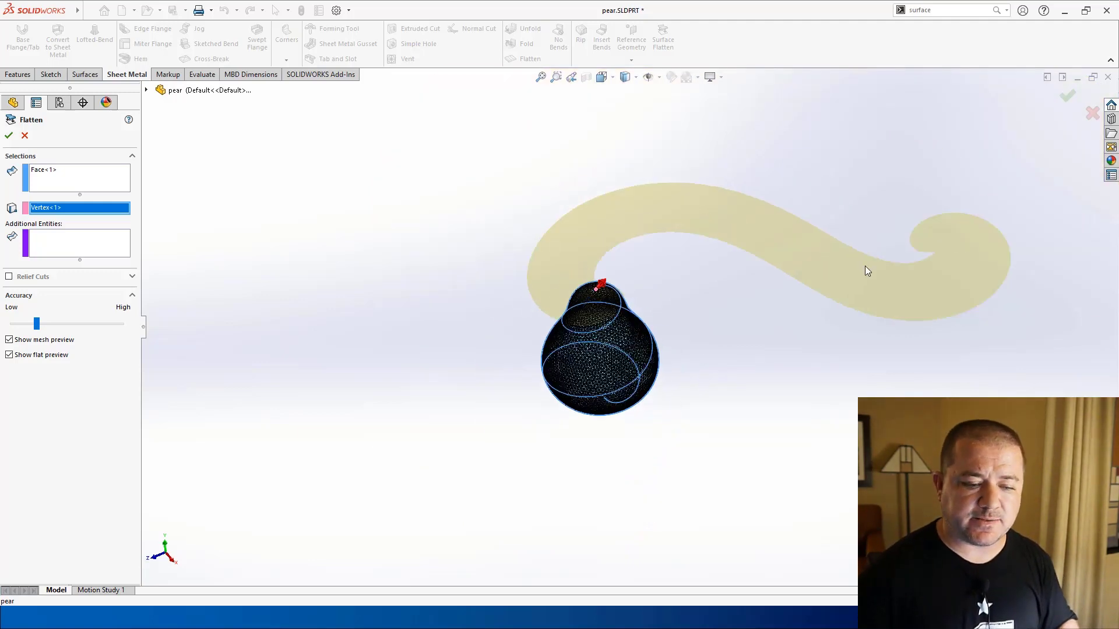
{"action": "middle_click_drag", "start_coordinate": [865, 265], "coordinate": [811, 221]}
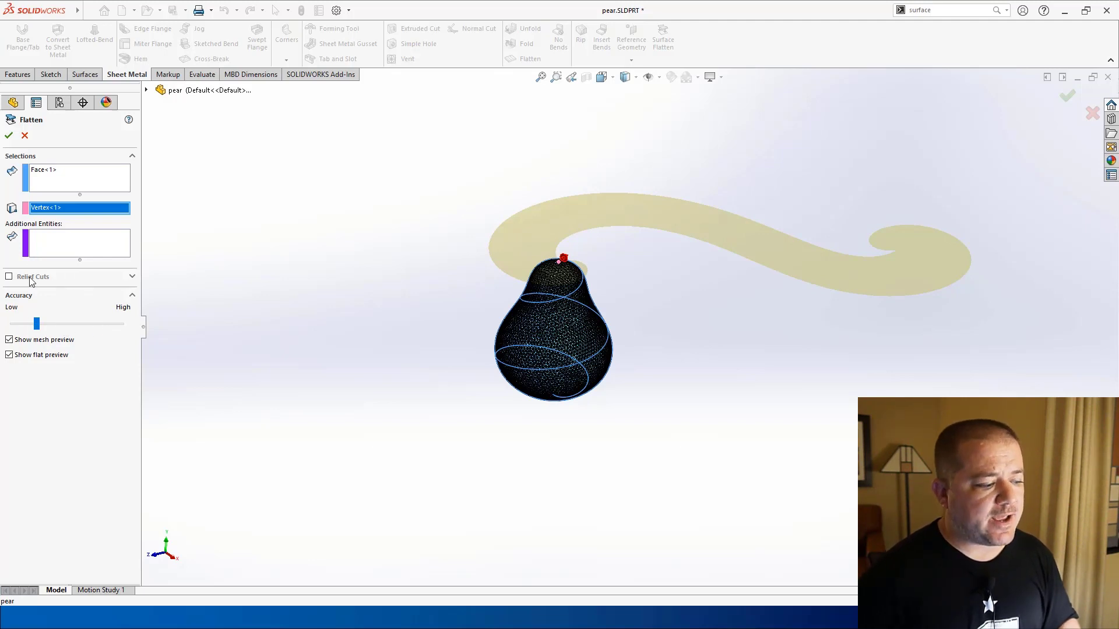
{"action": "left_click", "coordinate": [9, 136]}
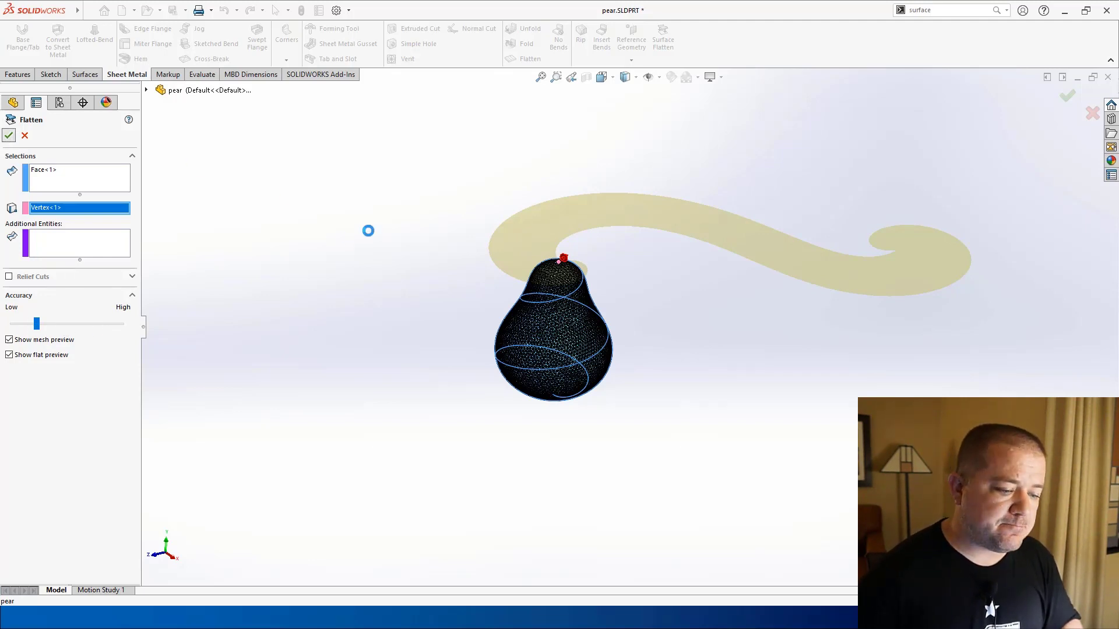
Display the deformation plot on the flattened spiral and probe the deformation at the inner corner of its far curl
{"action": "mouse_move", "coordinate": [389, 236]}
{"action": "middle_mouse_down"}
{"action": "mouse_move", "coordinate": [387, 326]}
{"action": "mouse_move", "coordinate": [388, 239]}
{"action": "middle_mouse_up"}
{"action": "middle_click_drag", "start_coordinate": [591, 265], "coordinate": [534, 294], "text": "ctrl"}
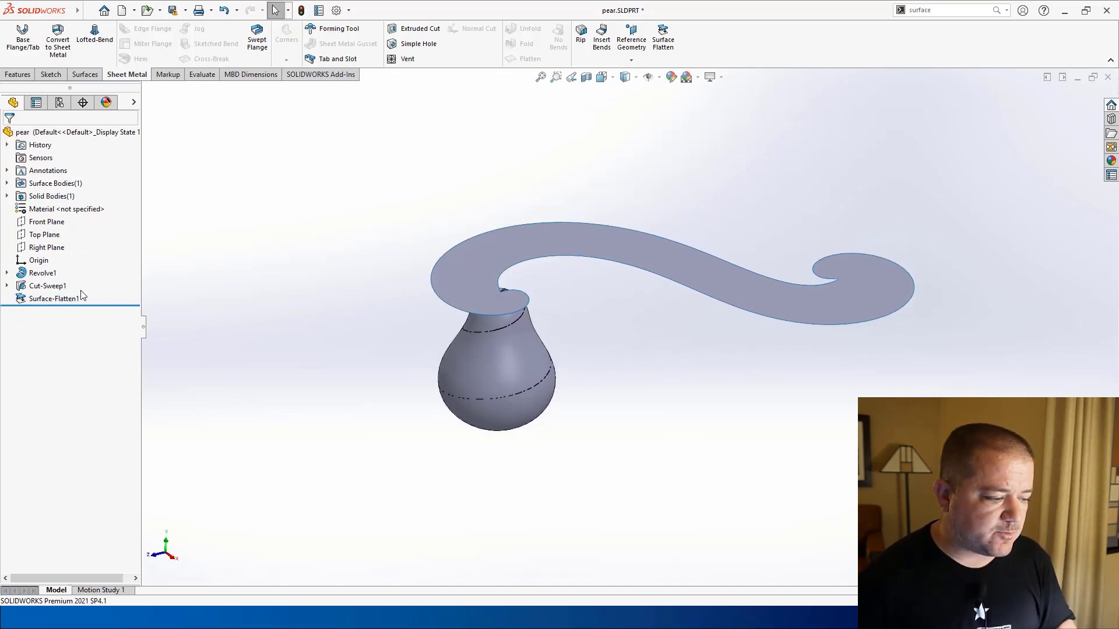
{"action": "right_click", "coordinate": [468, 266]}
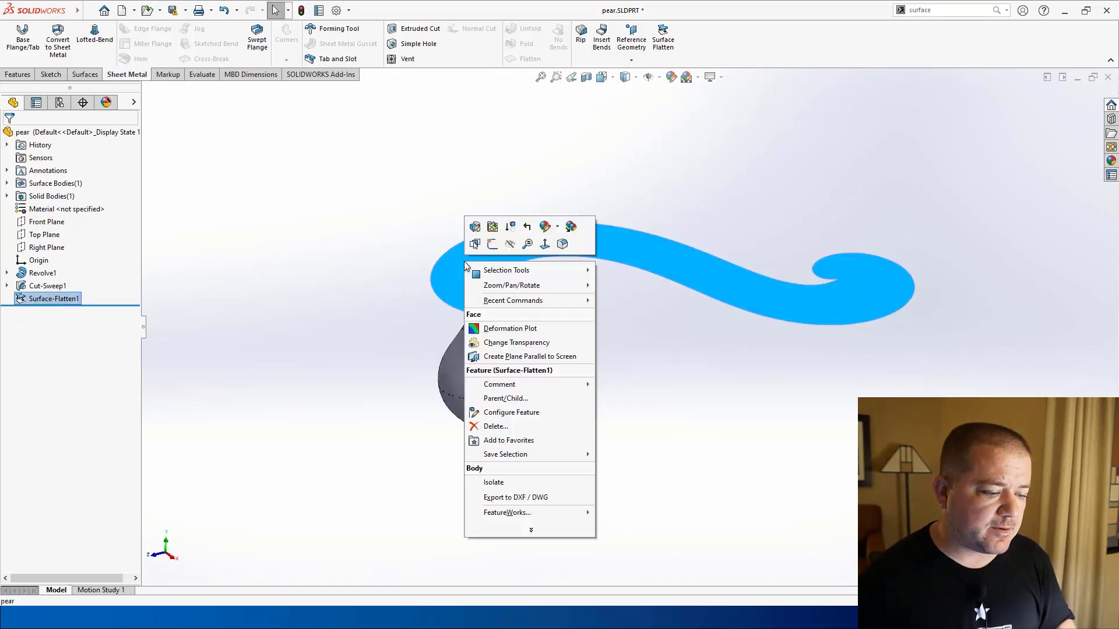
{"action": "left_click", "coordinate": [524, 330]}
{"action": "middle_click_drag", "start_coordinate": [537, 332], "coordinate": [633, 387]}
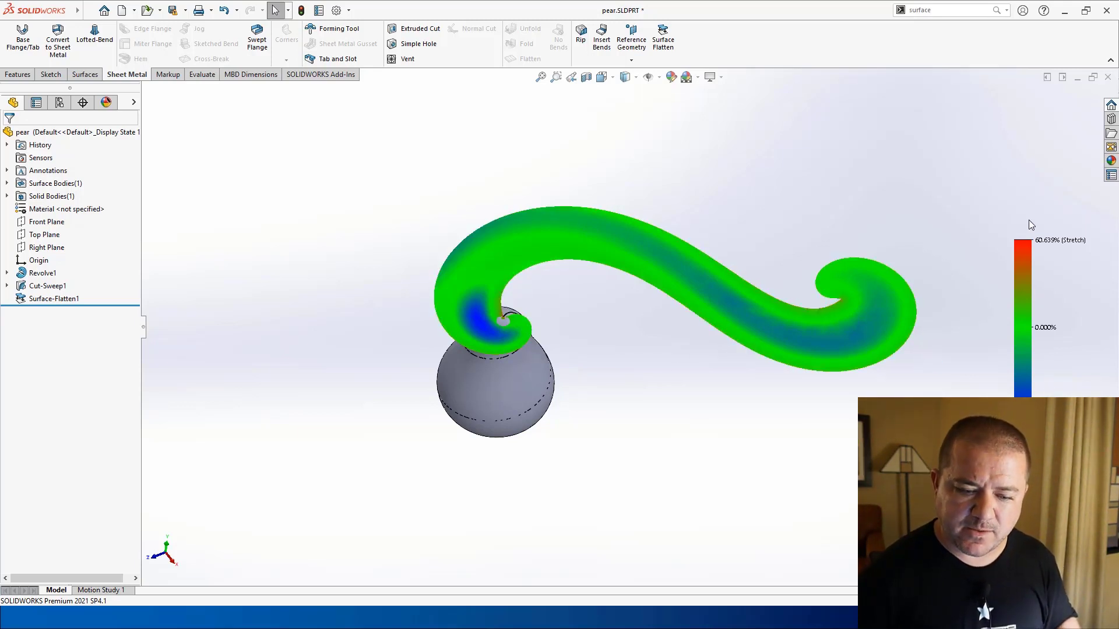
{"action": "scroll", "coordinate": [851, 298], "scroll_direction": "down", "scroll_amount": 5}
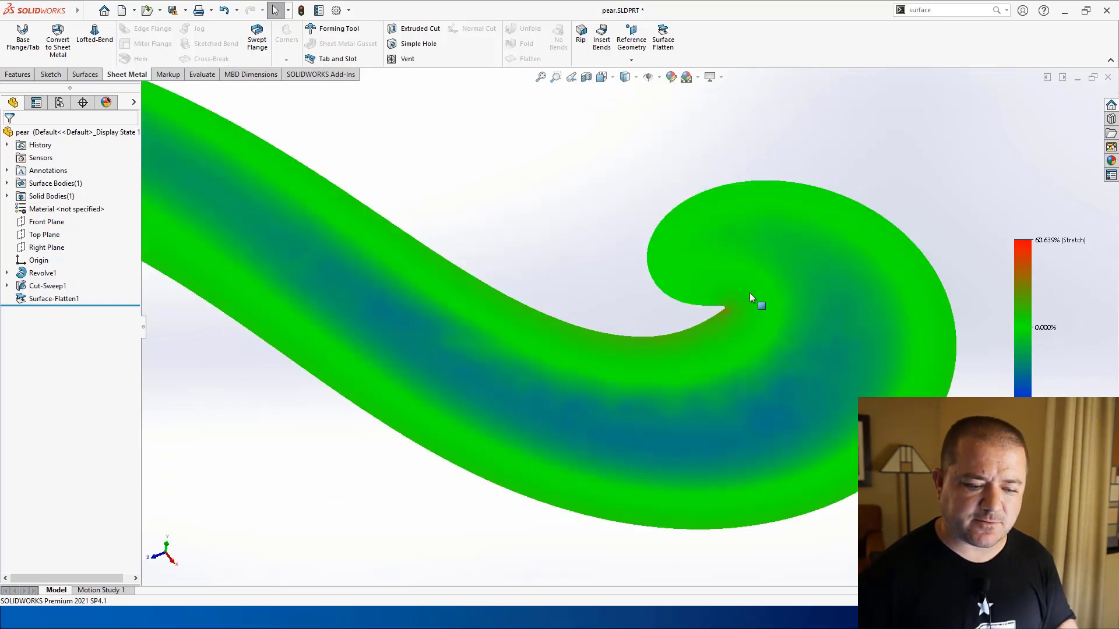
{"action": "scroll", "coordinate": [723, 306], "scroll_direction": "down", "scroll_amount": 6}
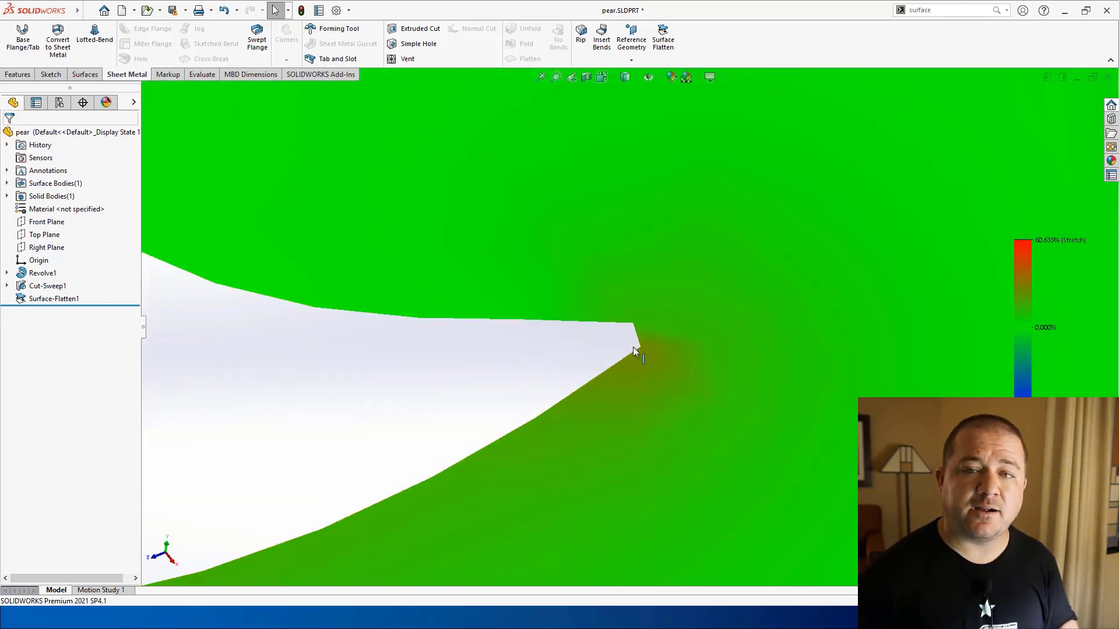
{"action": "mouse_move", "coordinate": [662, 337]}
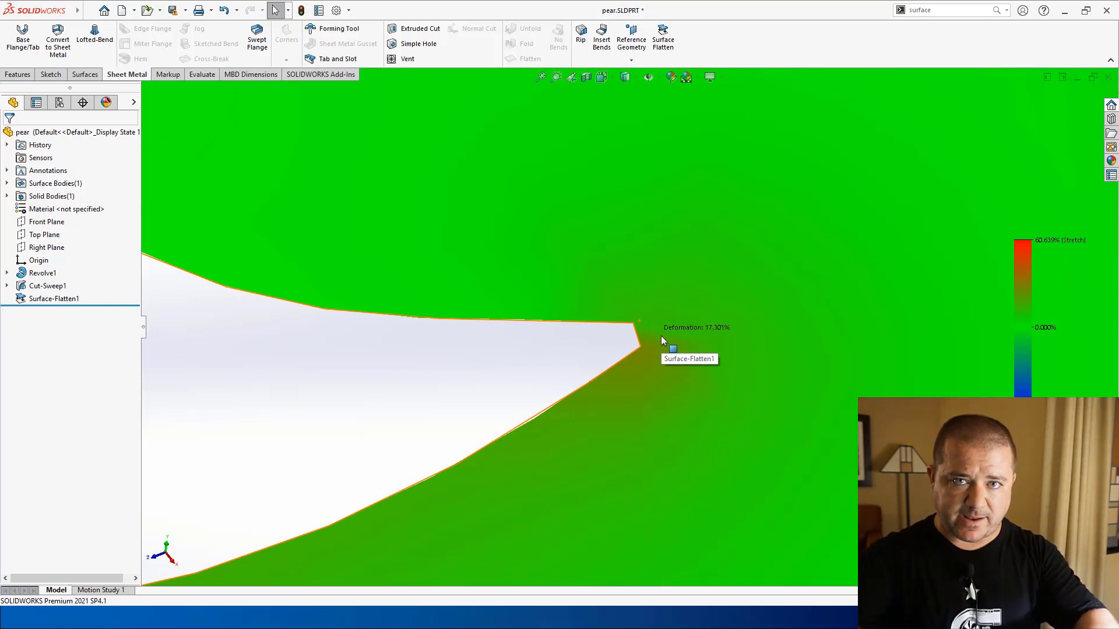
{"action": "scroll", "coordinate": [663, 337], "scroll_direction": "up", "scroll_amount": 10}
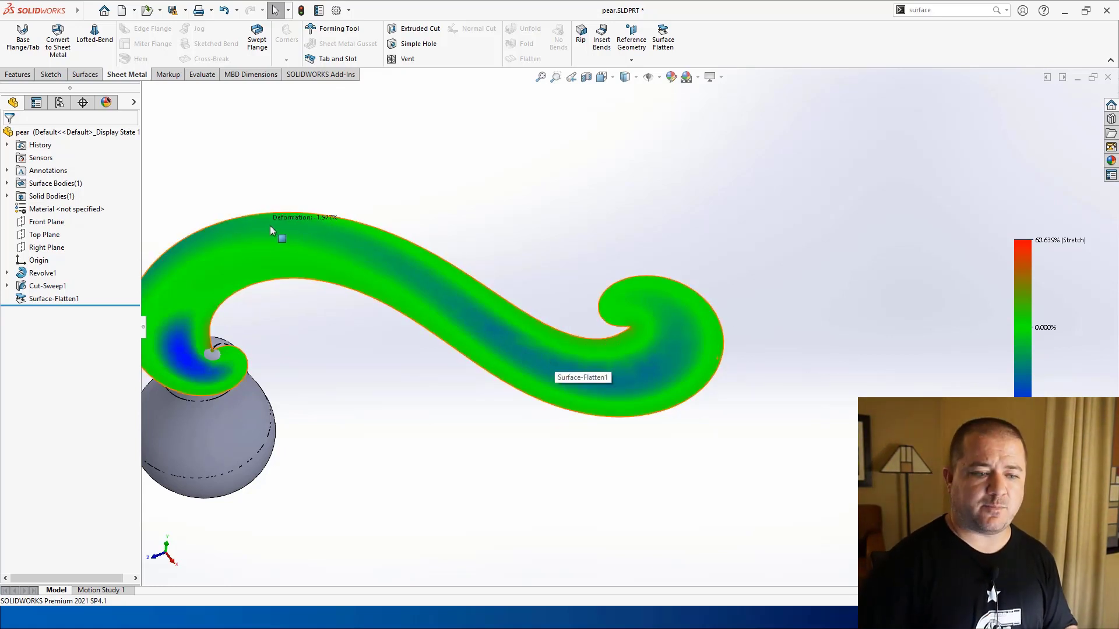
{"action": "middle_click_drag", "start_coordinate": [457, 202], "coordinate": [478, 164]}
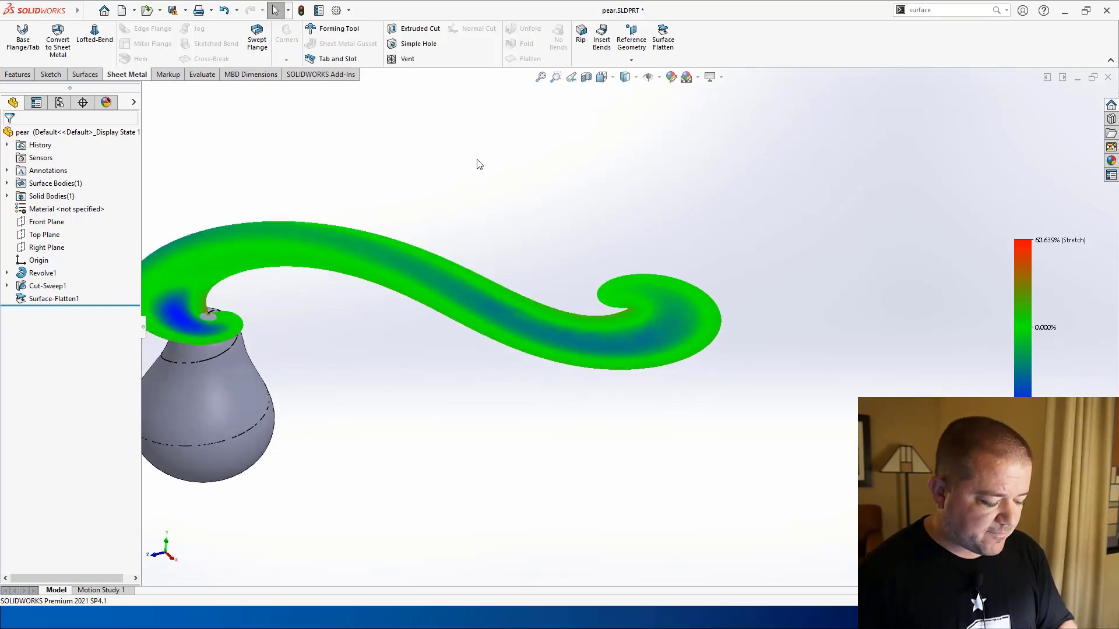
Open the recent part surface flatten.SLDPRT and bring its round body and flattened spiral peel into view
{"action": "key", "text": "r"}
{"action": "left_click", "coordinate": [714, 246]}
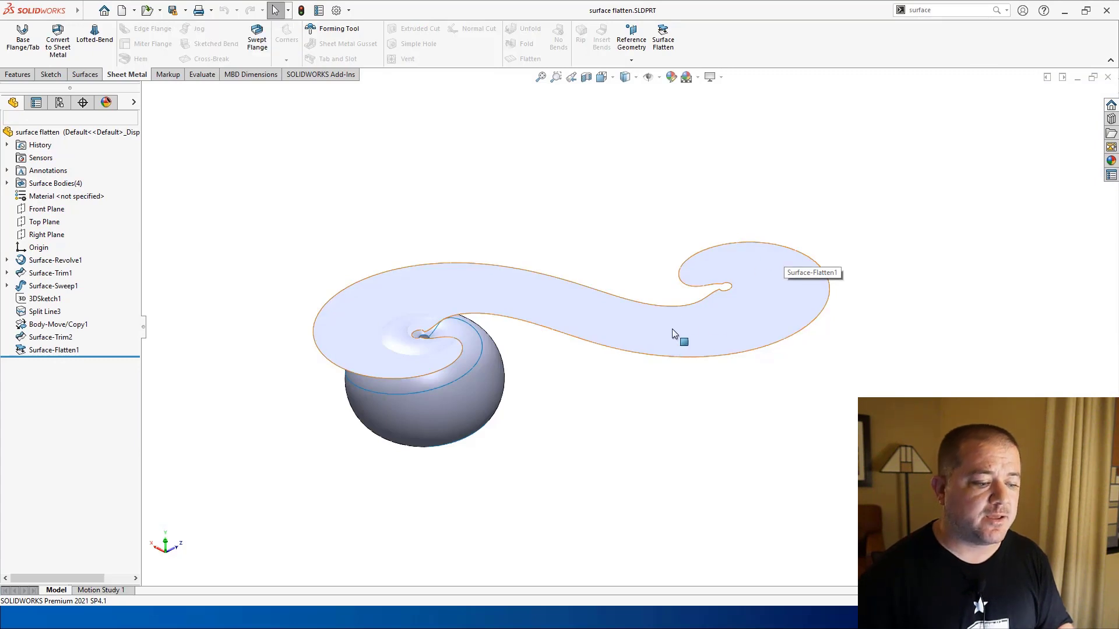
{"action": "middle_click_drag", "start_coordinate": [673, 329], "coordinate": [648, 333]}
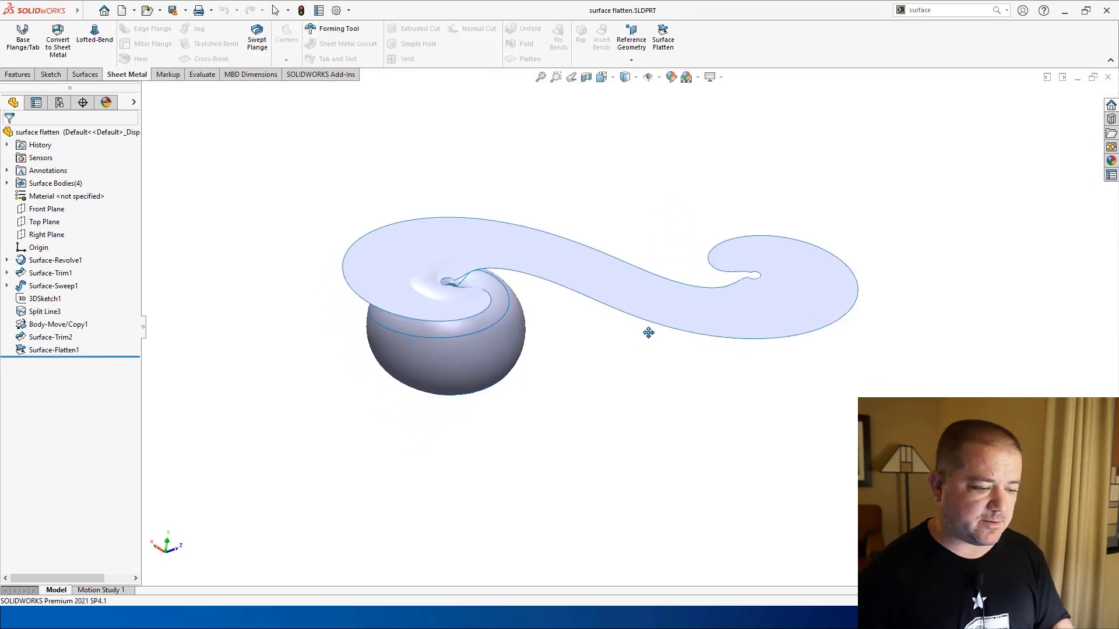
{"action": "scroll", "coordinate": [469, 332], "scroll_direction": "down", "scroll_amount": 1}
{"action": "mouse_move", "coordinate": [567, 334]}
{"action": "middle_mouse_down"}
{"action": "mouse_move", "coordinate": [545, 290]}
{"action": "mouse_move", "coordinate": [576, 320]}
{"action": "middle_mouse_up"}
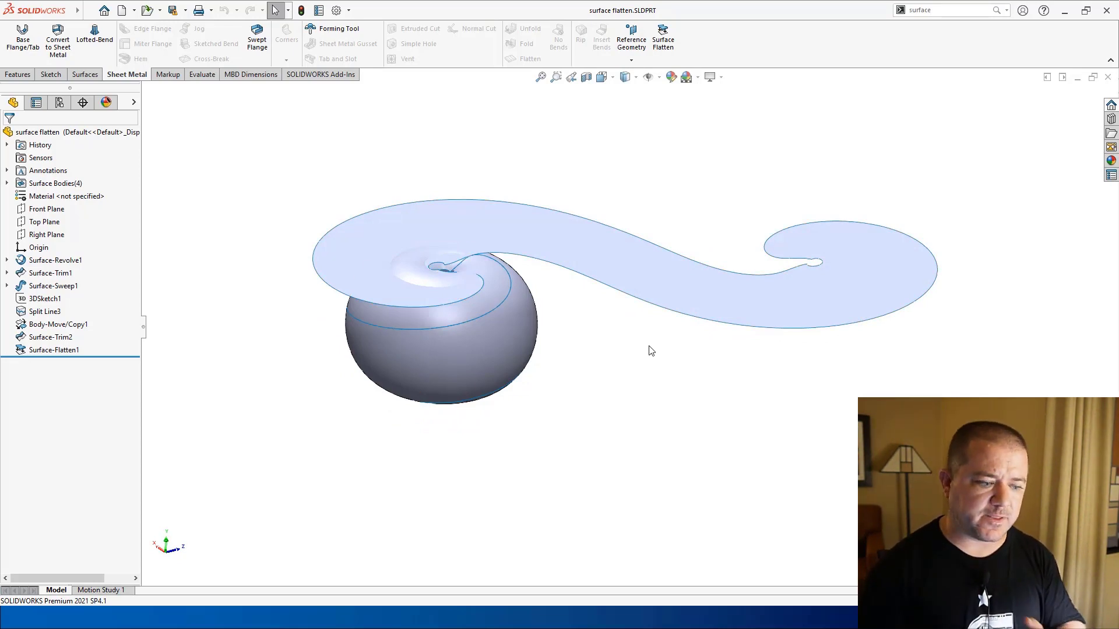
Examine the round surface body and its flattened spiral from above and from the side, including the spiral's start near the centre
{"action": "middle_click_drag", "start_coordinate": [528, 291], "coordinate": [467, 348]}
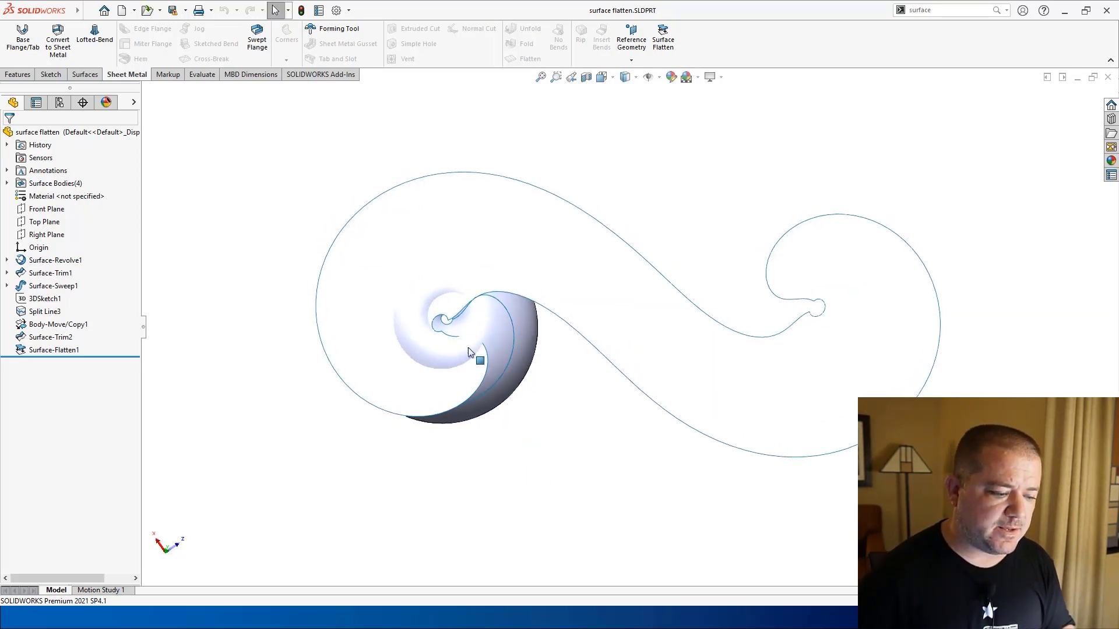
{"action": "scroll", "coordinate": [468, 348], "scroll_direction": "down", "scroll_amount": 4}
{"action": "middle_click_drag", "start_coordinate": [569, 332], "coordinate": [645, 282]}
{"action": "scroll", "coordinate": [740, 336], "scroll_direction": "up", "scroll_amount": 4}
{"action": "middle_click_drag", "start_coordinate": [741, 337], "coordinate": [735, 260]}
{"action": "scroll", "coordinate": [740, 316], "scroll_direction": "up", "scroll_amount": 3}
{"action": "scroll", "coordinate": [740, 396], "scroll_direction": "down", "scroll_amount": 5}
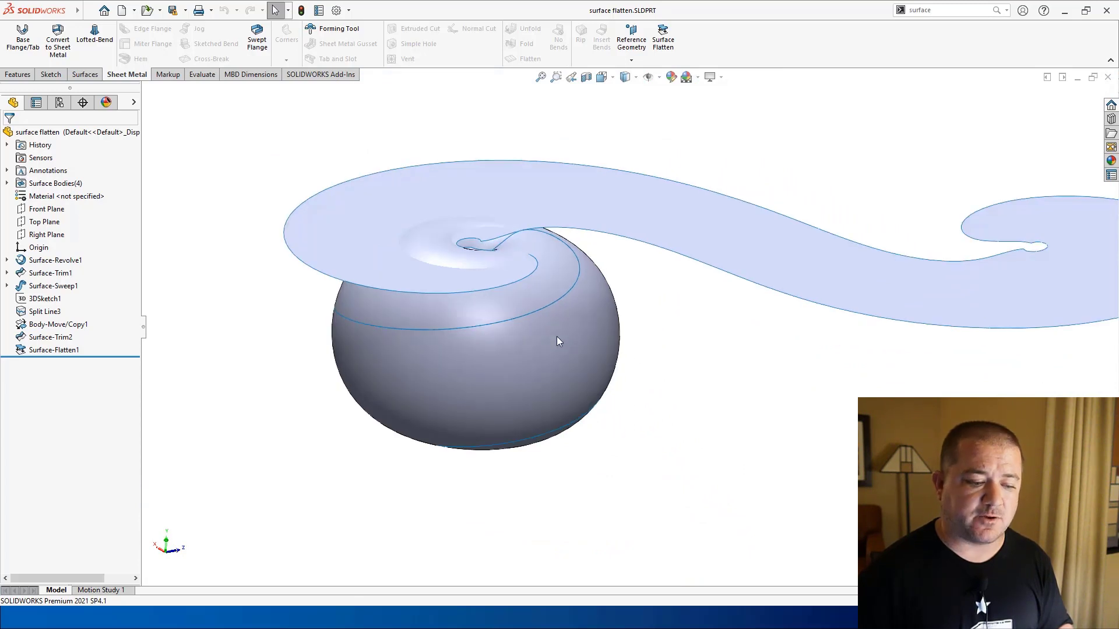
{"action": "left_click", "coordinate": [557, 332]}
{"action": "scroll", "coordinate": [617, 350], "scroll_direction": "up", "scroll_amount": 2}
{"action": "left_click", "coordinate": [700, 357]}
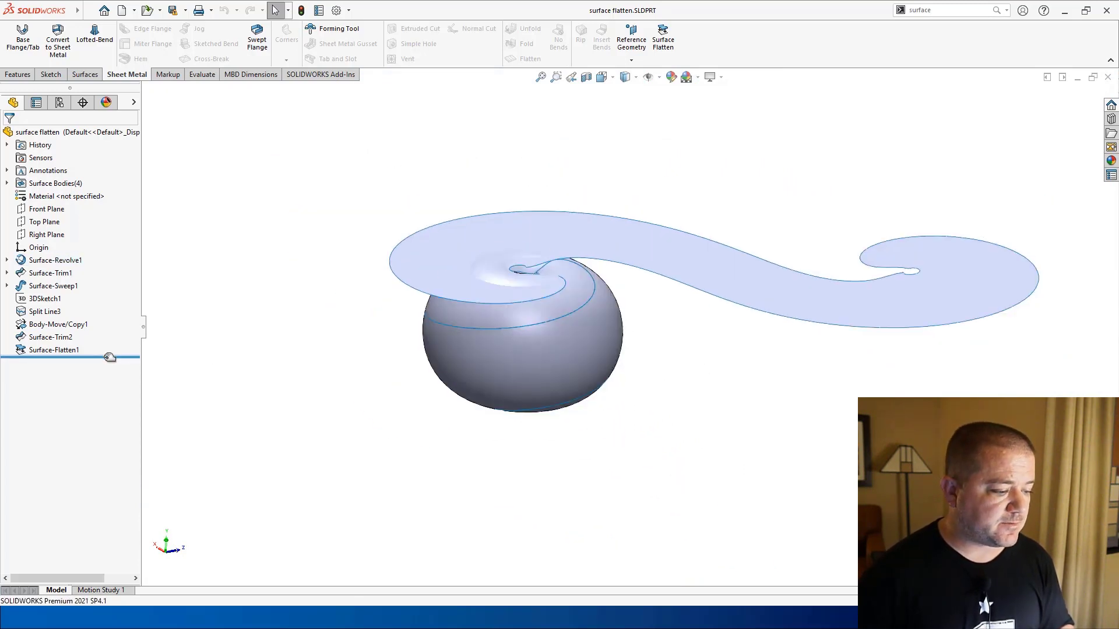
Roll the history back to before Surface-Flatten1 and review the mutual trim definition of Surface-Trim2
{"action": "mouse_move", "coordinate": [110, 357]}
{"action": "left_mouse_down"}
{"action": "mouse_move", "coordinate": [108, 335]}
{"action": "mouse_move", "coordinate": [111, 348]}
{"action": "left_mouse_up"}
{"action": "left_click", "coordinate": [58, 338]}
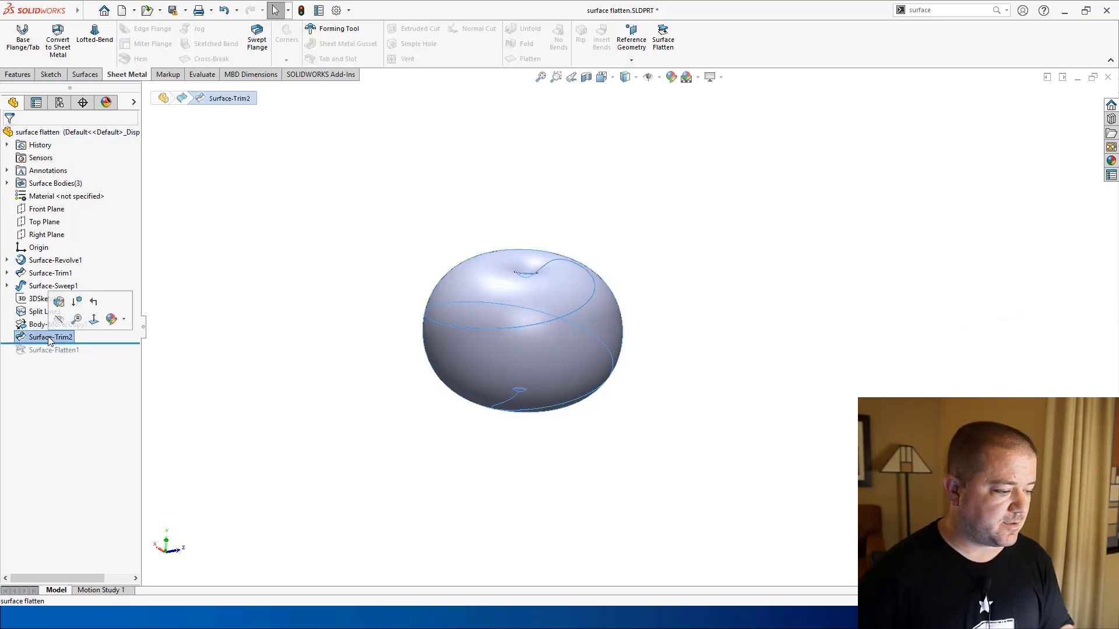
{"action": "left_click", "coordinate": [58, 305]}
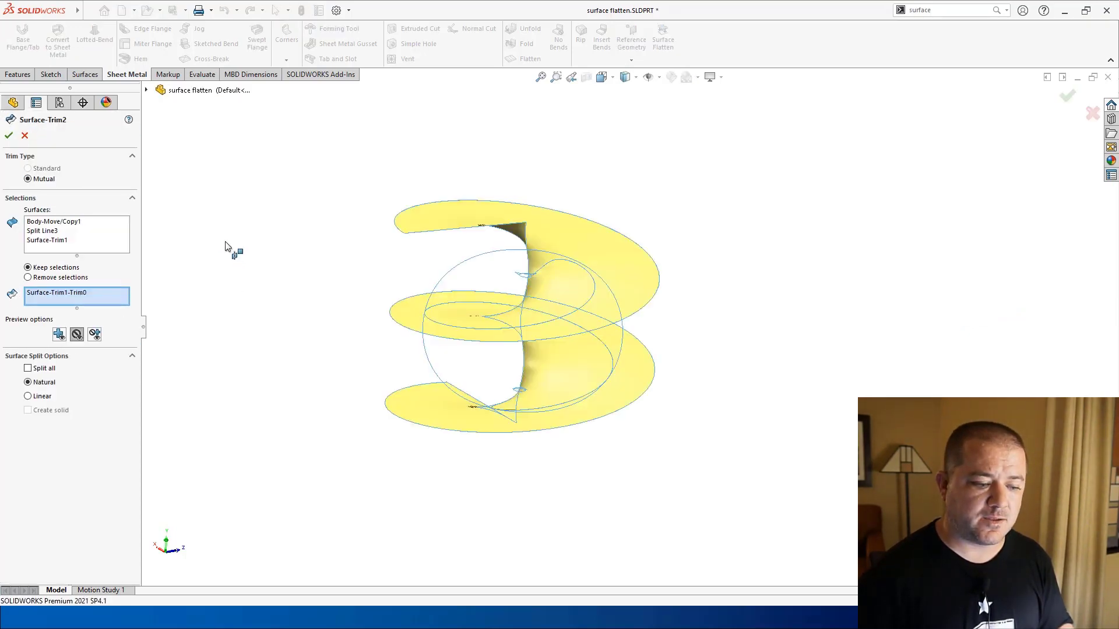
{"action": "left_click", "coordinate": [8, 136]}
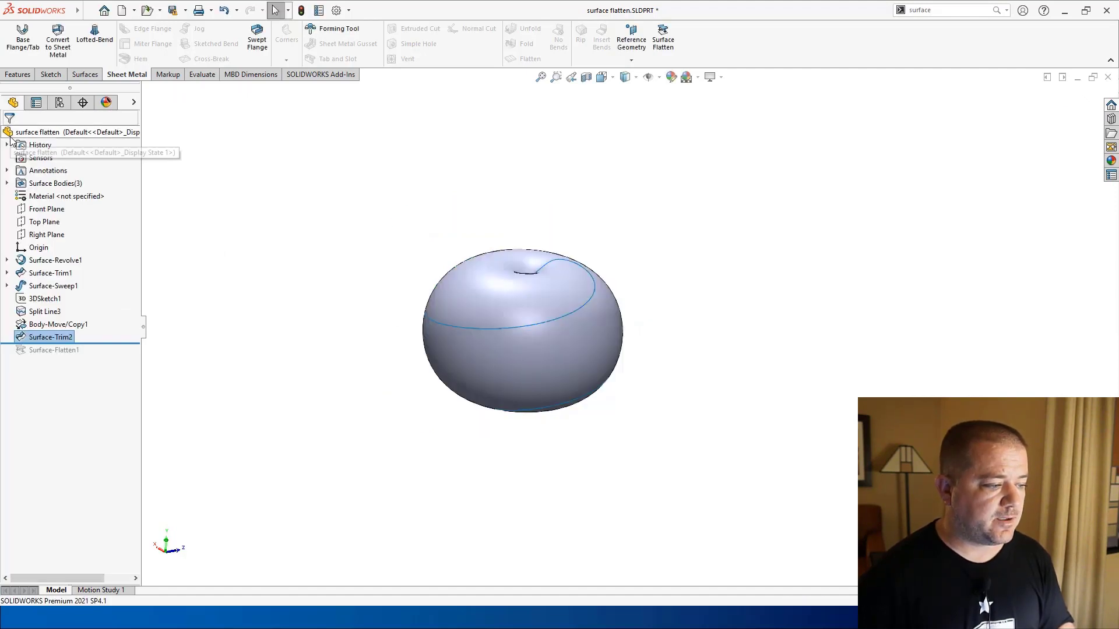
Roll the history back to just after Surface-Trim1 and review the Surface-Revolve1 base body with the surface bodies listed
{"action": "mouse_move", "coordinate": [270, 308]}
{"action": "middle_mouse_down"}
{"action": "mouse_move", "coordinate": [267, 327]}
{"action": "mouse_move", "coordinate": [253, 304]}
{"action": "middle_mouse_up"}
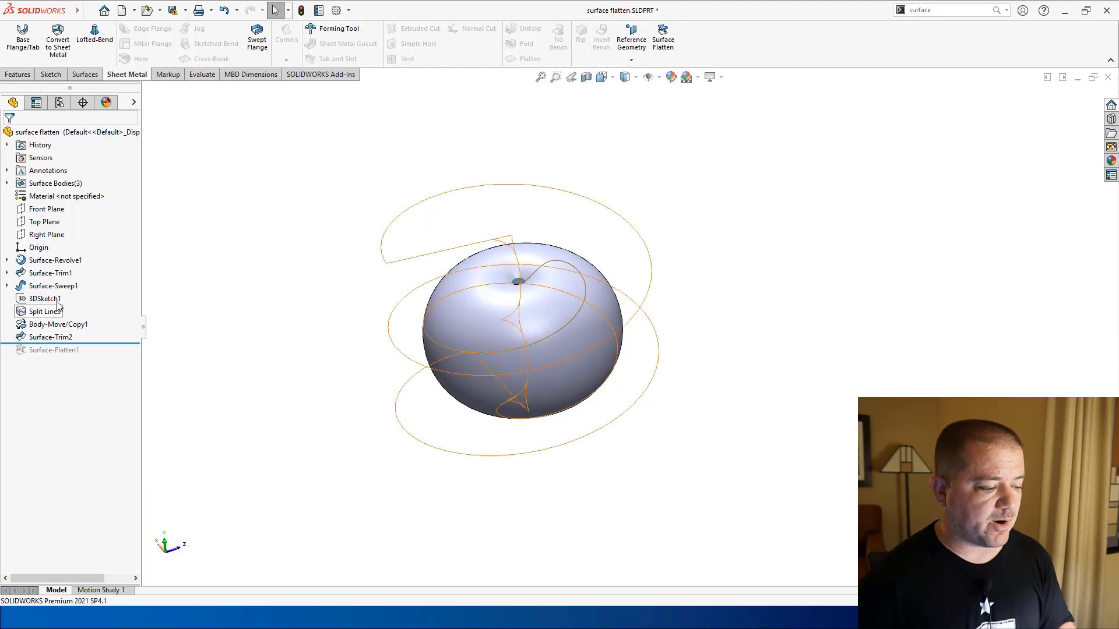
{"action": "left_click_drag", "start_coordinate": [110, 344], "coordinate": [108, 279]}
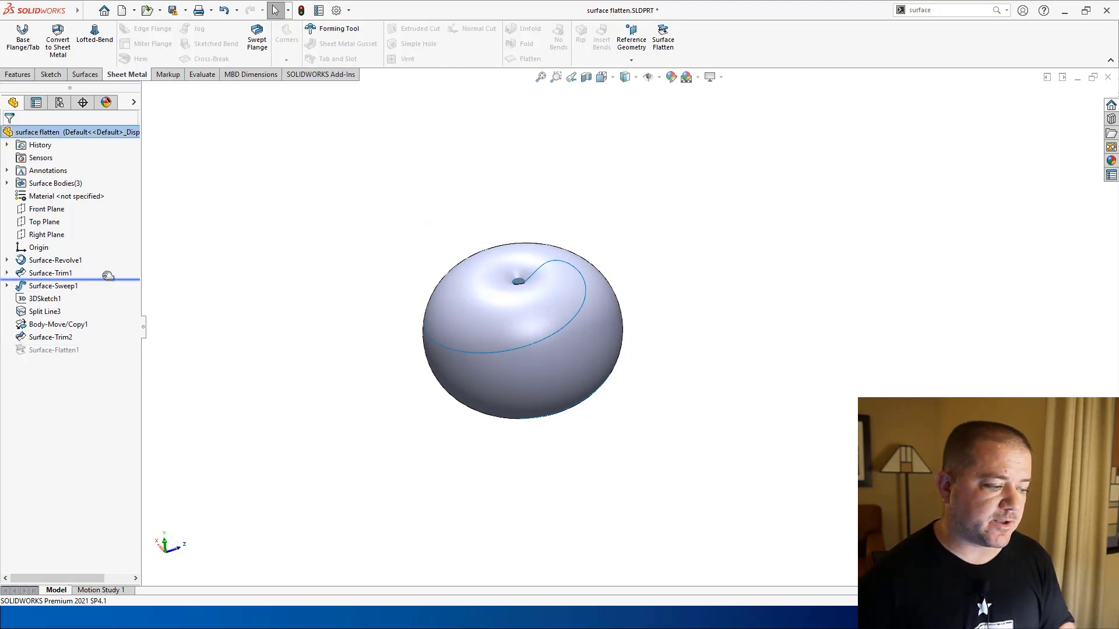
{"action": "left_click", "coordinate": [7, 183]}
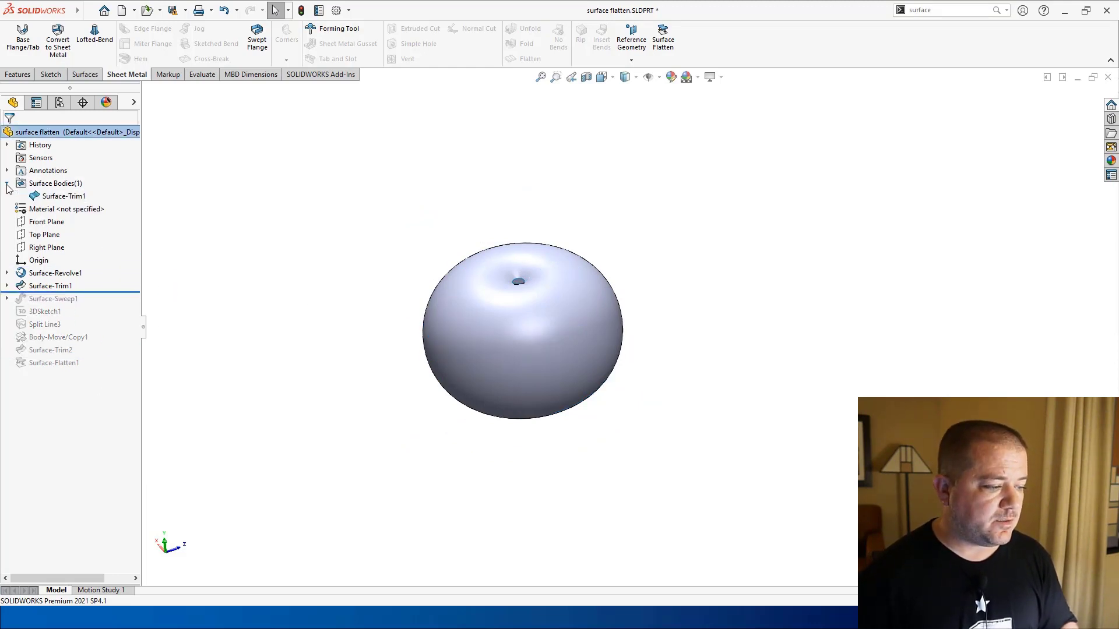
{"action": "left_click", "coordinate": [56, 274]}
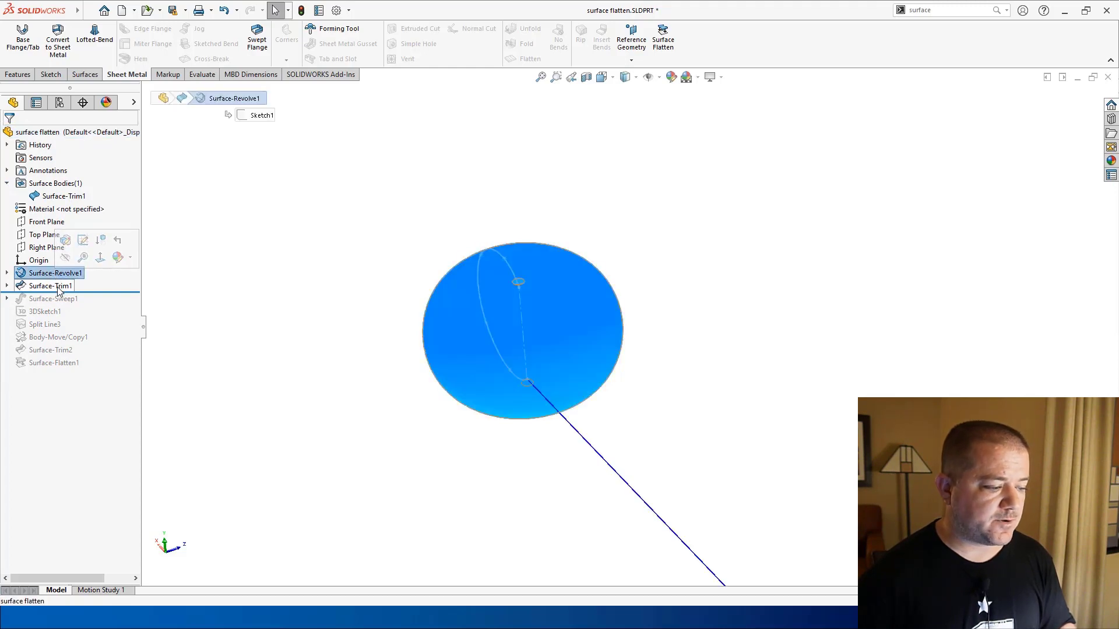
{"action": "left_click", "coordinate": [165, 291]}
Roll the history forward past Surface-Sweep1 and show the hidden Surface-Sweep1 body around the round body
{"action": "left_click_drag", "start_coordinate": [130, 293], "coordinate": [125, 305]}
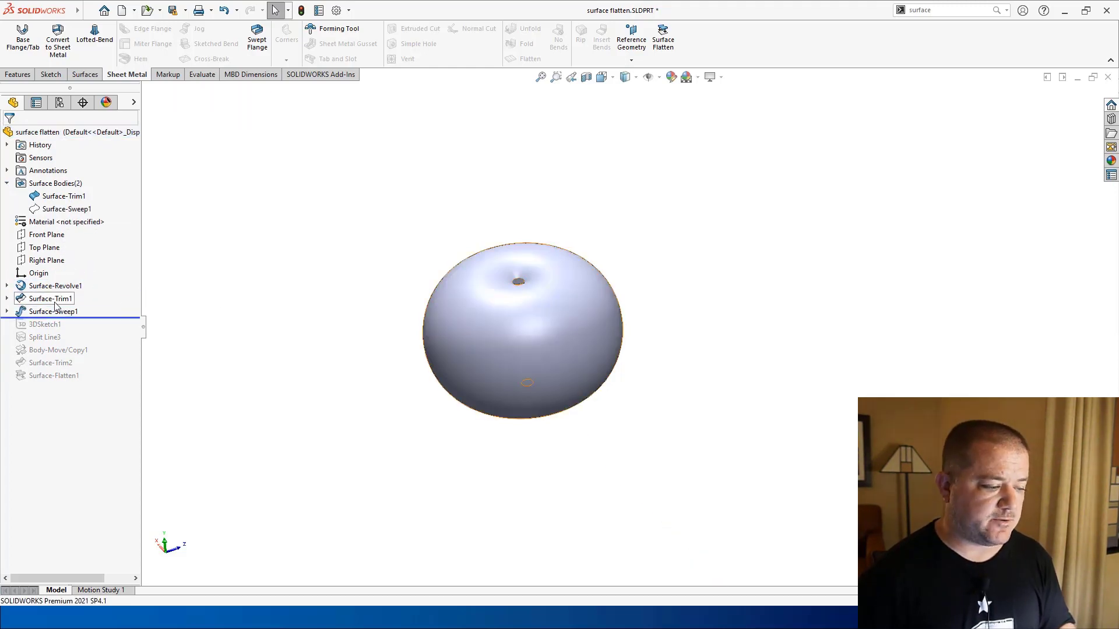
{"action": "left_click", "coordinate": [41, 211]}
{"action": "left_click", "coordinate": [52, 195]}
{"action": "left_click", "coordinate": [238, 295]}
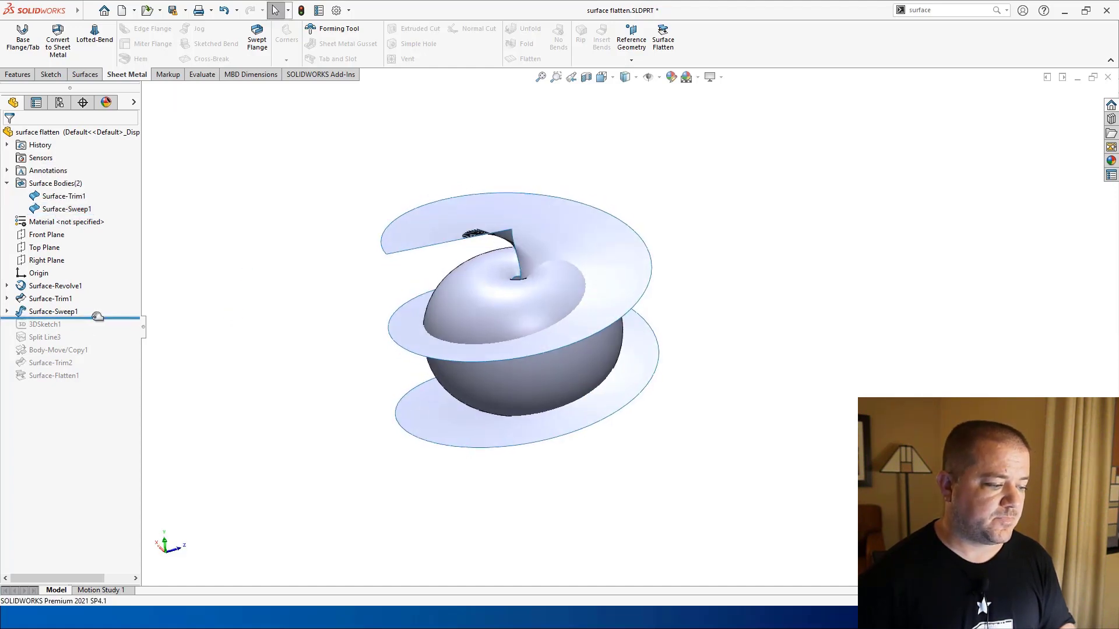
Roll the history forward past Split Line3 and Body-Move/Copy1, and show the hidden Body-Move/Copy1 surface body
{"action": "left_click_drag", "start_coordinate": [92, 317], "coordinate": [104, 349]}
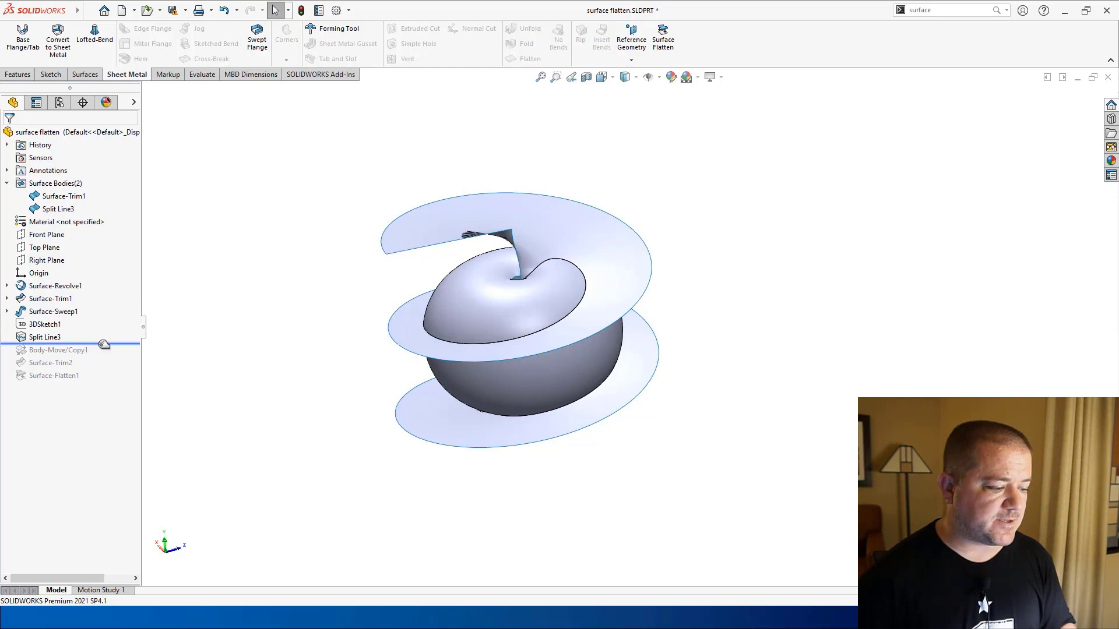
{"action": "left_click_drag", "start_coordinate": [104, 344], "coordinate": [104, 363]}
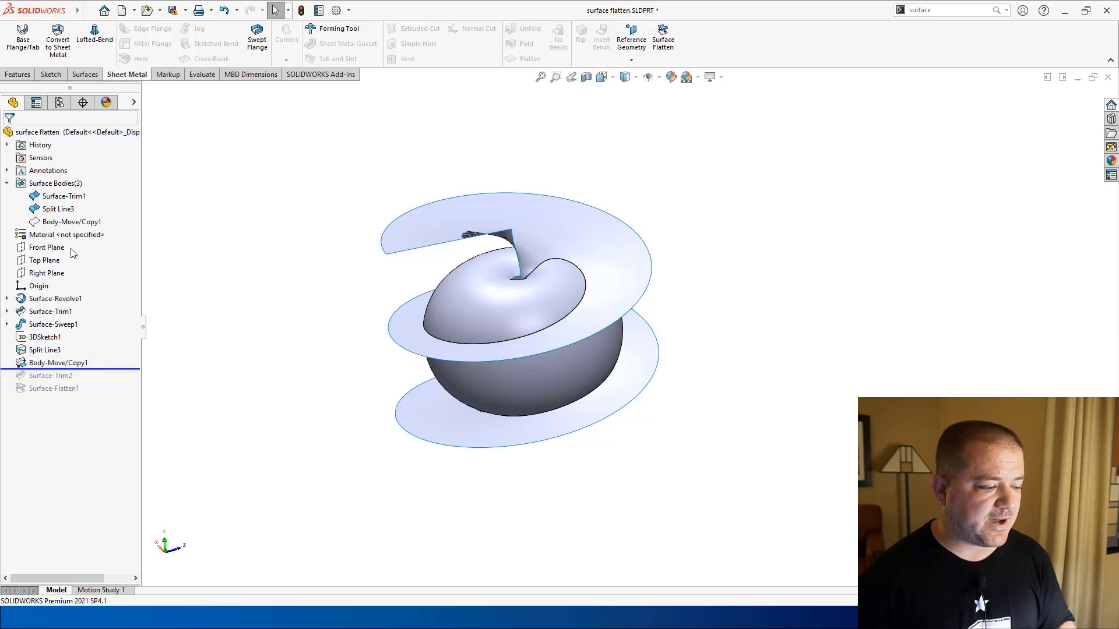
{"action": "left_click", "coordinate": [64, 224]}
{"action": "left_click", "coordinate": [75, 210]}
{"action": "left_click", "coordinate": [205, 288]}
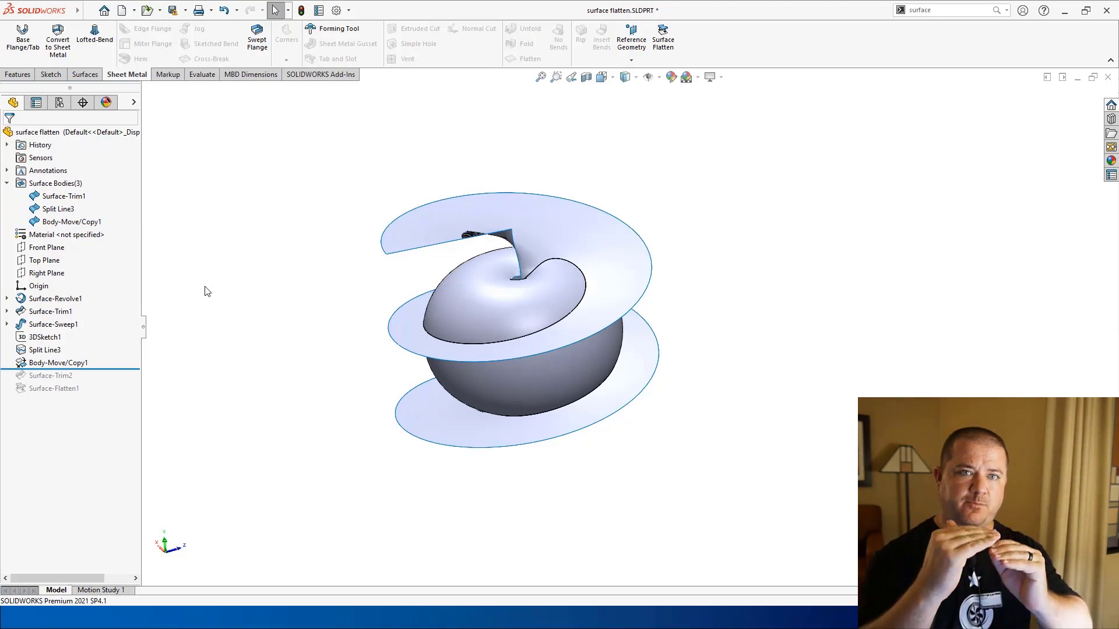
Roll the history forward to the end past Surface-Flatten1 and view the swept surfaces with the flattened spiral from a lower angle
{"action": "left_click_drag", "start_coordinate": [116, 368], "coordinate": [134, 405]}
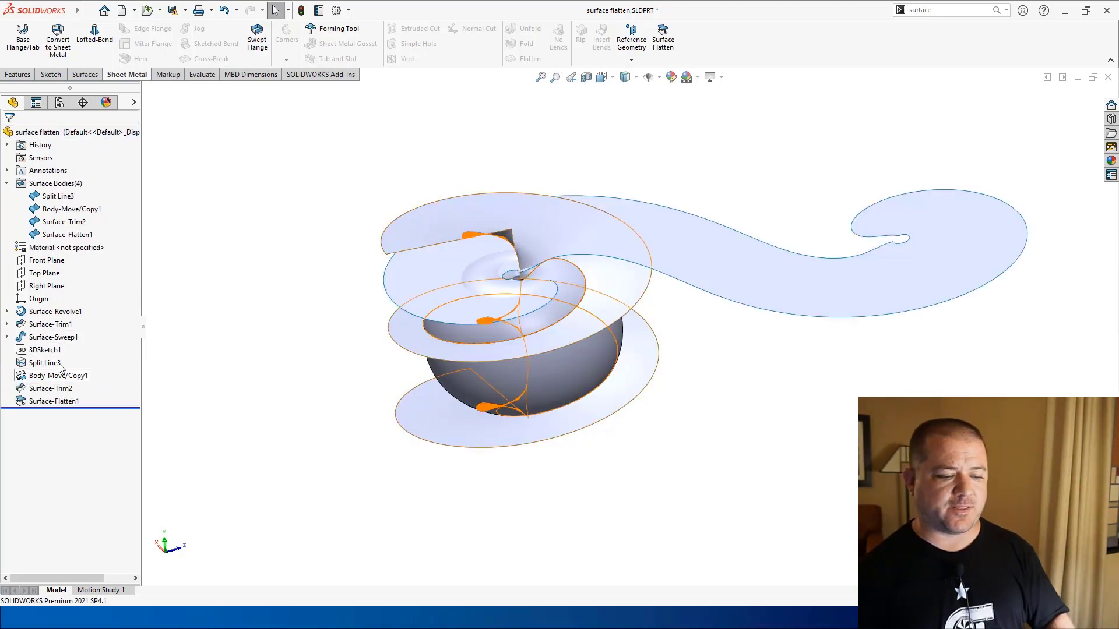
{"action": "middle_click_drag", "start_coordinate": [265, 299], "coordinate": [294, 265]}
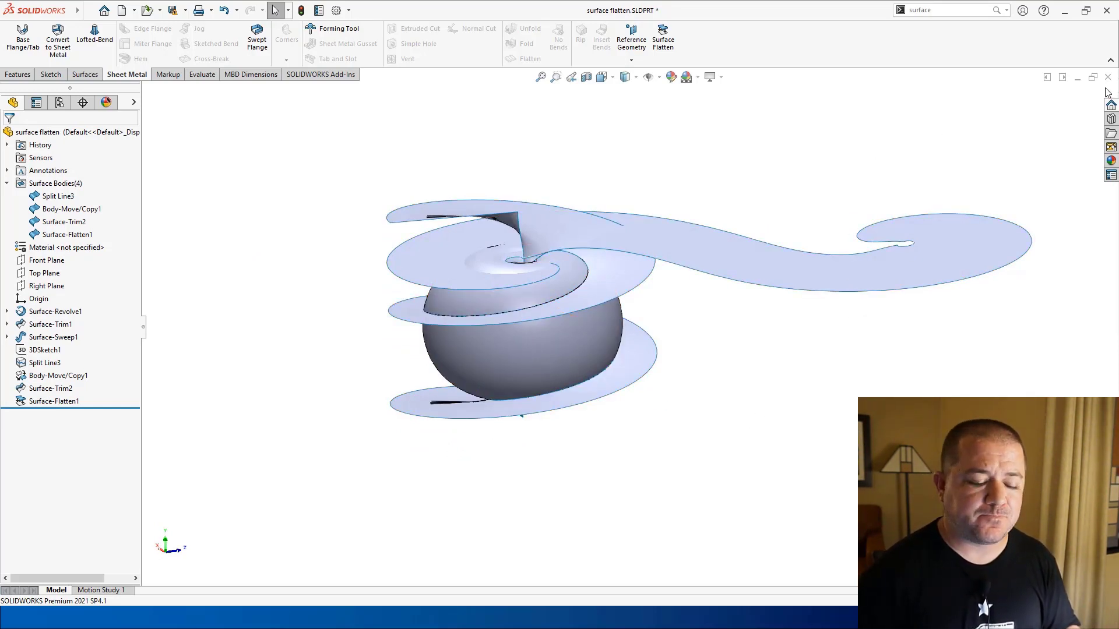
Switch to the PowerPoint slide show and advance from the Surface Flatten slide to the "Cheat" slide
{"action": "key", "text": "alt+Tab"}
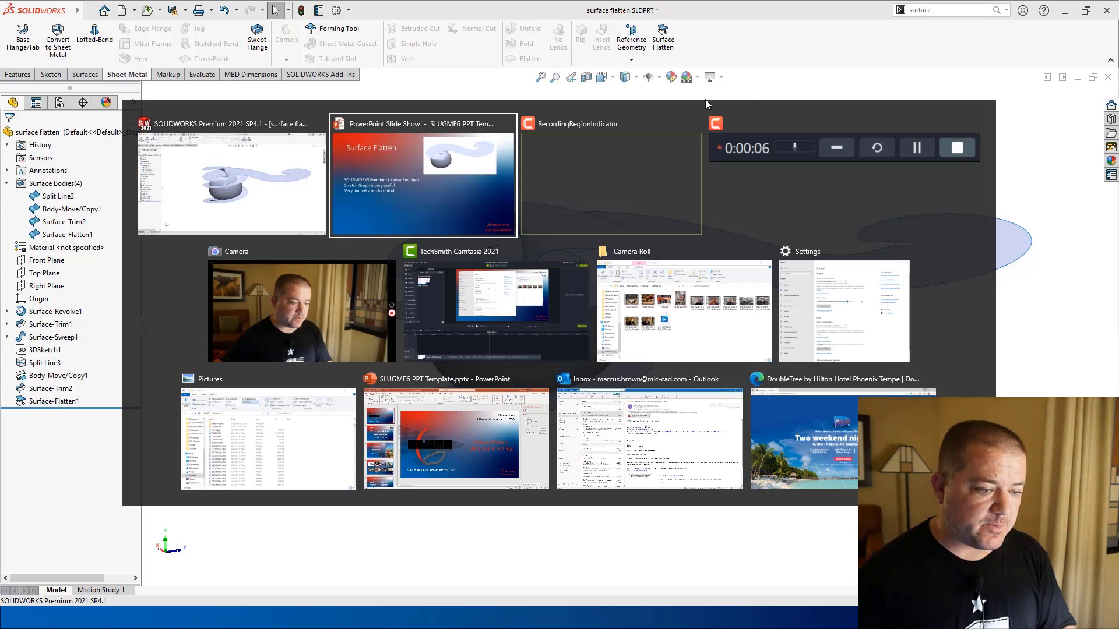
{"action": "left_click", "coordinate": [471, 171]}
{"action": "key", "text": "Right"}
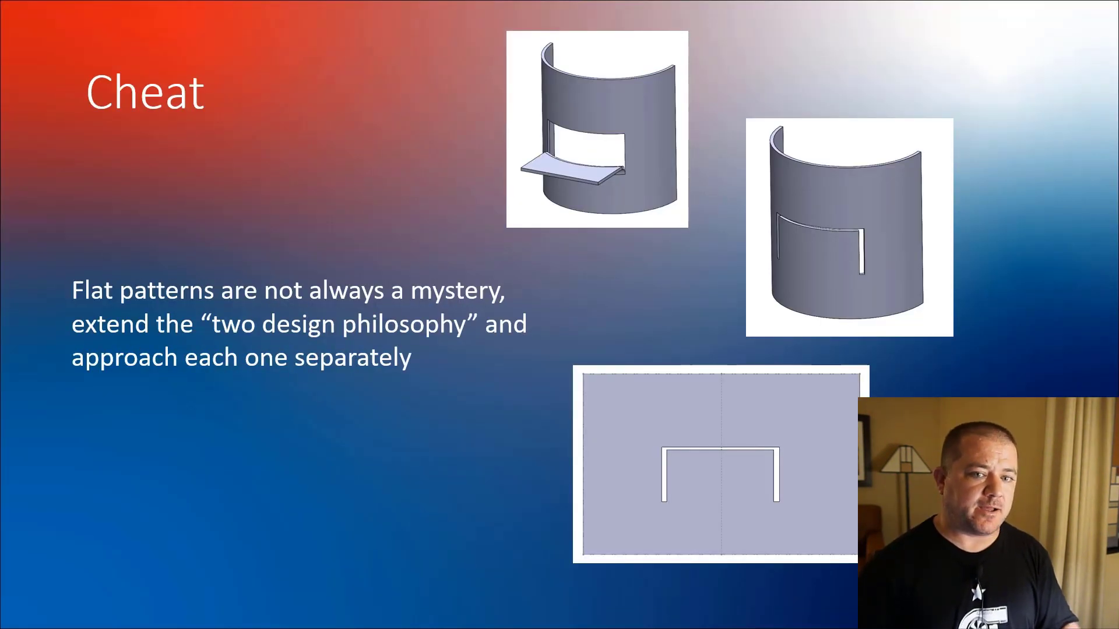